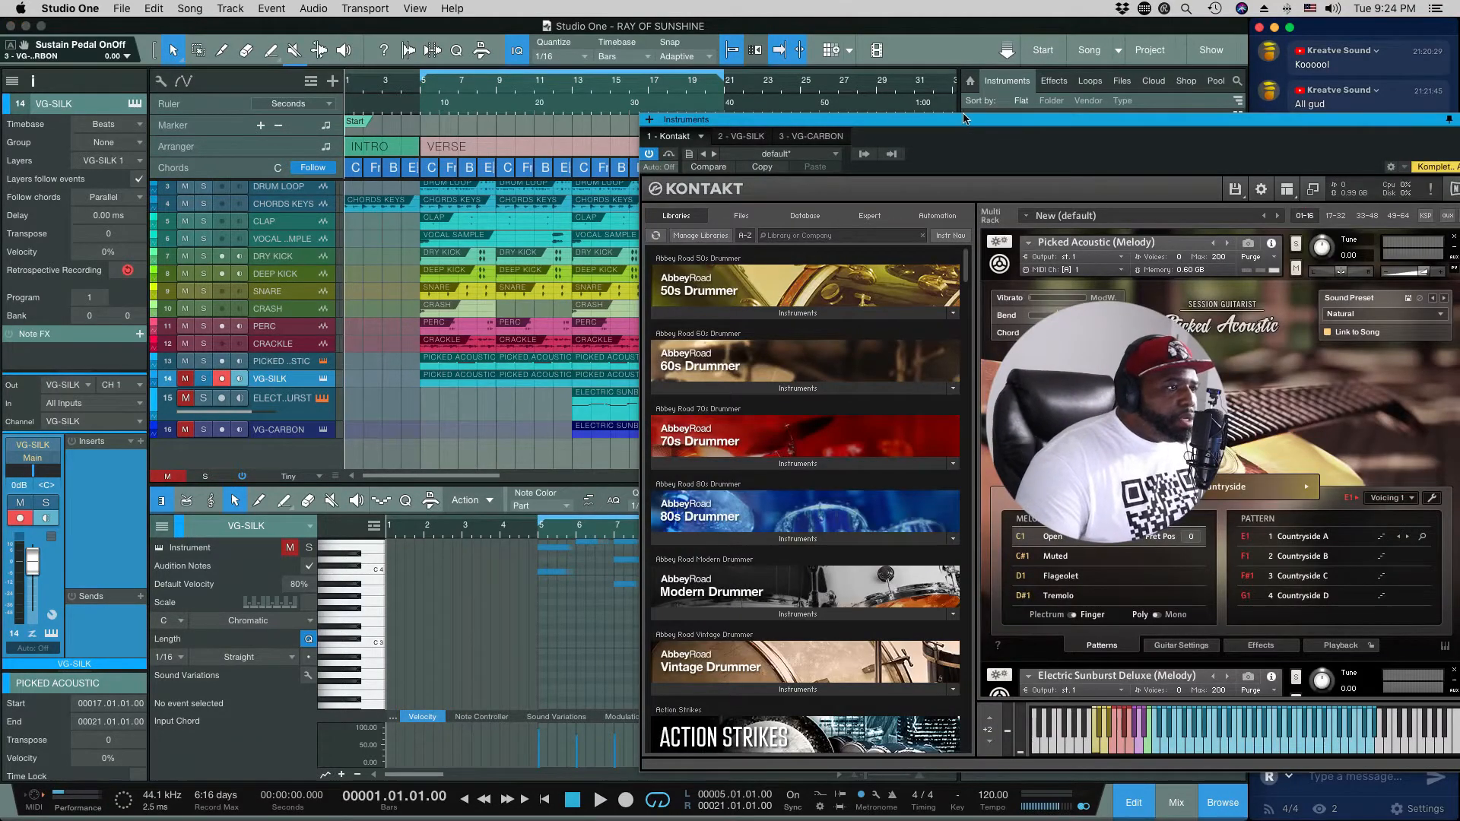
Step: Bring up the Kontakt instrument window with Picked Acoustic and set the playback position to bar 5
drag(963, 118, 489, 84)
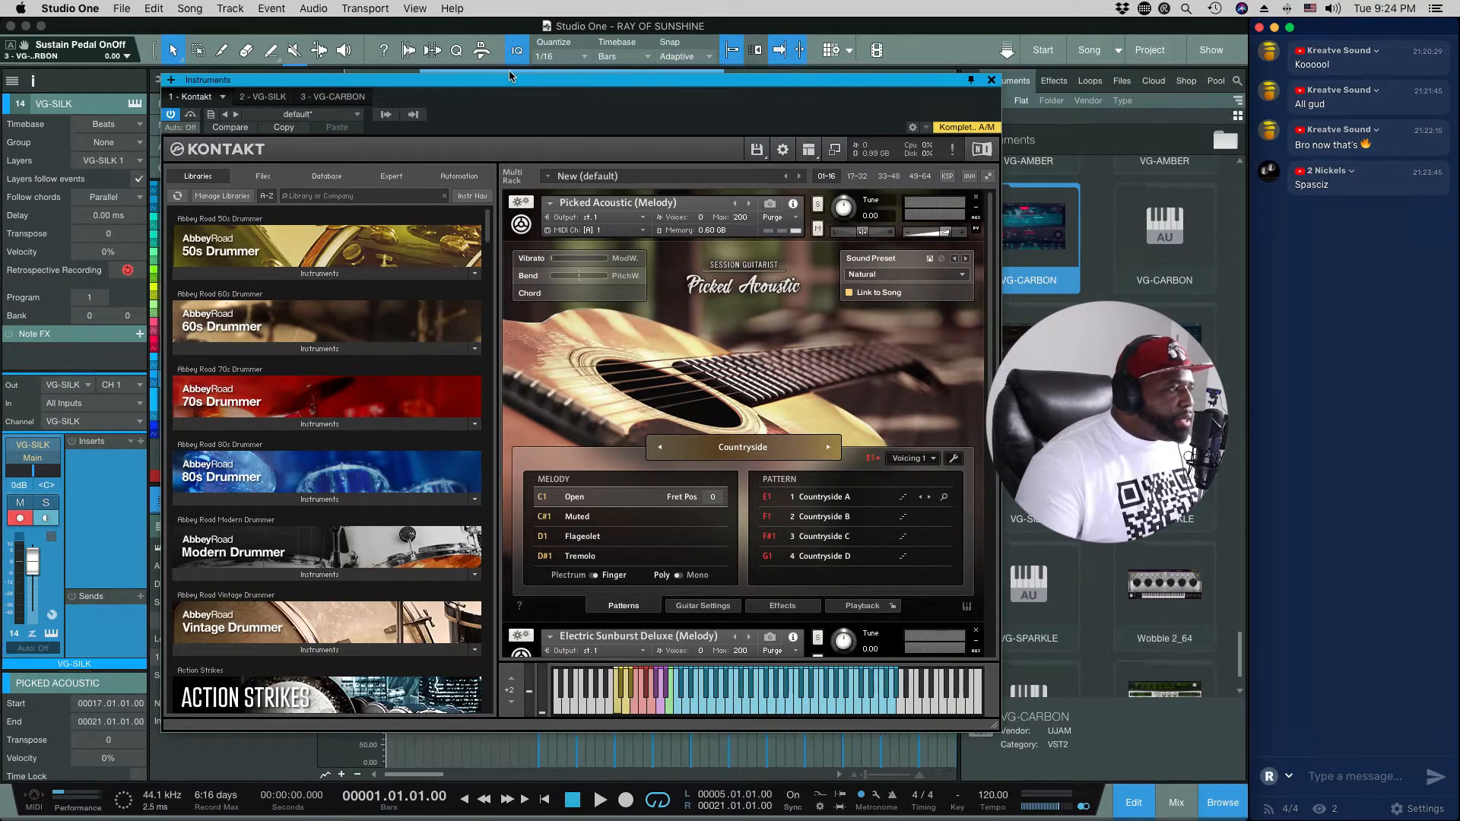
drag(501, 89, 512, 84)
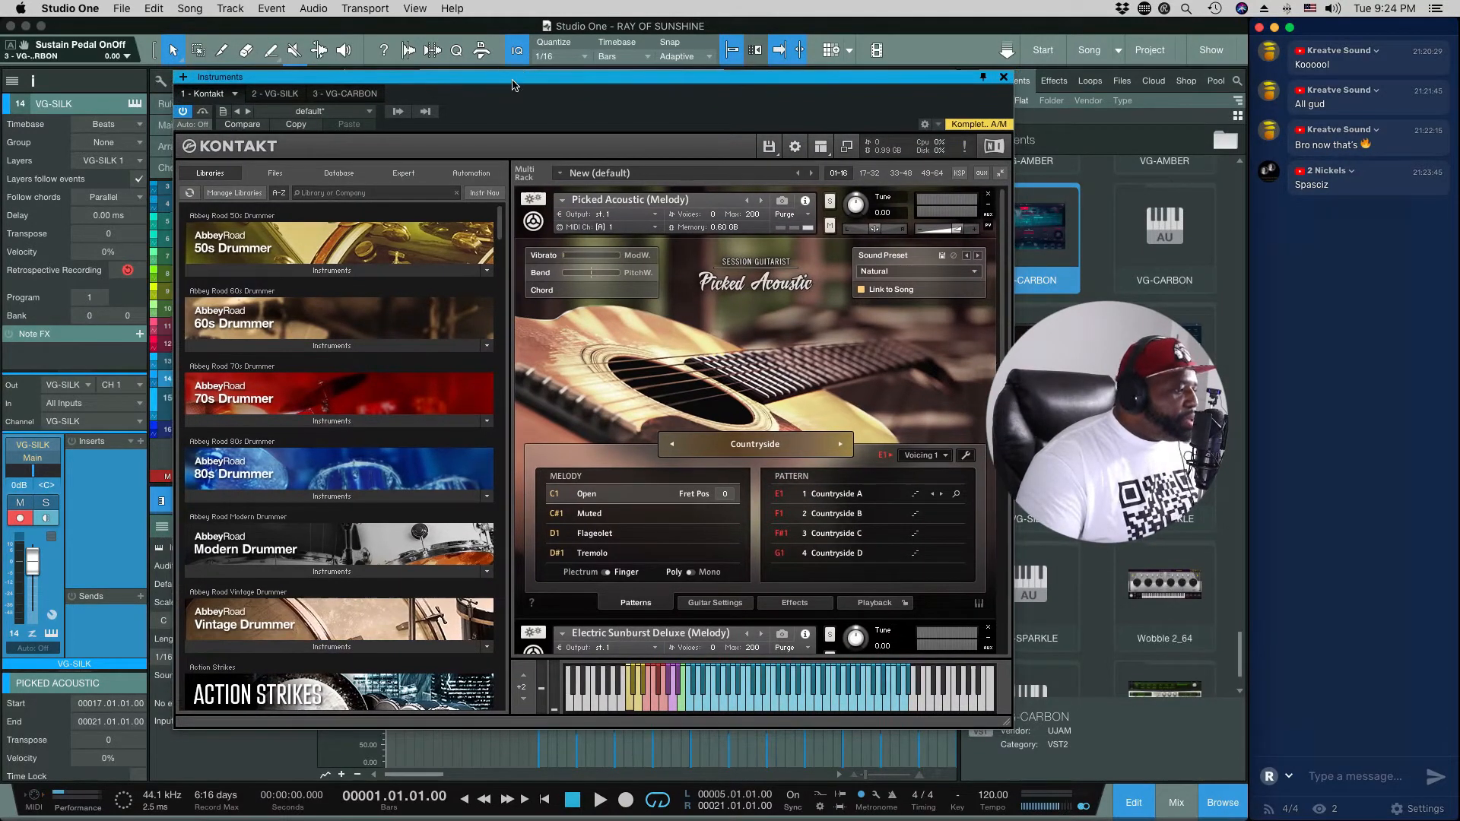
key(space)
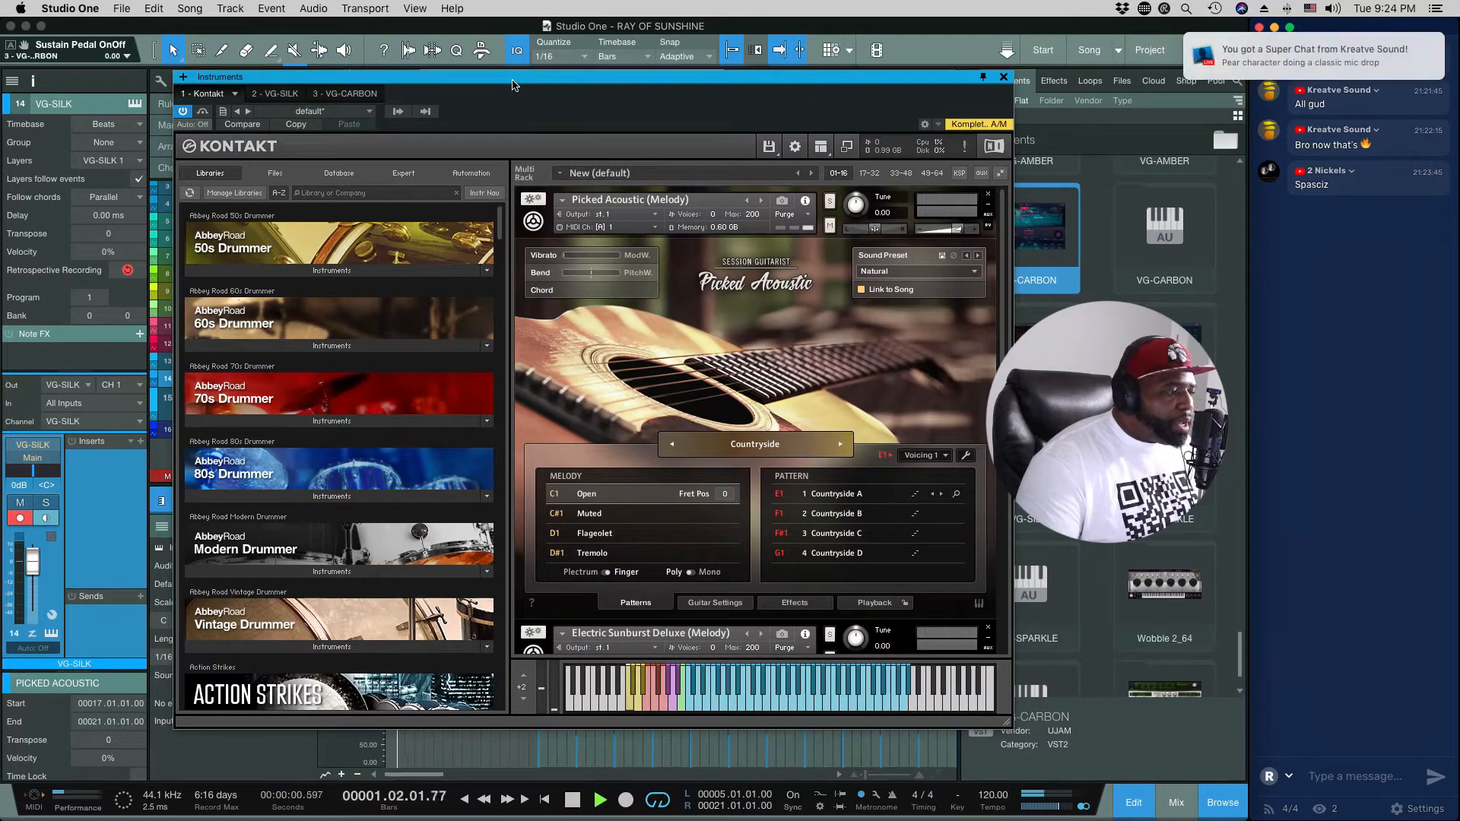
key(space)
drag(533, 120, 802, 197)
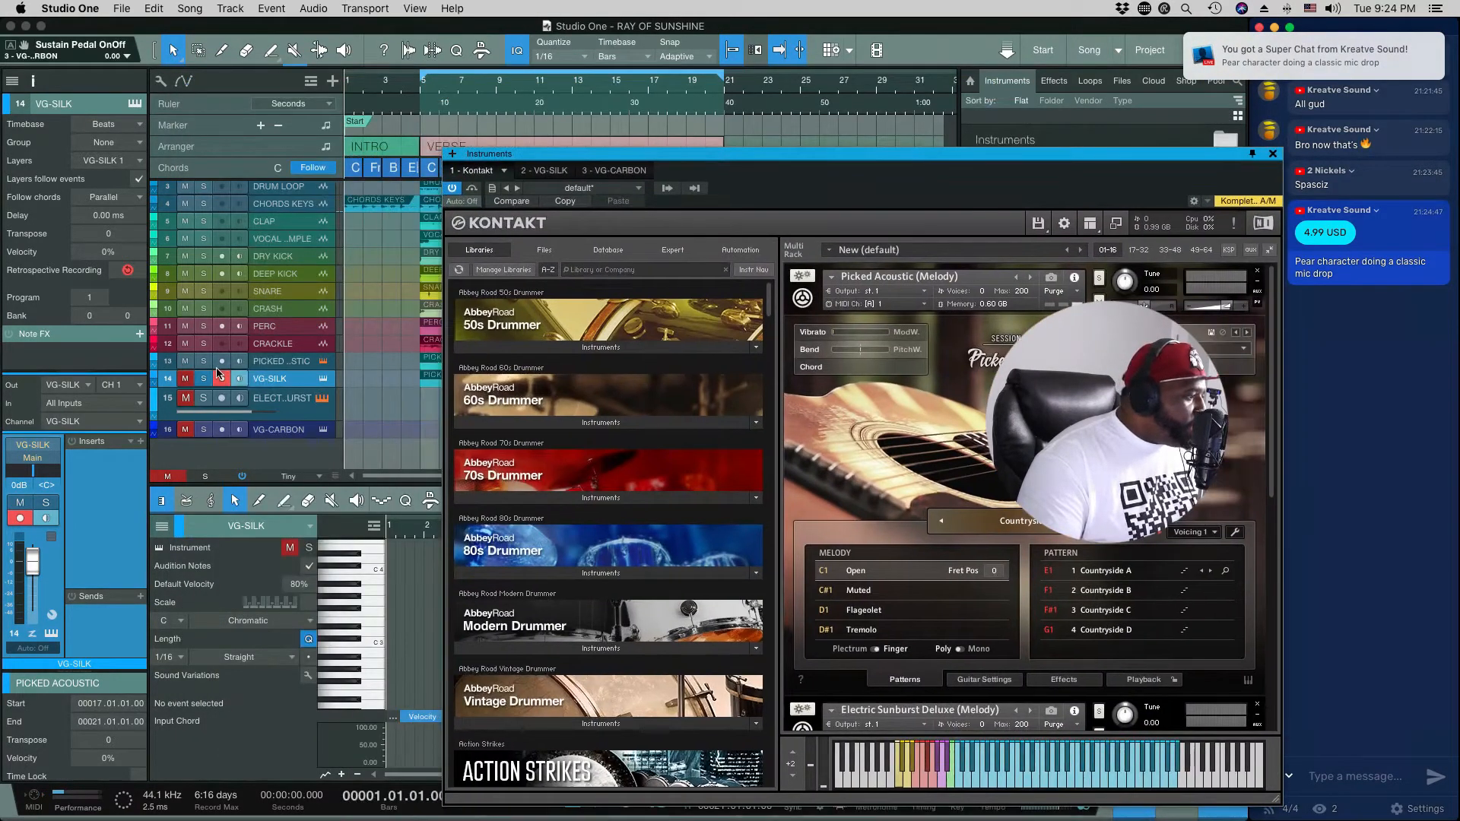
click(422, 95)
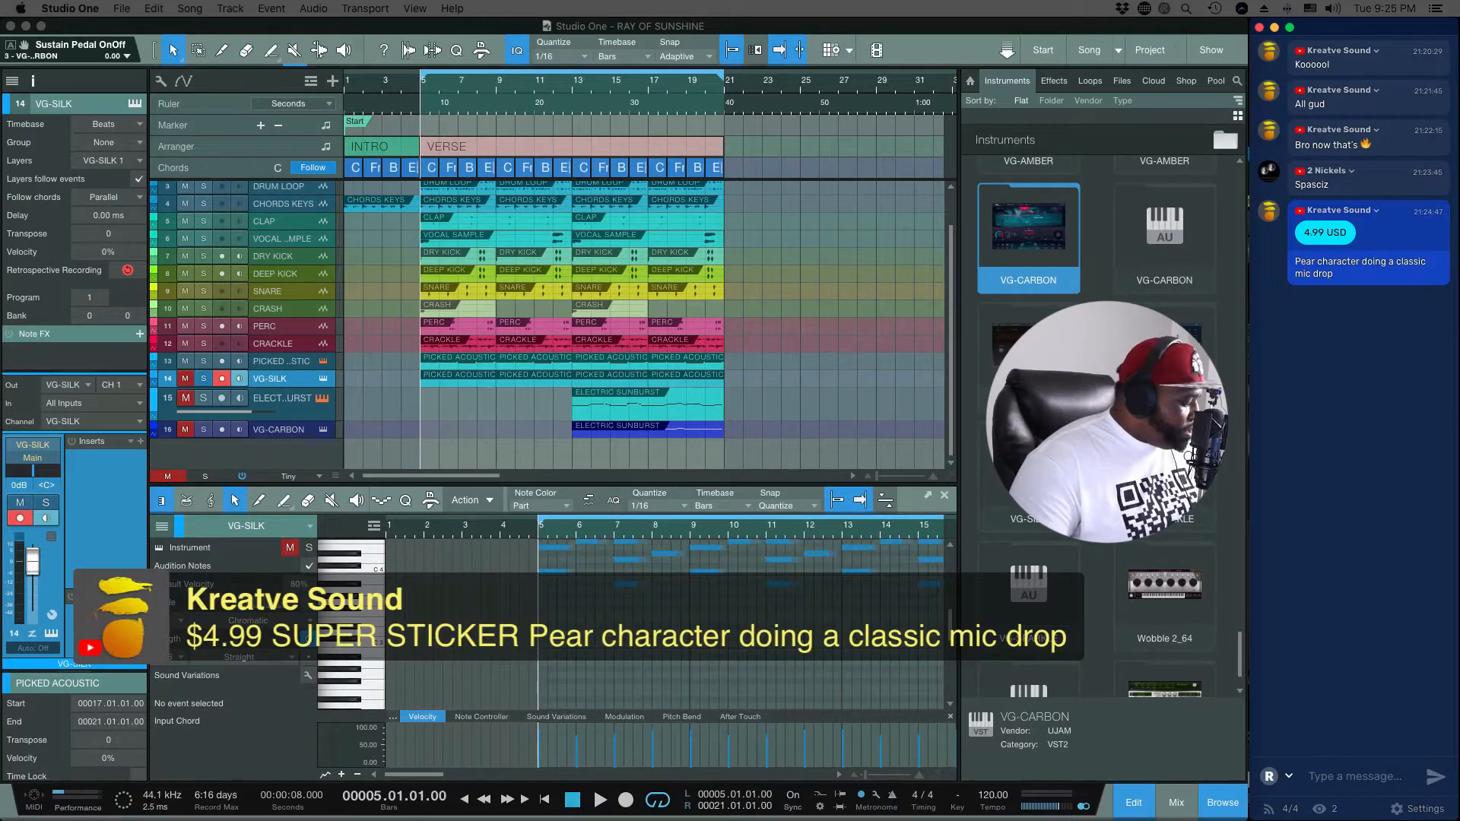
click(445, 407)
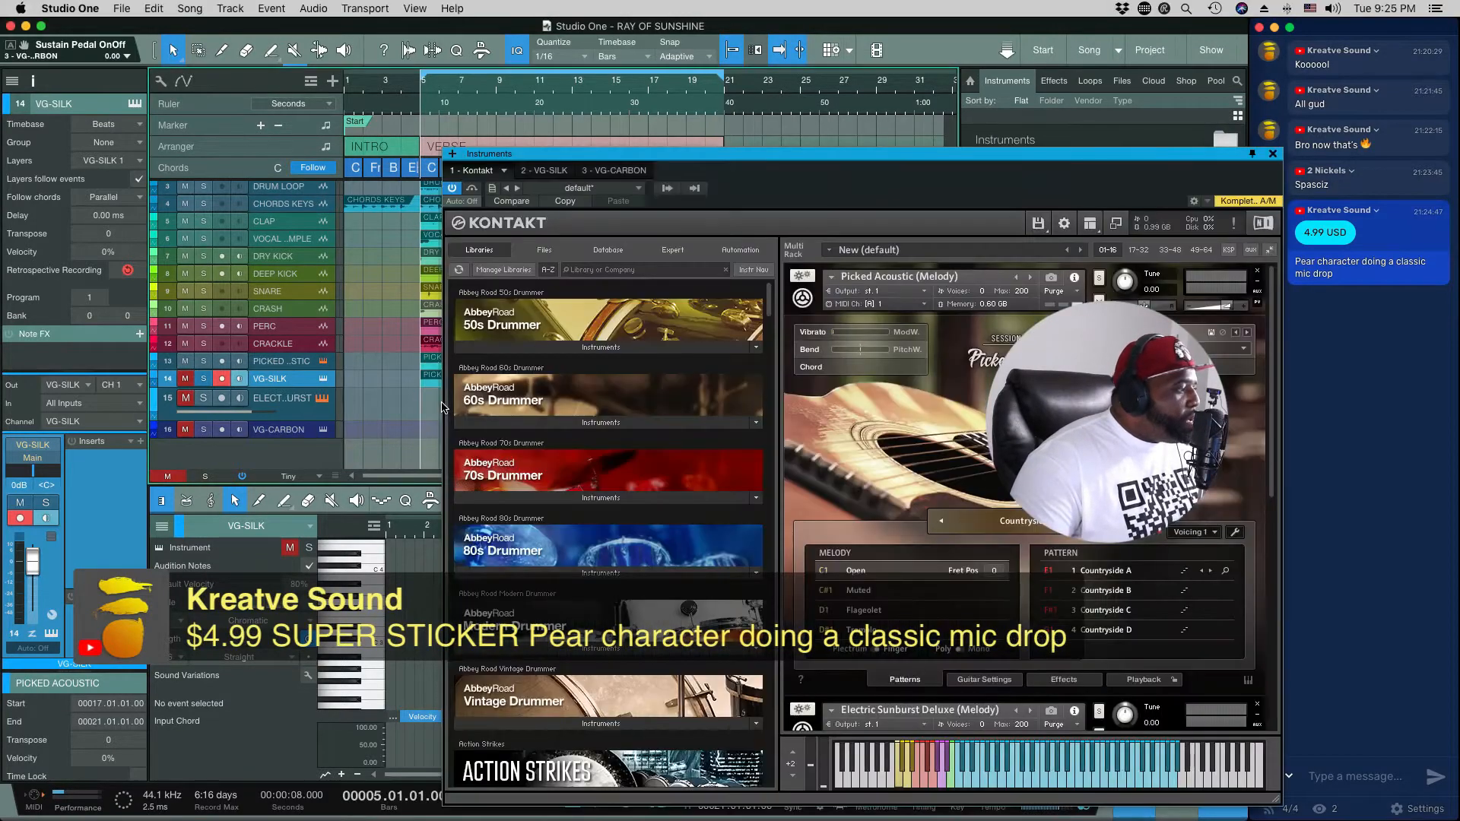
Step: Enlarge the arrangement tracks to the Medium height and move the instrument window clear of the track list
key(shift+e)
key(shift+e)
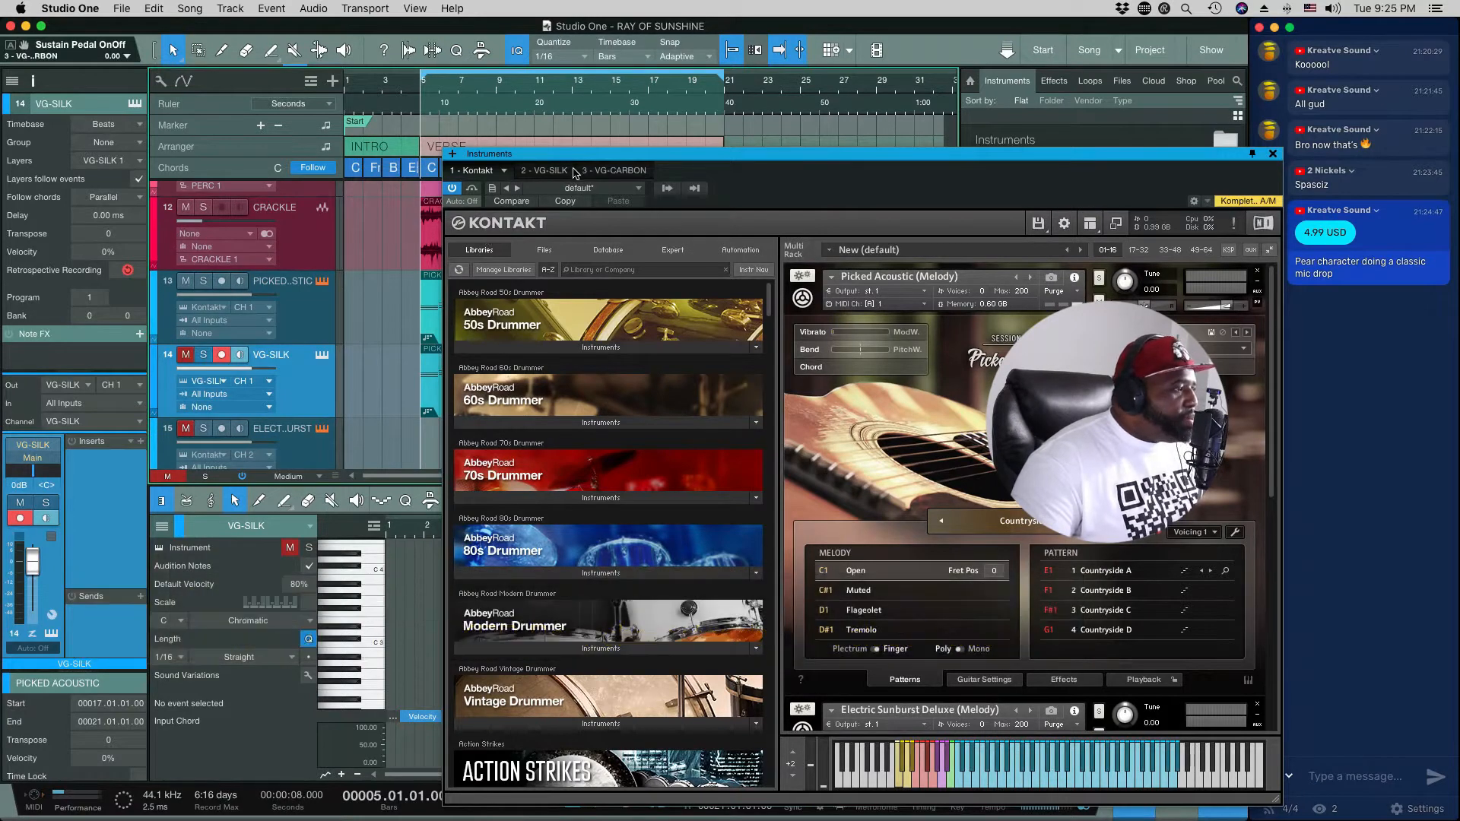
drag(575, 158, 516, 208)
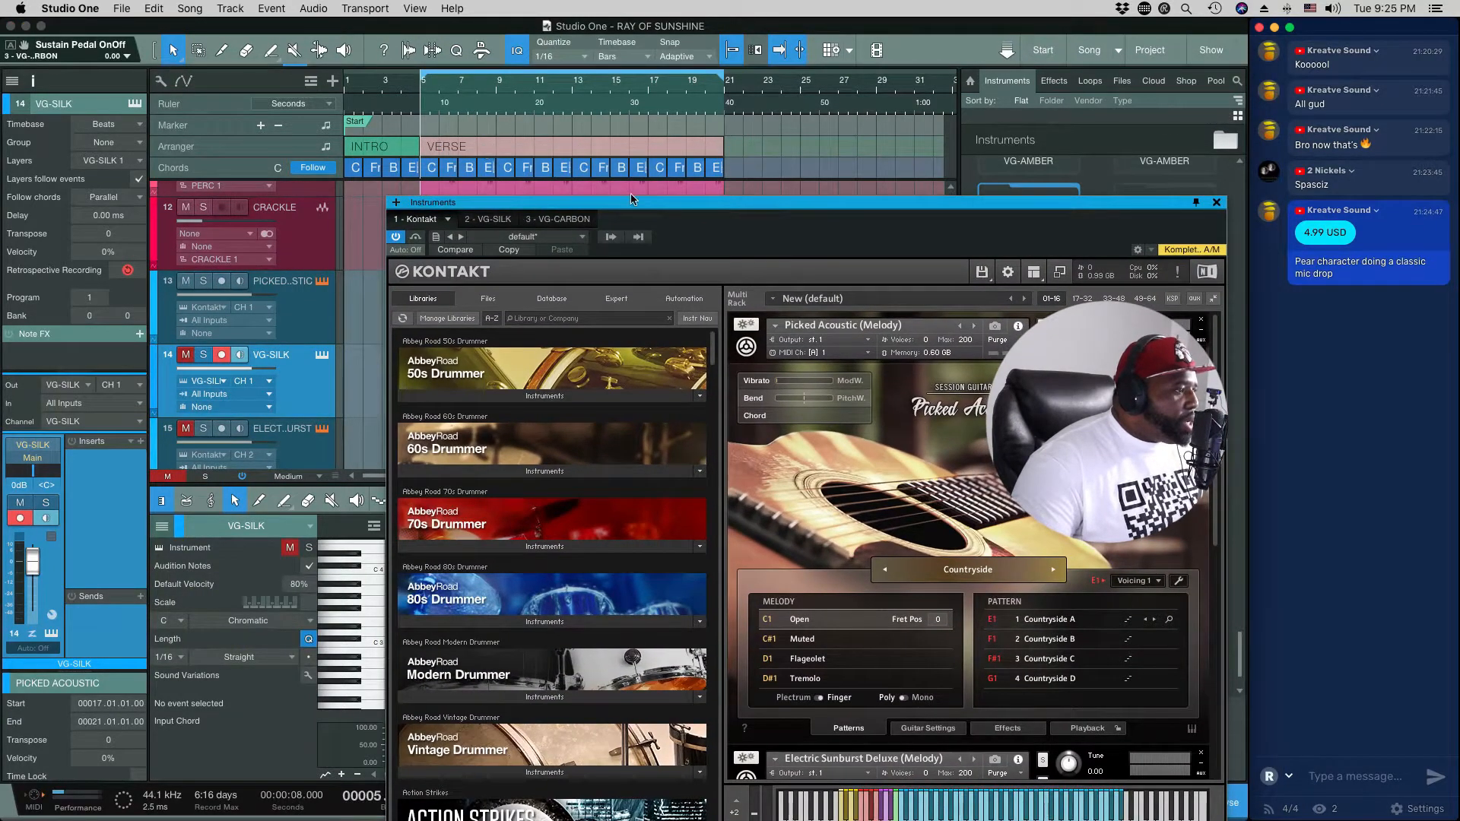
drag(576, 207, 629, 112)
Step: Play the song from bar 5 and review the track list while listening to the full mix
key(space)
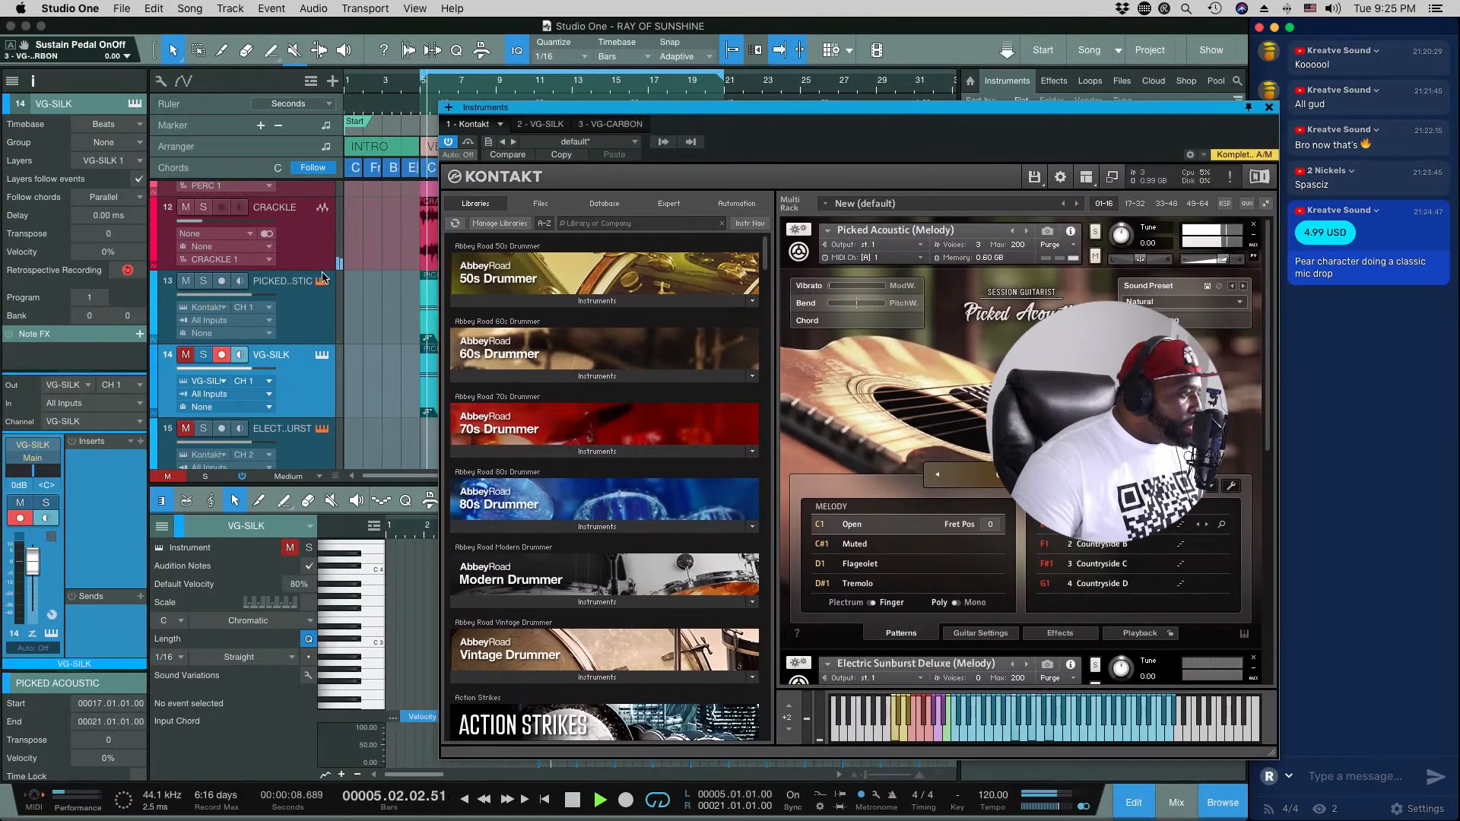
scroll(297, 320, up, 4)
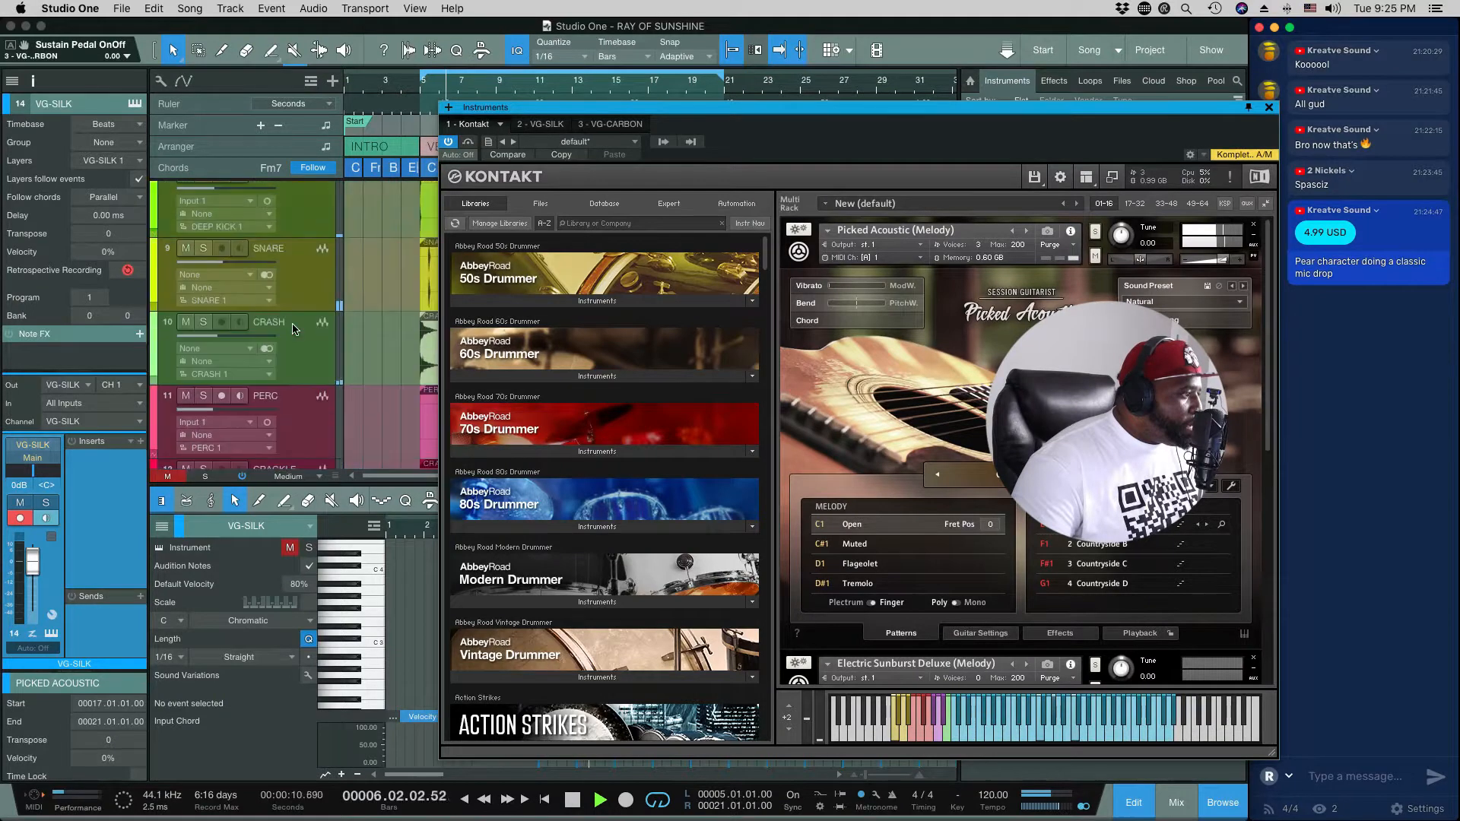
scroll(293, 329, up, 2)
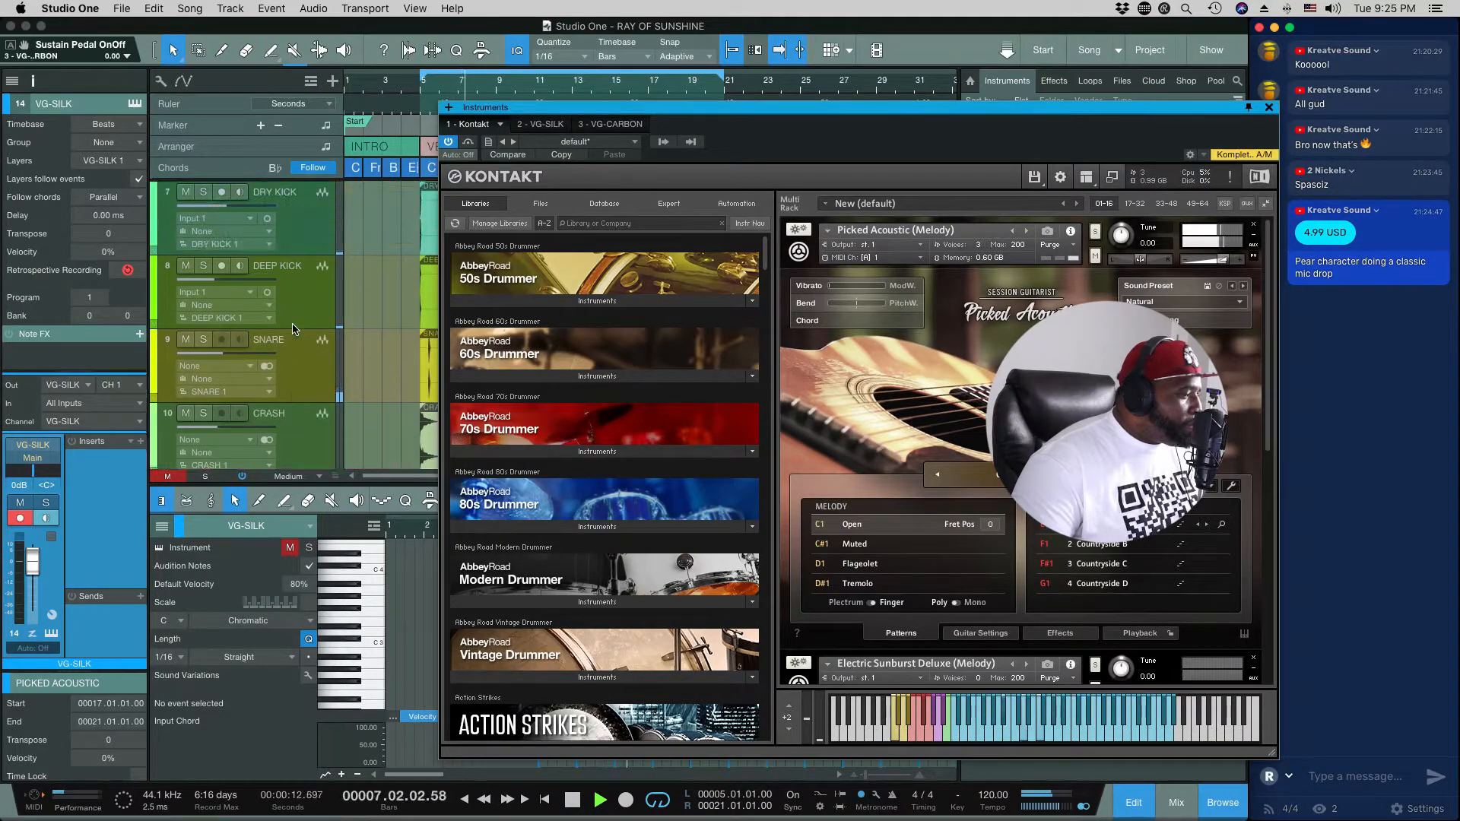
scroll(293, 329, down, 5)
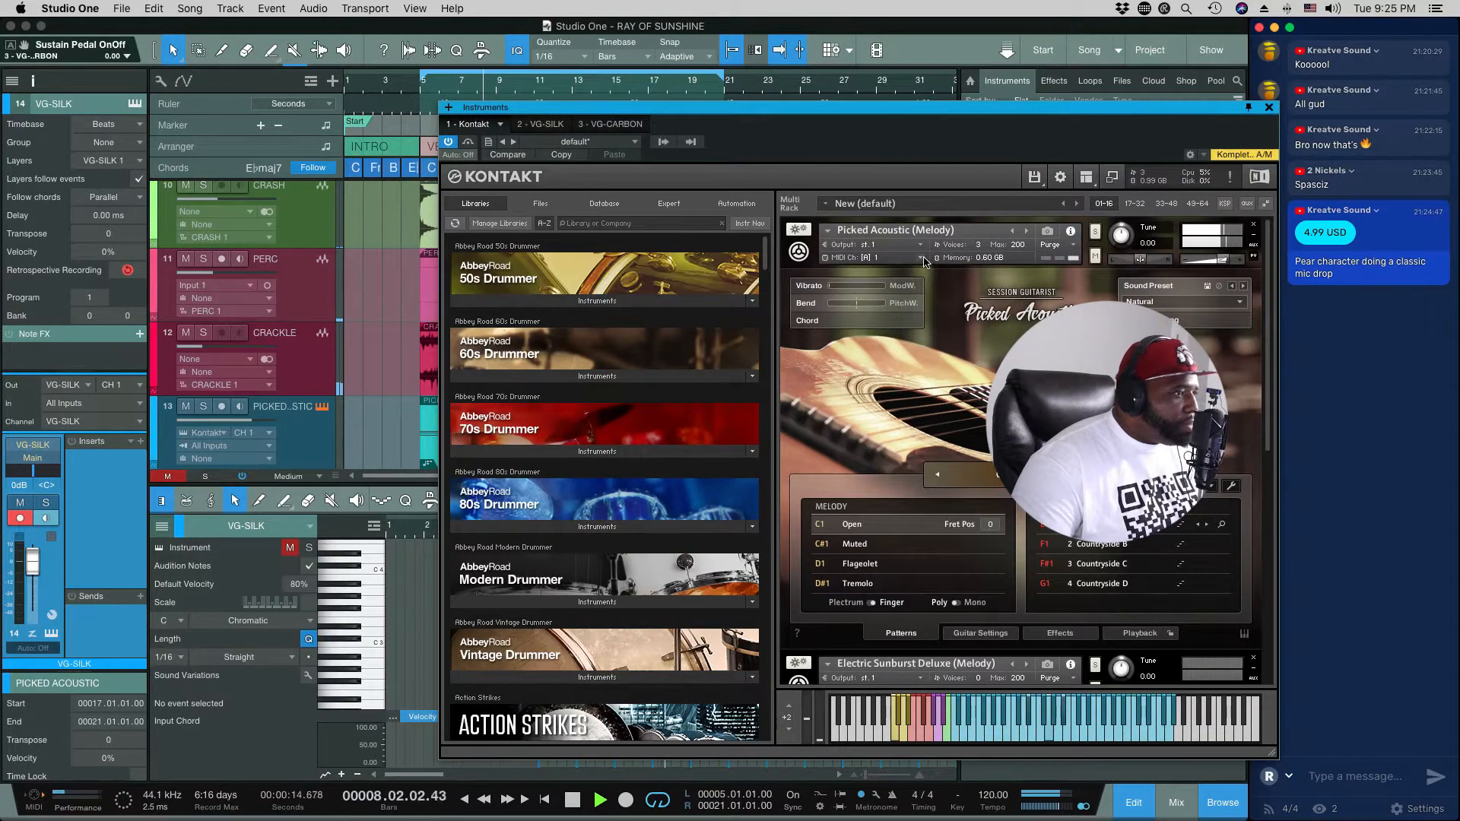
drag(870, 108, 695, 84)
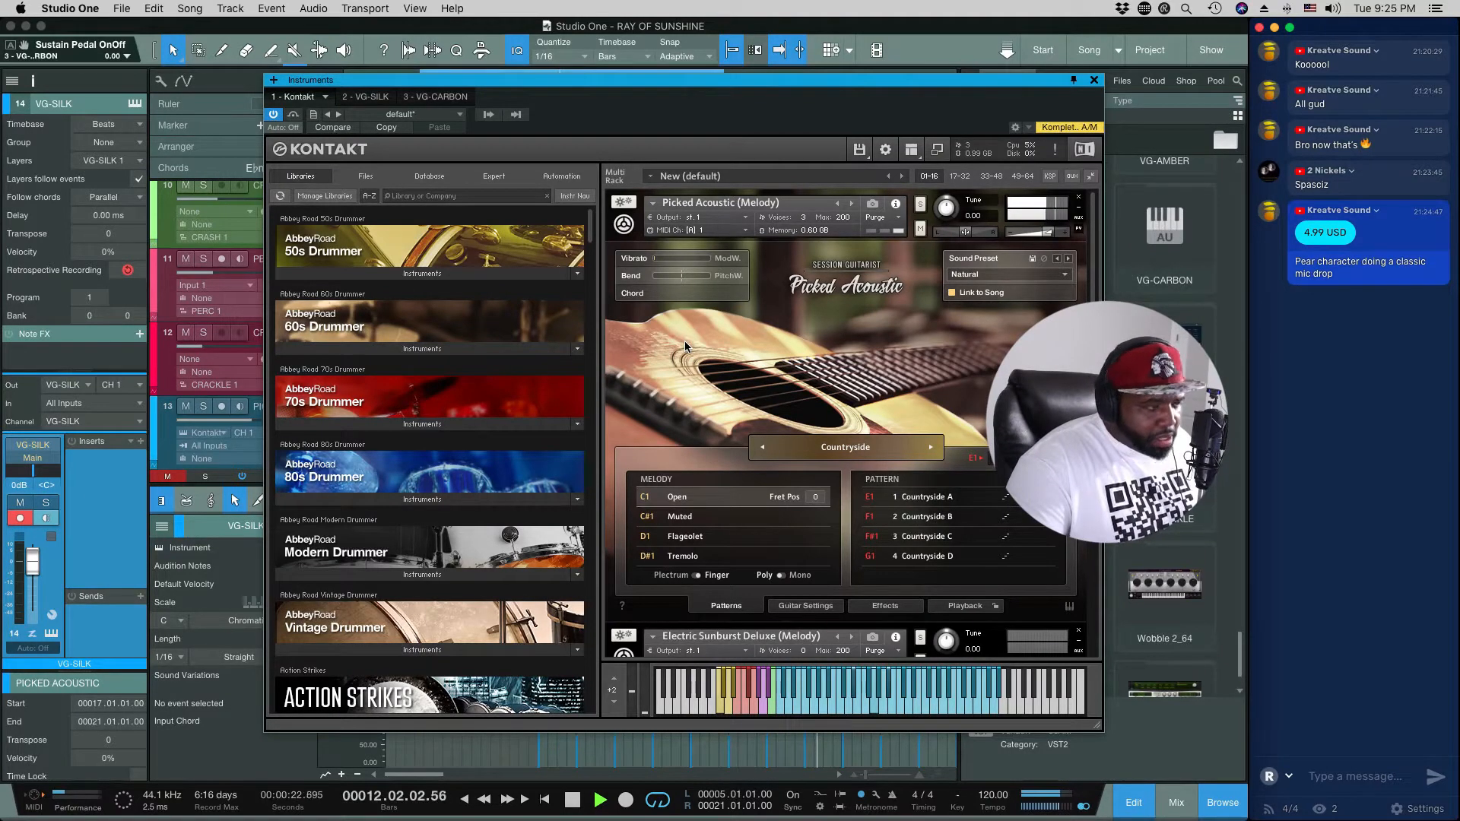
key(space)
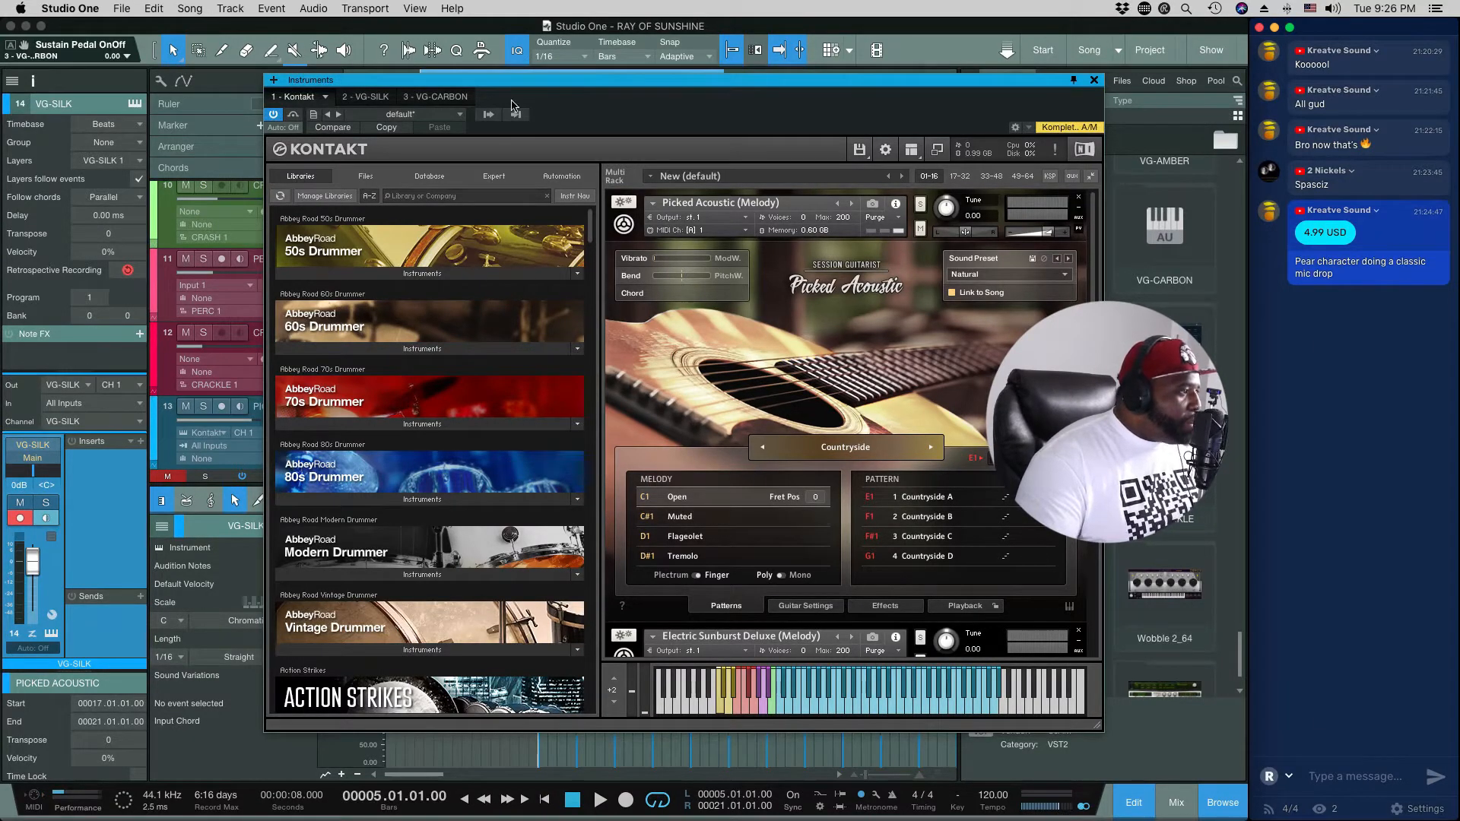
key(s)
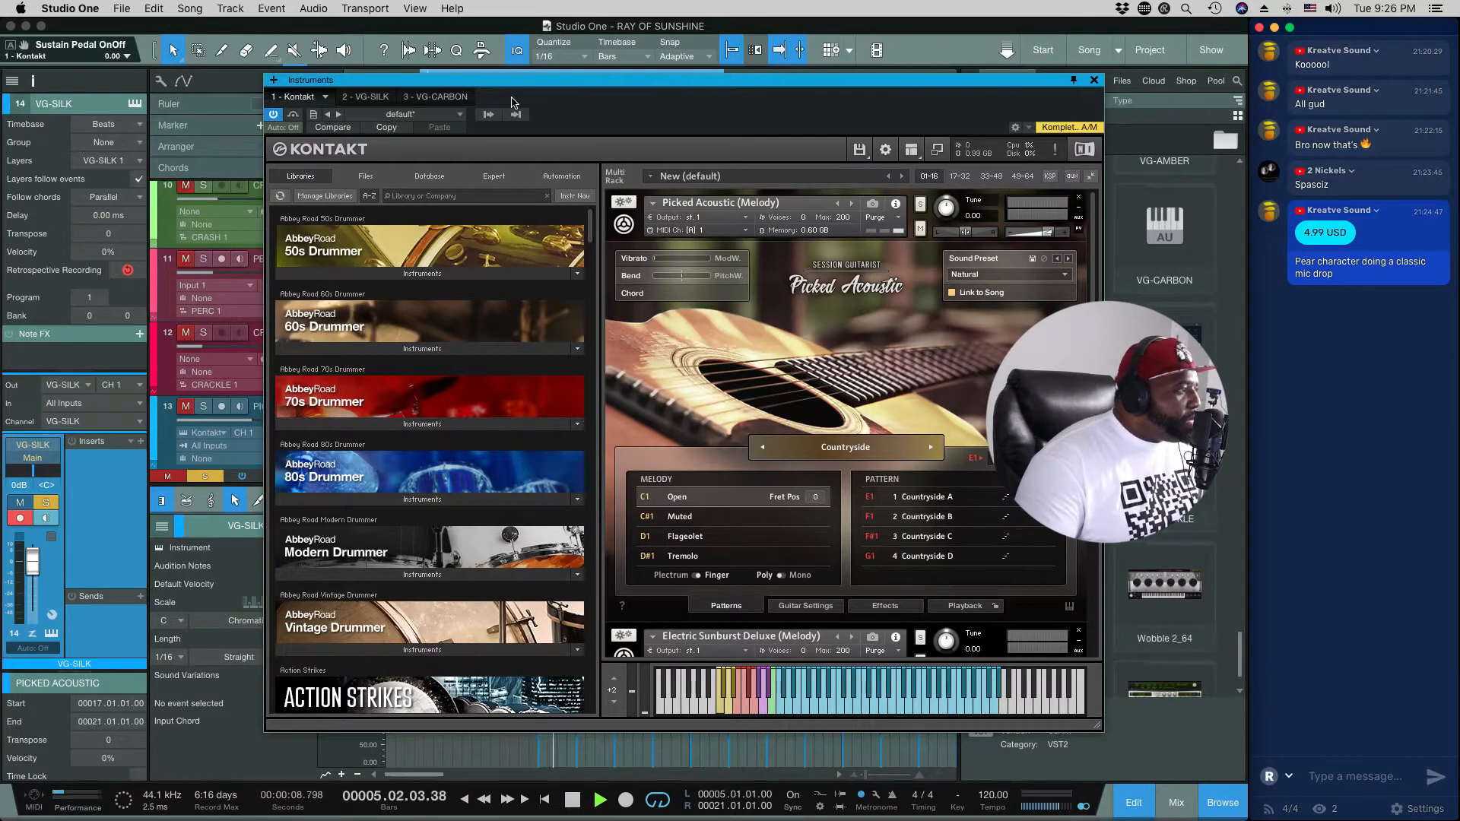
drag(413, 80, 624, 70)
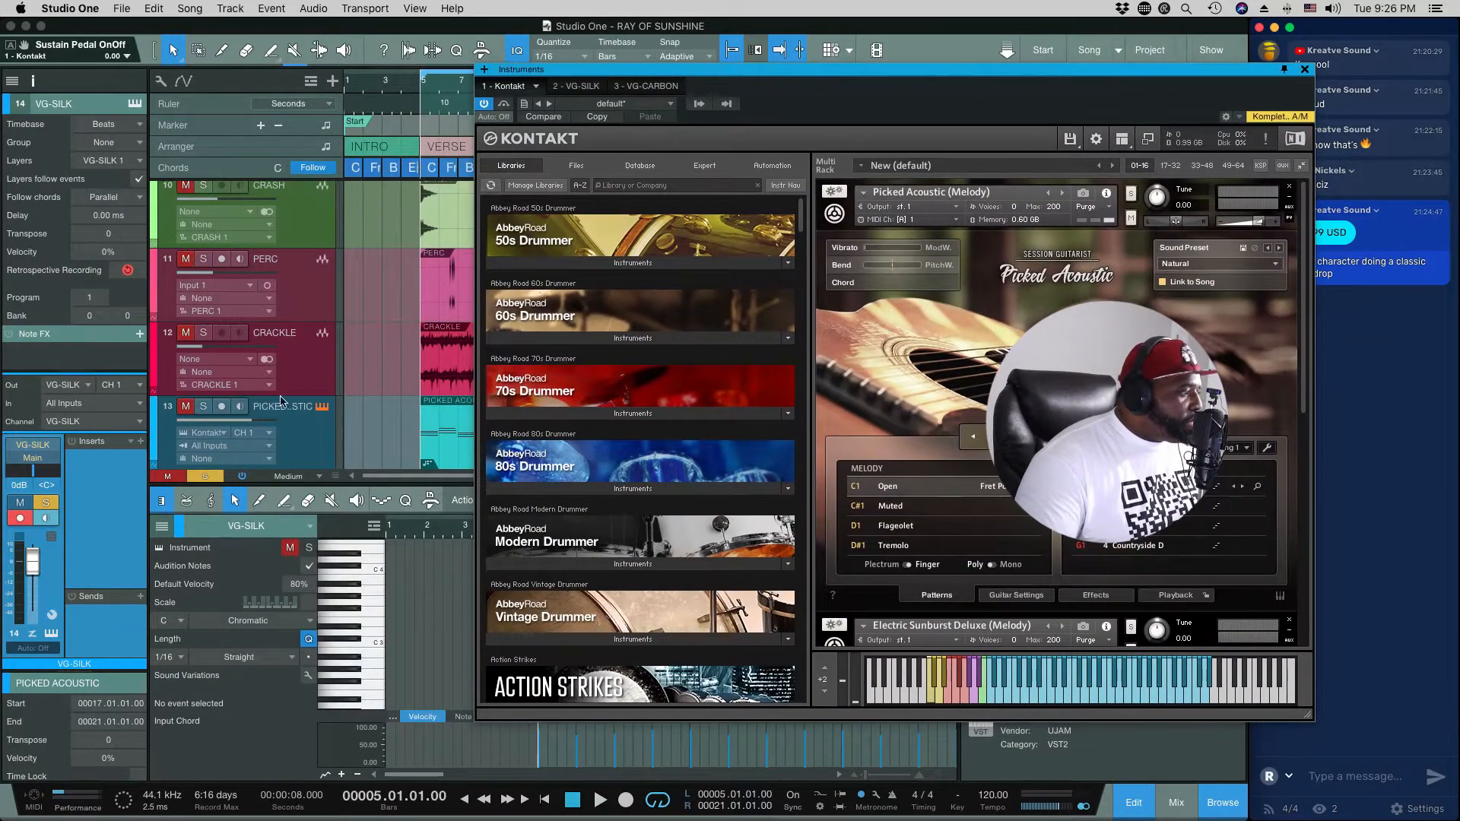
click(223, 477)
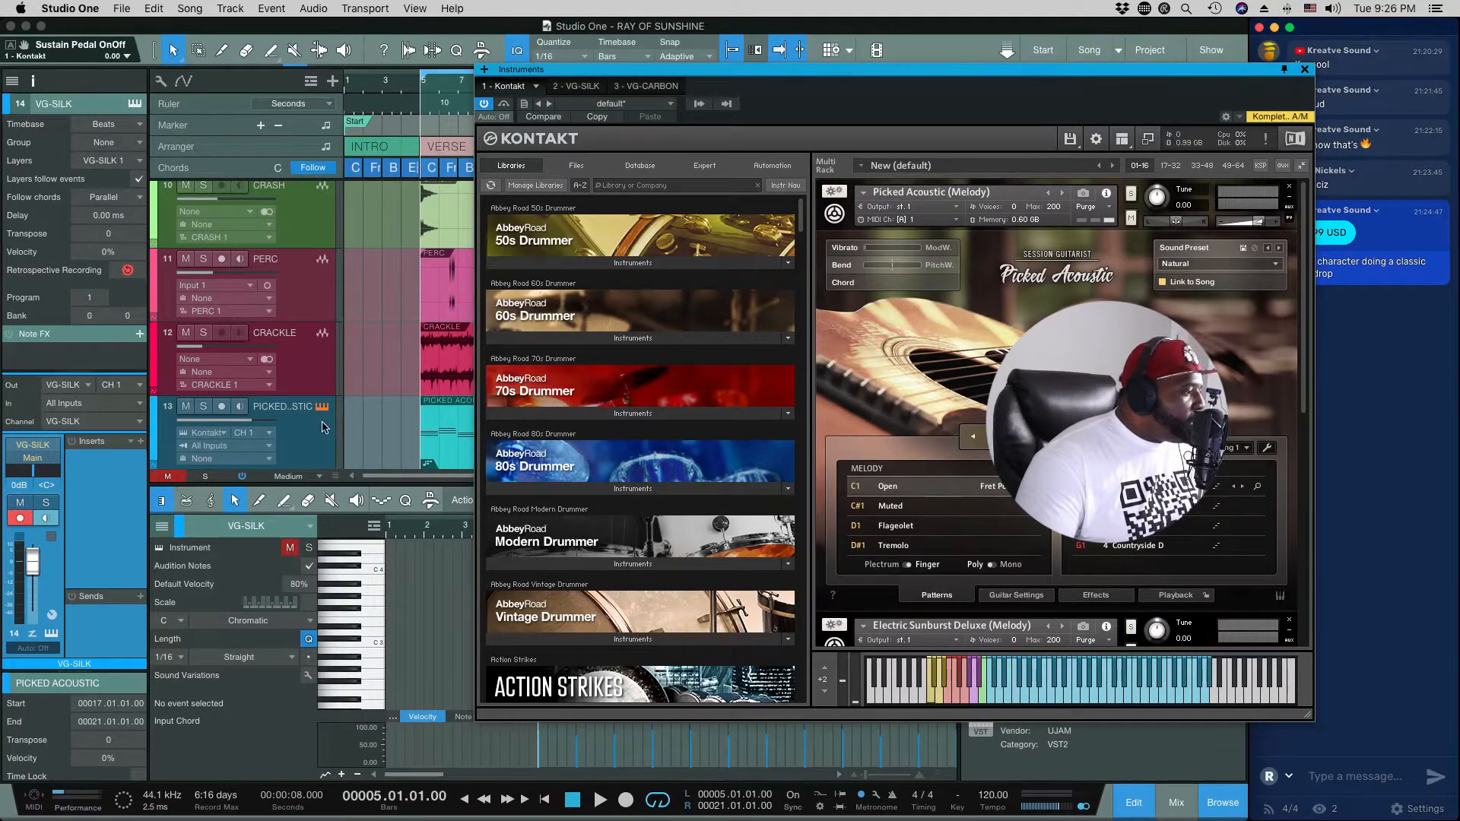
Step: Solo the Picked Acoustic track and start playback from bar 5, with the Kontakt window moved over the arrangement
click(204, 407)
key(space)
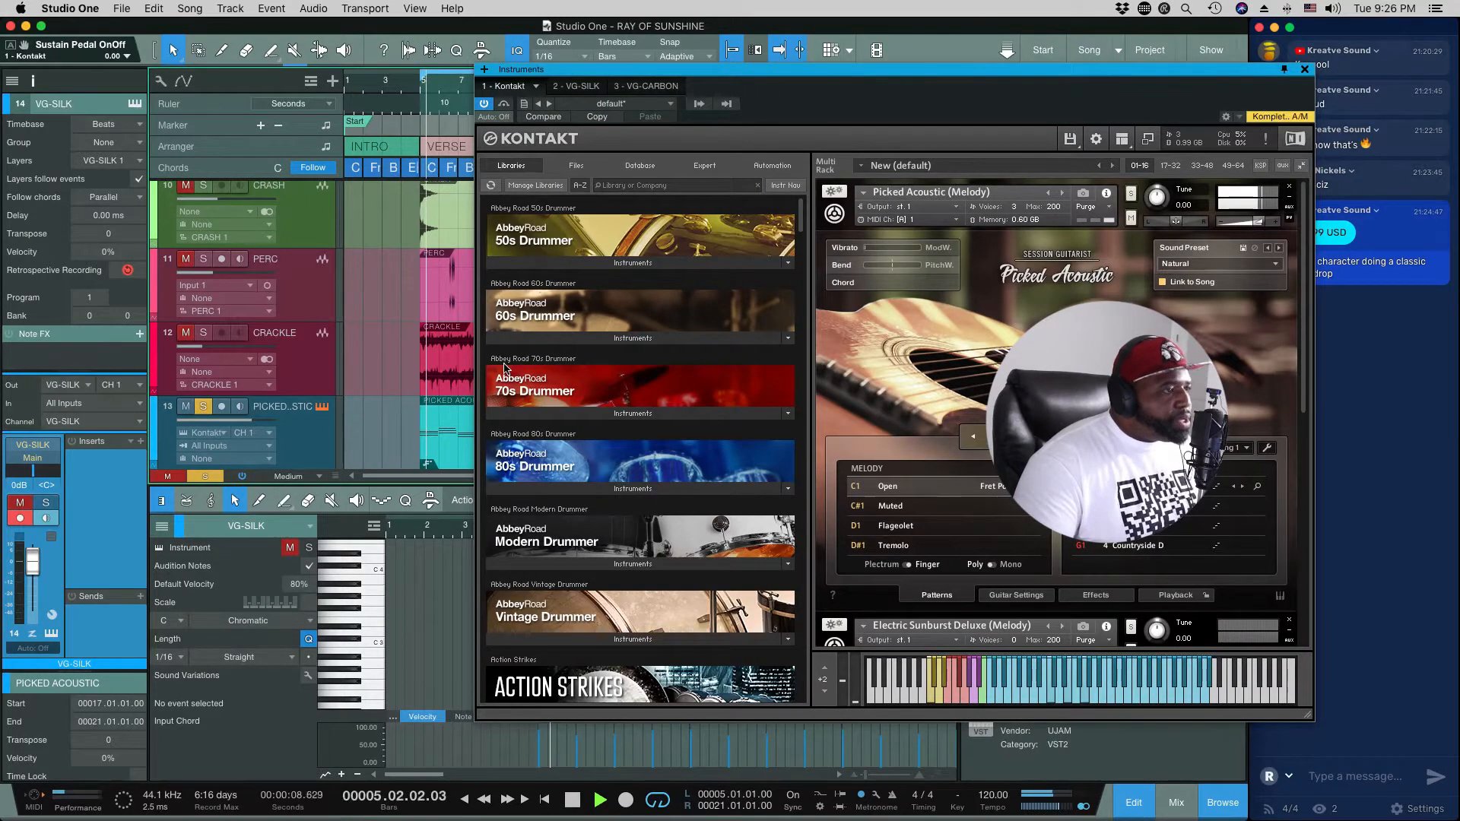
drag(694, 69, 511, 67)
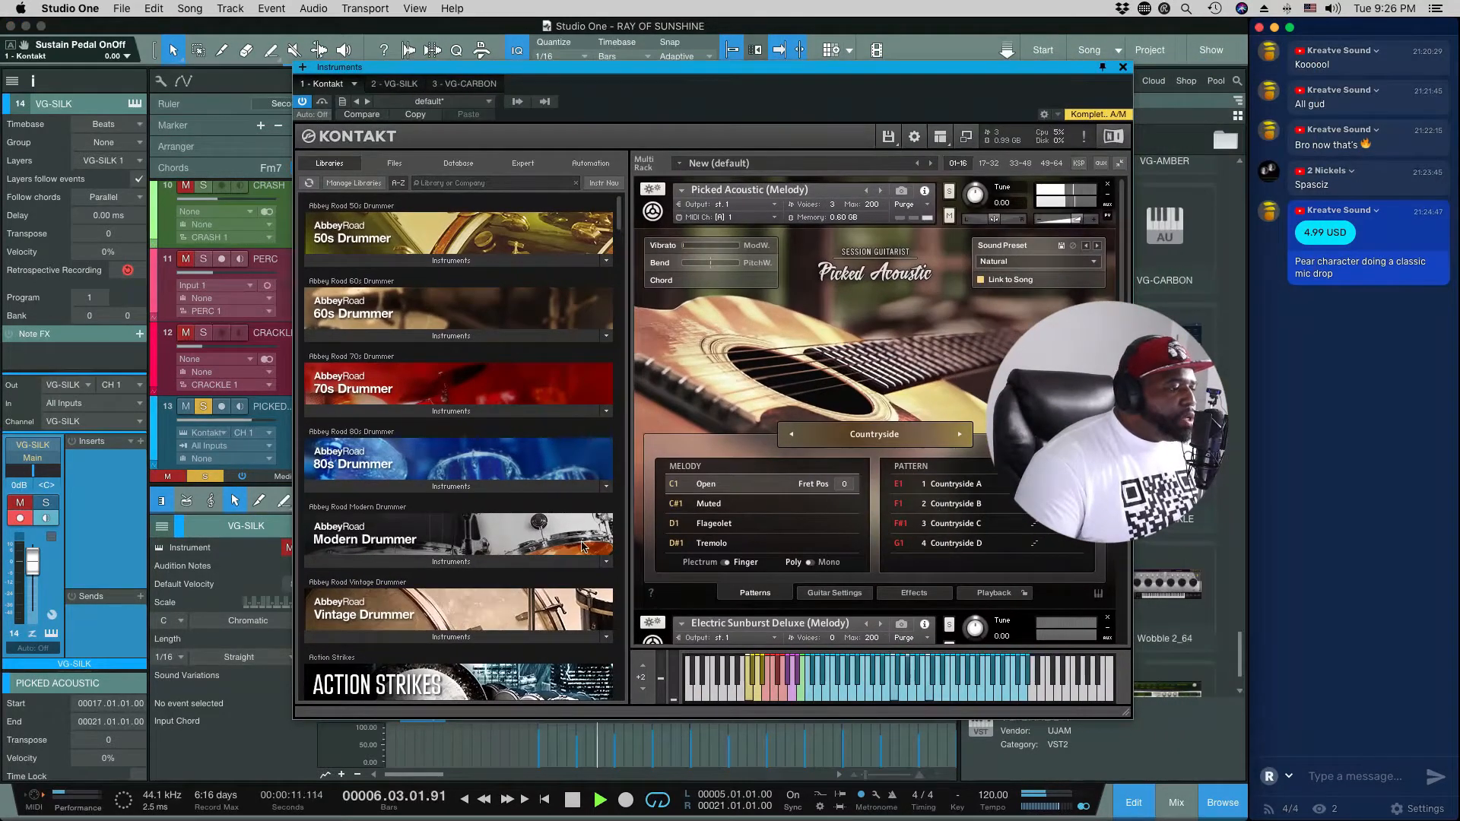
Step: Audition the Muted, Flageolet and Tremolo melody articulations in Picked Acoustic, ending back on Open
click(710, 504)
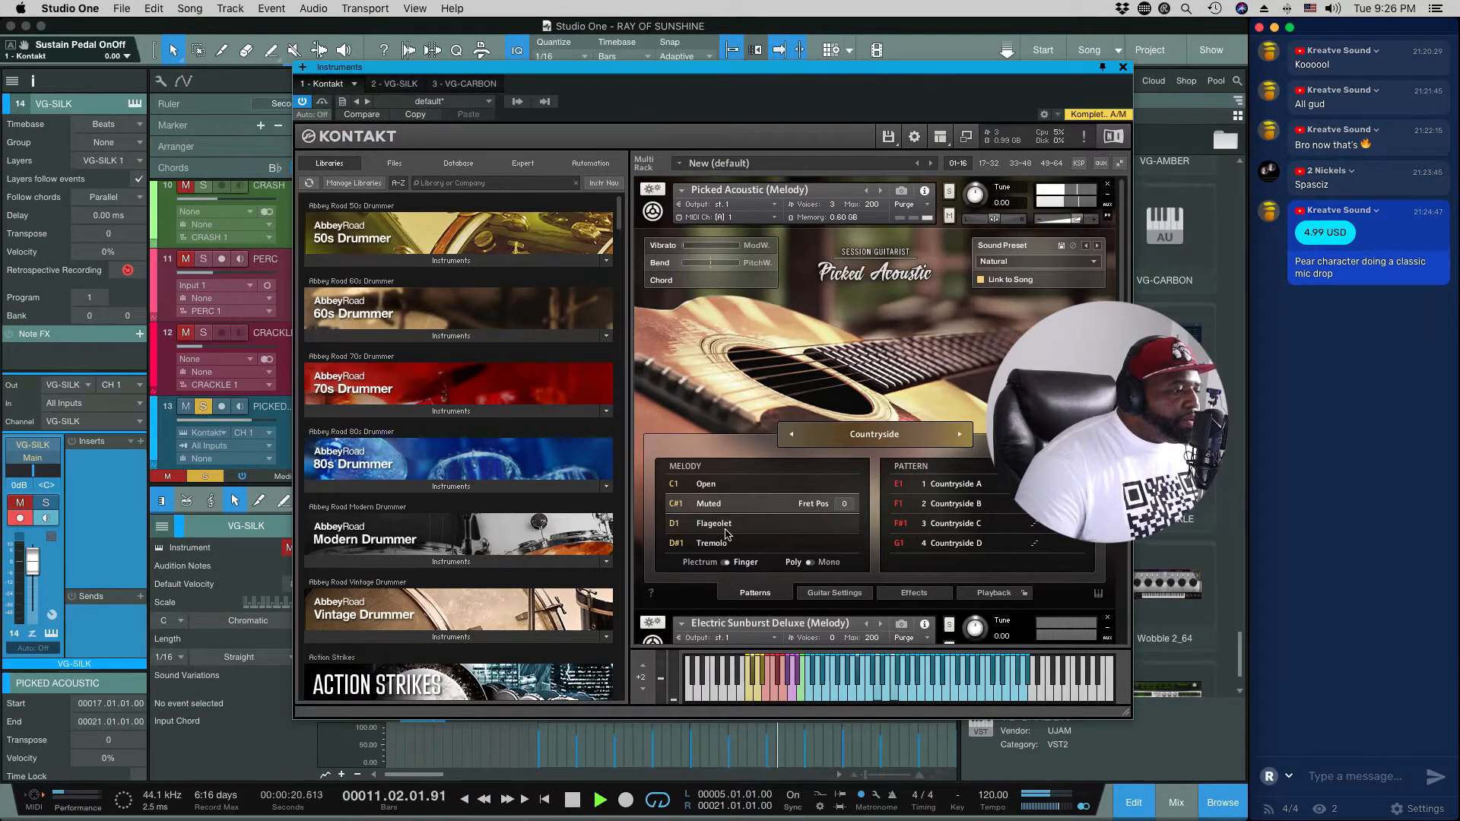
click(724, 532)
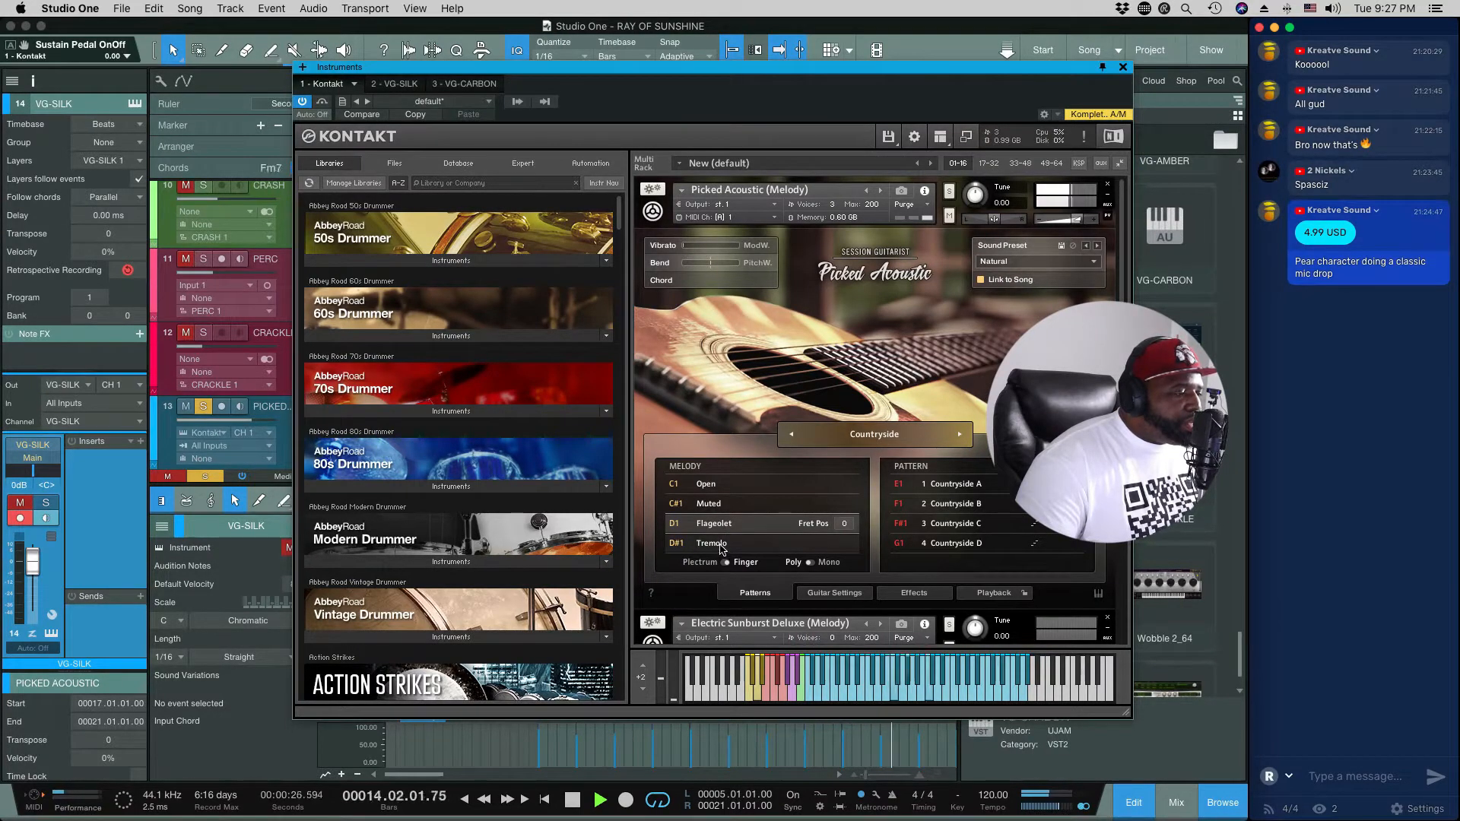
click(721, 544)
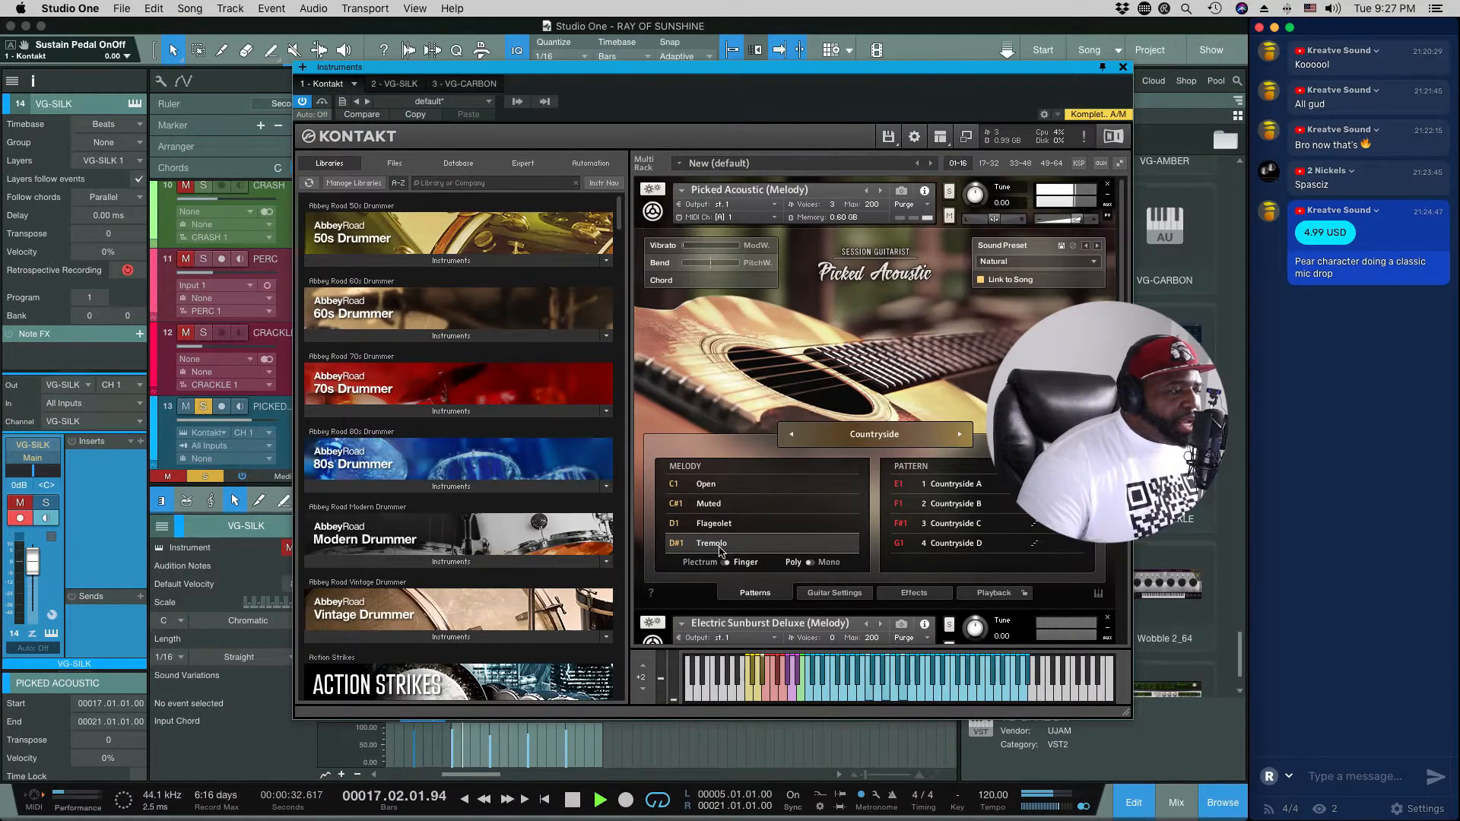
key(space)
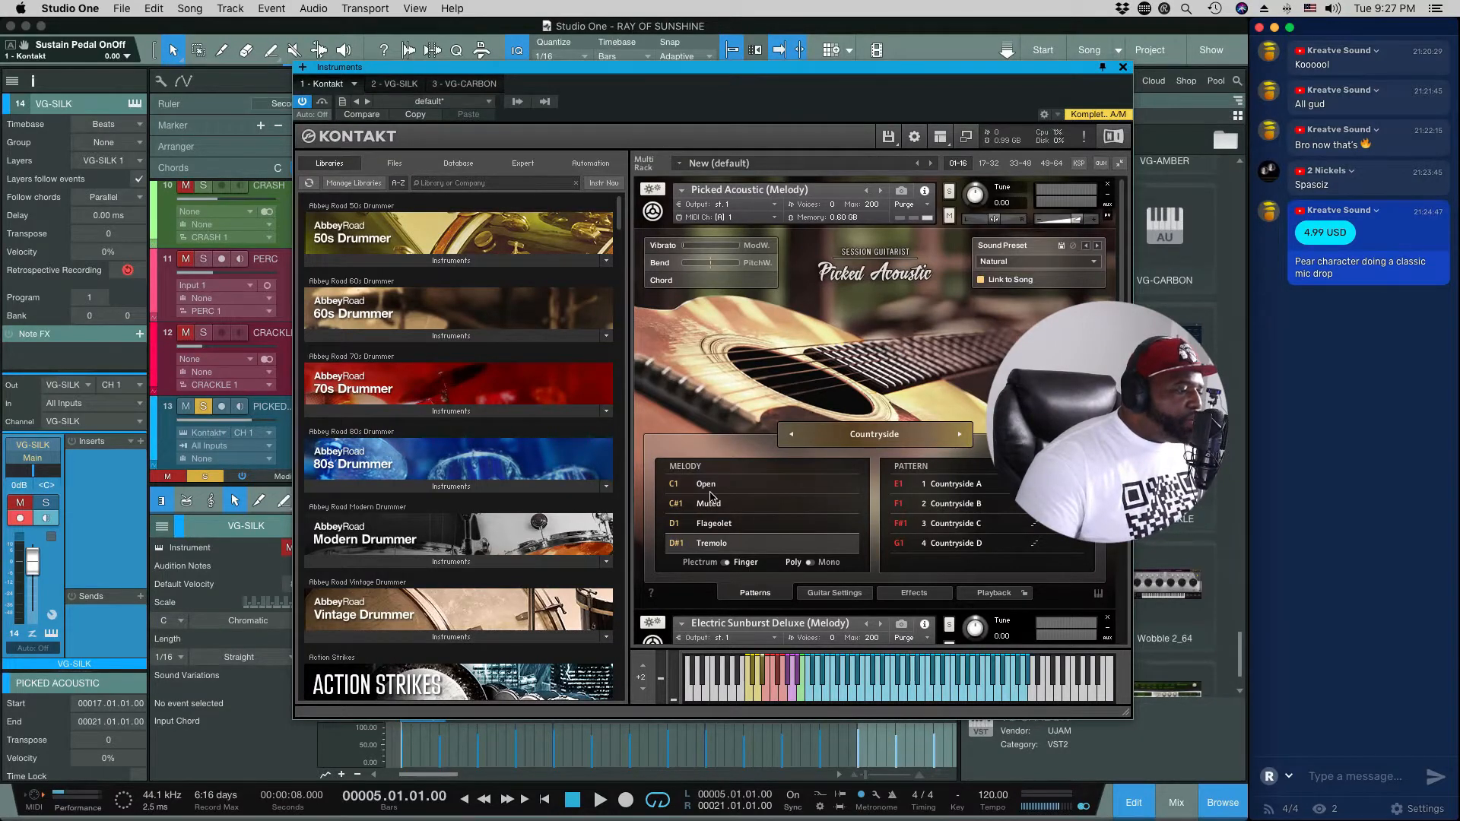
click(709, 486)
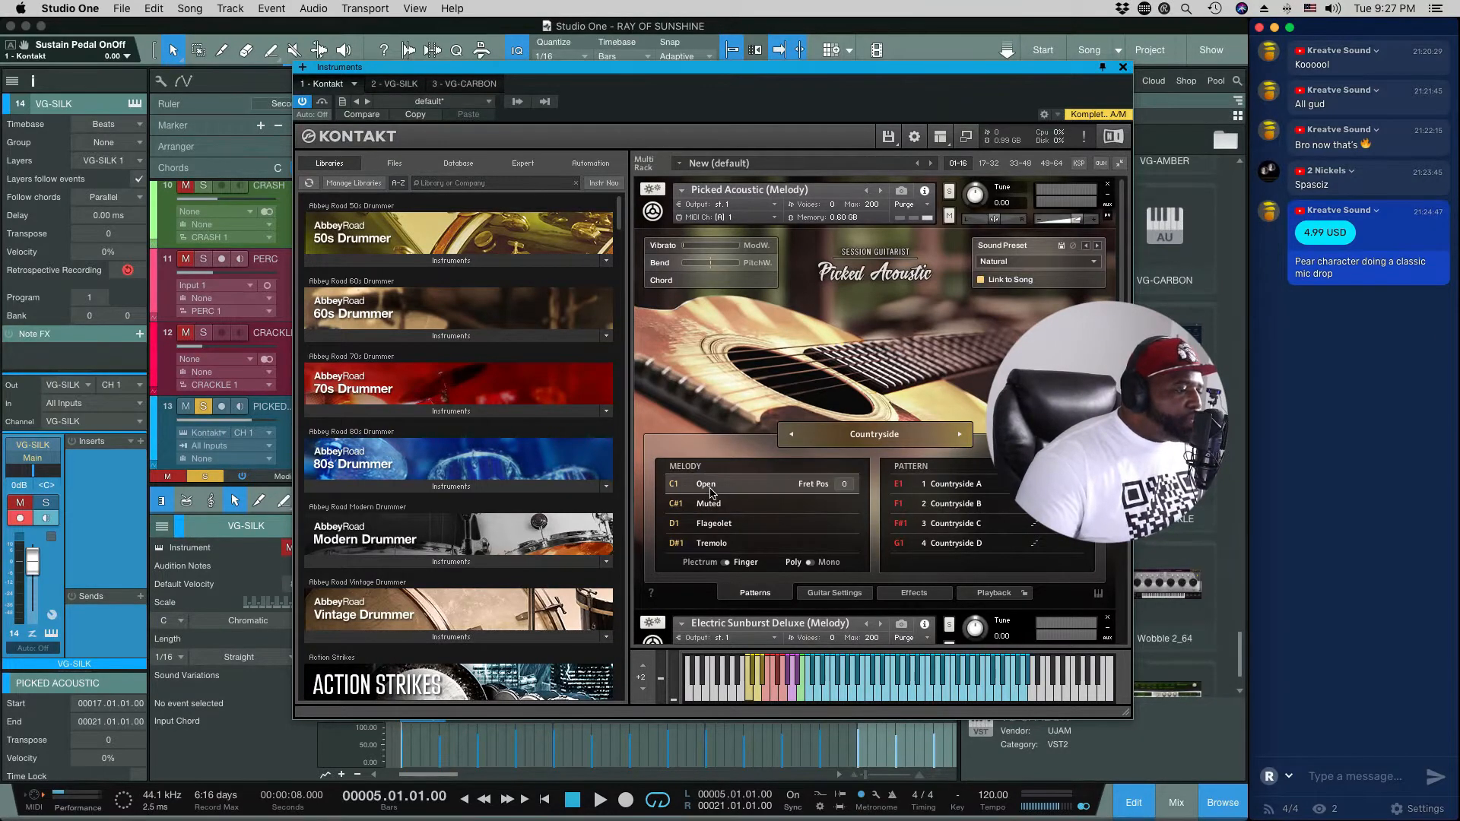
Step: Compare the Plectrum and Finger playing styles during playback, ending back on Finger
click(726, 564)
key(space)
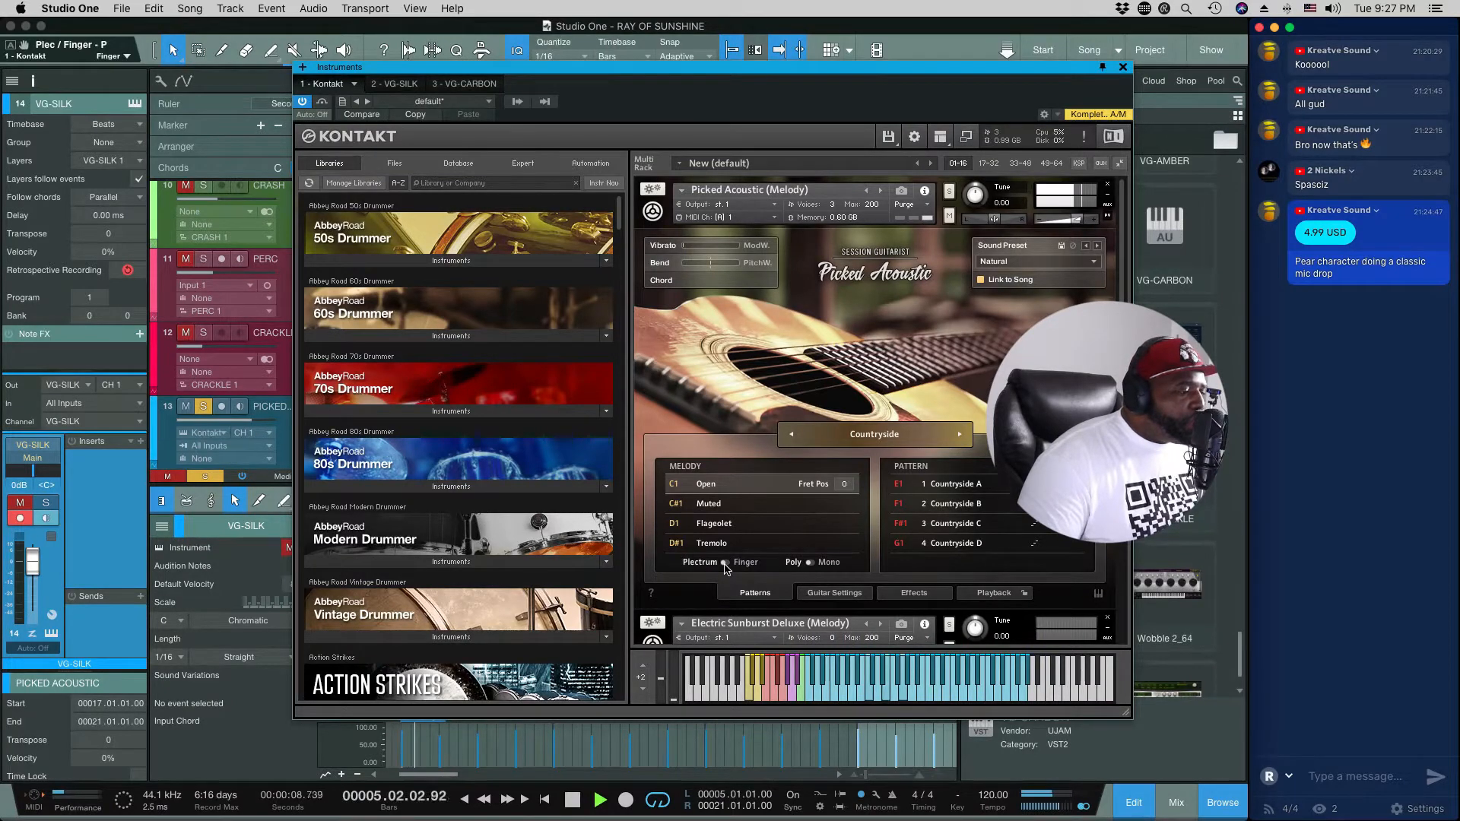
click(727, 564)
click(727, 564)
click(727, 563)
key(space)
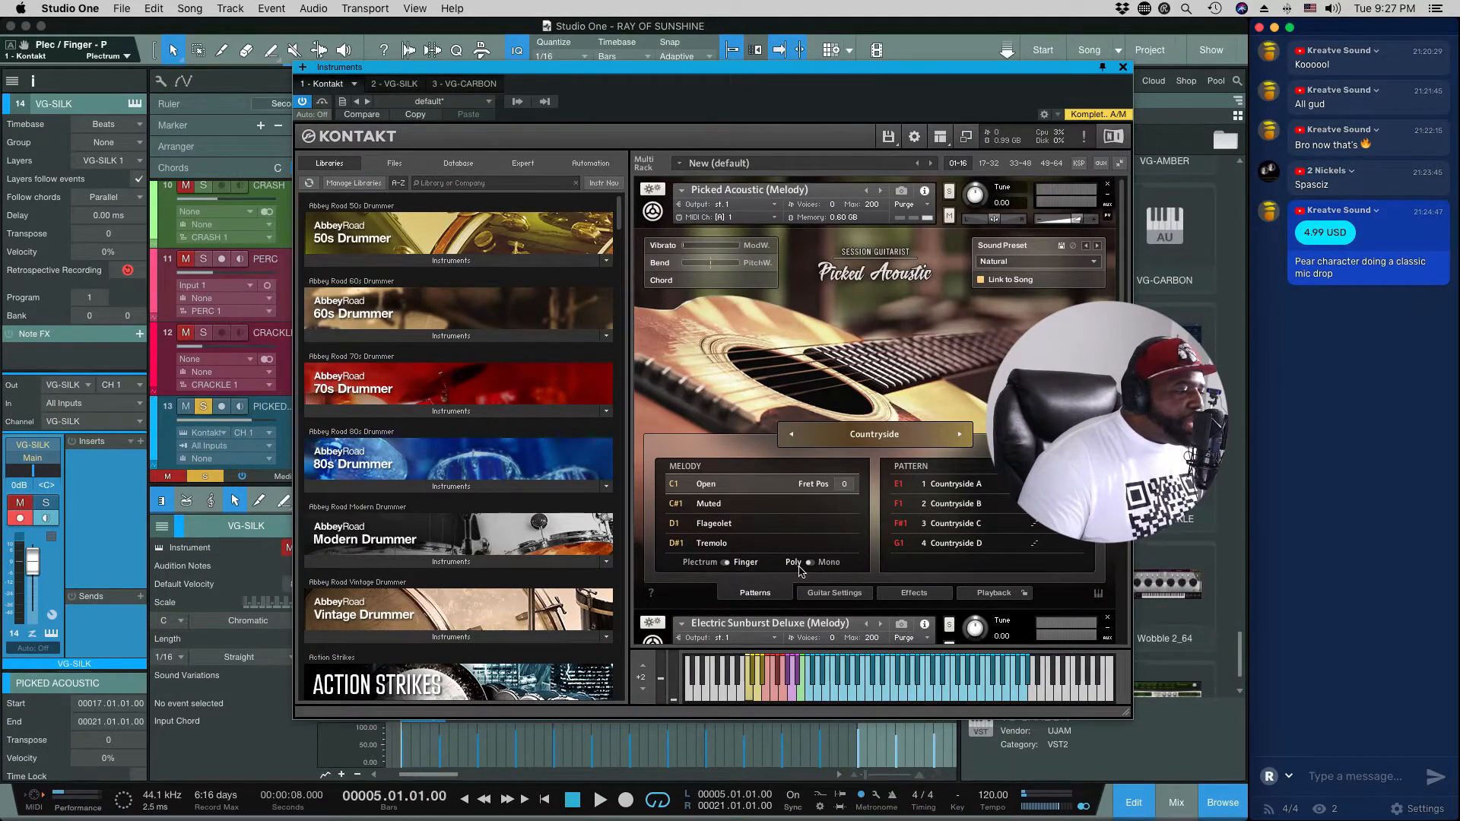
Step: Audition the melody in Mono, switch it back to Poly, and listen again
click(811, 566)
key(space)
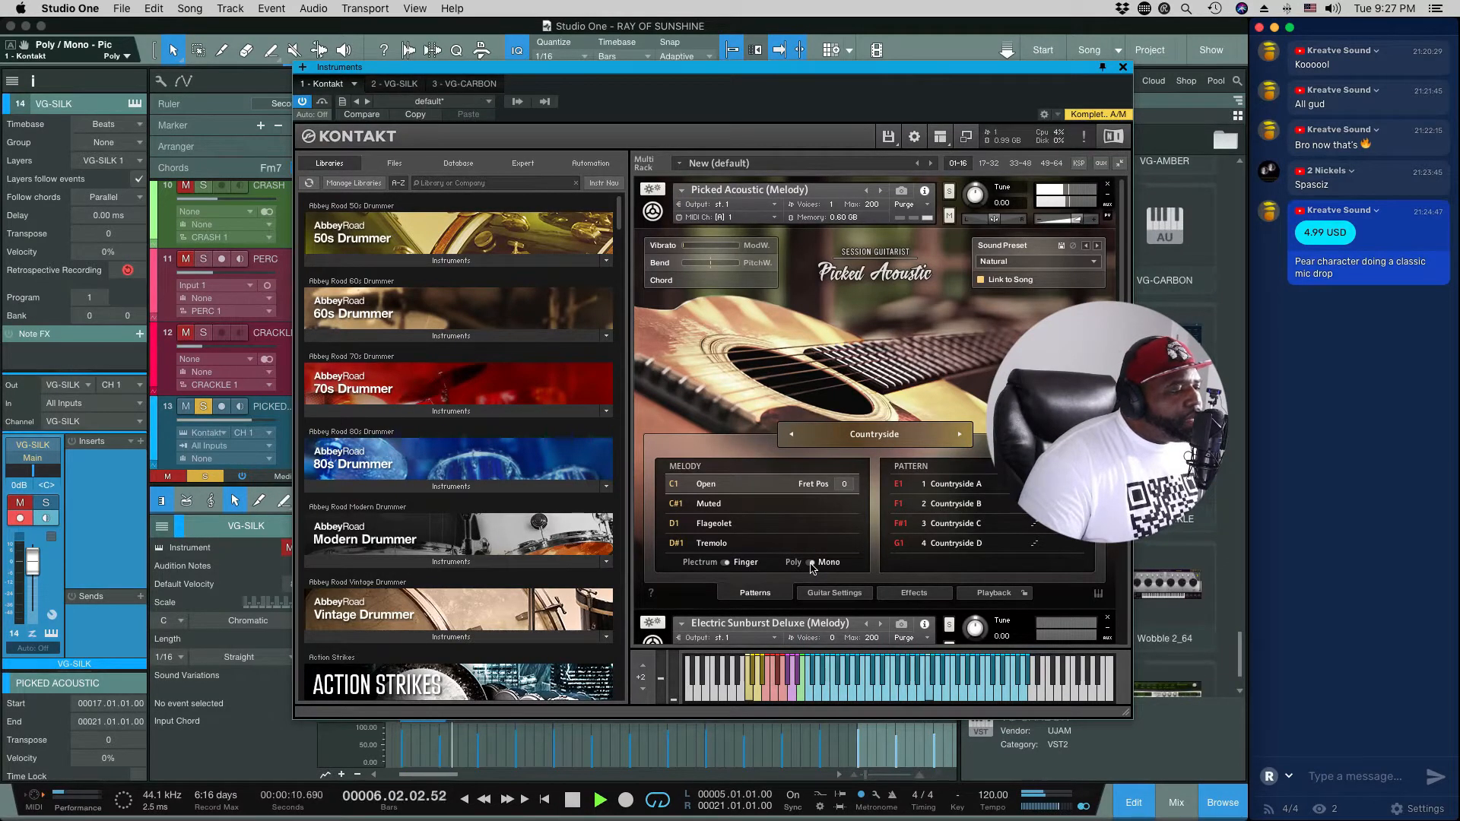
key(space)
click(812, 568)
key(space)
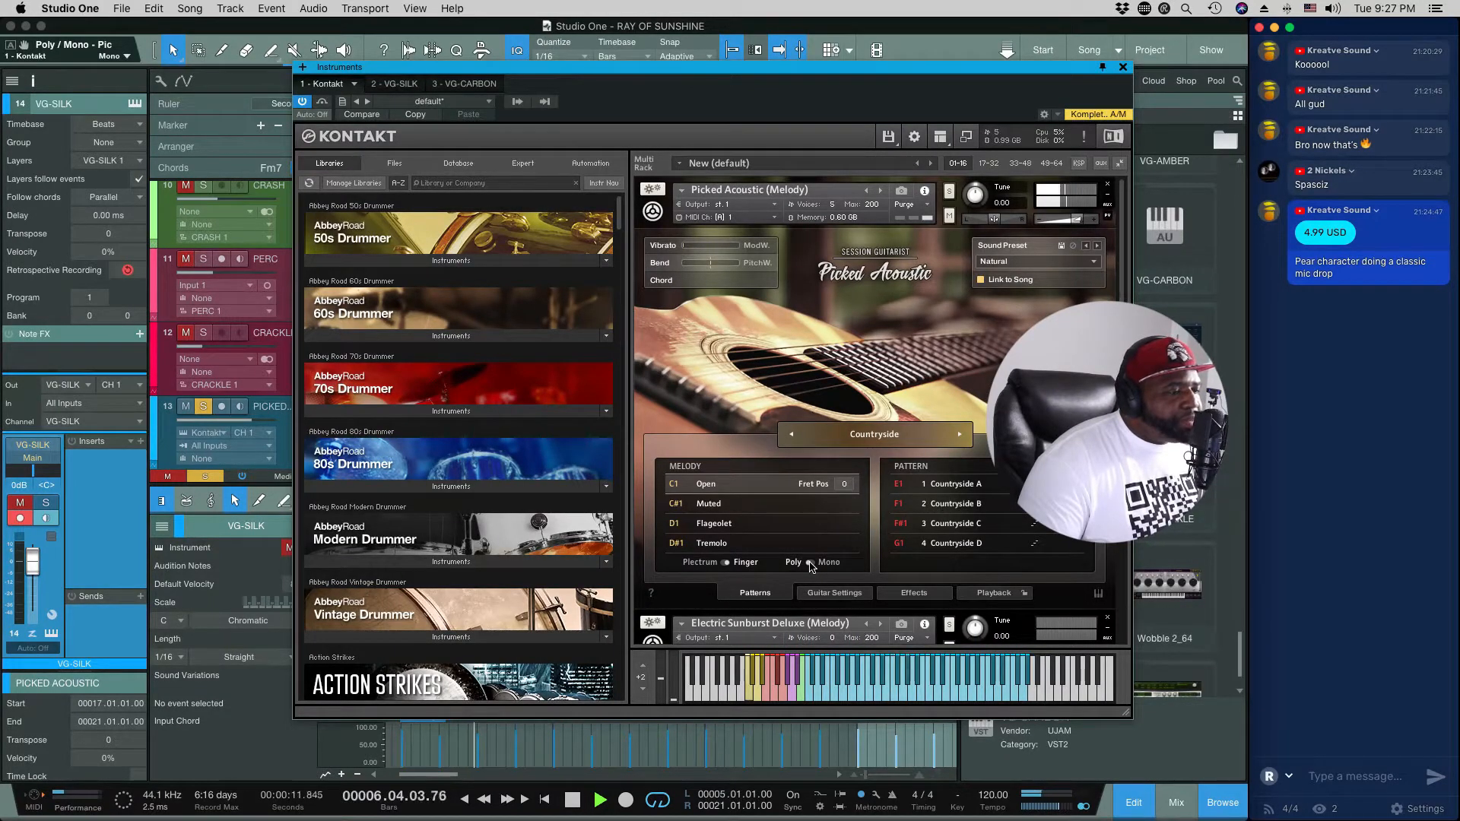
key(space)
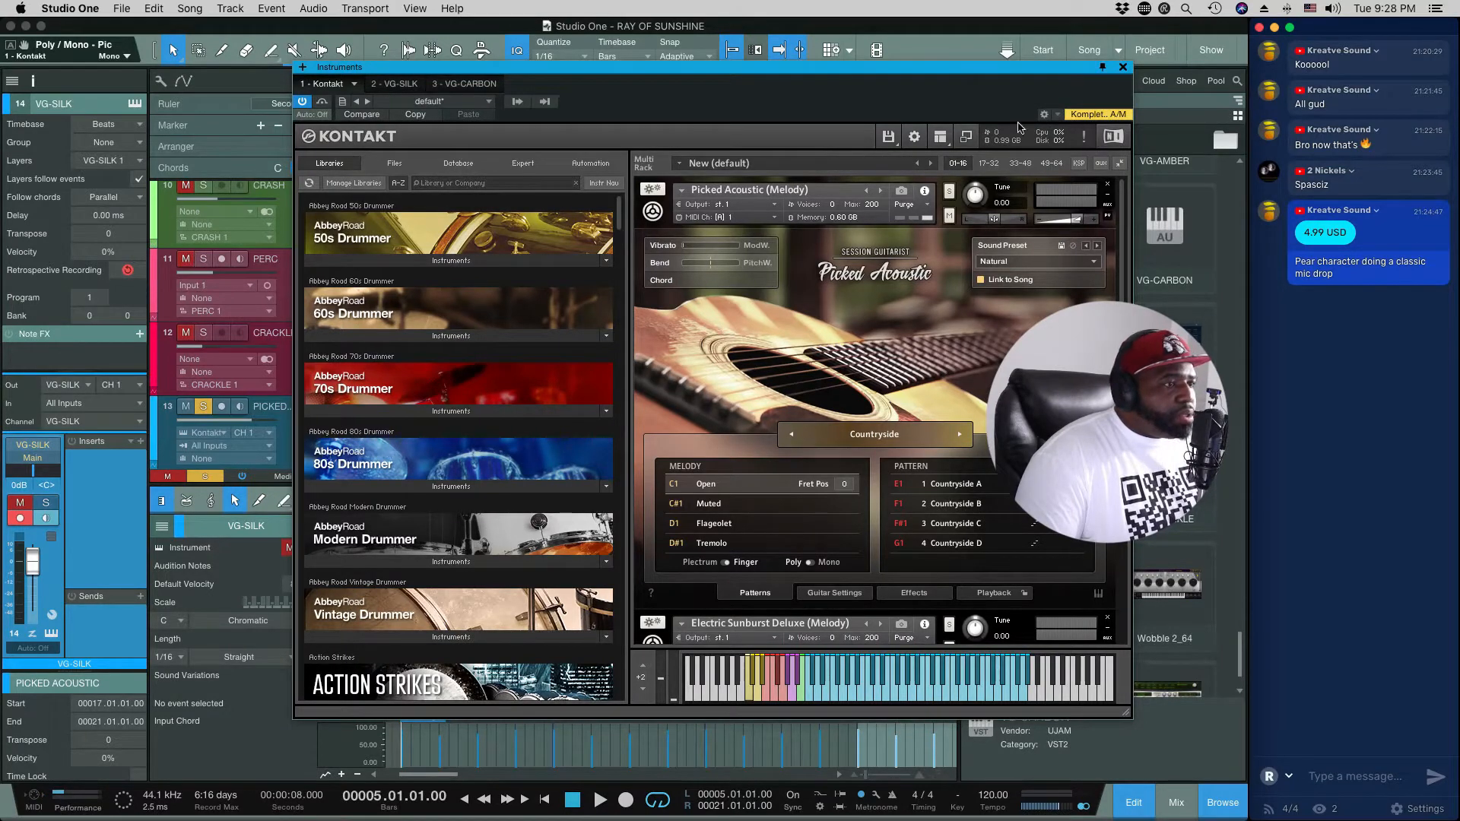
click(1059, 115)
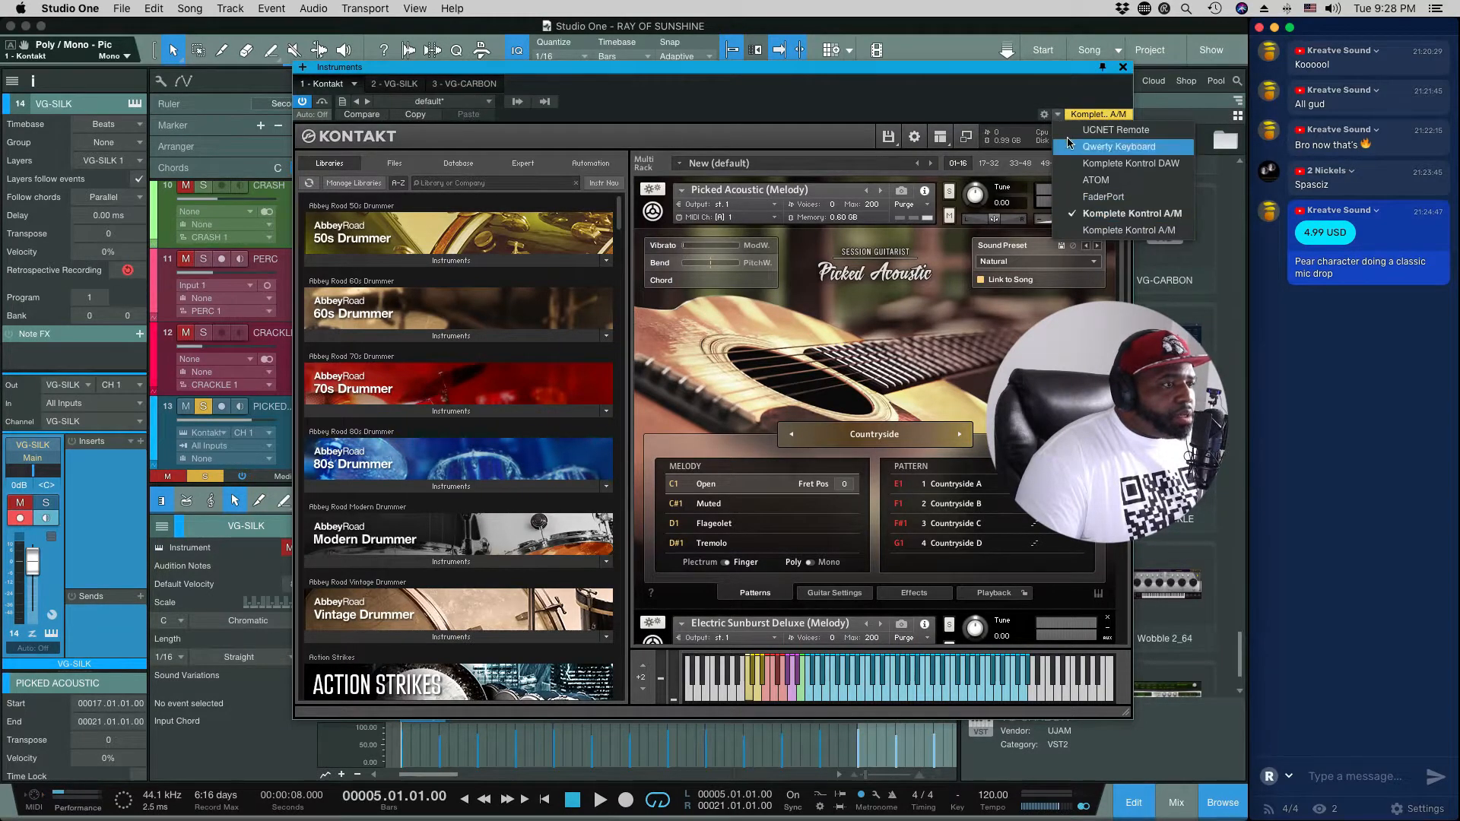
click(999, 101)
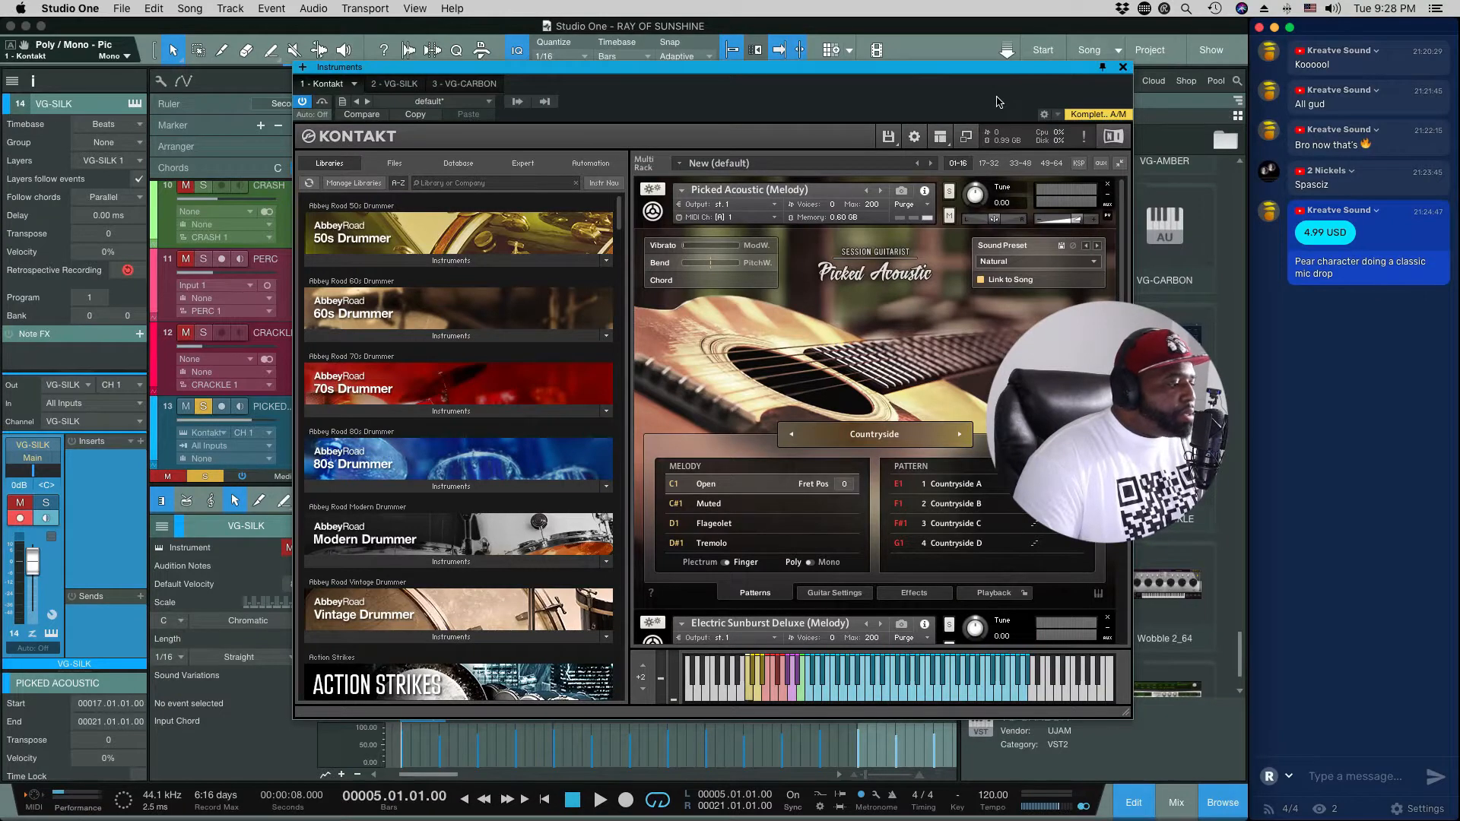
Step: Select the Picked Acoustic track so it is armed for input, and play the song from bar 5
click(280, 413)
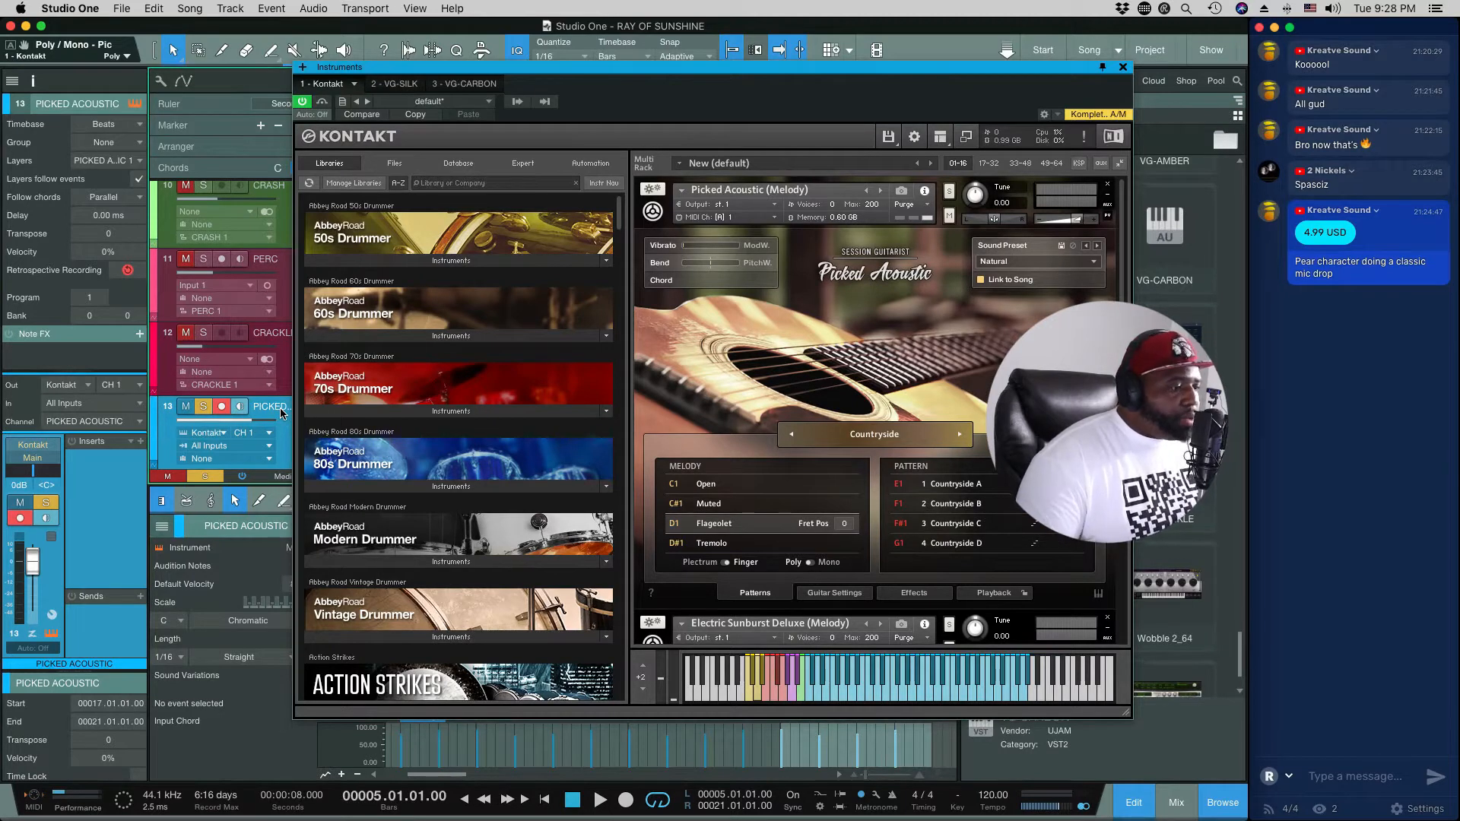
key(space)
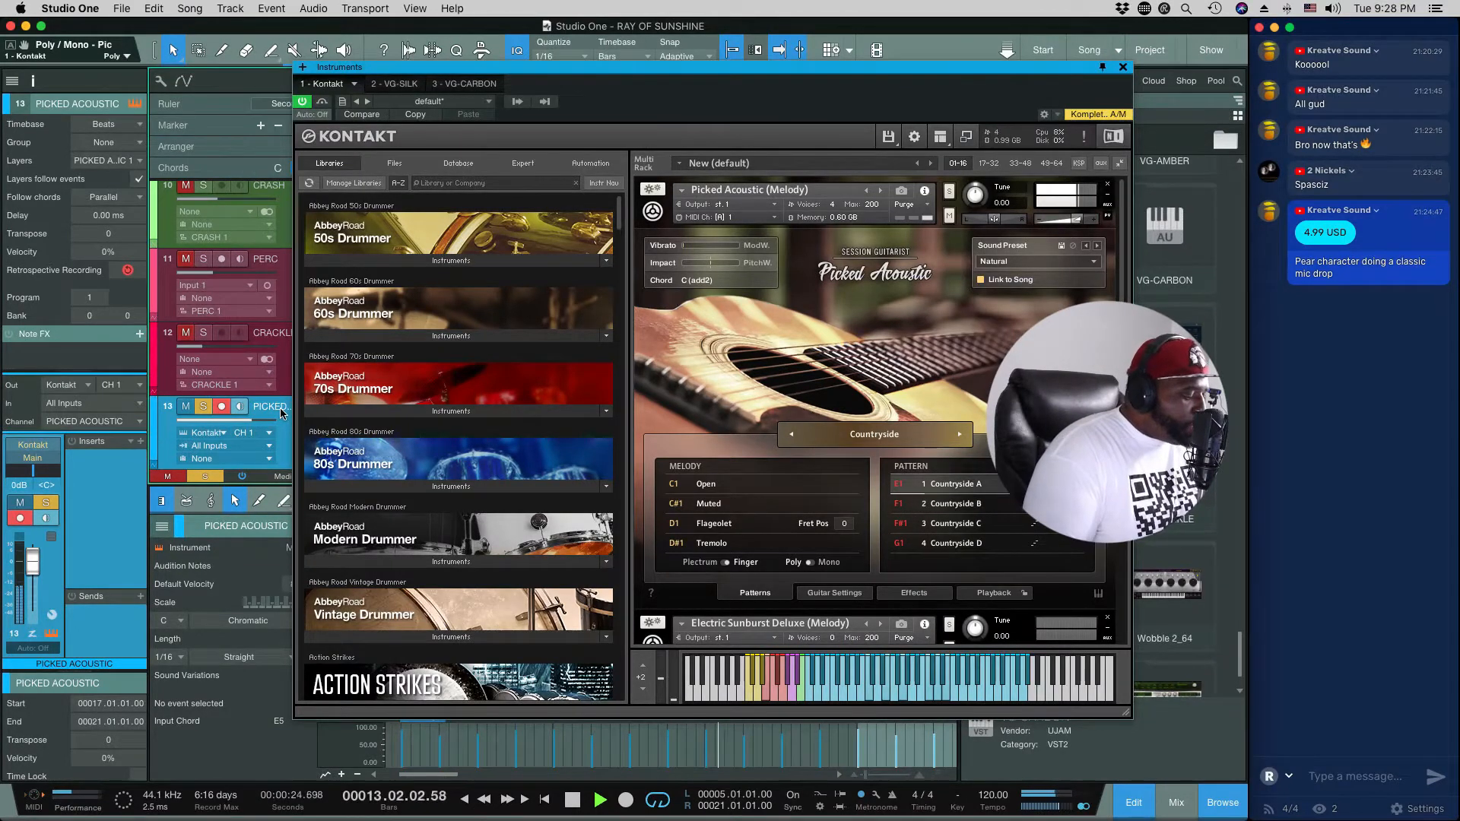
key(space)
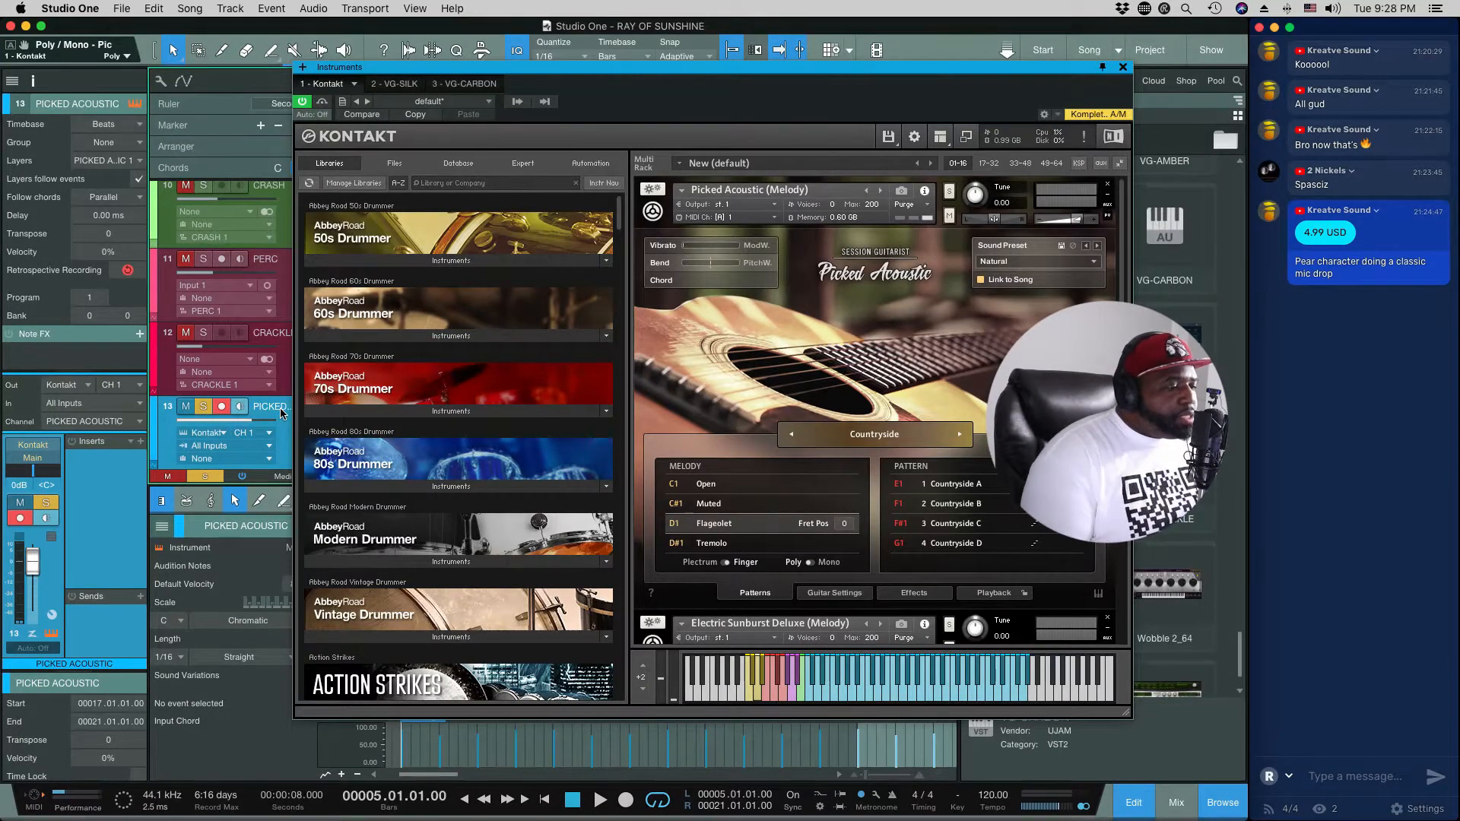
Step: In the guitar settings, turn on Doubling and compare the Dynamic (MS) and Condenser (AB) microphones during playback, ending on Condenser (AB)
click(836, 593)
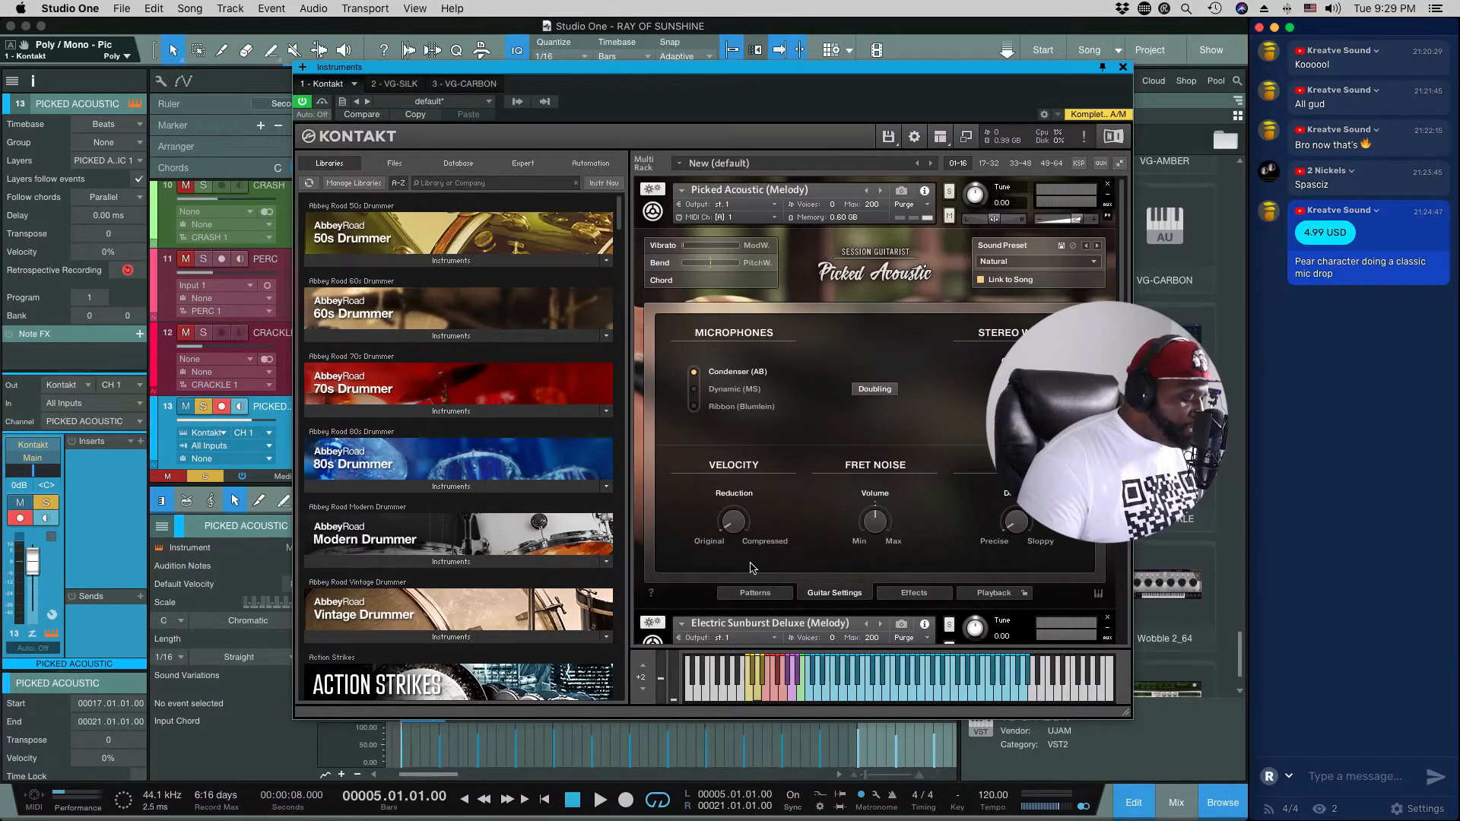
key(space)
click(719, 389)
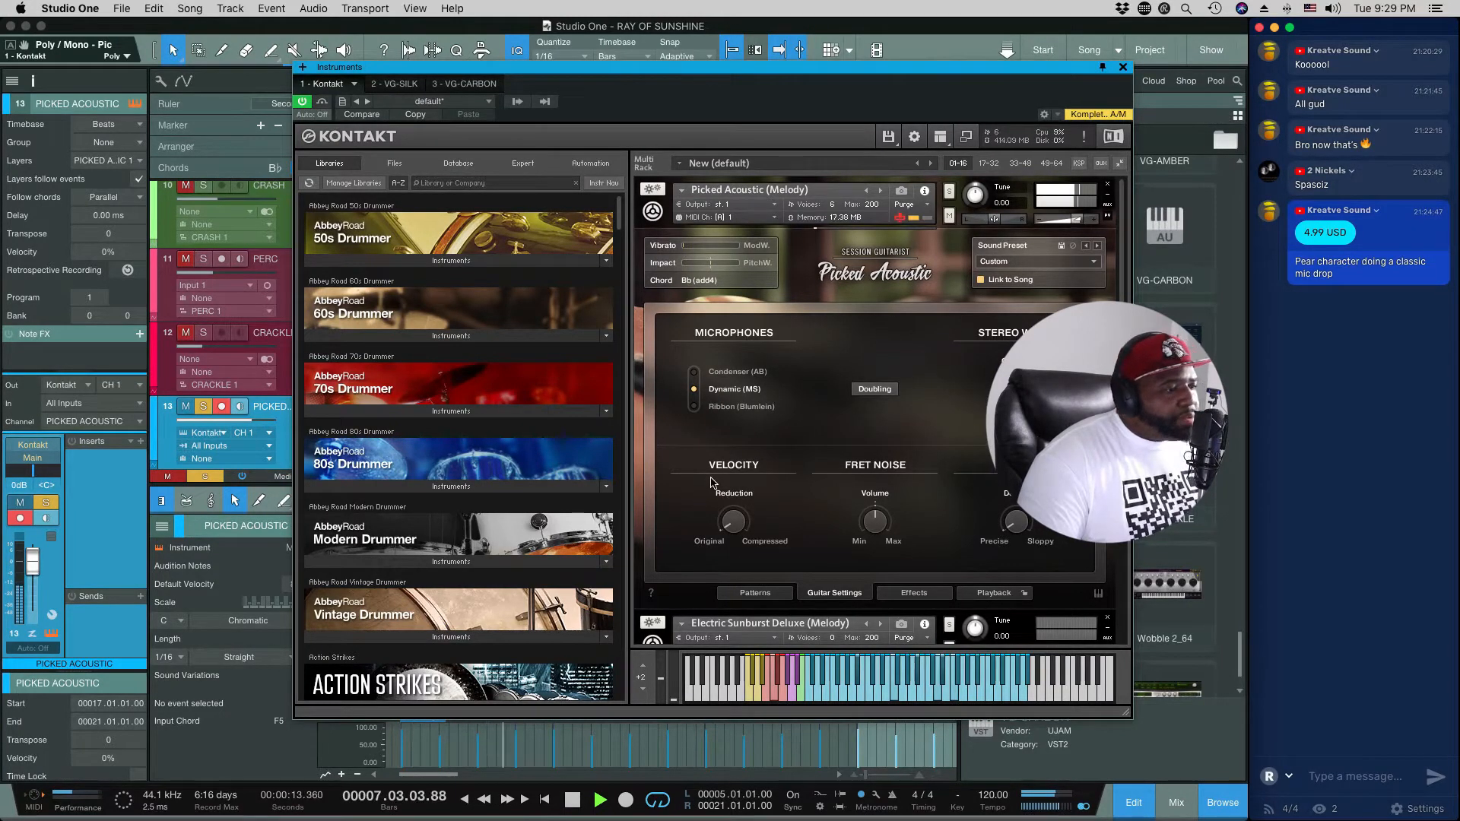
click(875, 389)
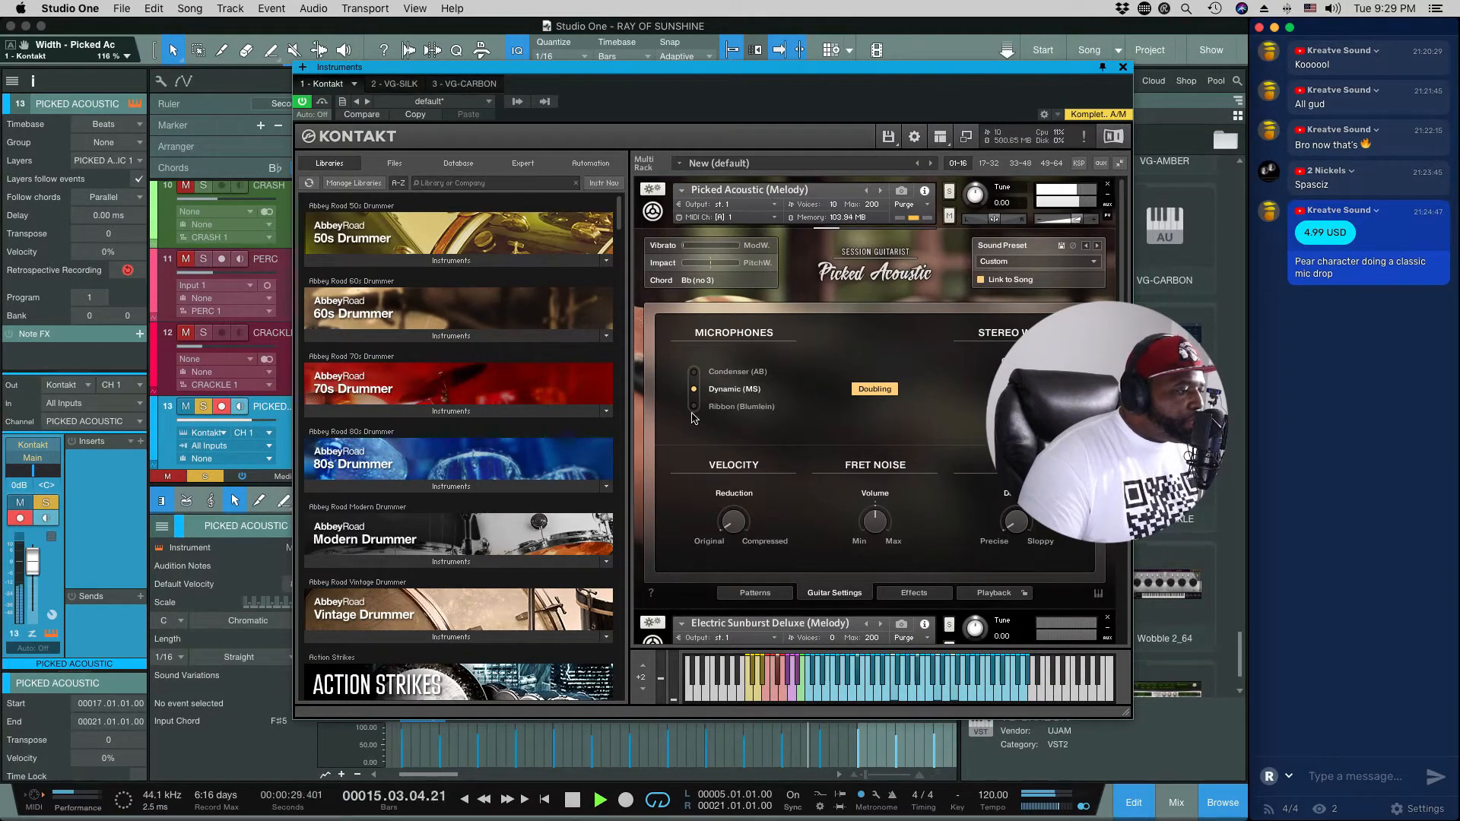
click(694, 372)
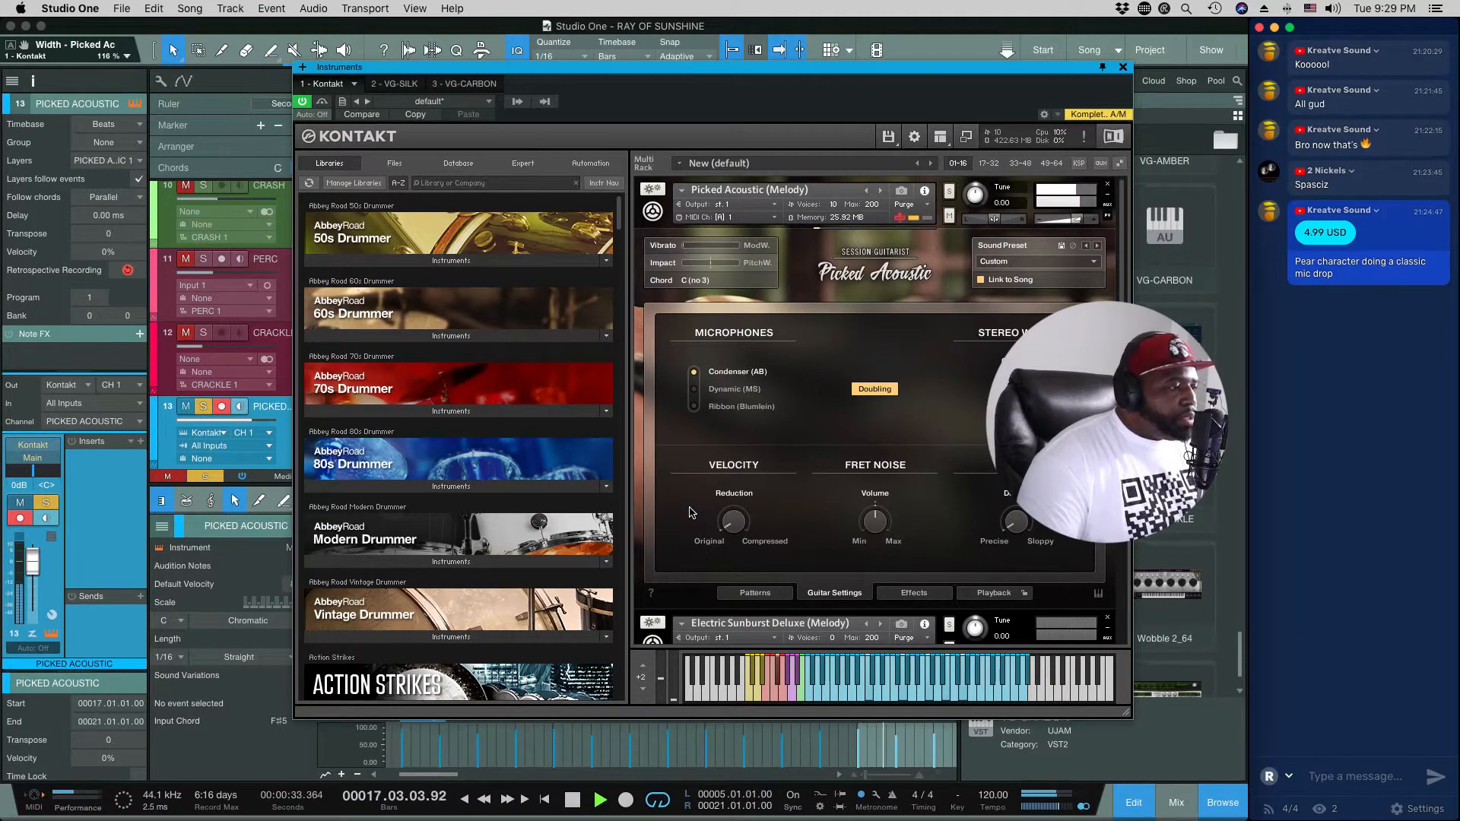
key(space)
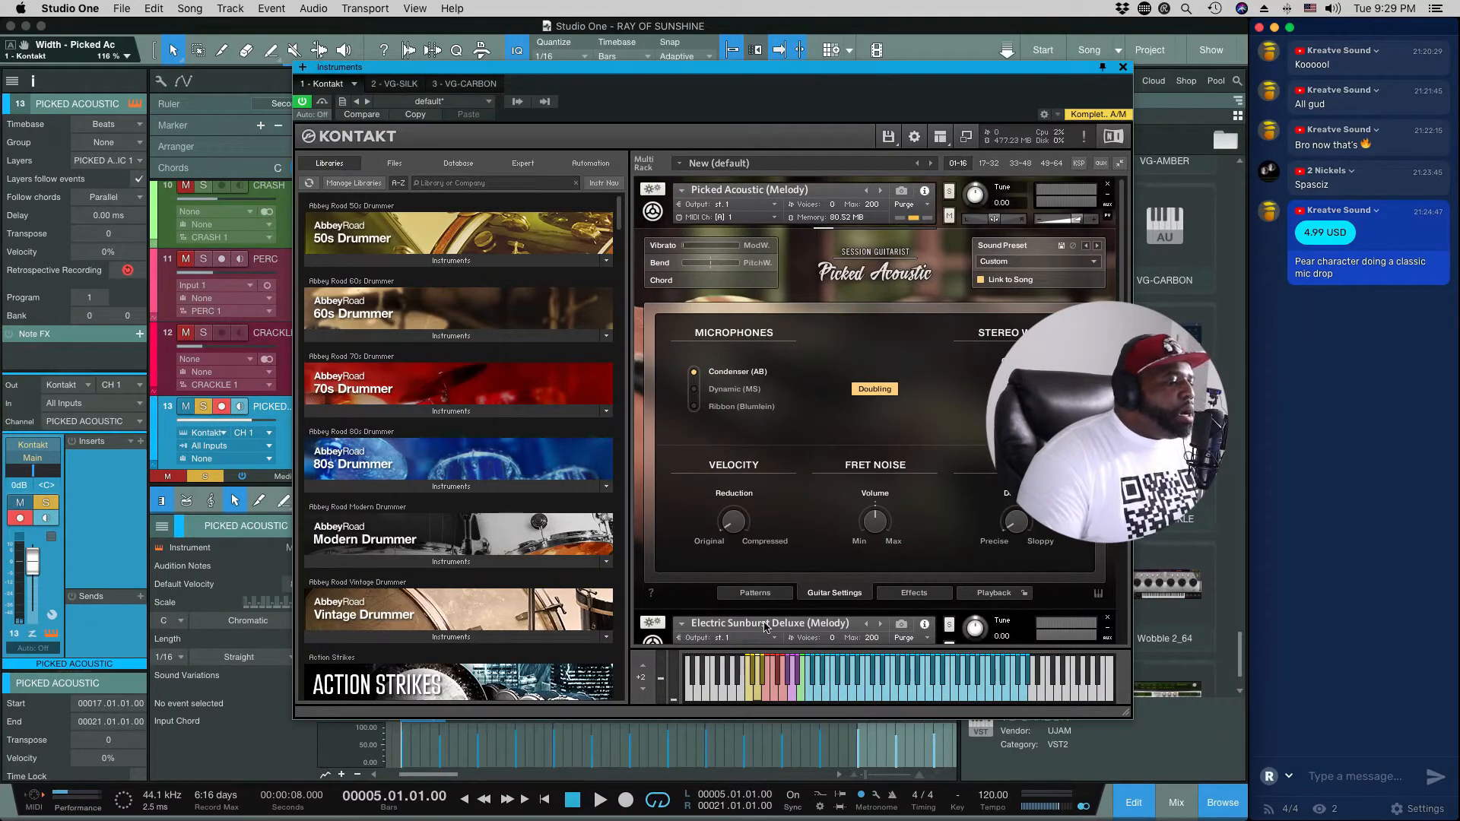
Step: Add a Flanger to the first empty effect slot of Picked Acoustic
click(908, 594)
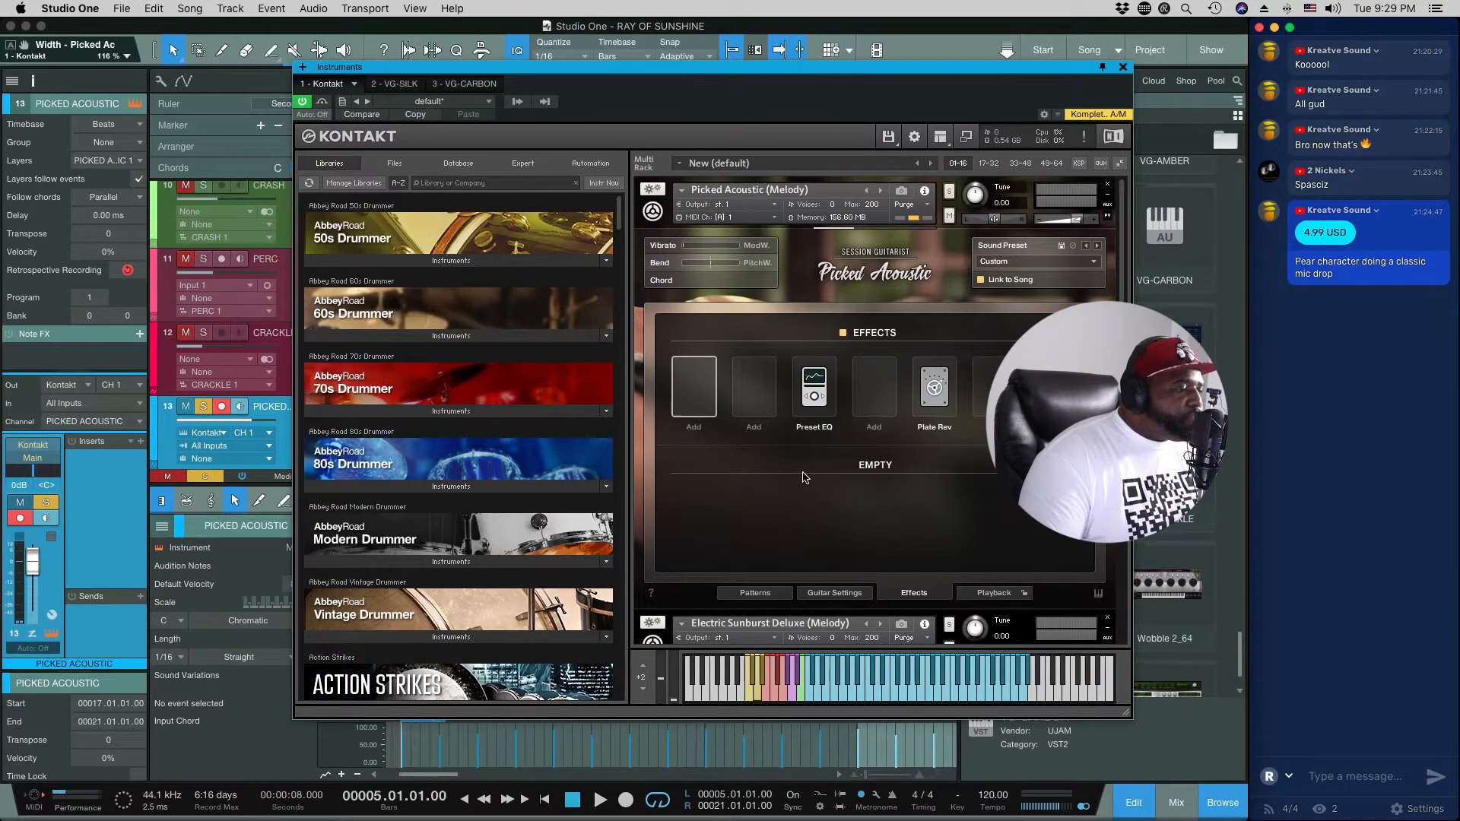
click(688, 399)
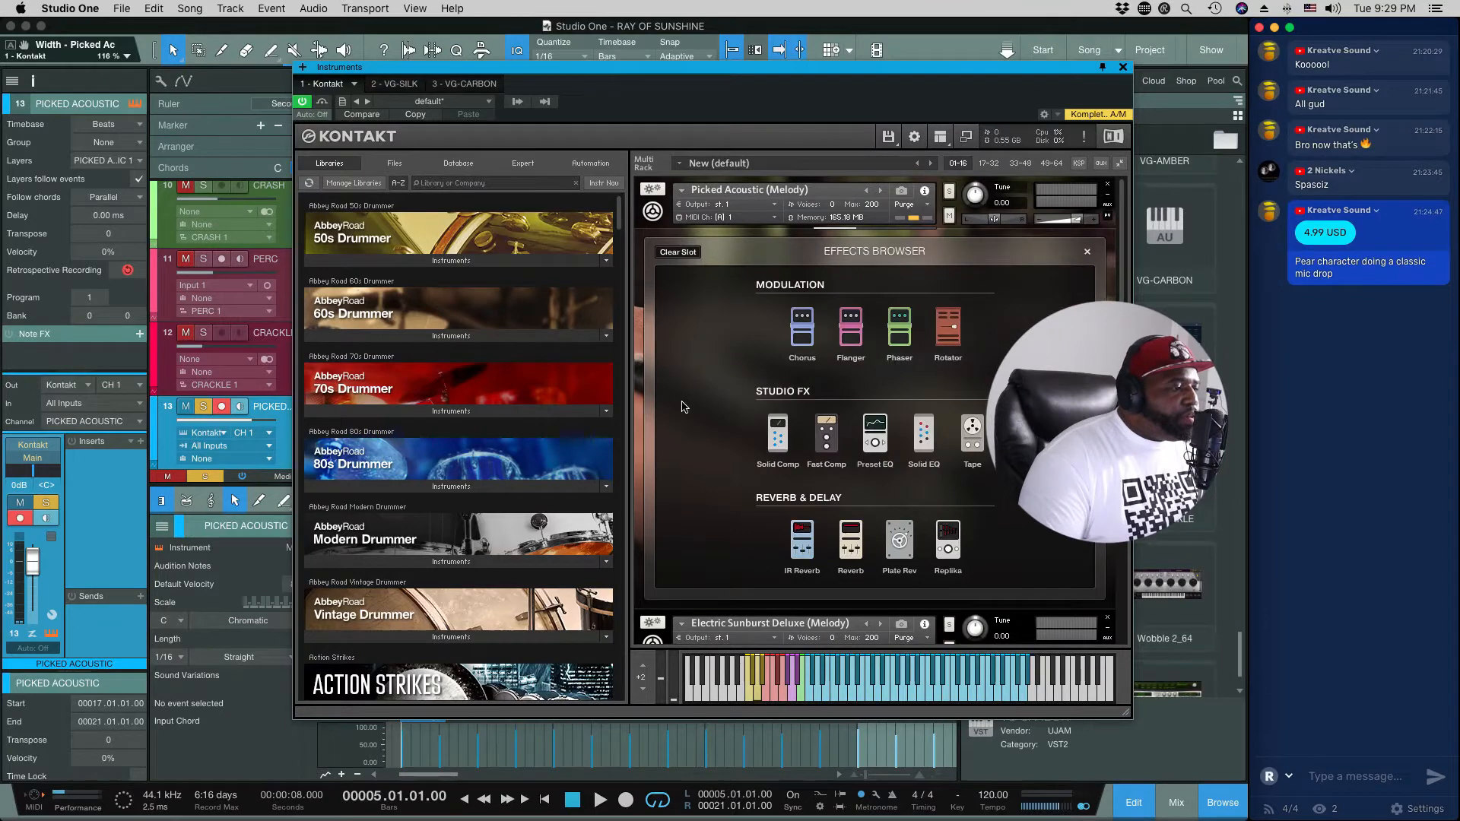
click(851, 346)
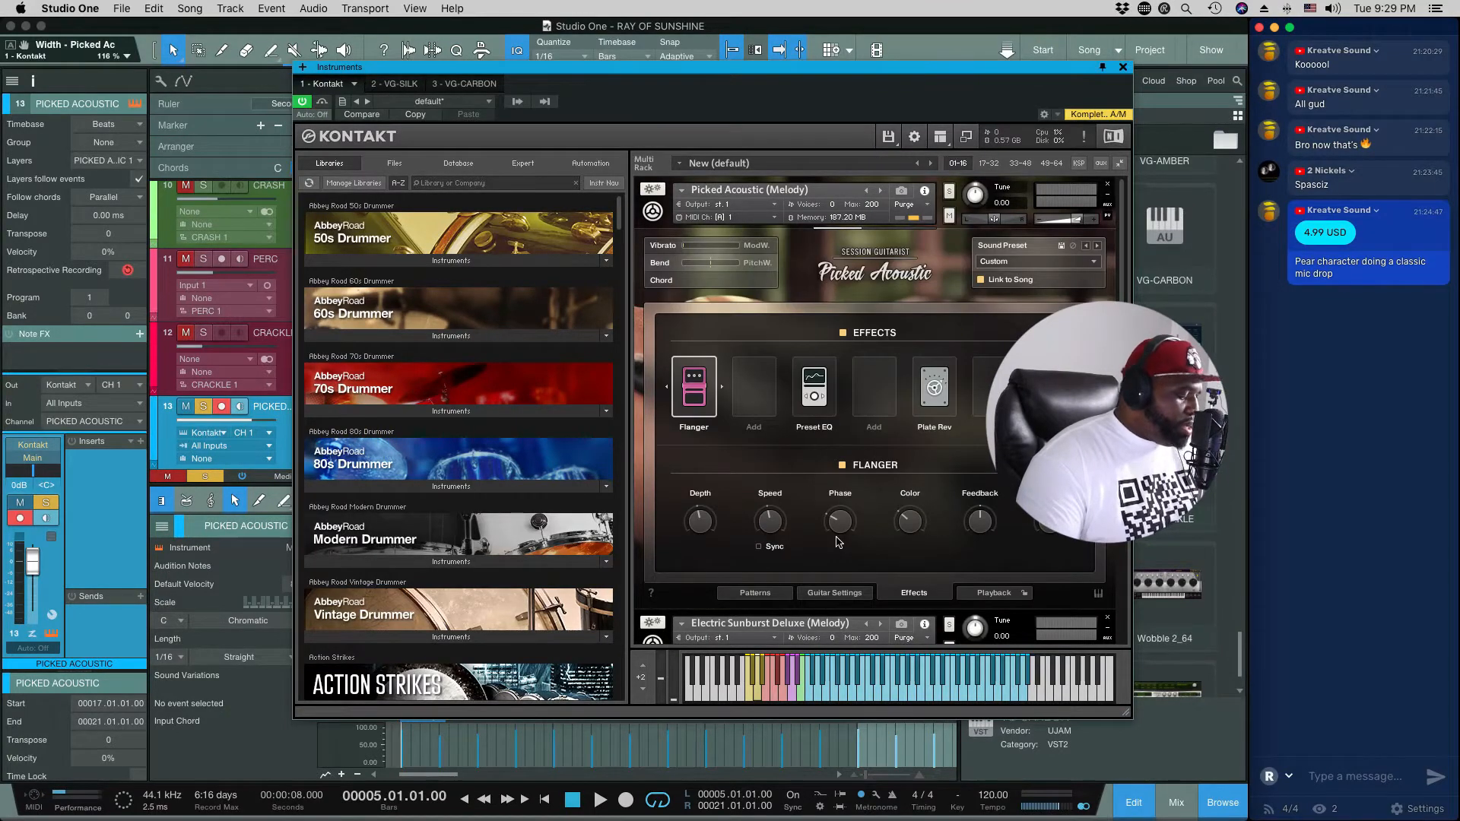
Step: During playback, set the flanger's phase to 24.3 deg, turn on Sync and adjust its synced speed
key(space)
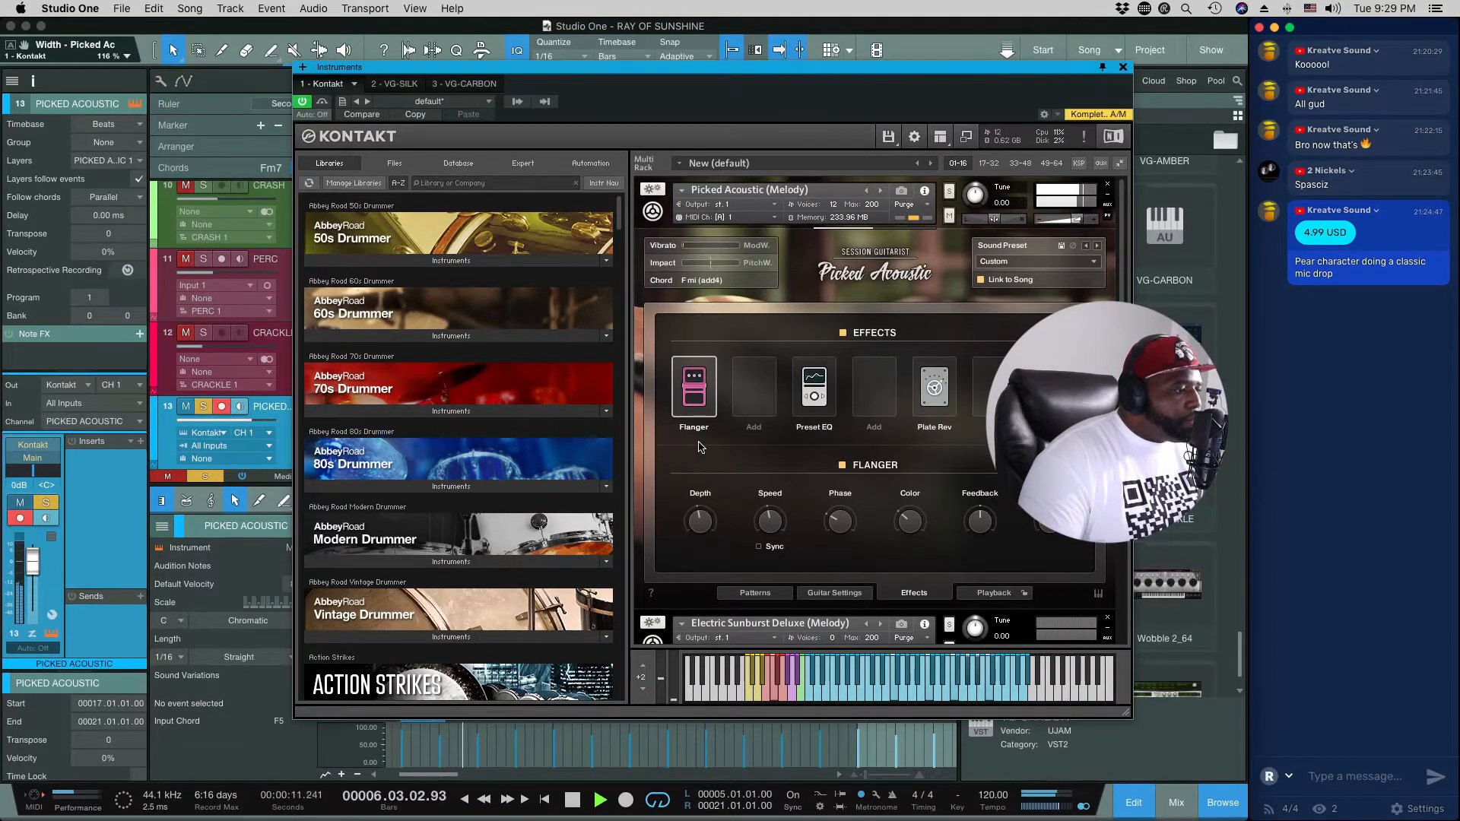
drag(841, 521, 818, 538)
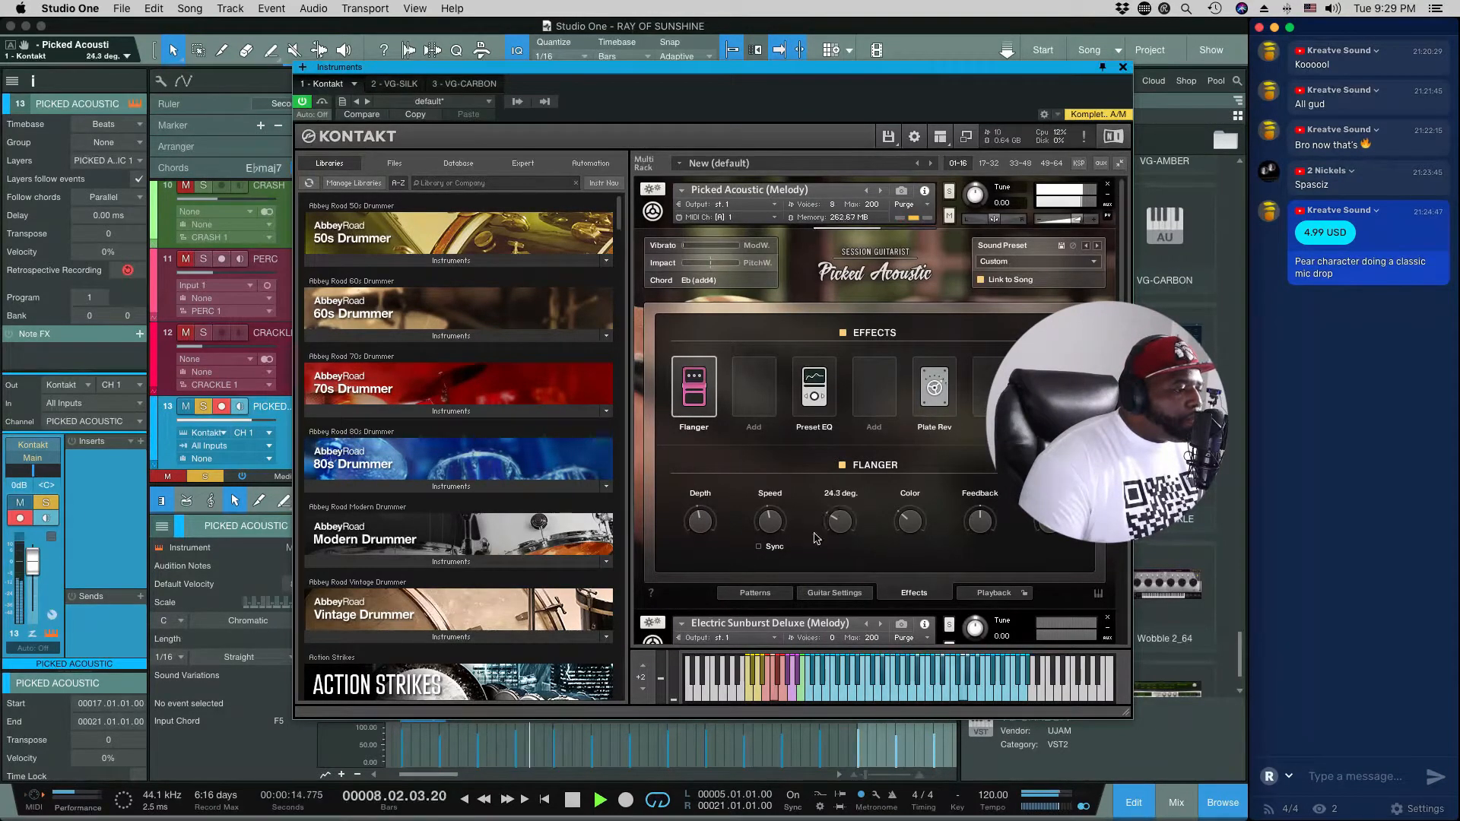
click(759, 547)
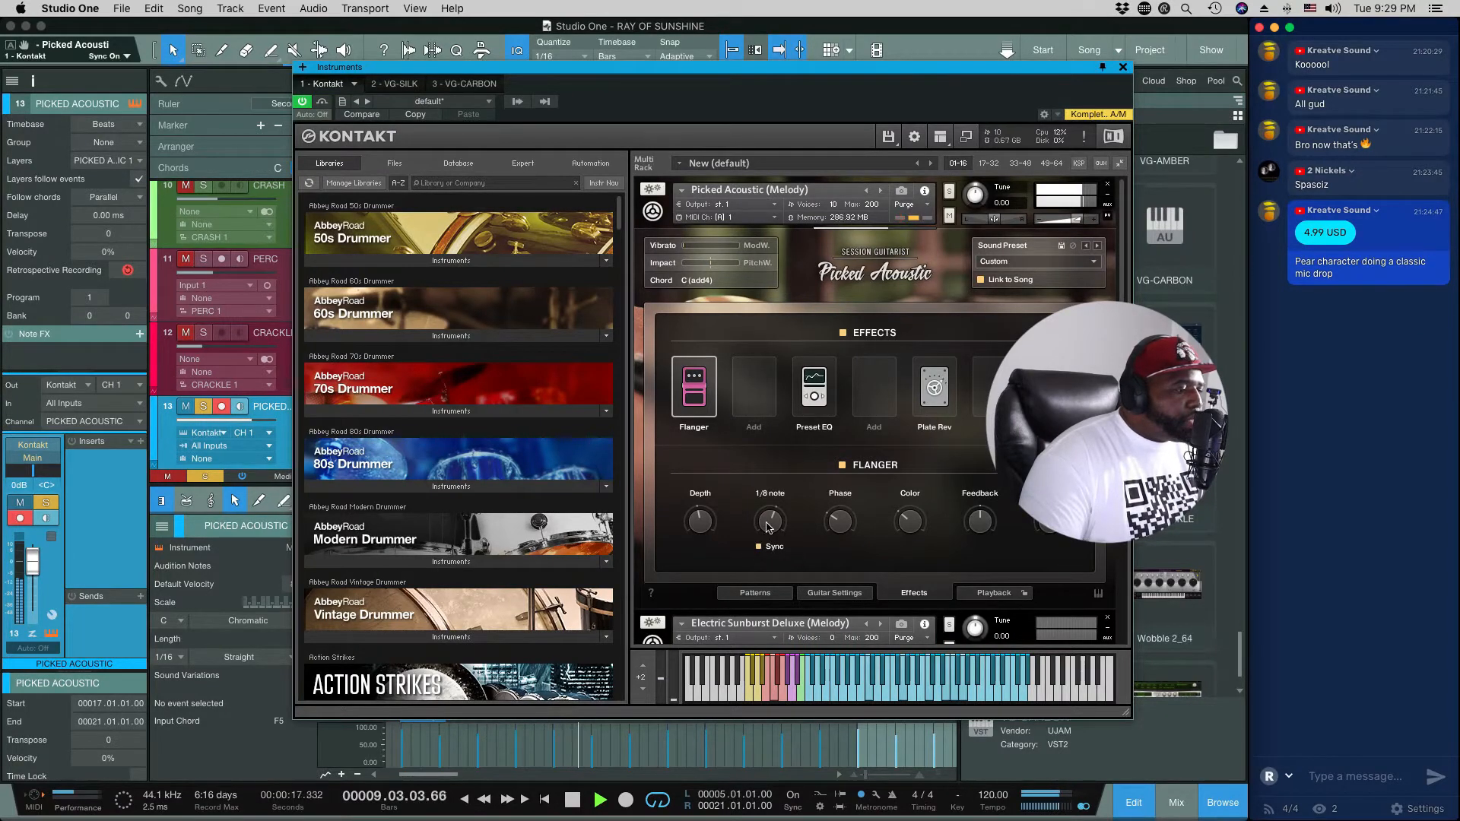
drag(767, 527, 767, 548)
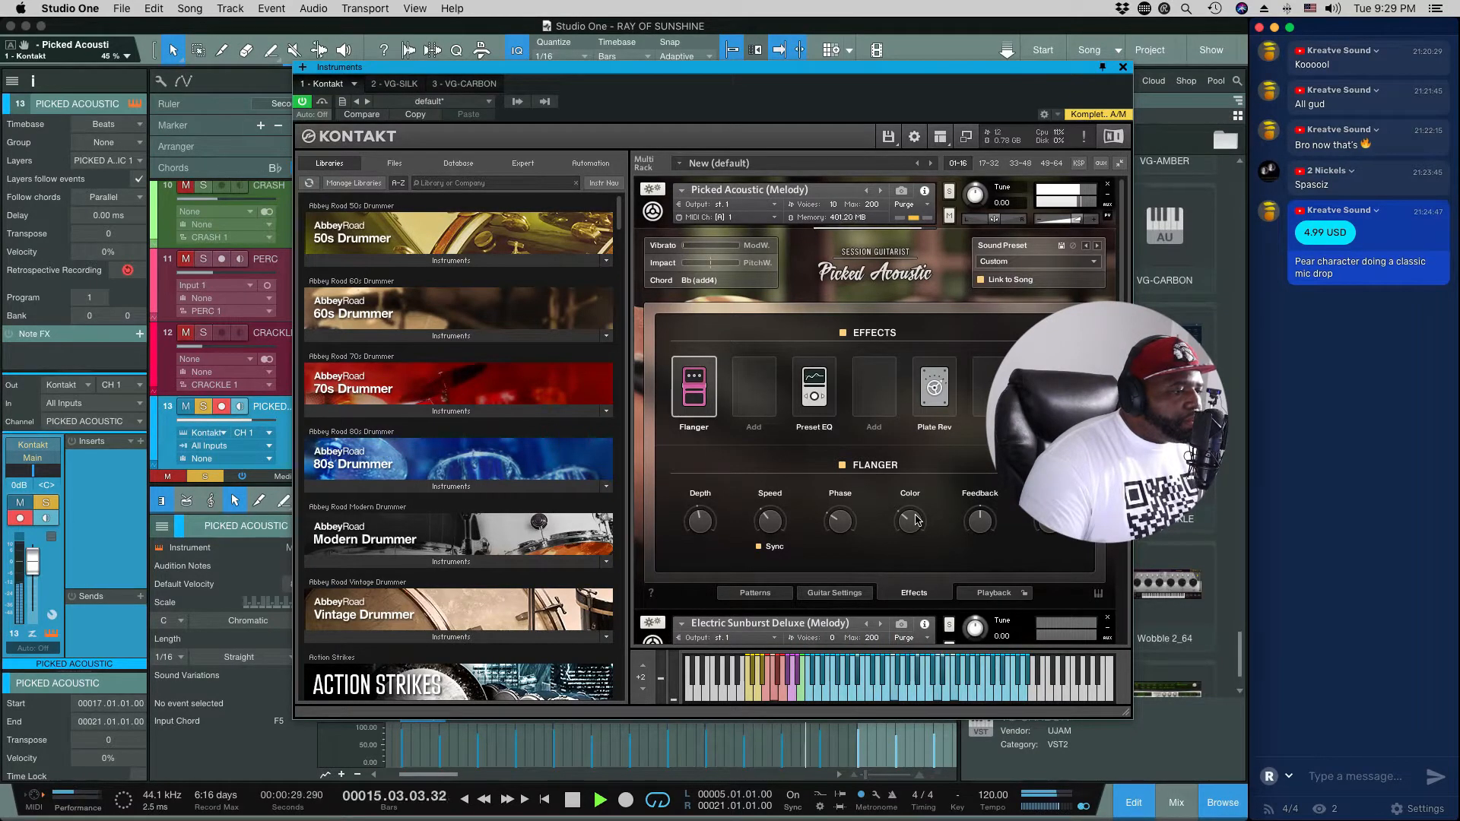
Step: Set the Plate Reverb's pre-delay to 40.5 ms while the song plays, and stop playback
click(935, 388)
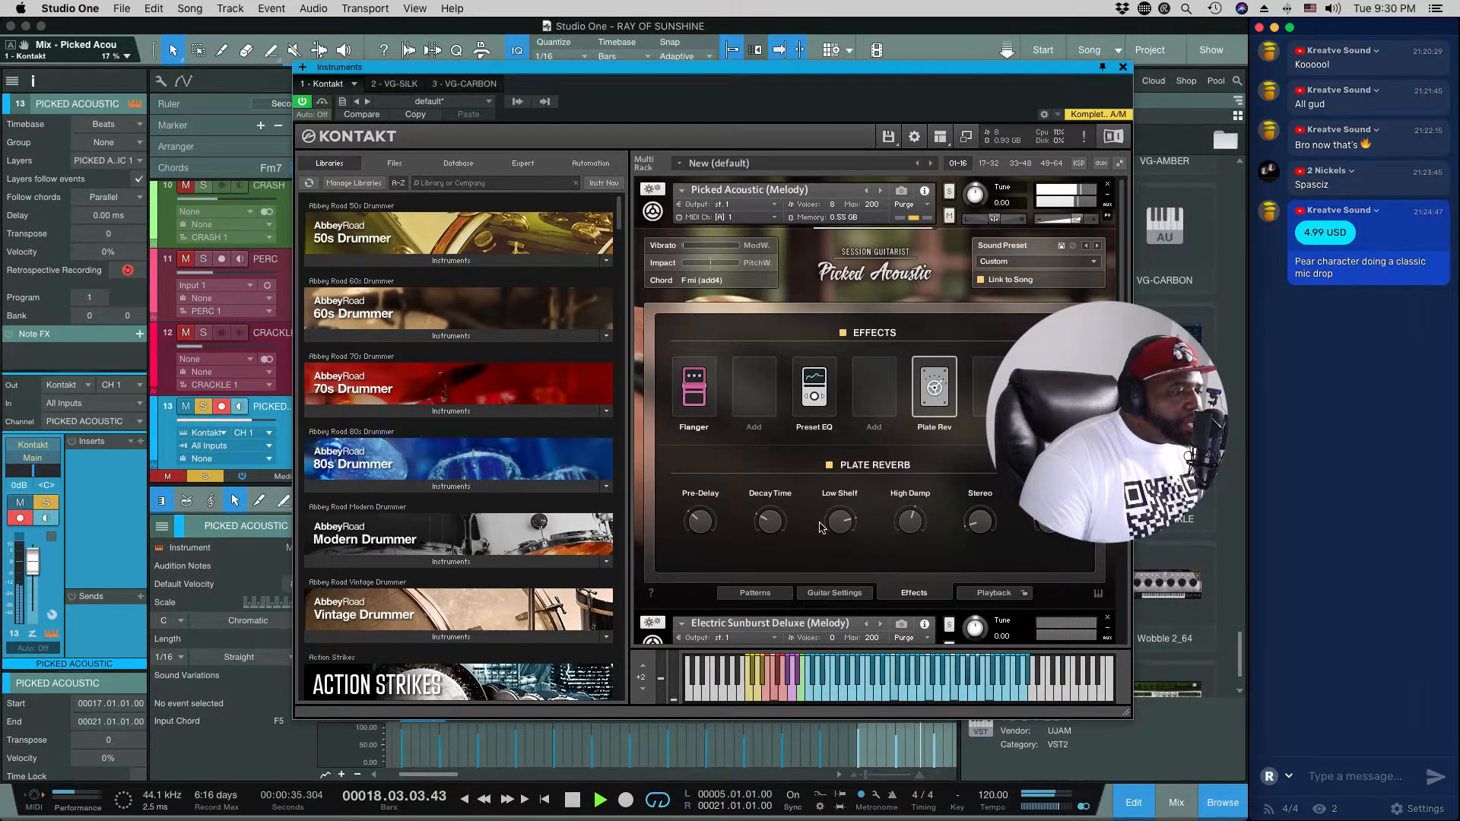
drag(708, 527, 706, 550)
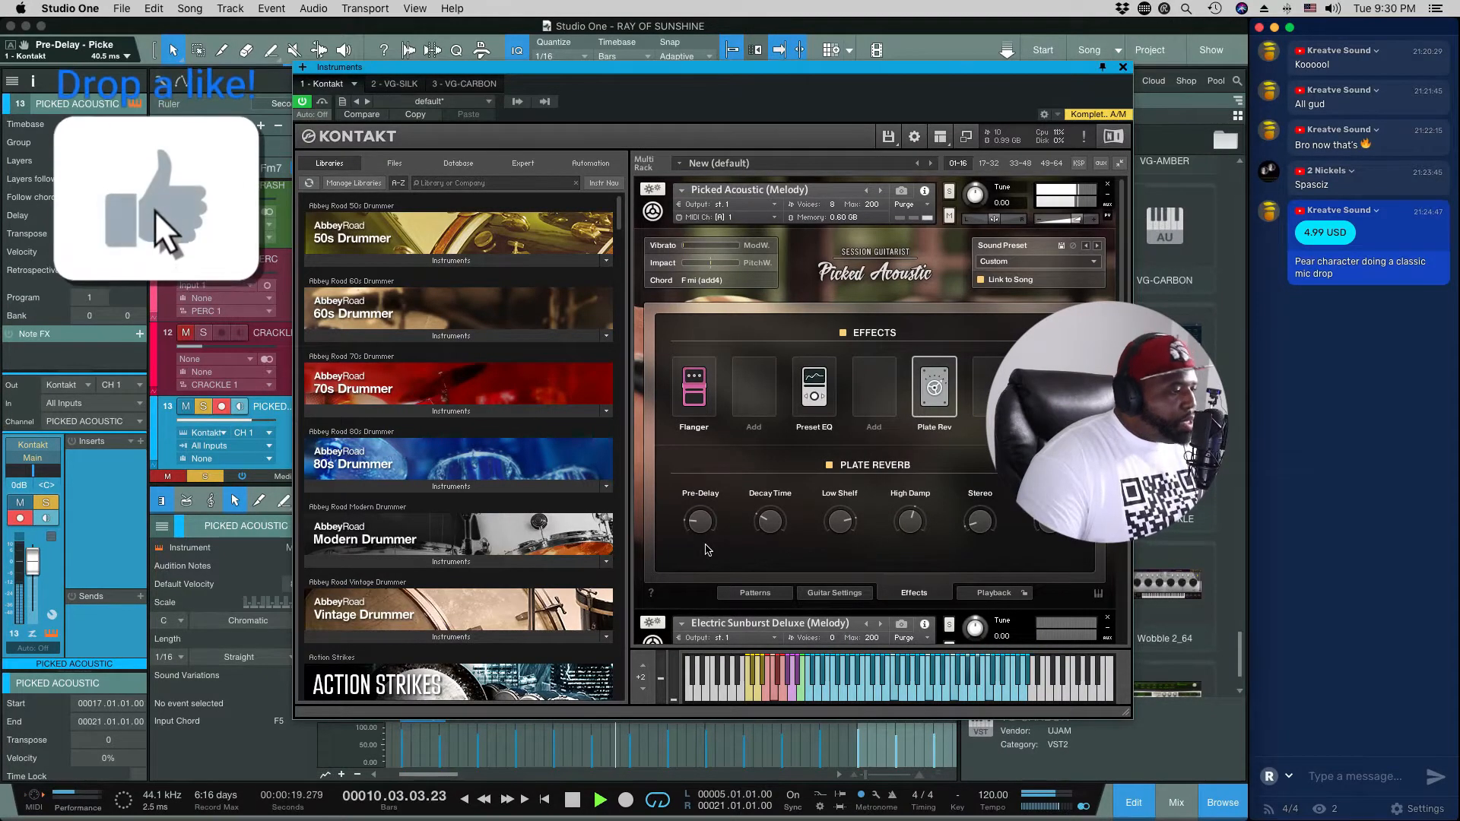
key(space)
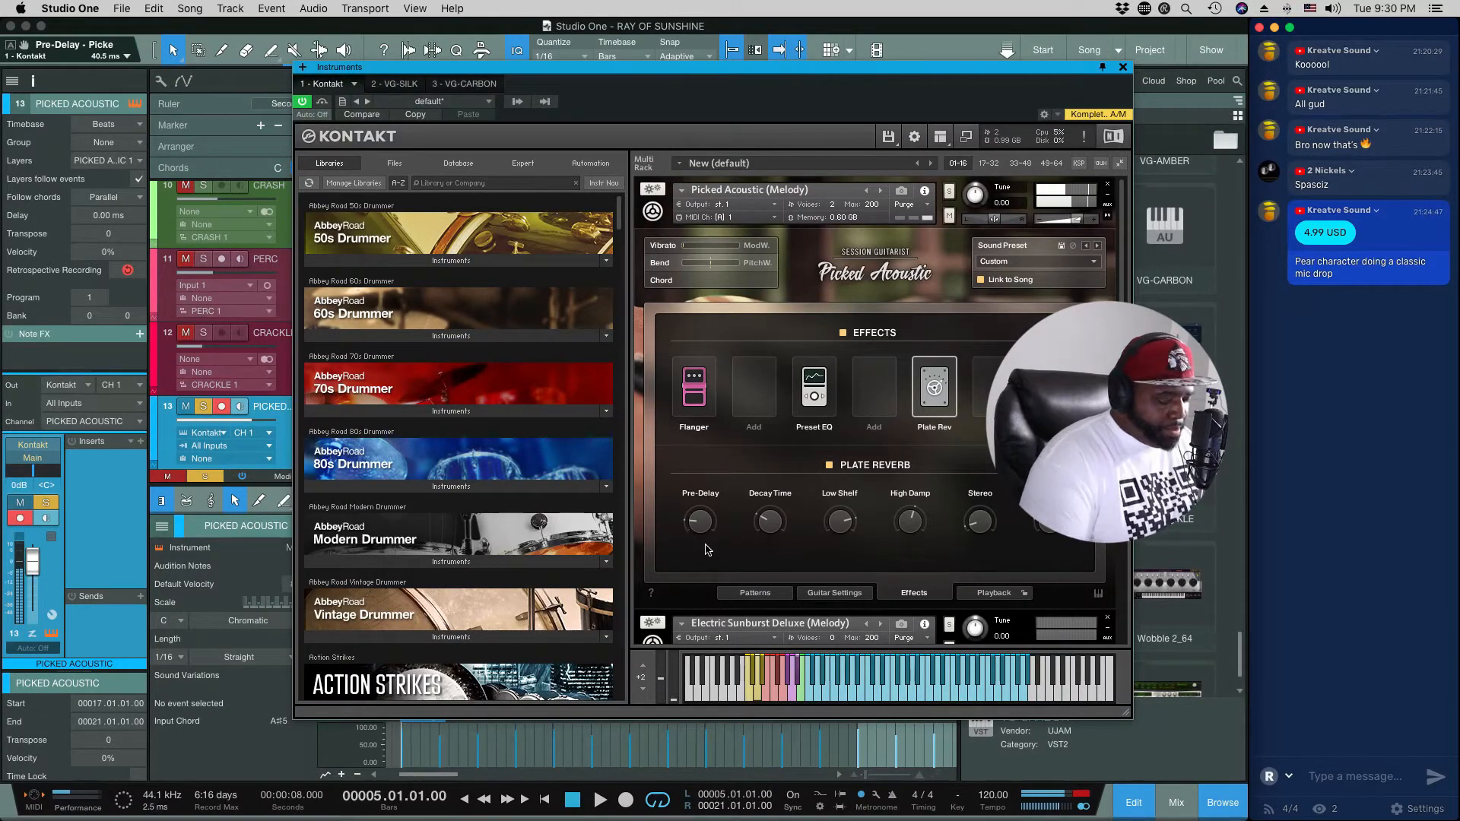
Step: Play the song from bar 5 to listen to the guitar with the flanger and plate reverb applied
key(space)
key(space)
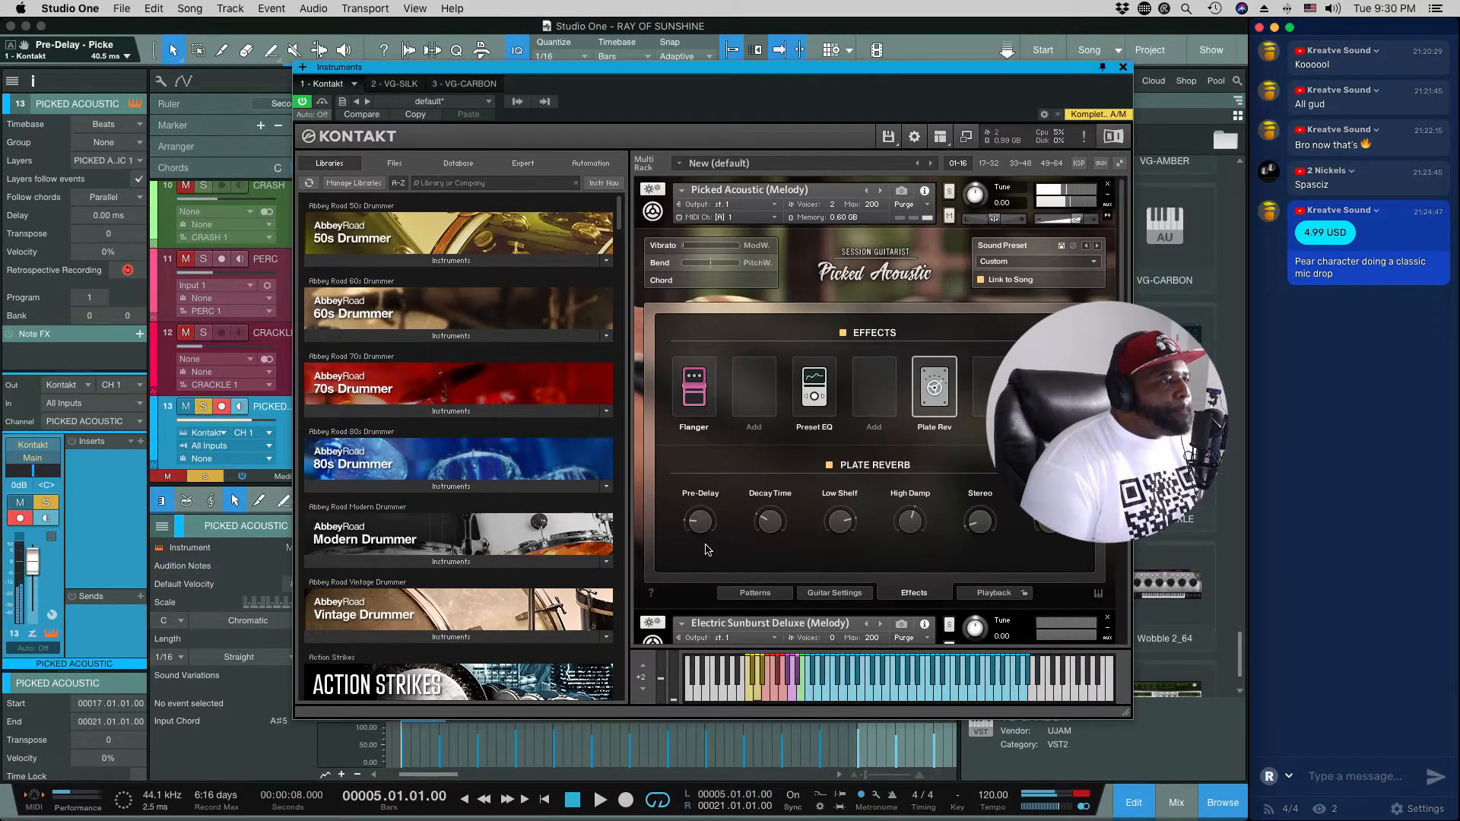
key(space)
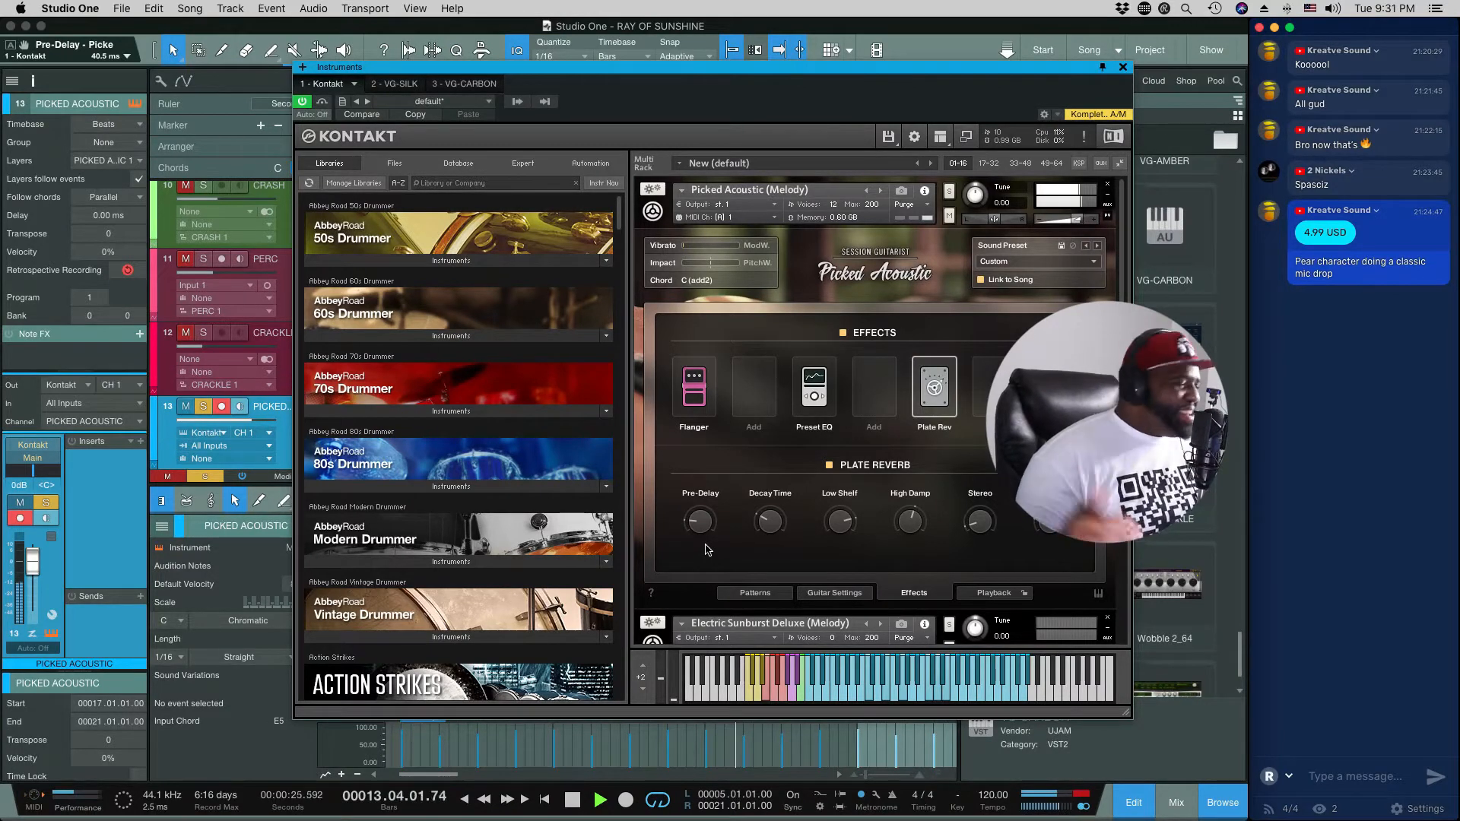
key(space)
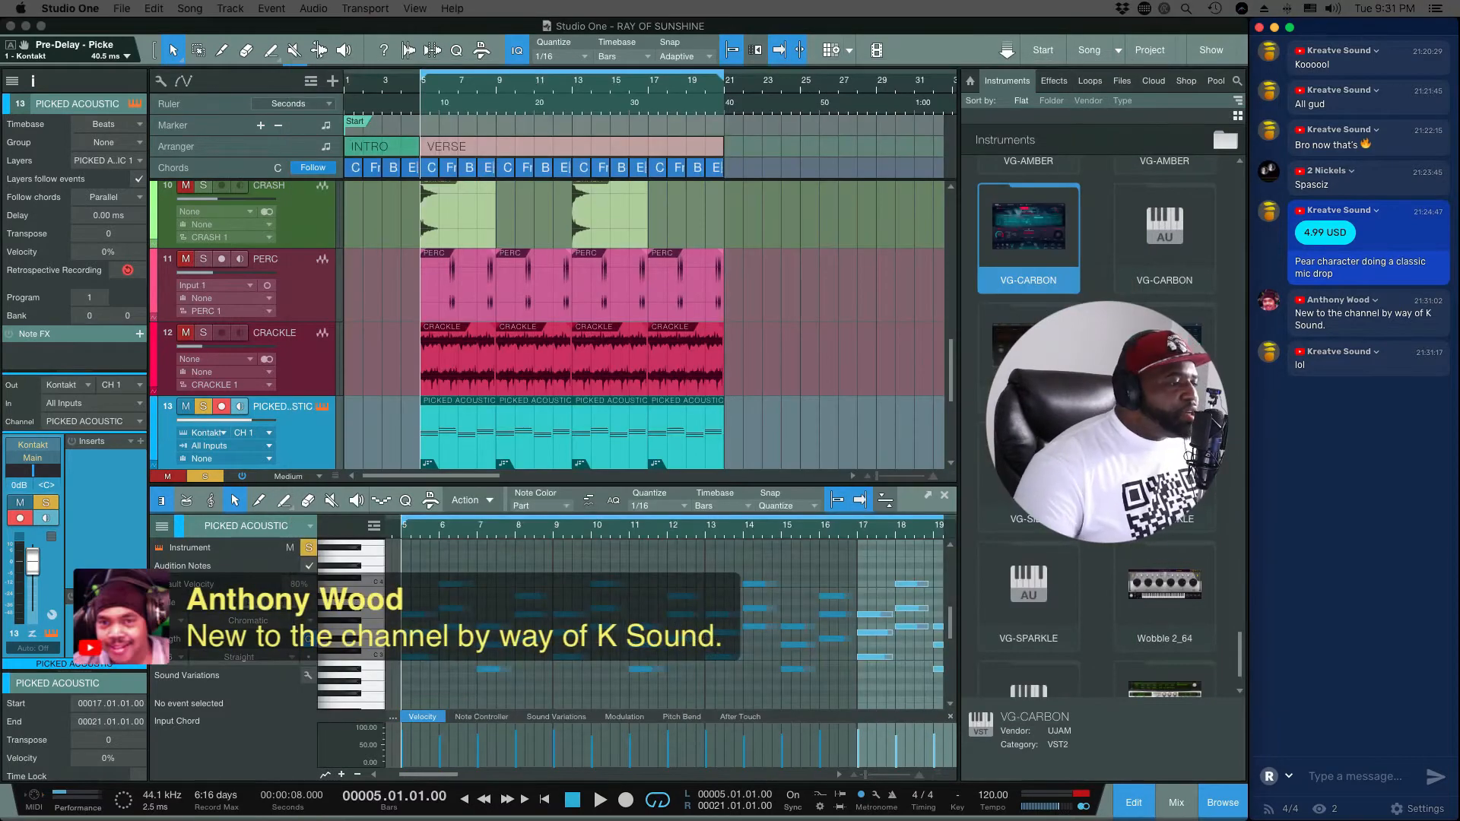
Step: Audition the 1/2 option in Picked Acoustic's playback settings while the song plays, and restore the original choice
click(772, 328)
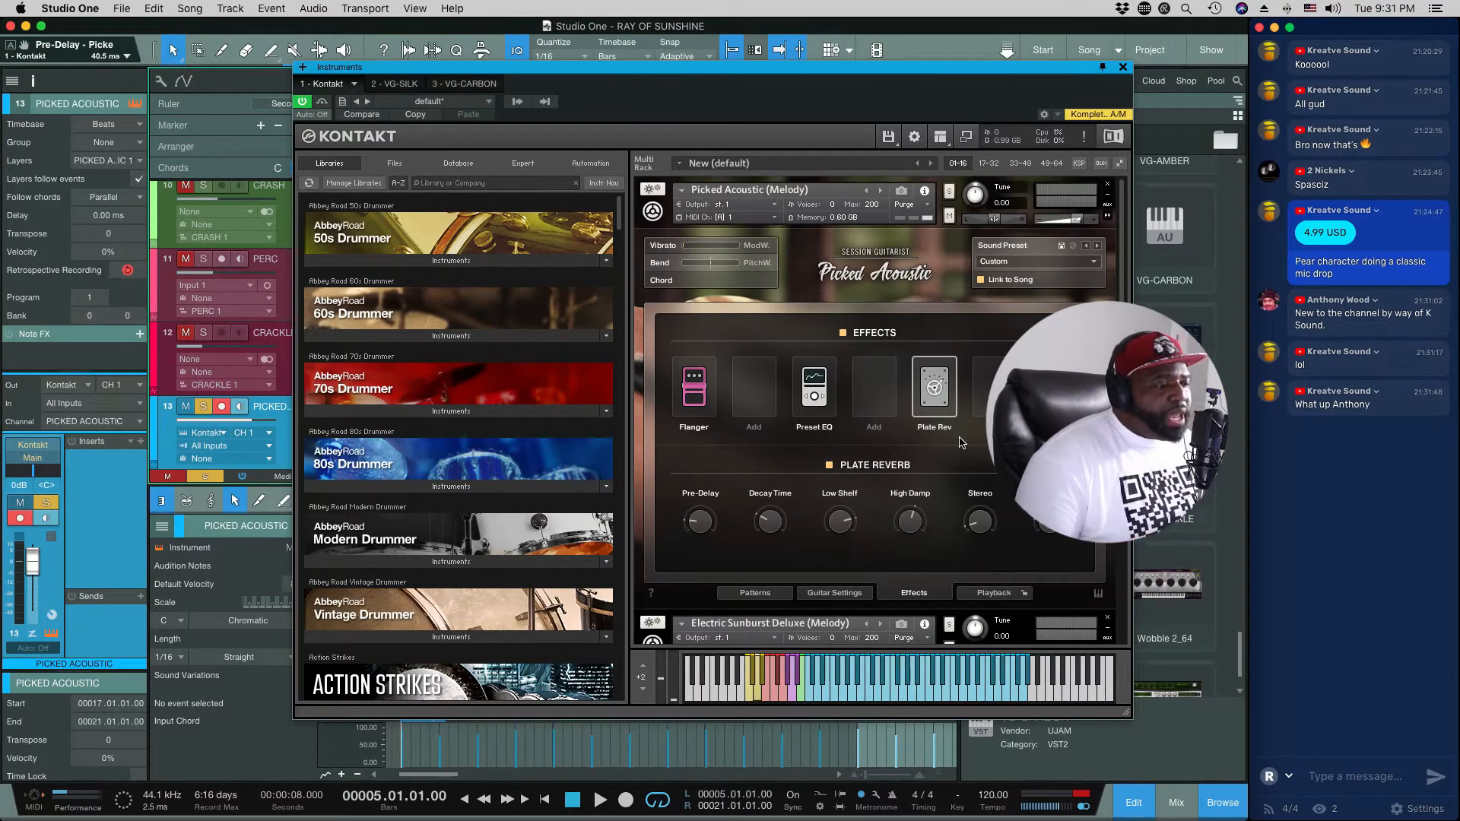
click(991, 593)
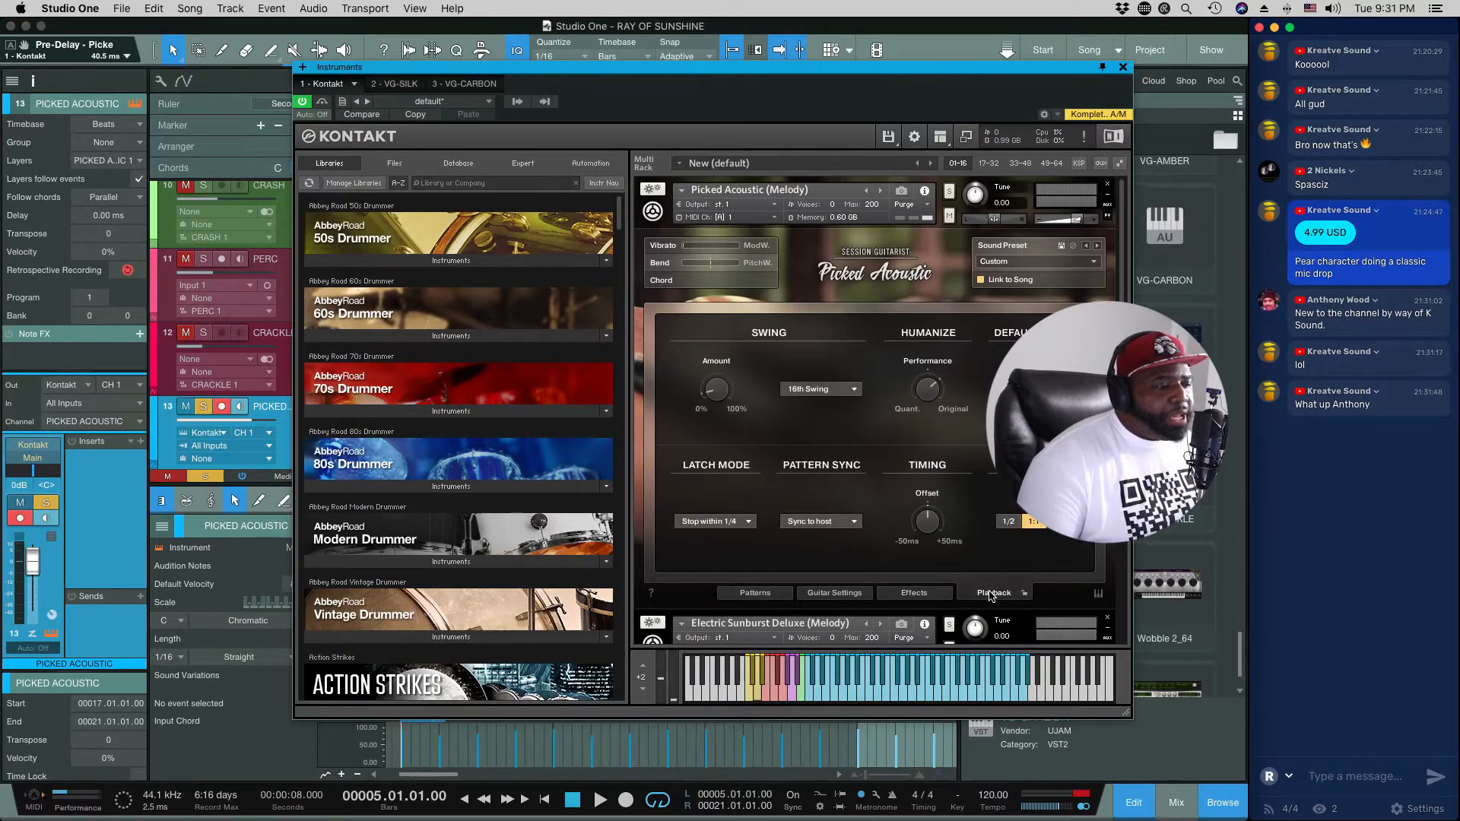
key(space)
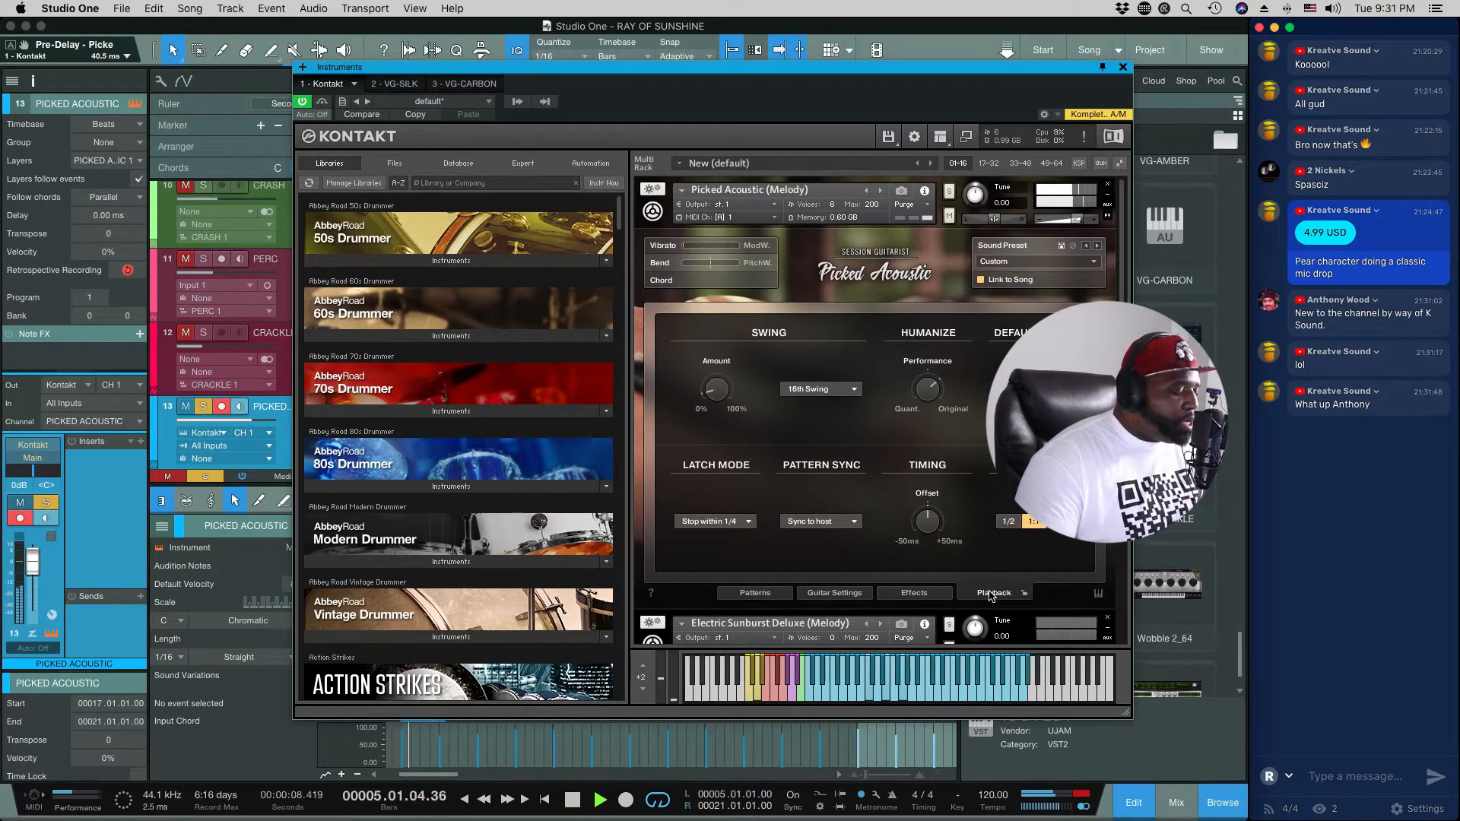
click(1008, 521)
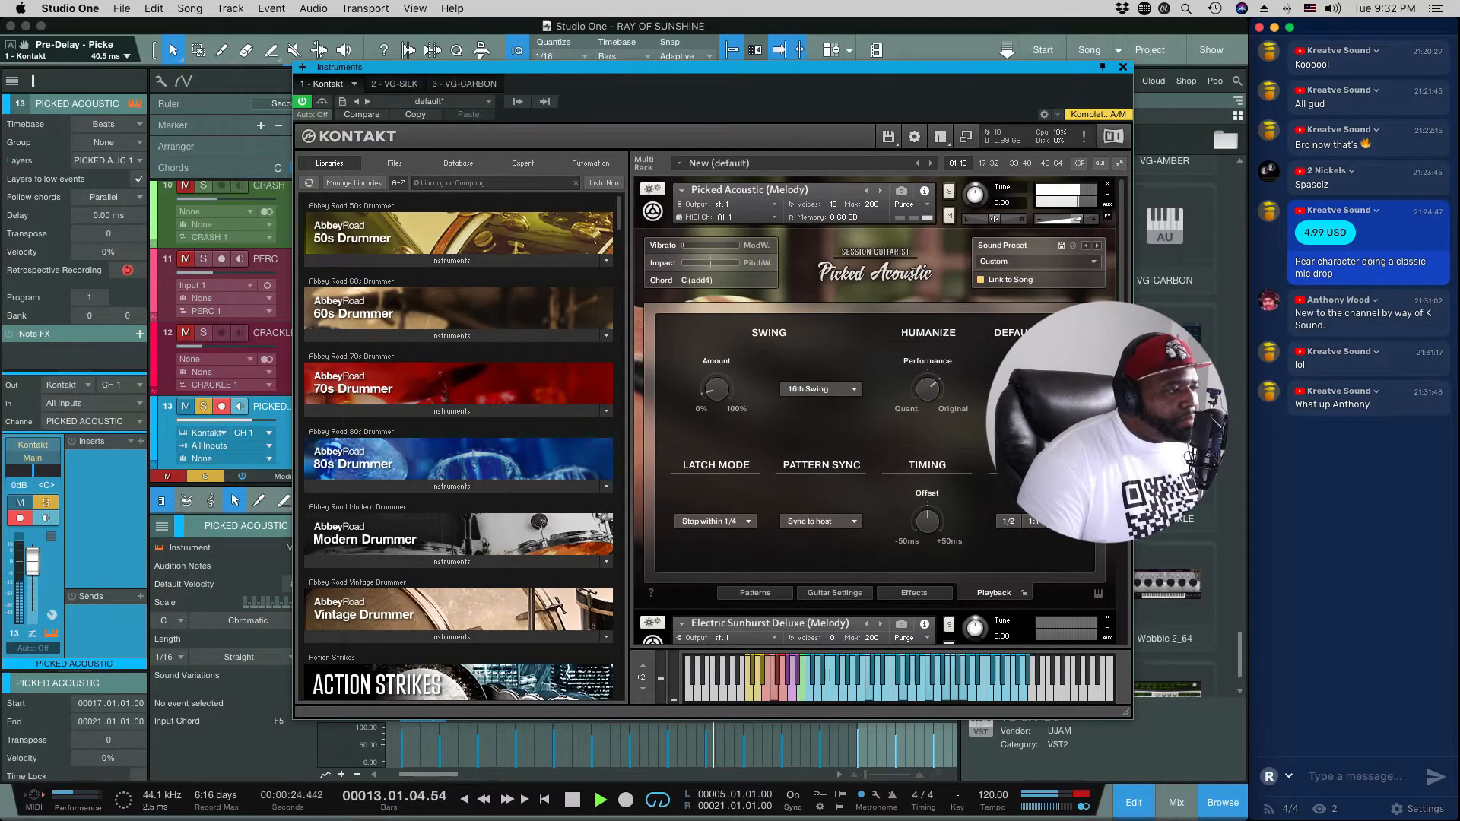
click(1035, 522)
key(space)
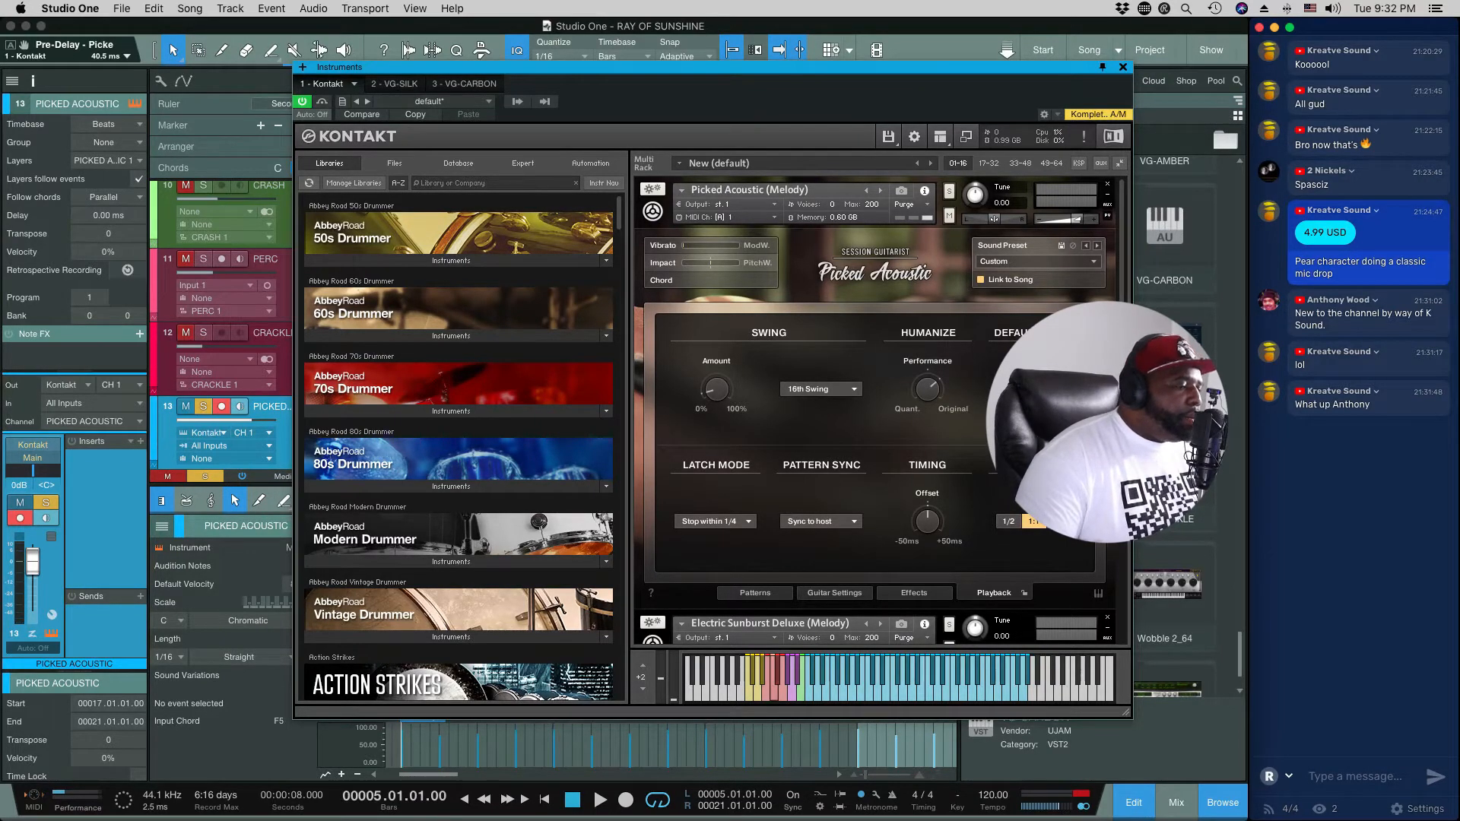
Step: Play the song and set the Humanize performance amount to 66 %
key(space)
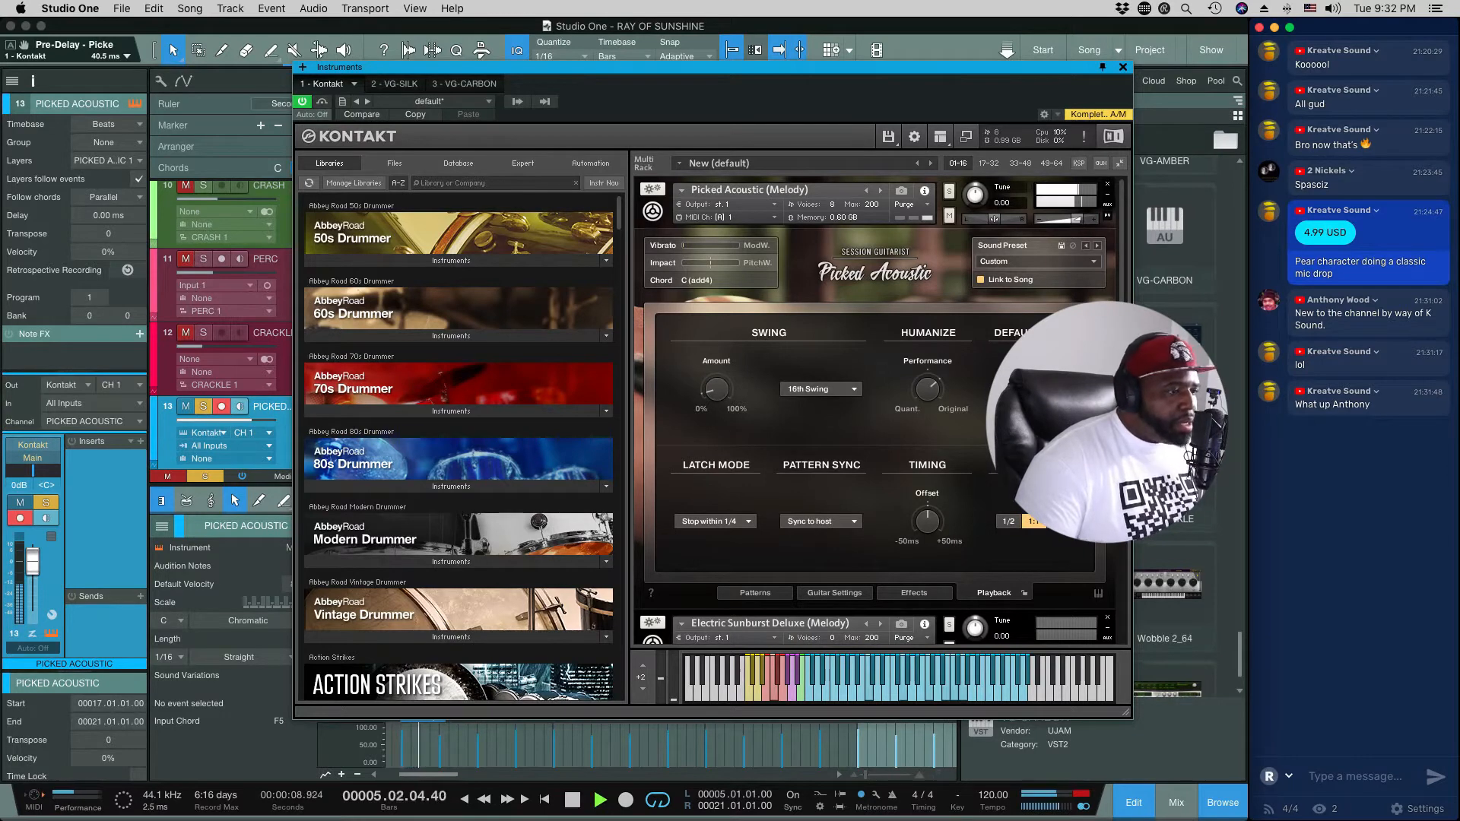
drag(929, 391, 937, 398)
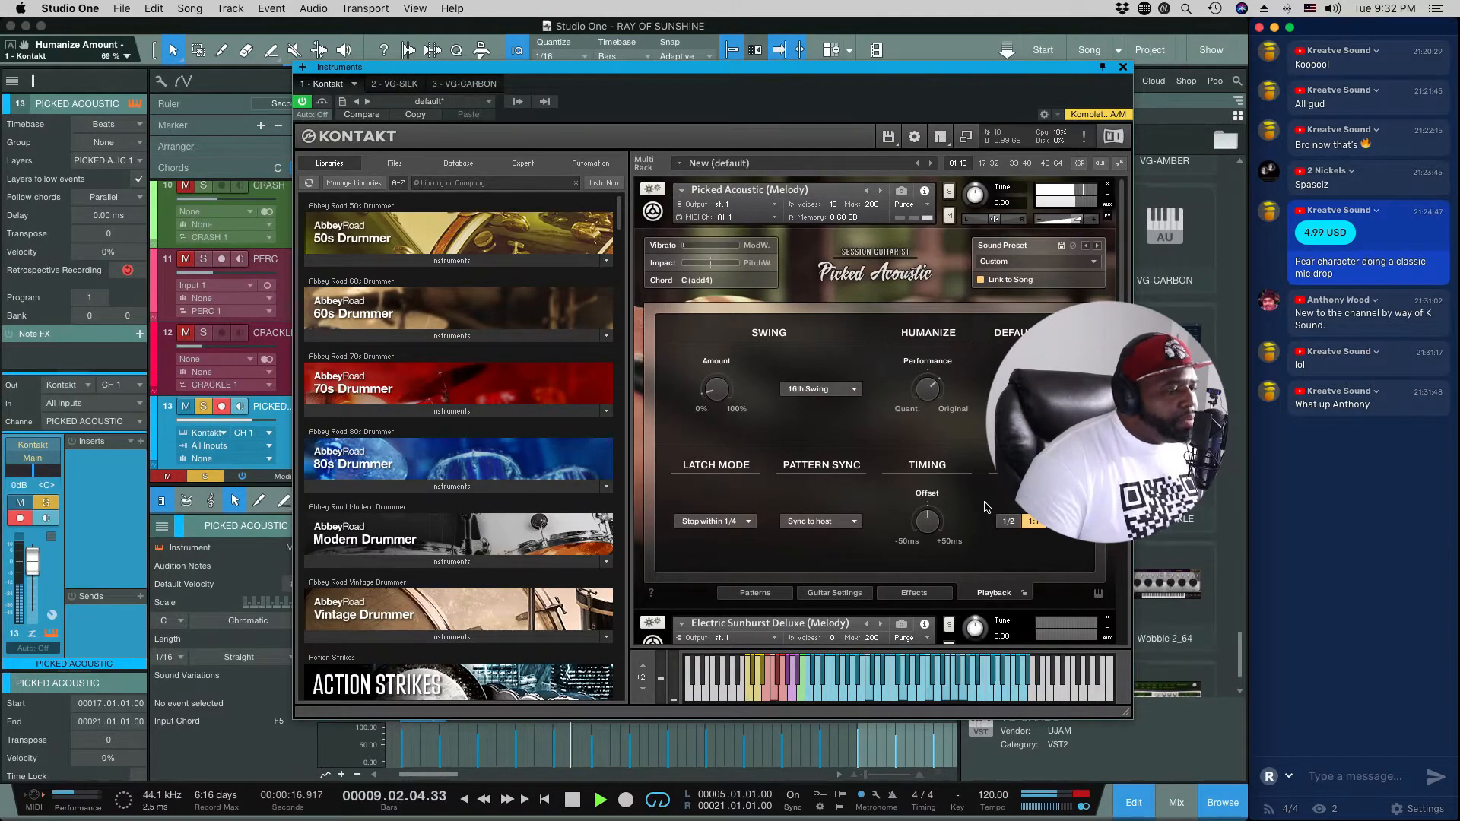
Step: Show the keyboard view of articulation, pattern and chord keys during playback, and hide it again
click(1099, 595)
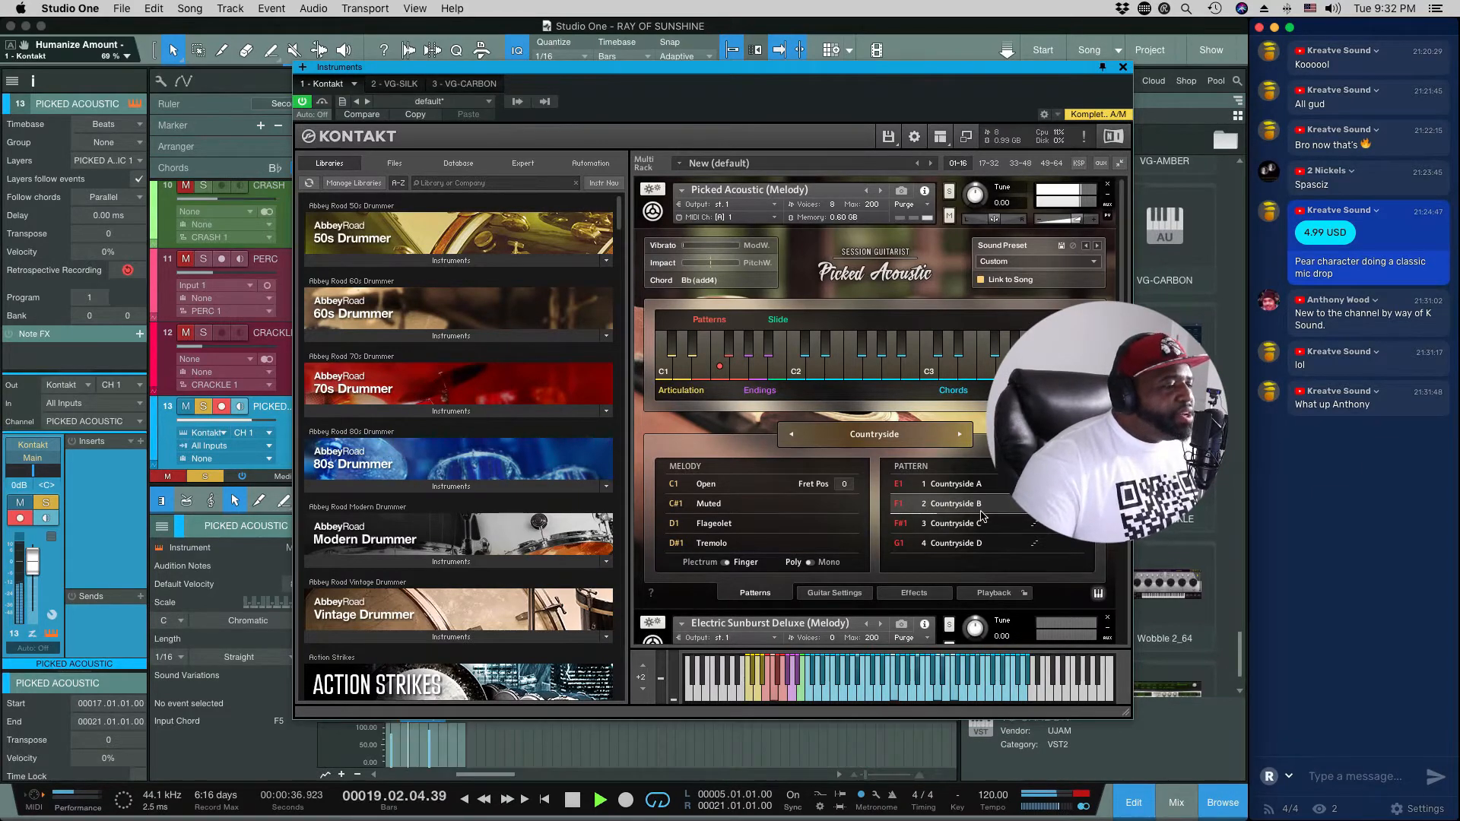
key(space)
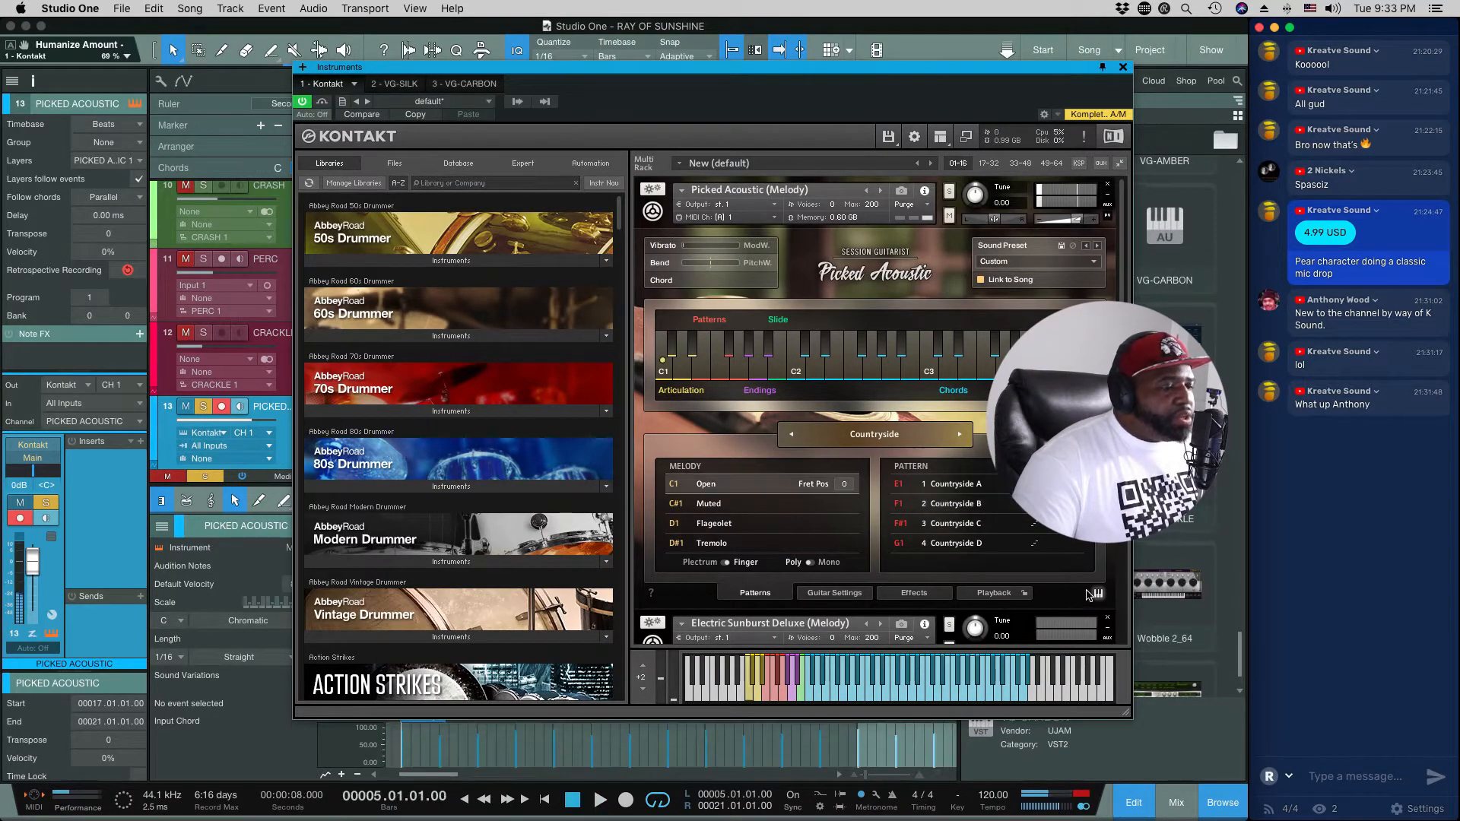
click(1096, 593)
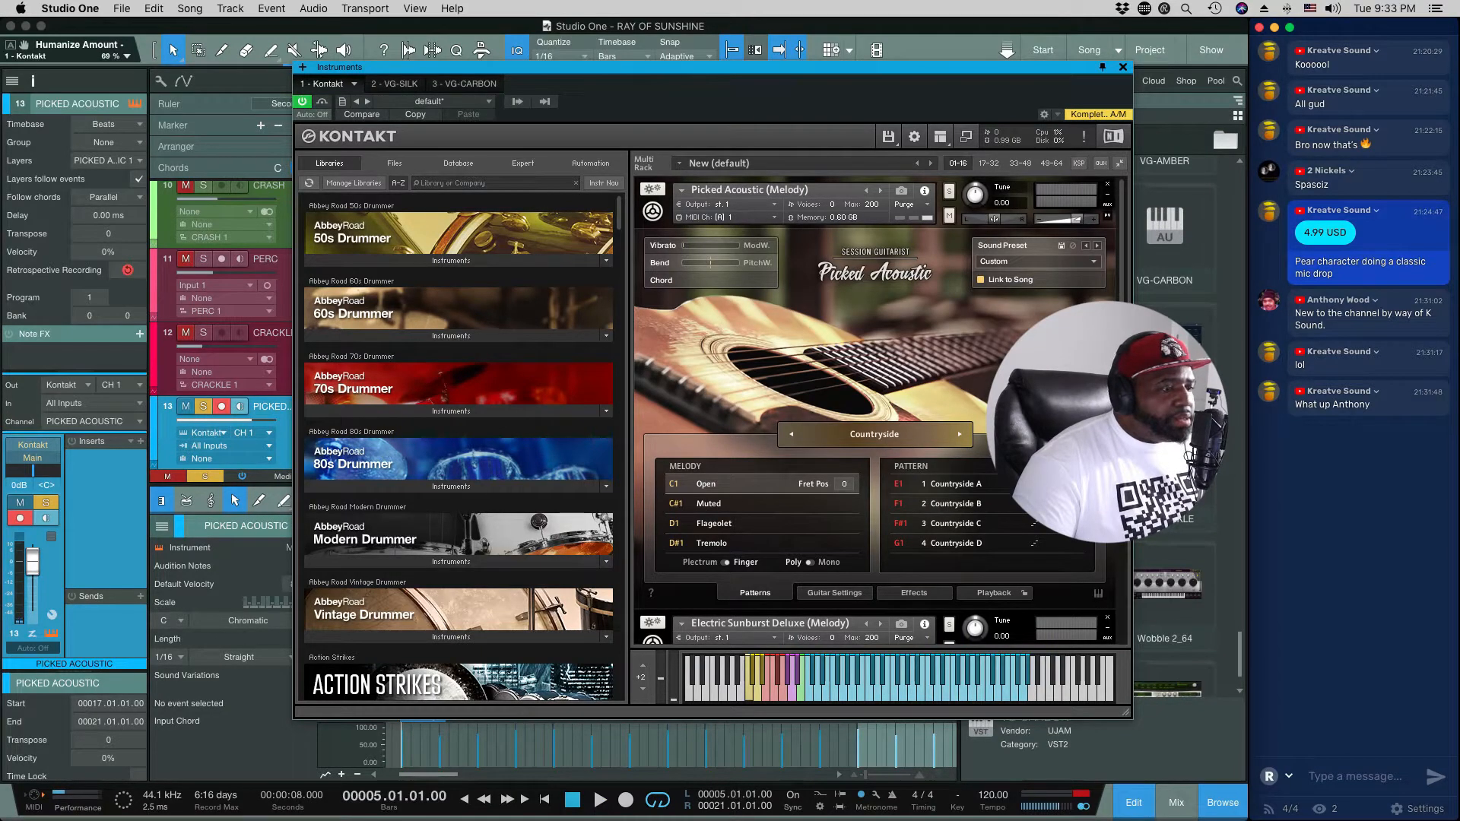
Step: Open the Countryside B pattern for editing and audition its rhythm with a shift of -3 and -9
click(1073, 504)
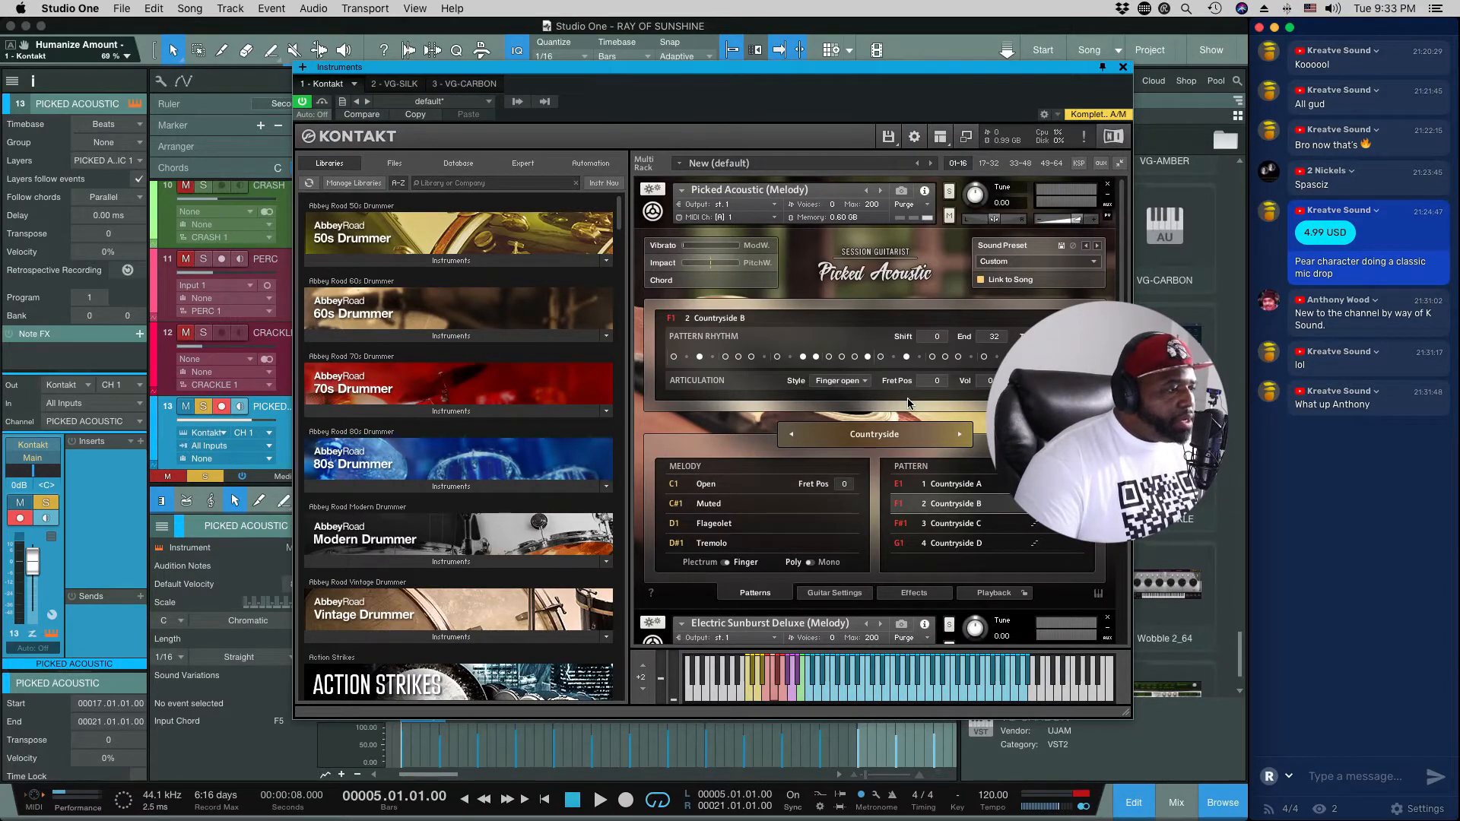
key(space)
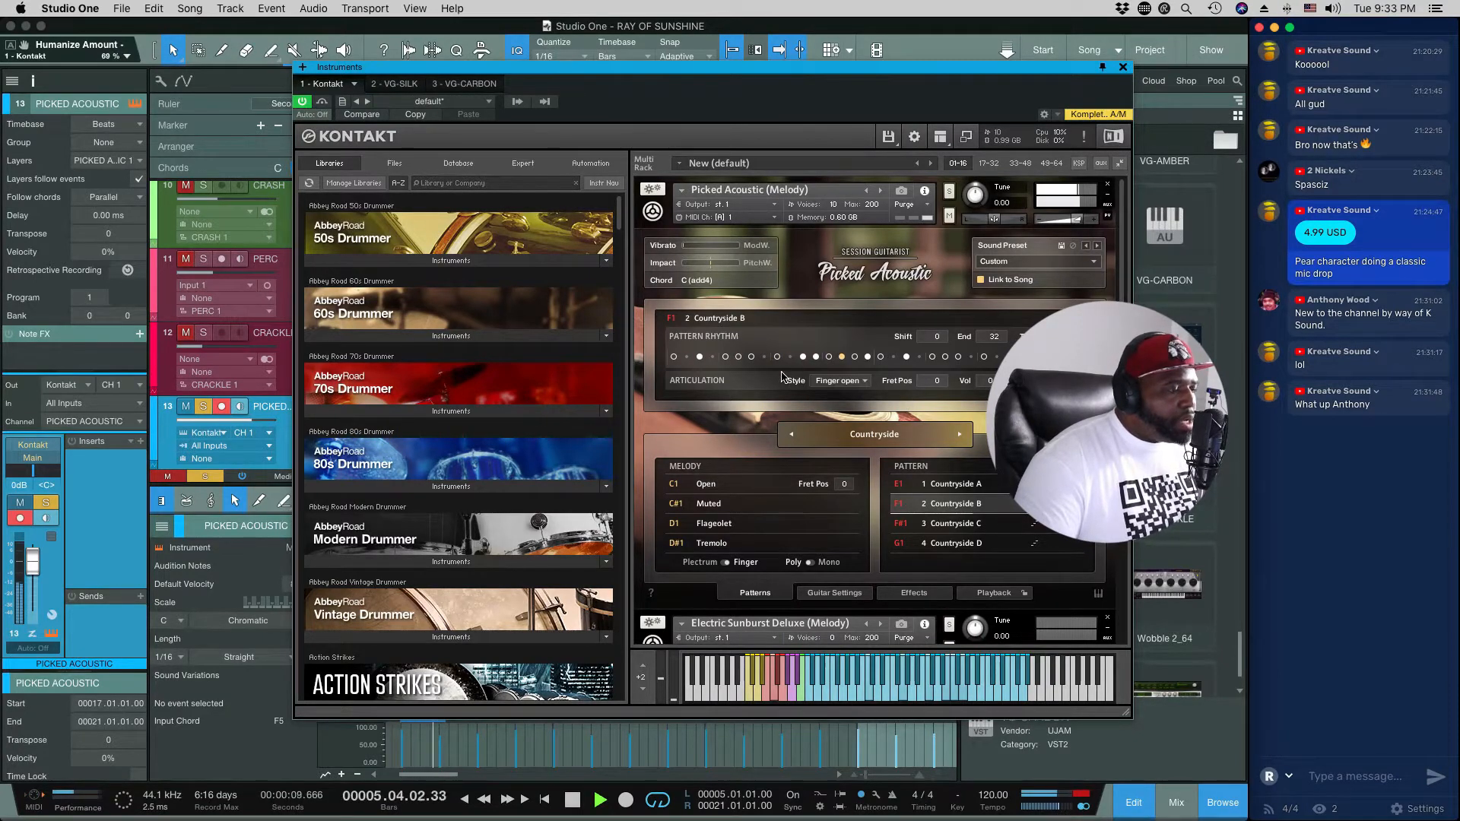
key(space)
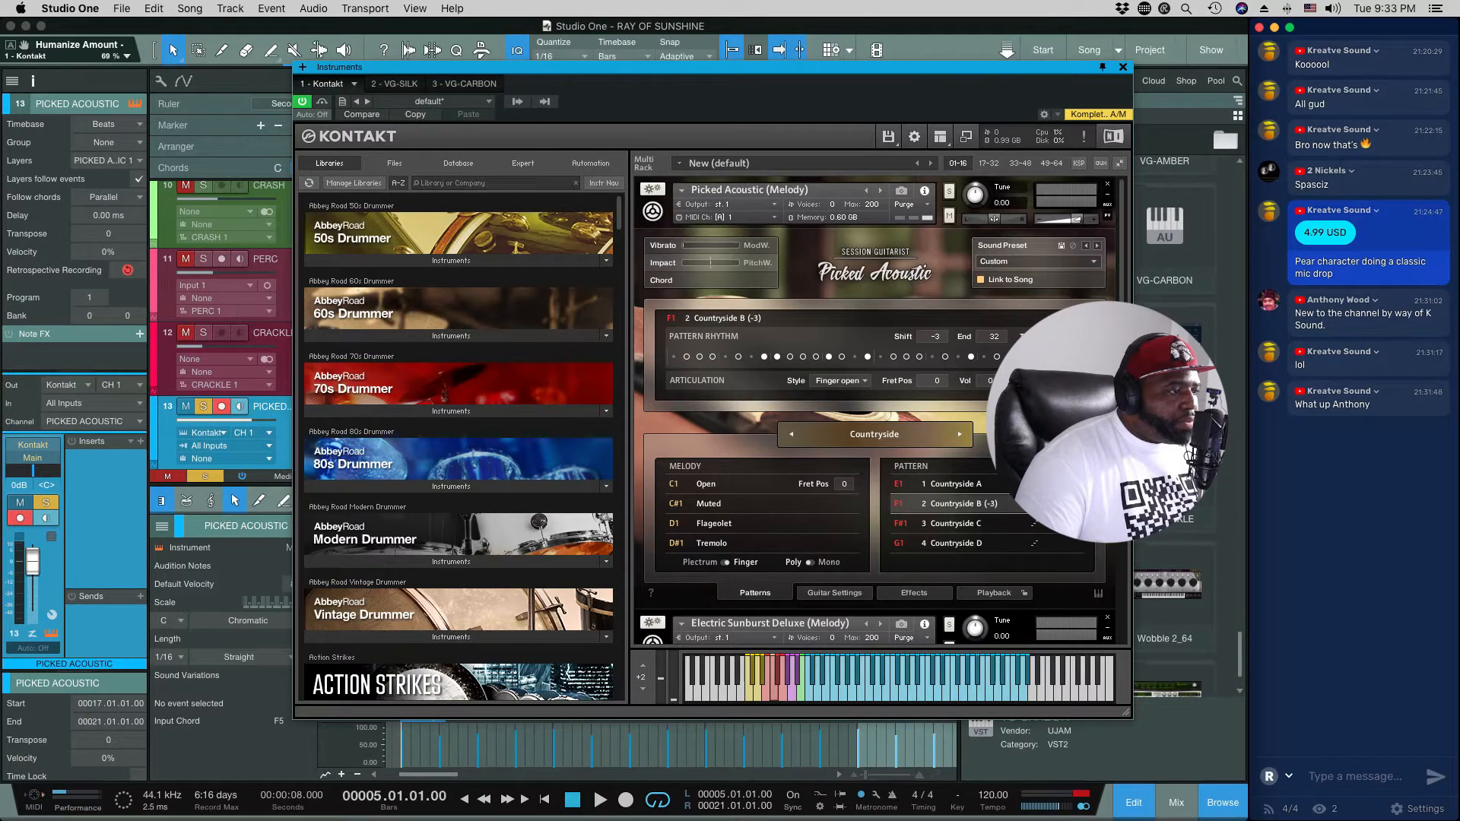
key(space)
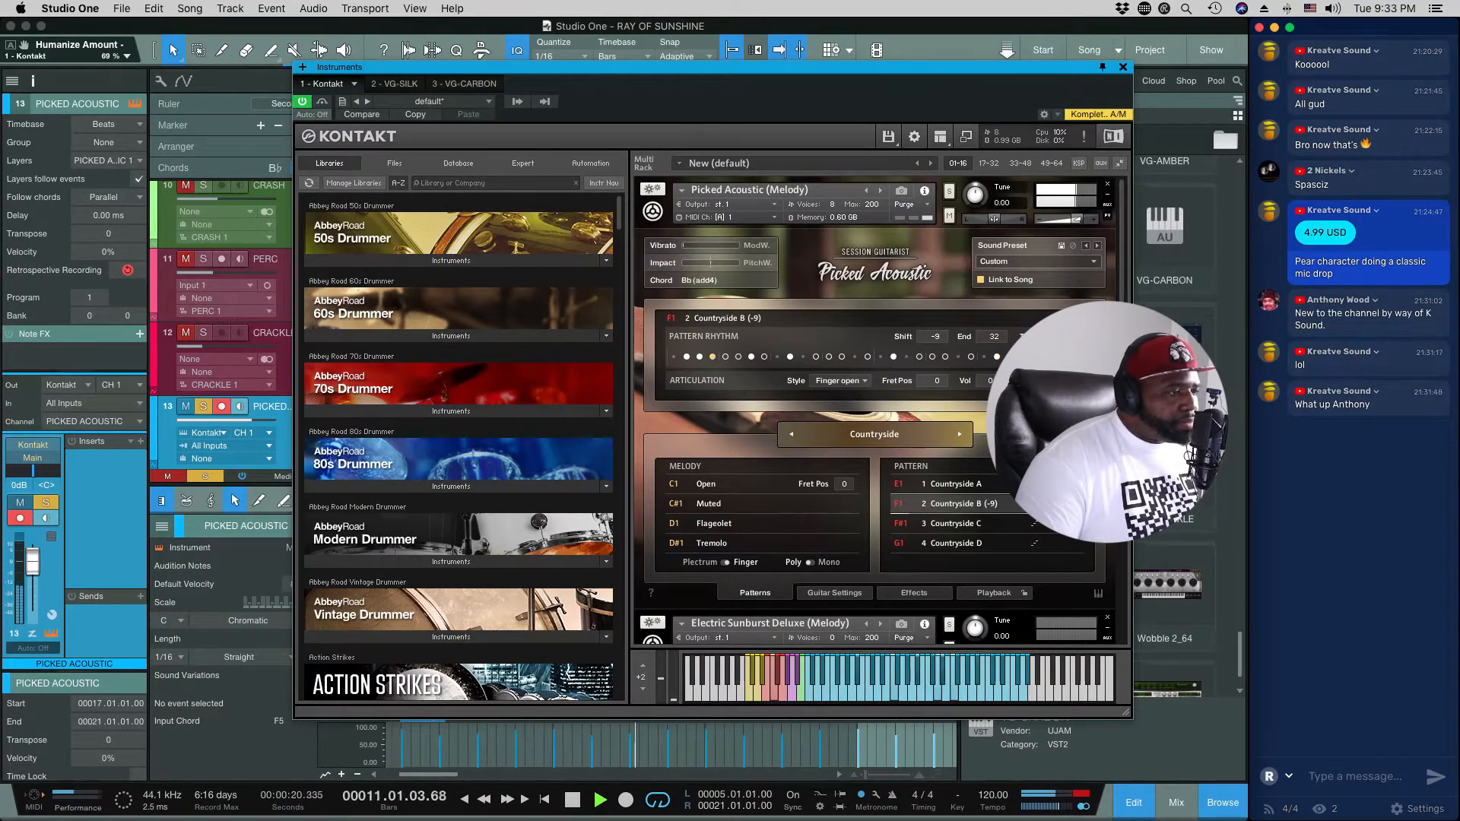
Step: Reset the Countryside B pattern's rhythm shift to 0 during playback
click(938, 340)
click(944, 340)
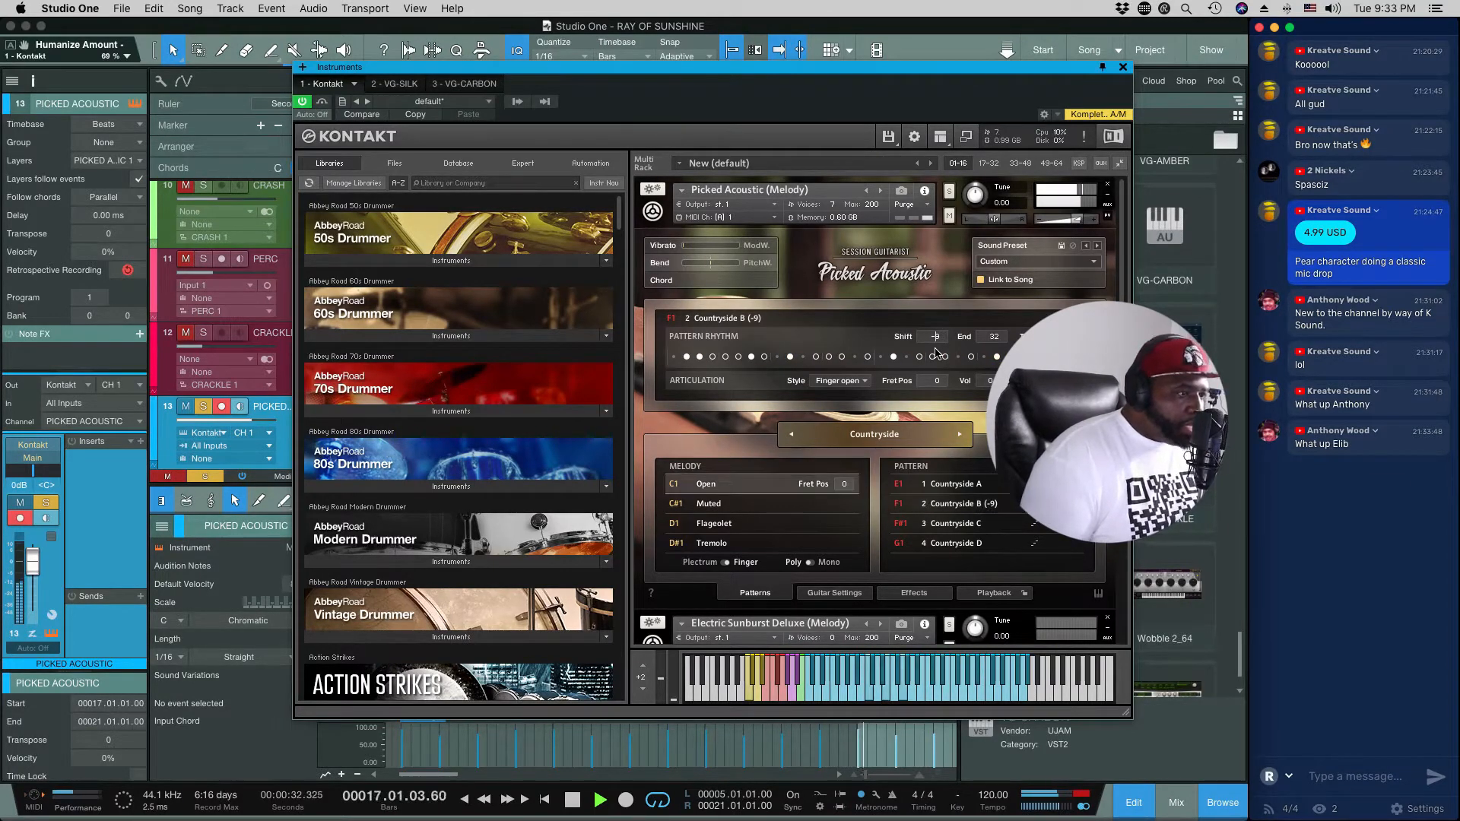
double_click(936, 348)
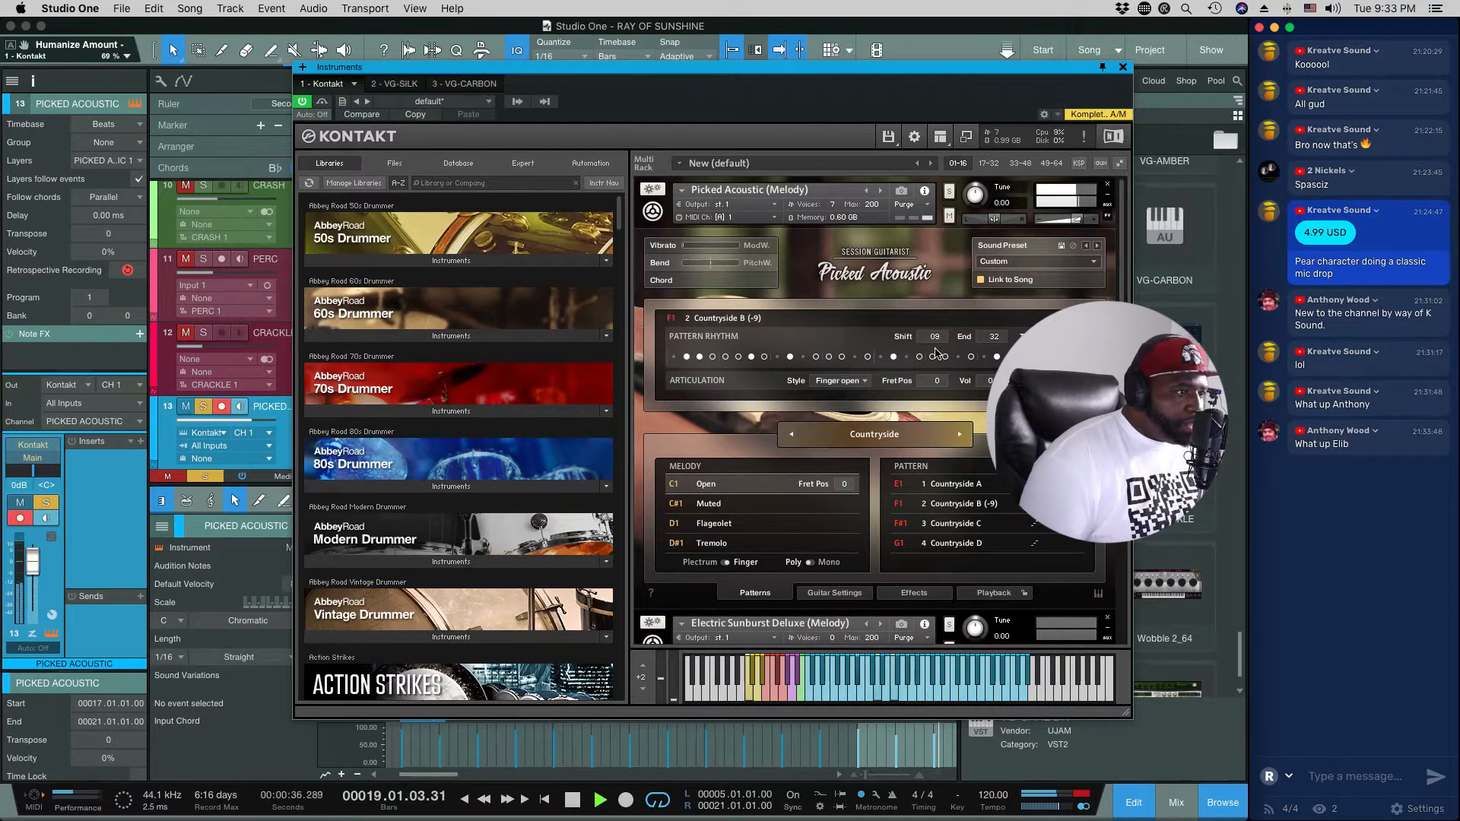
text(0)
click(947, 335)
click(943, 340)
click(943, 341)
click(943, 340)
click(943, 341)
click(944, 341)
click(943, 340)
click(943, 341)
click(943, 341)
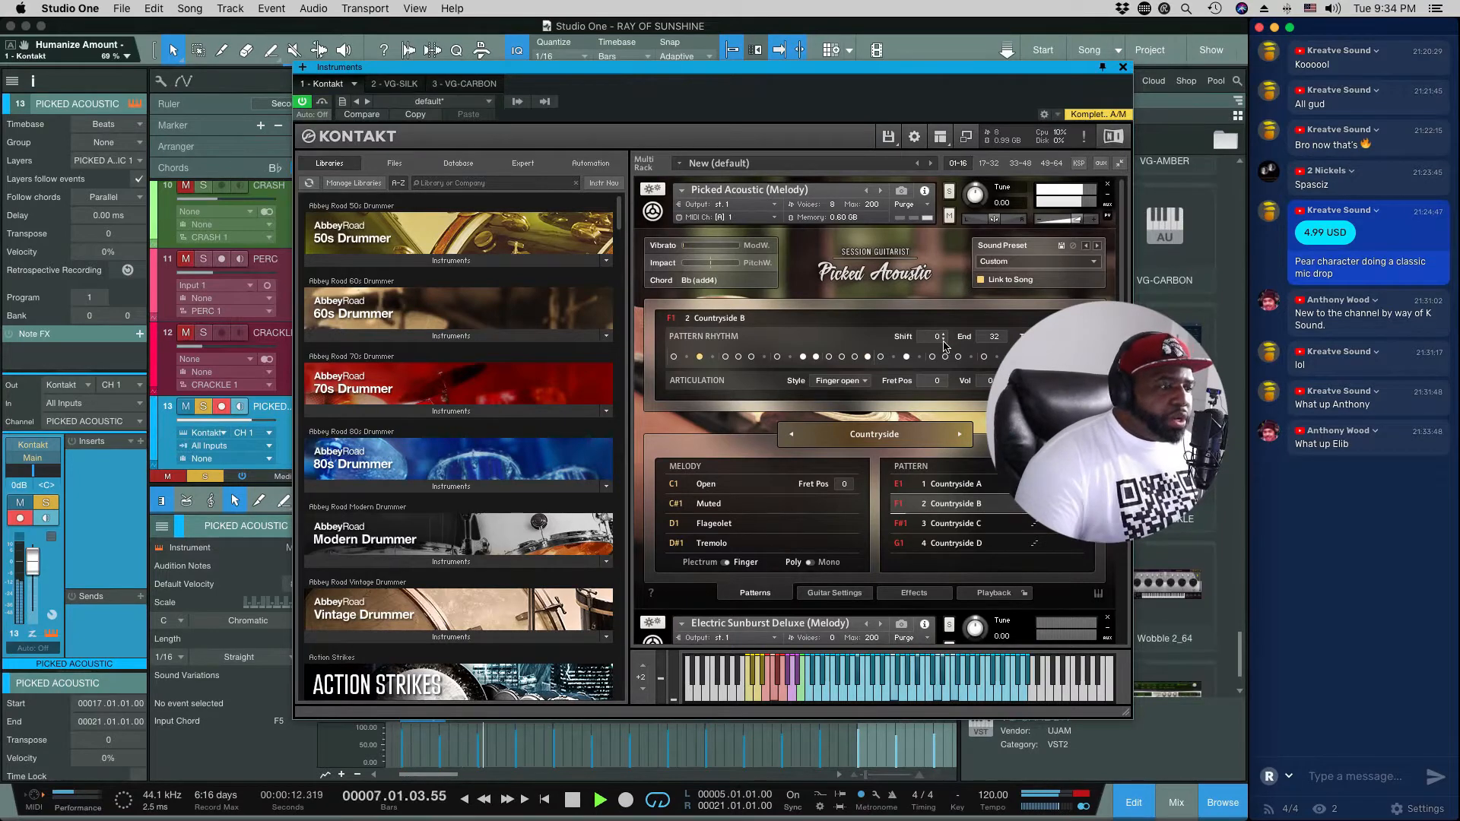
Step: Stop playback, choose a different chord voicing for the Countryside patterns and audition it in the song
key(space)
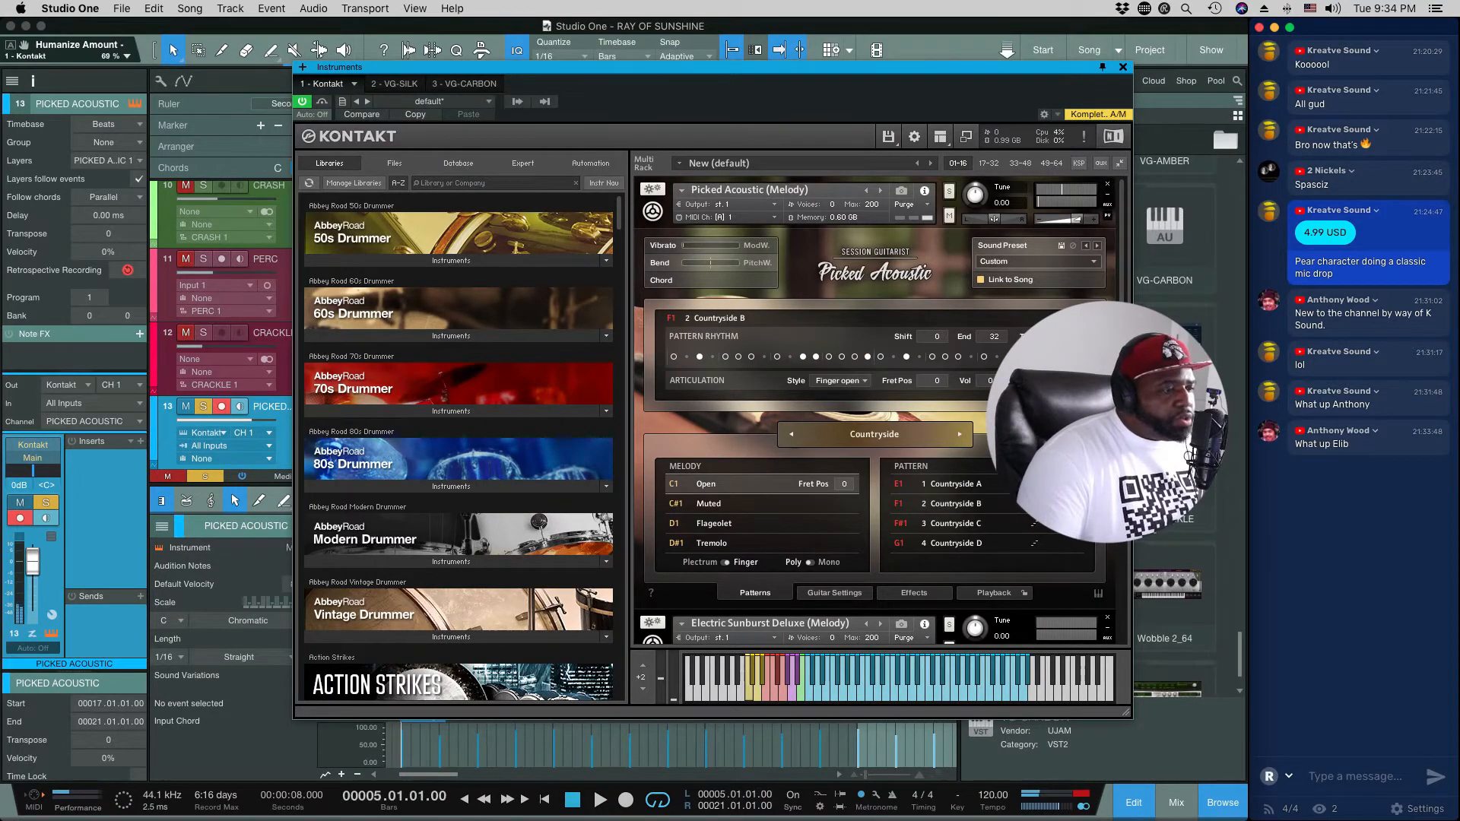
click(1061, 438)
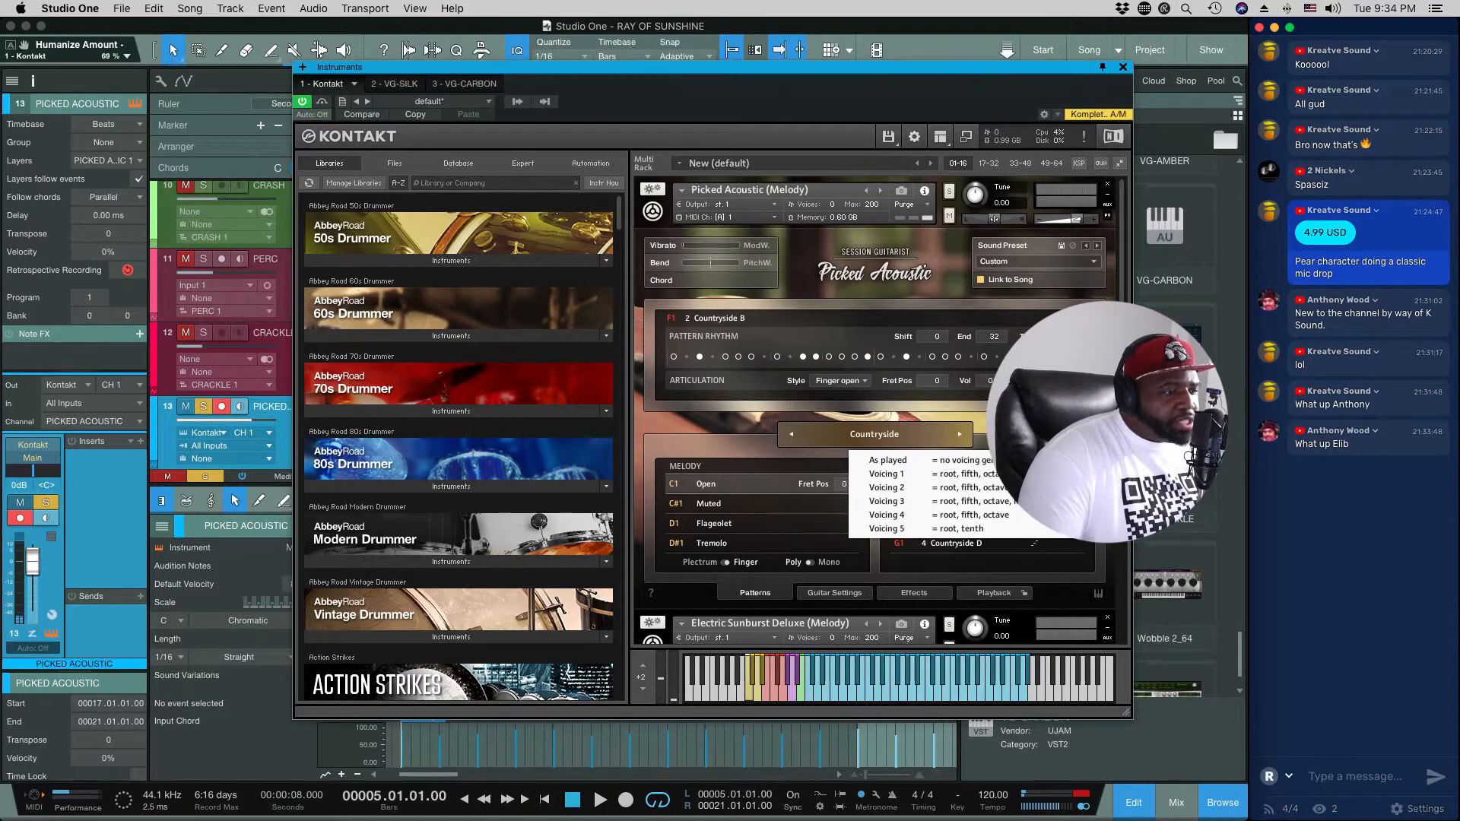
click(997, 493)
key(space)
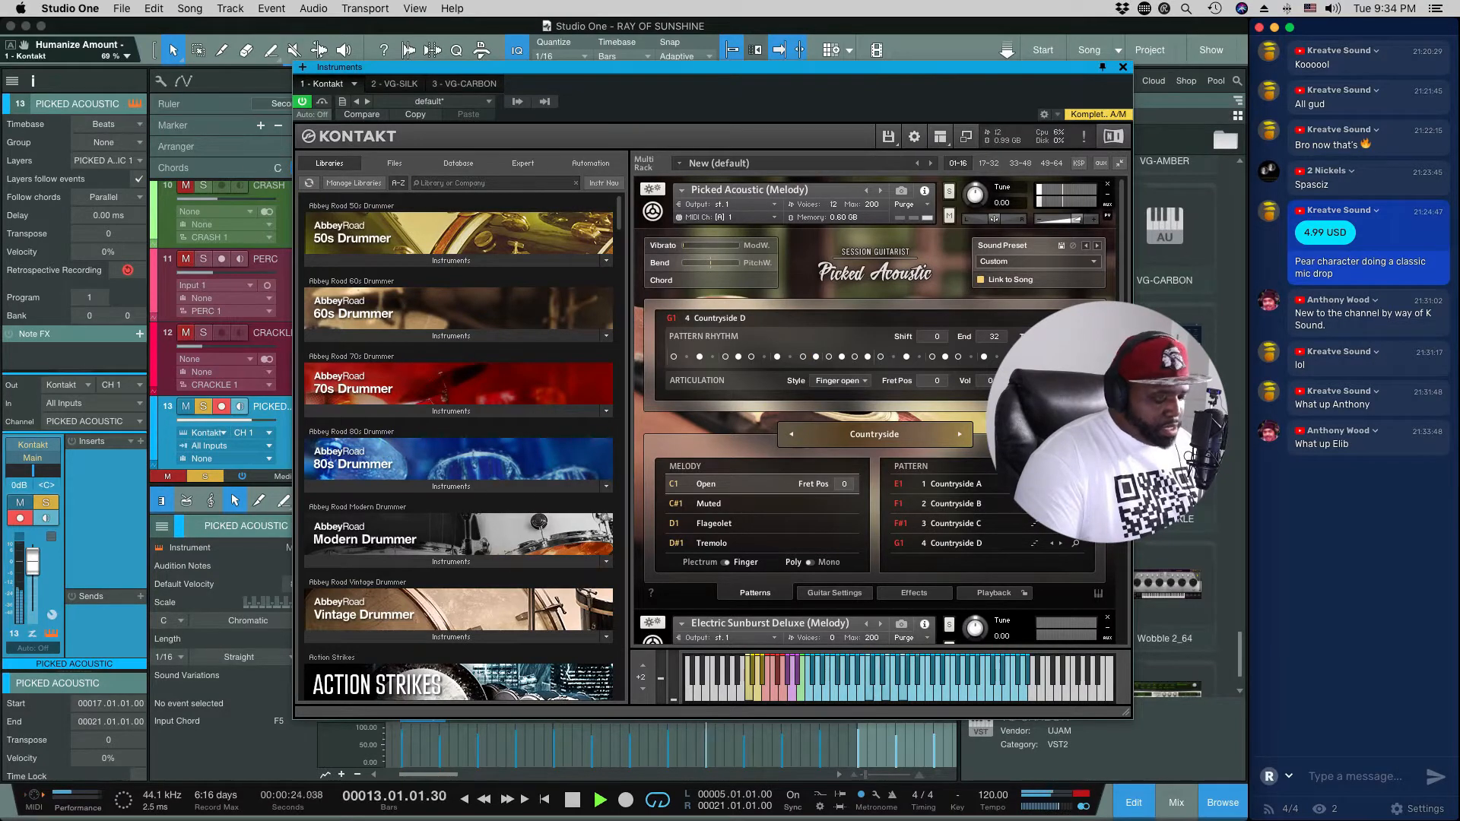
key(space)
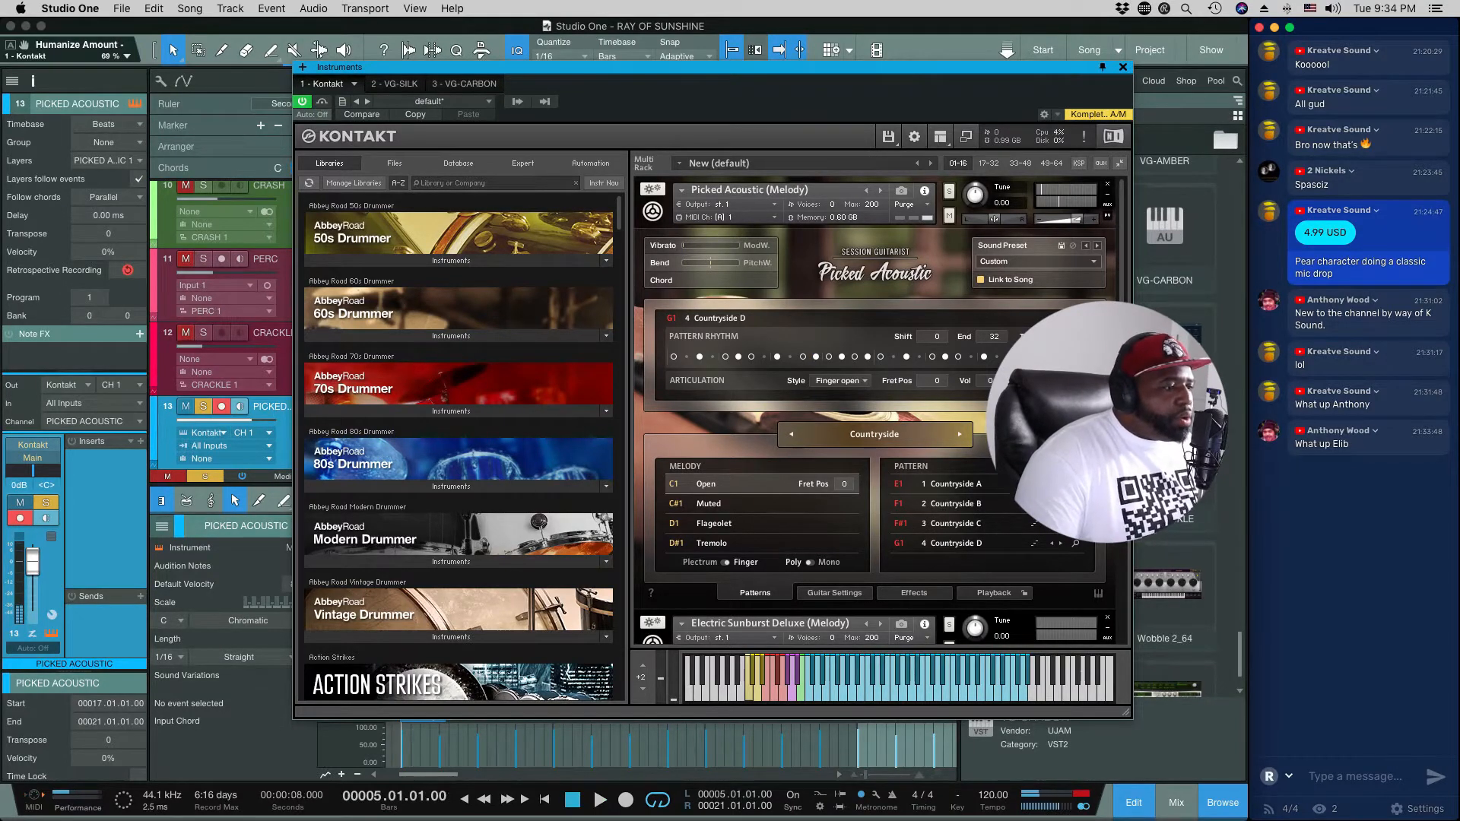
Step: Load the RnB Backbeat song patterns into Picked Acoustic and audition them with the song
click(866, 441)
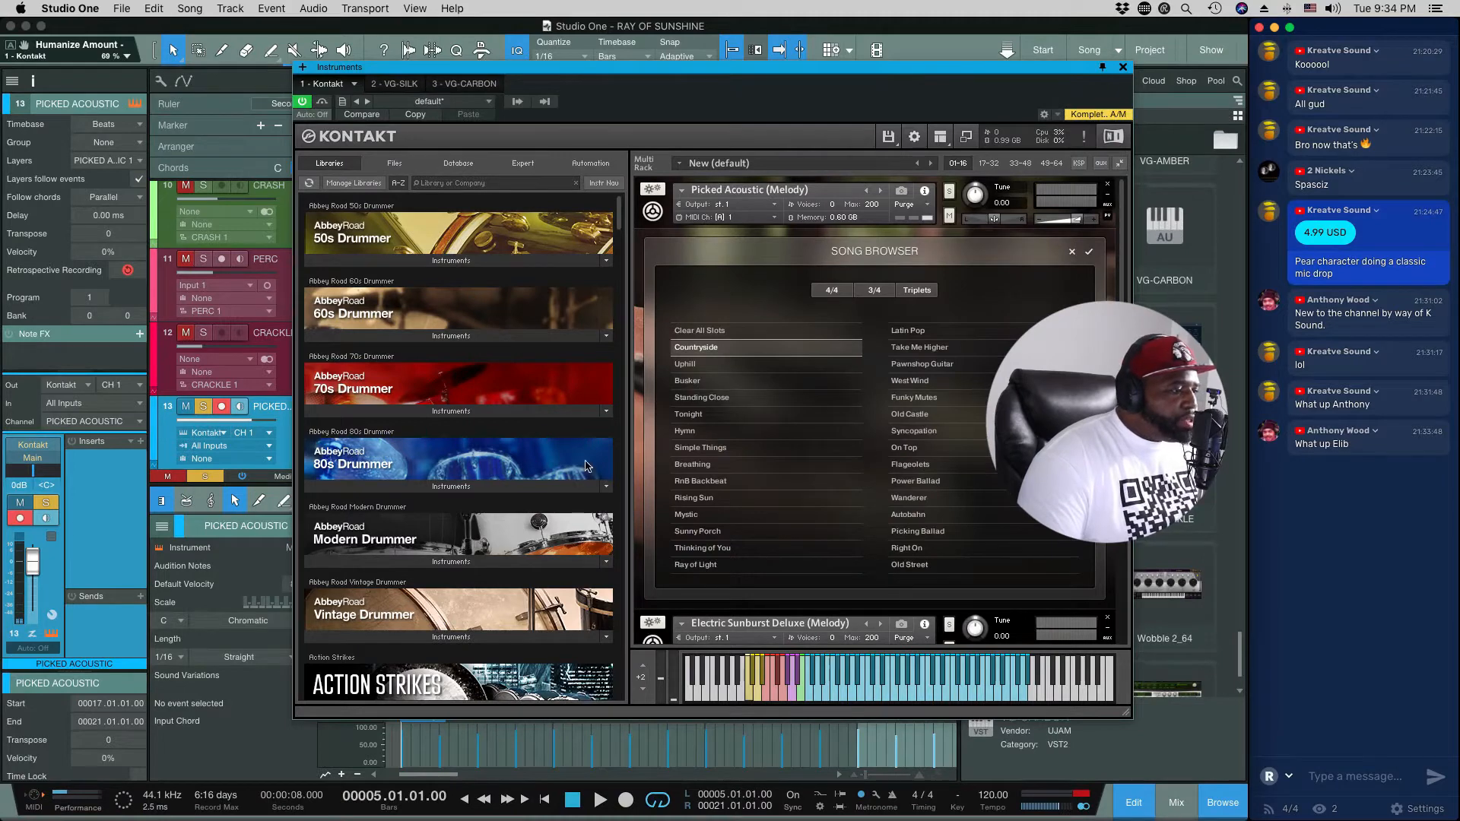
click(688, 465)
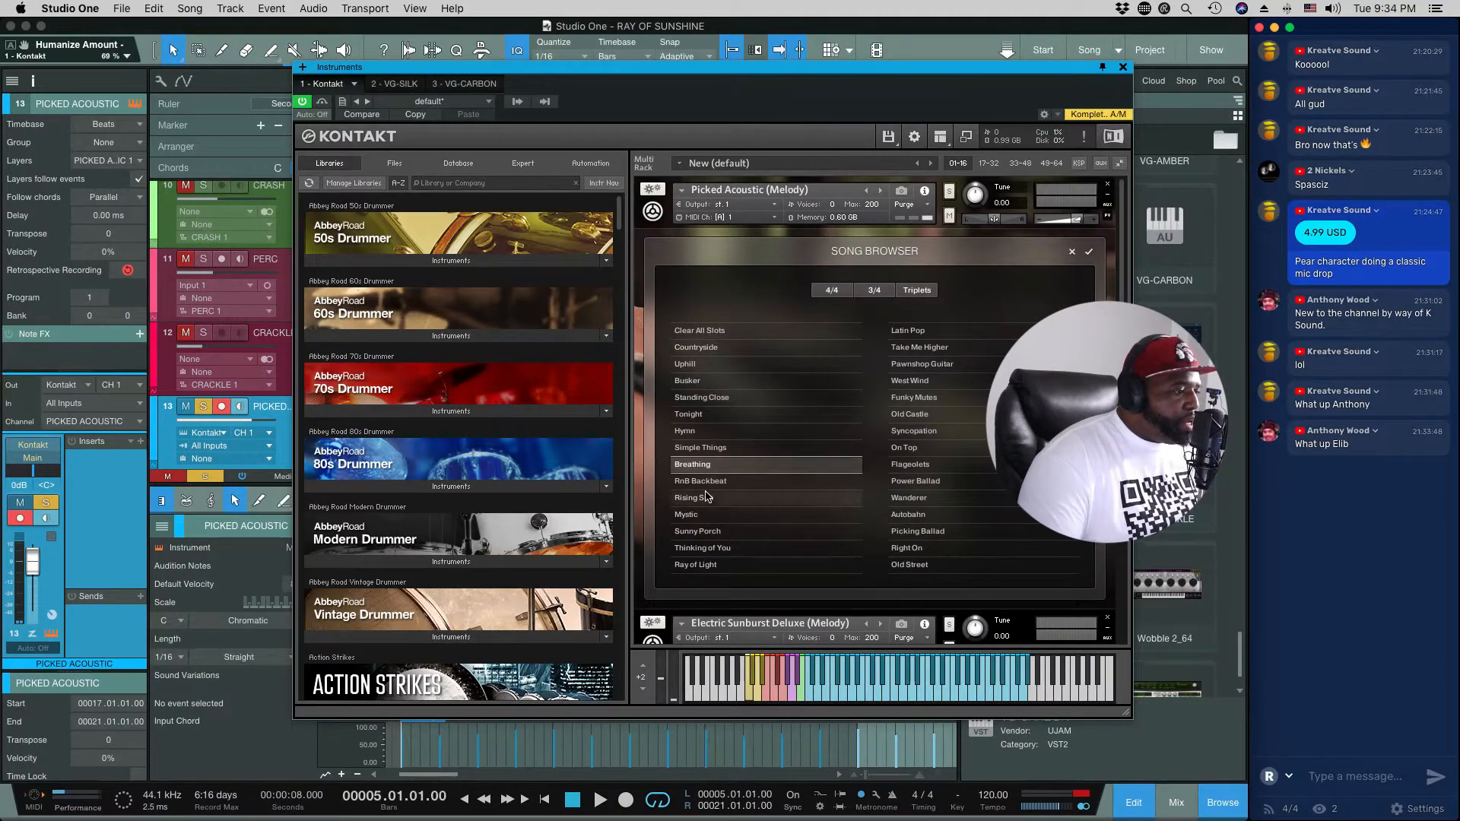
click(704, 484)
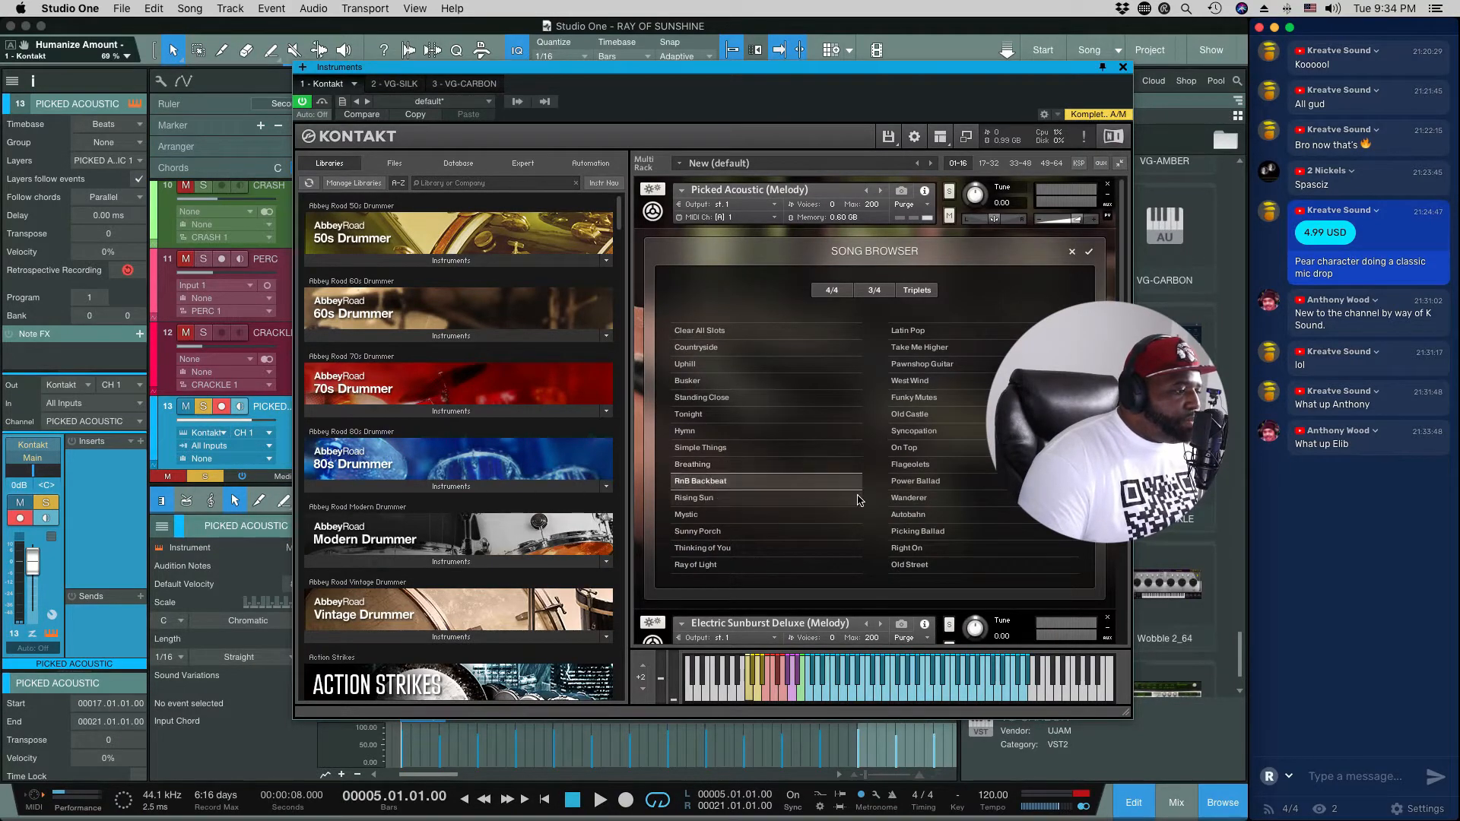
click(1090, 252)
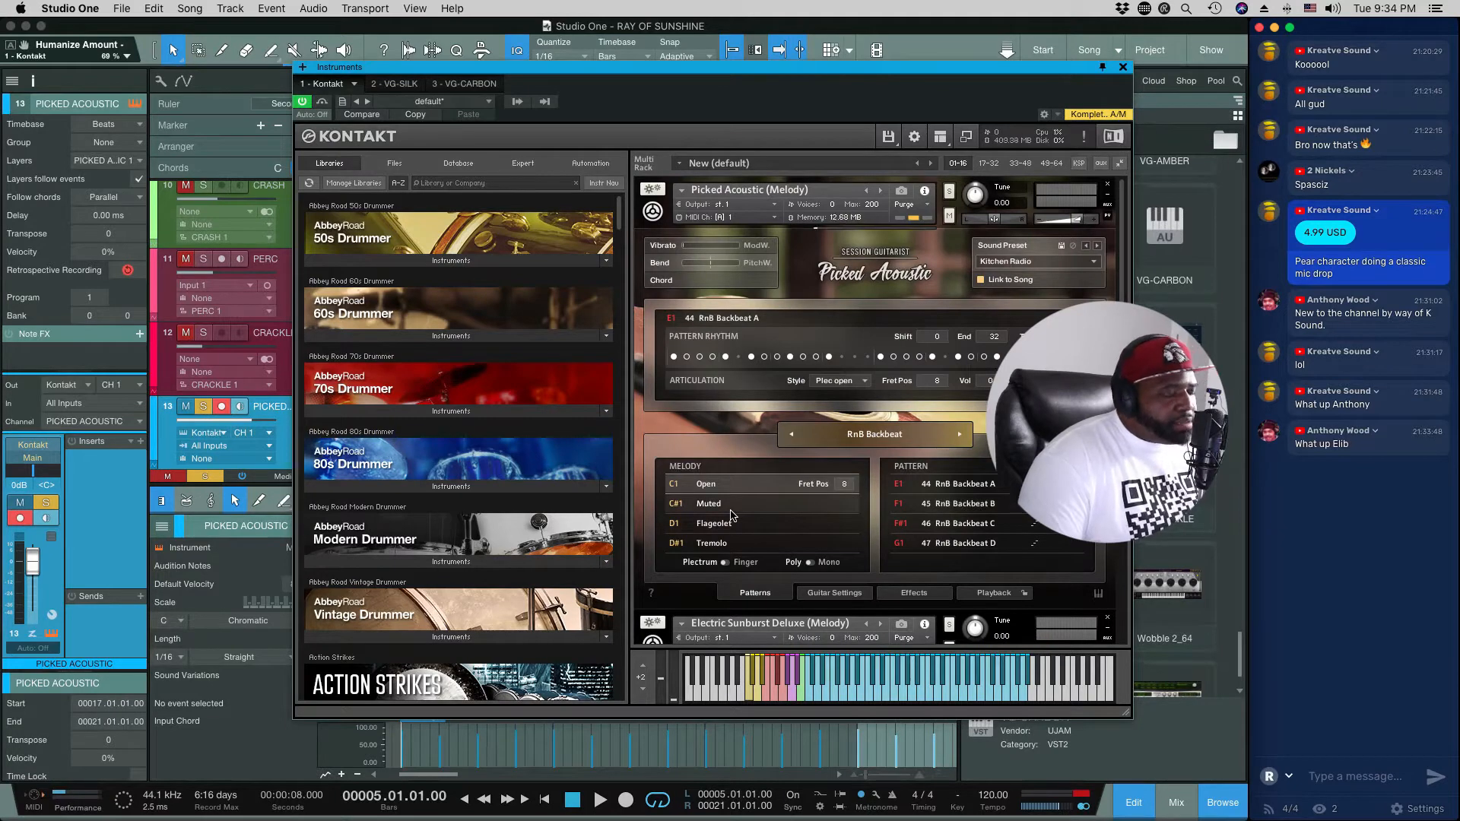
key(space)
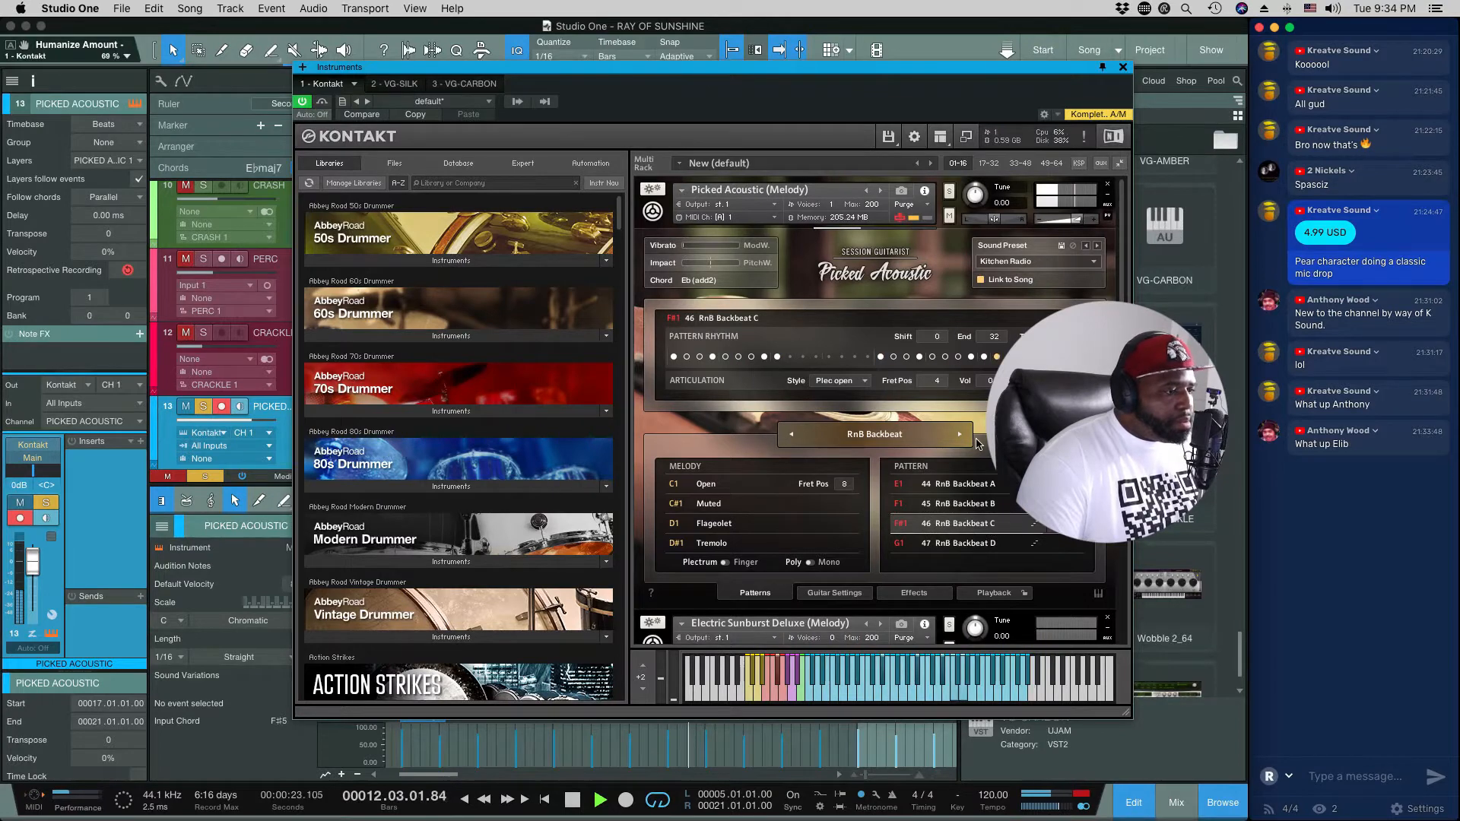
key(space)
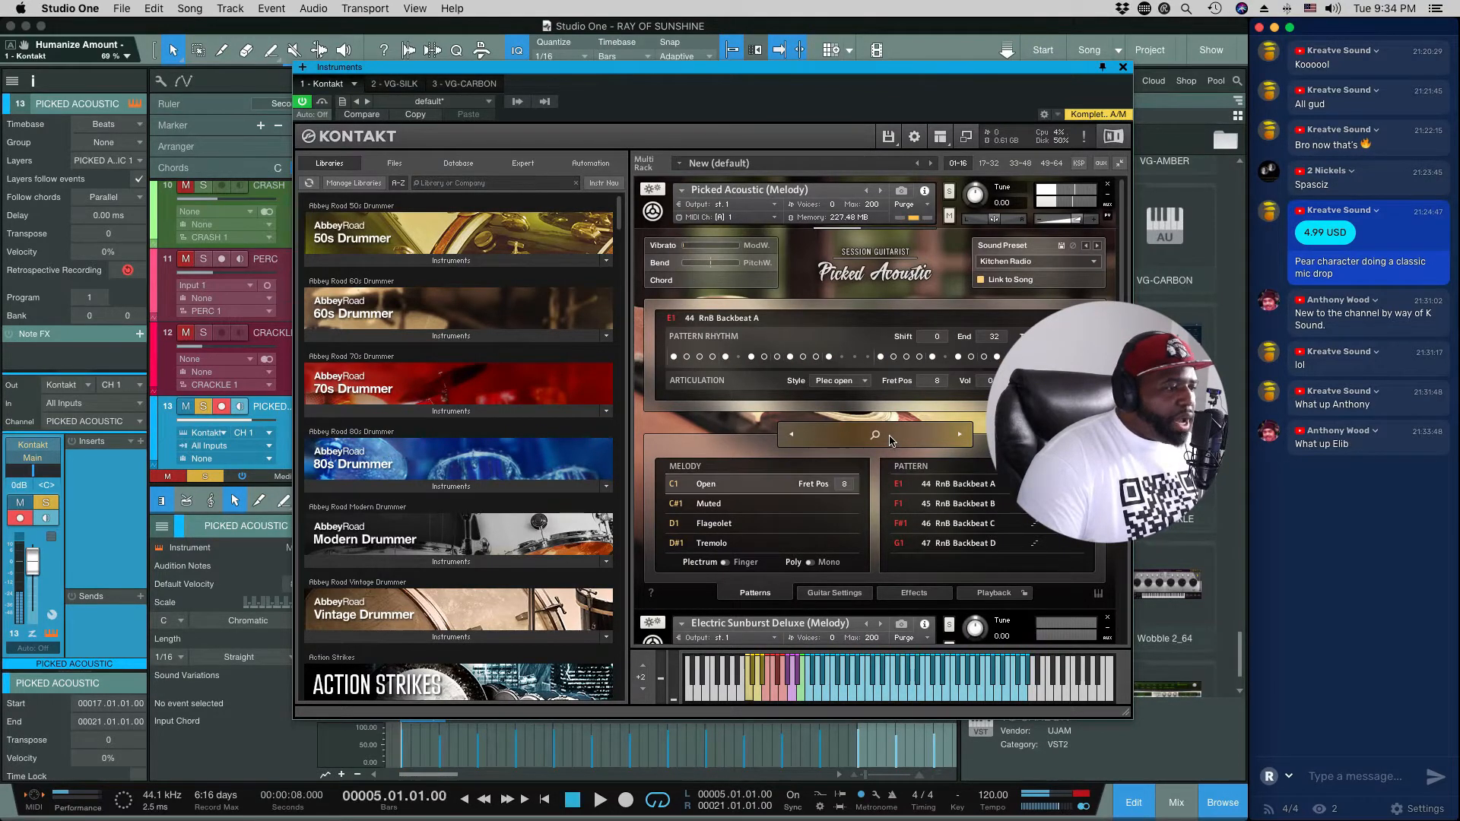
Step: Load the Standing Close song patterns and audition them, including a pass with the modulation raised for vibrato
click(890, 439)
click(715, 405)
click(1090, 254)
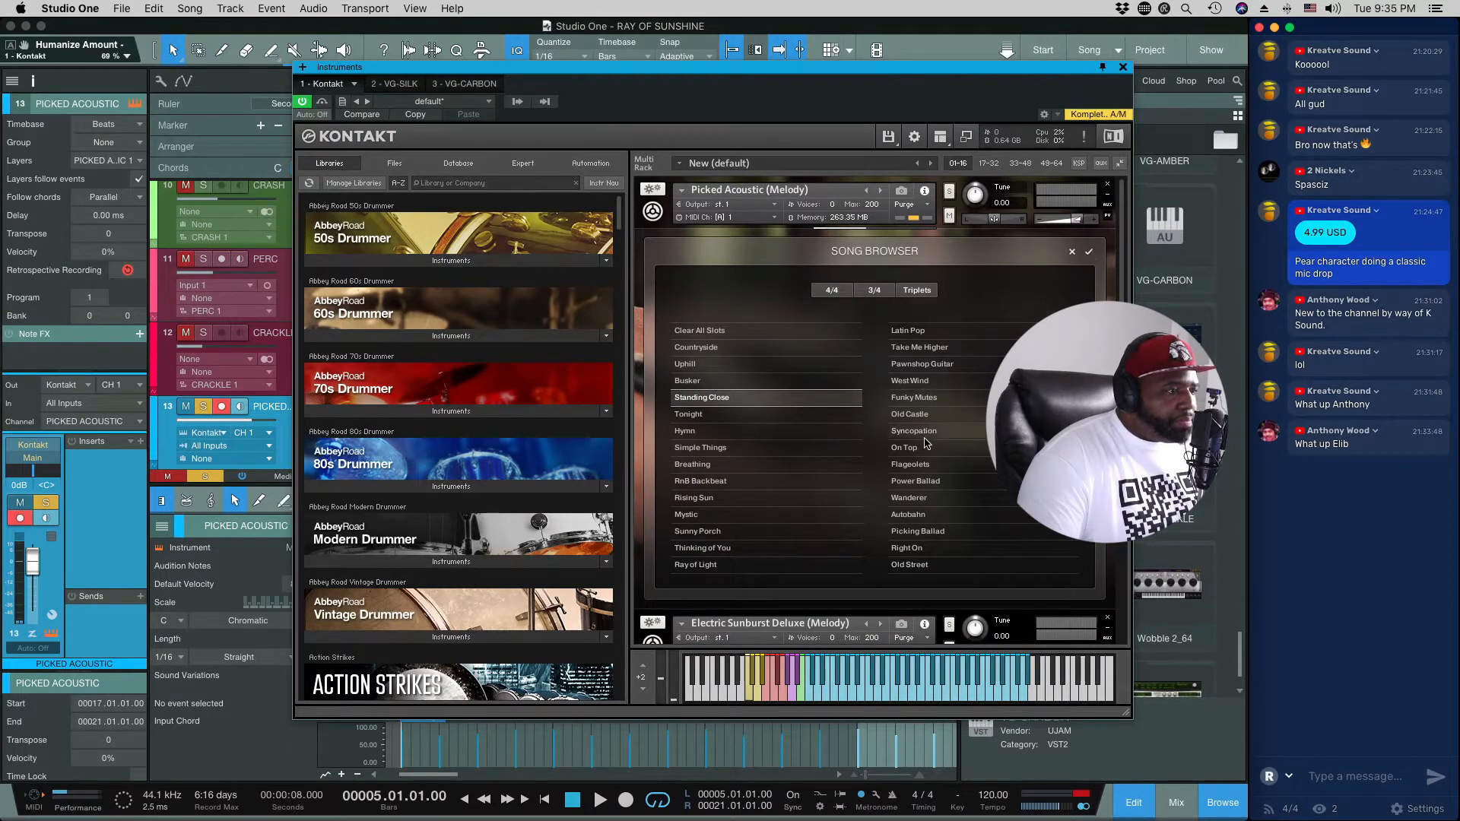
key(space)
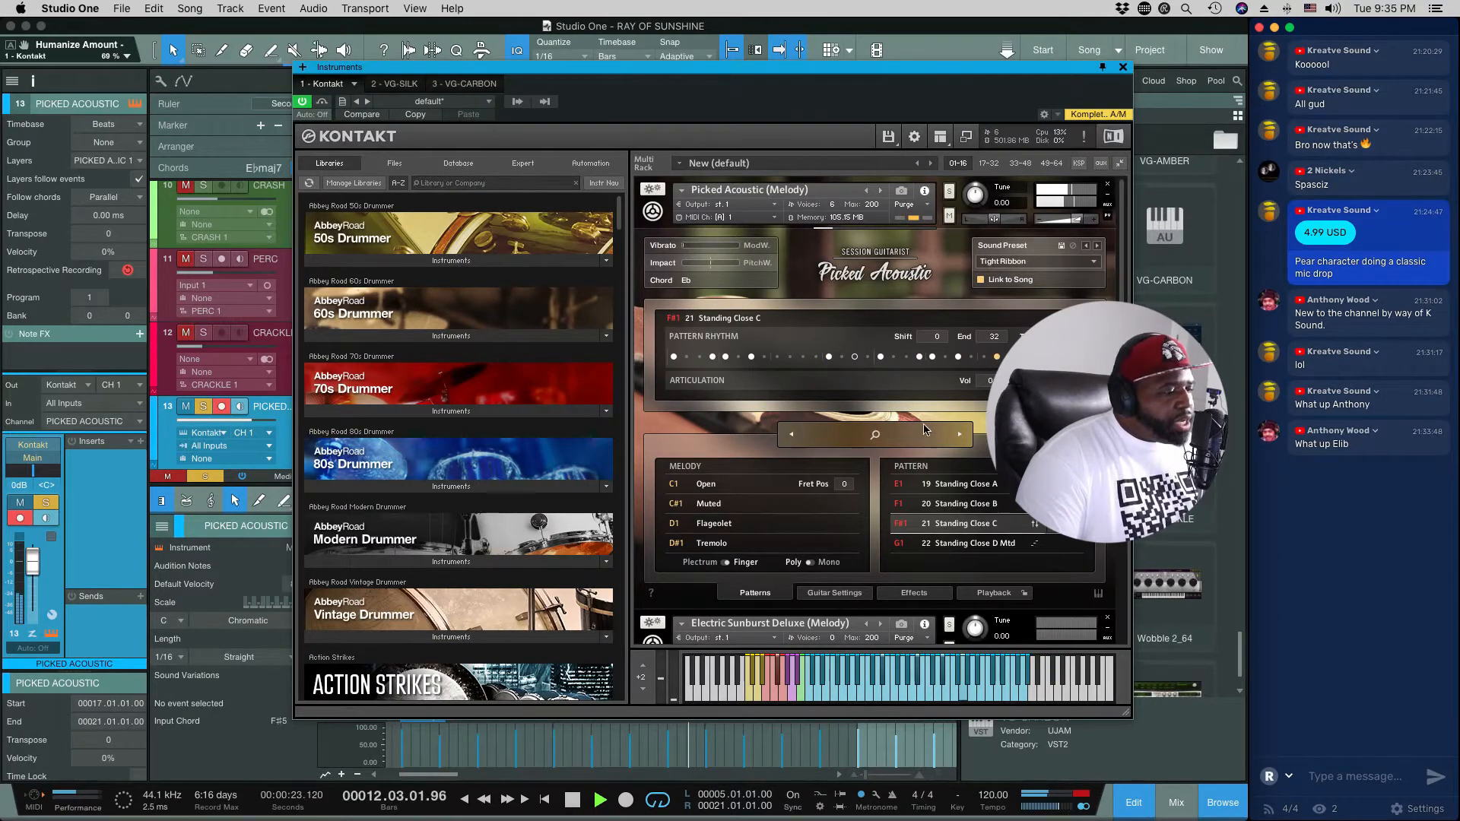
key(space)
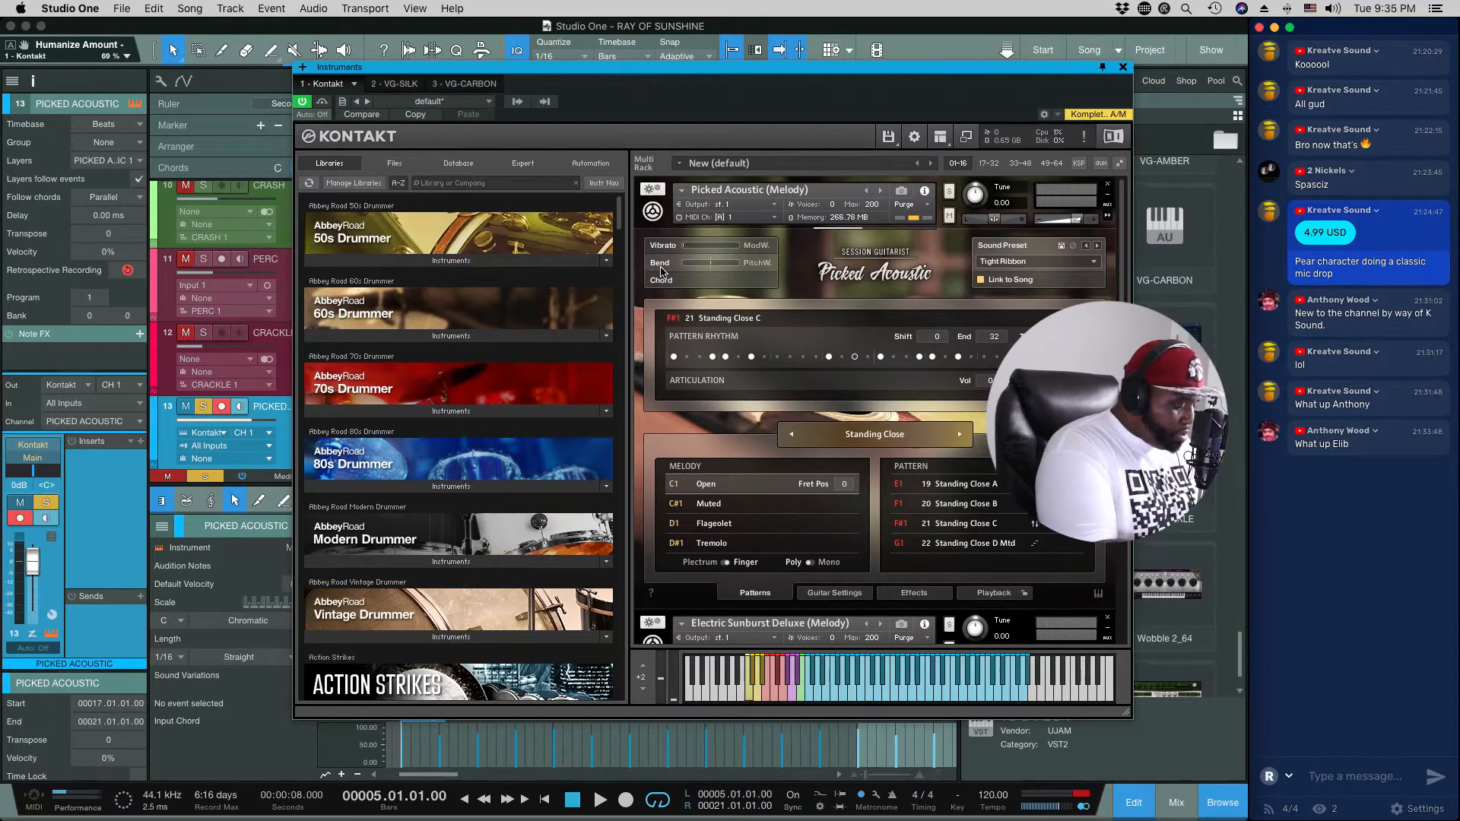
key(space)
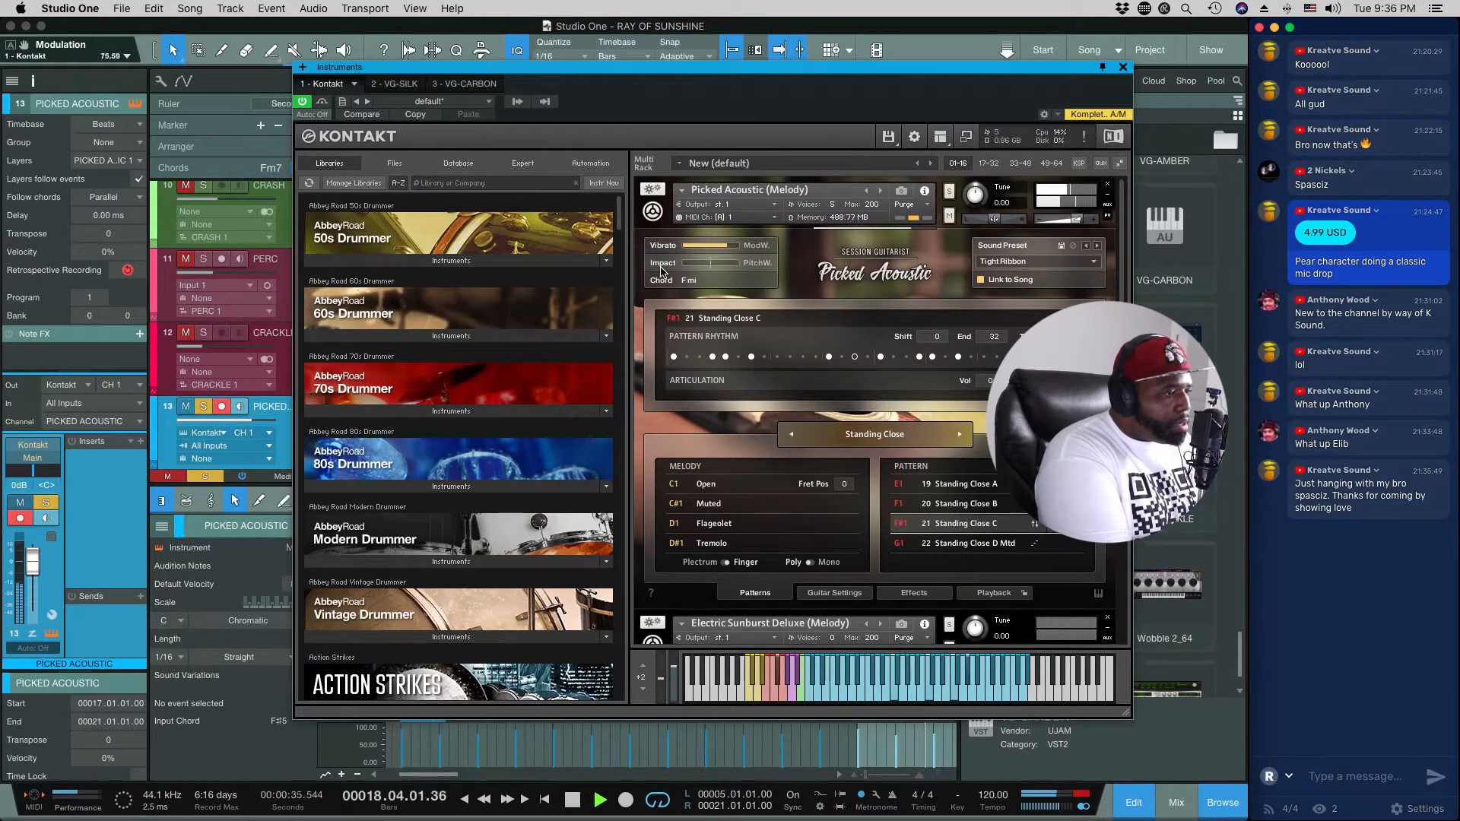
key(space)
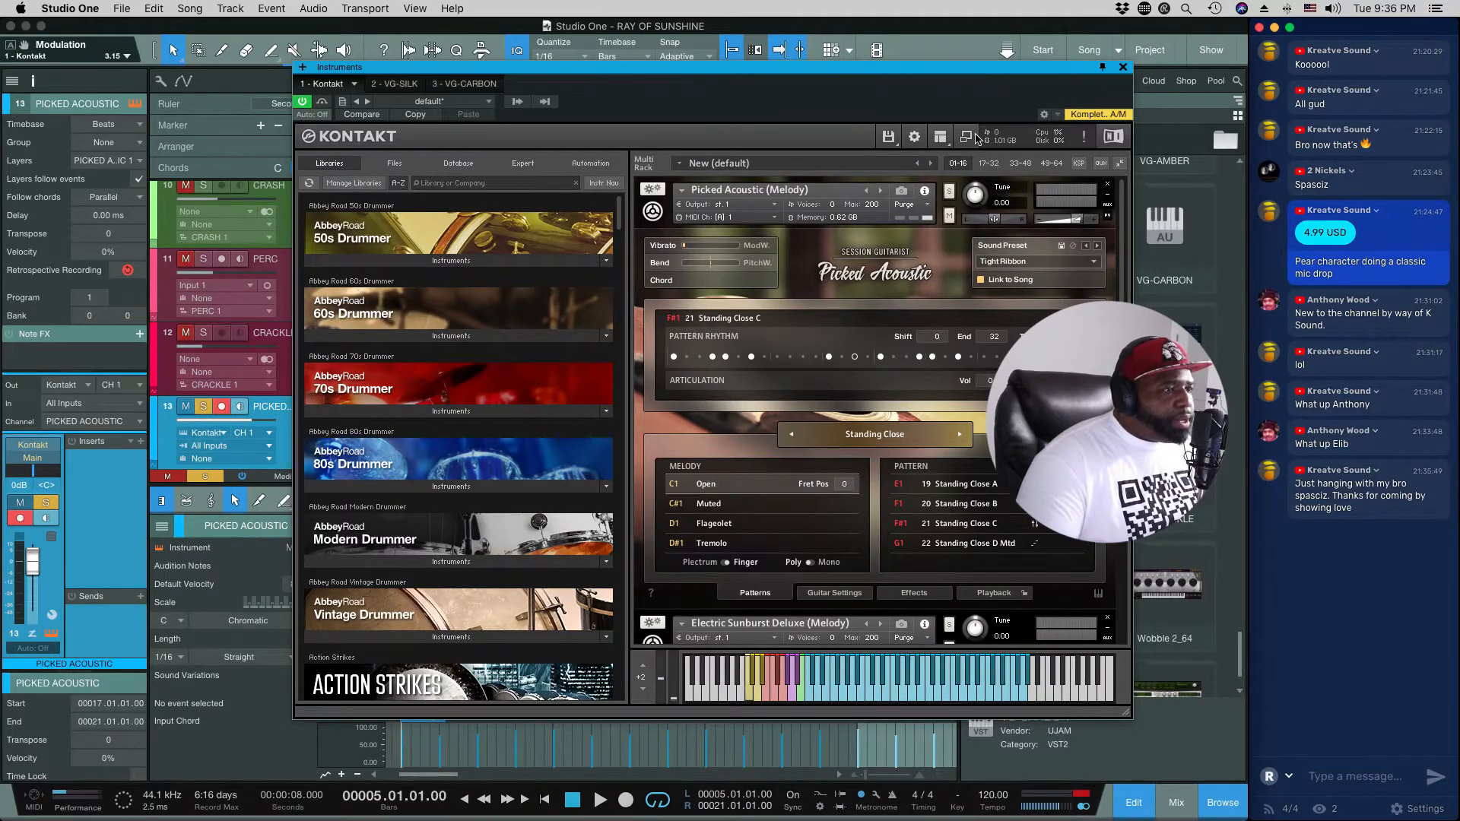
Step: Close the Kontakt window, unsolo the Picked Acoustic track and open the VG-SILK track's instrument
click(1124, 67)
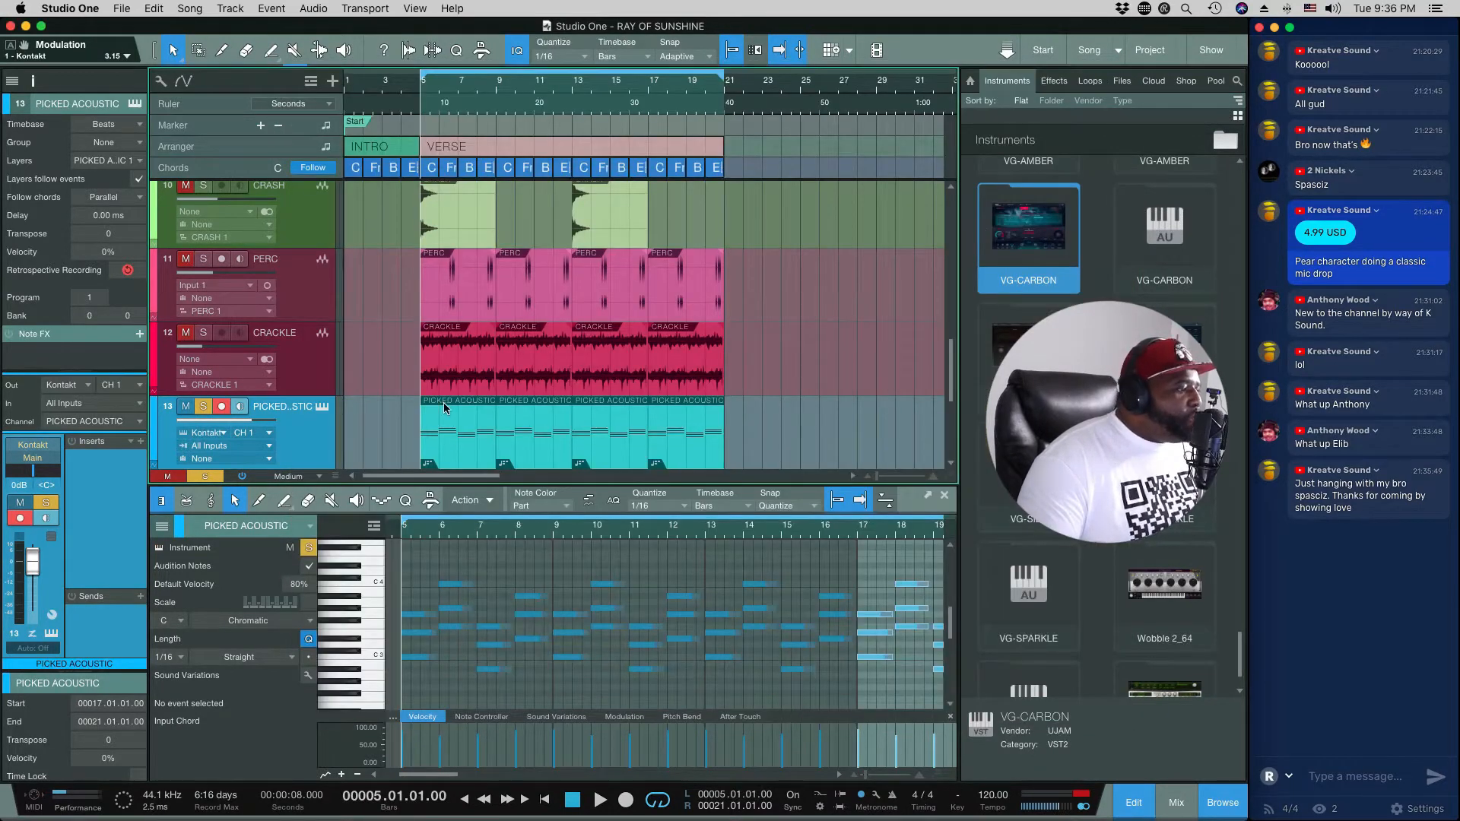
click(204, 408)
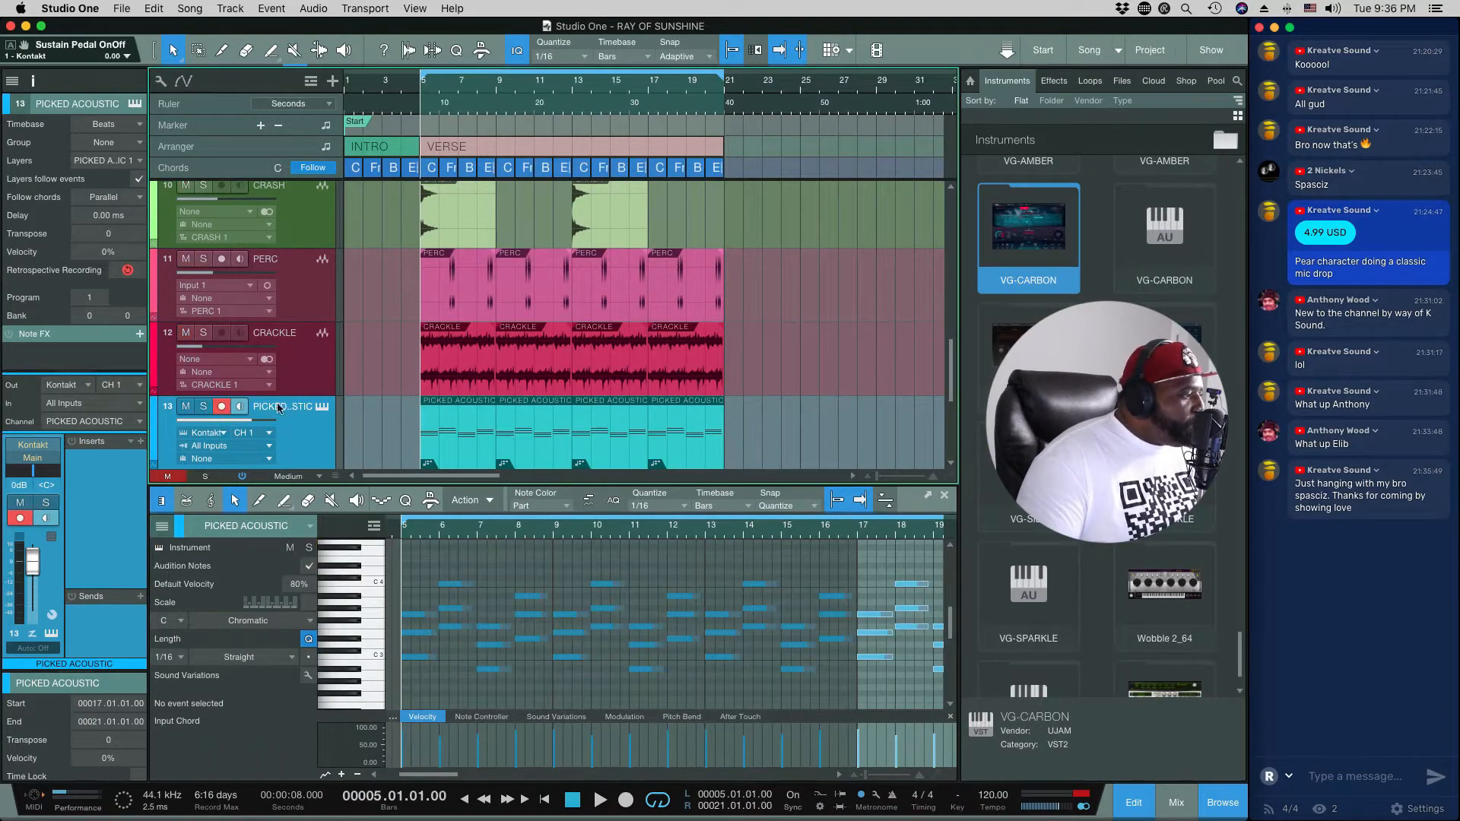
scroll(375, 403, down, 5)
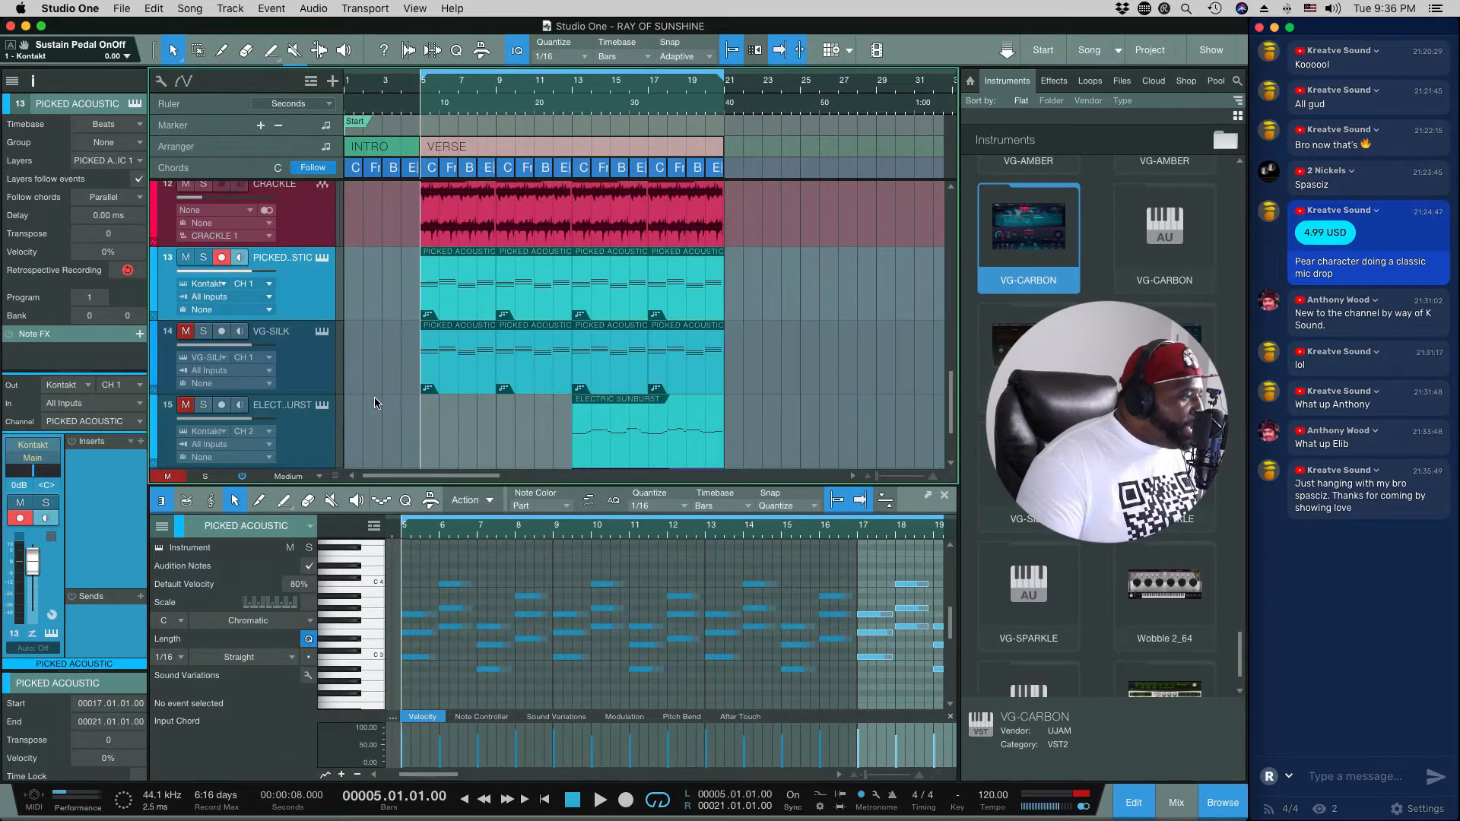
click(293, 382)
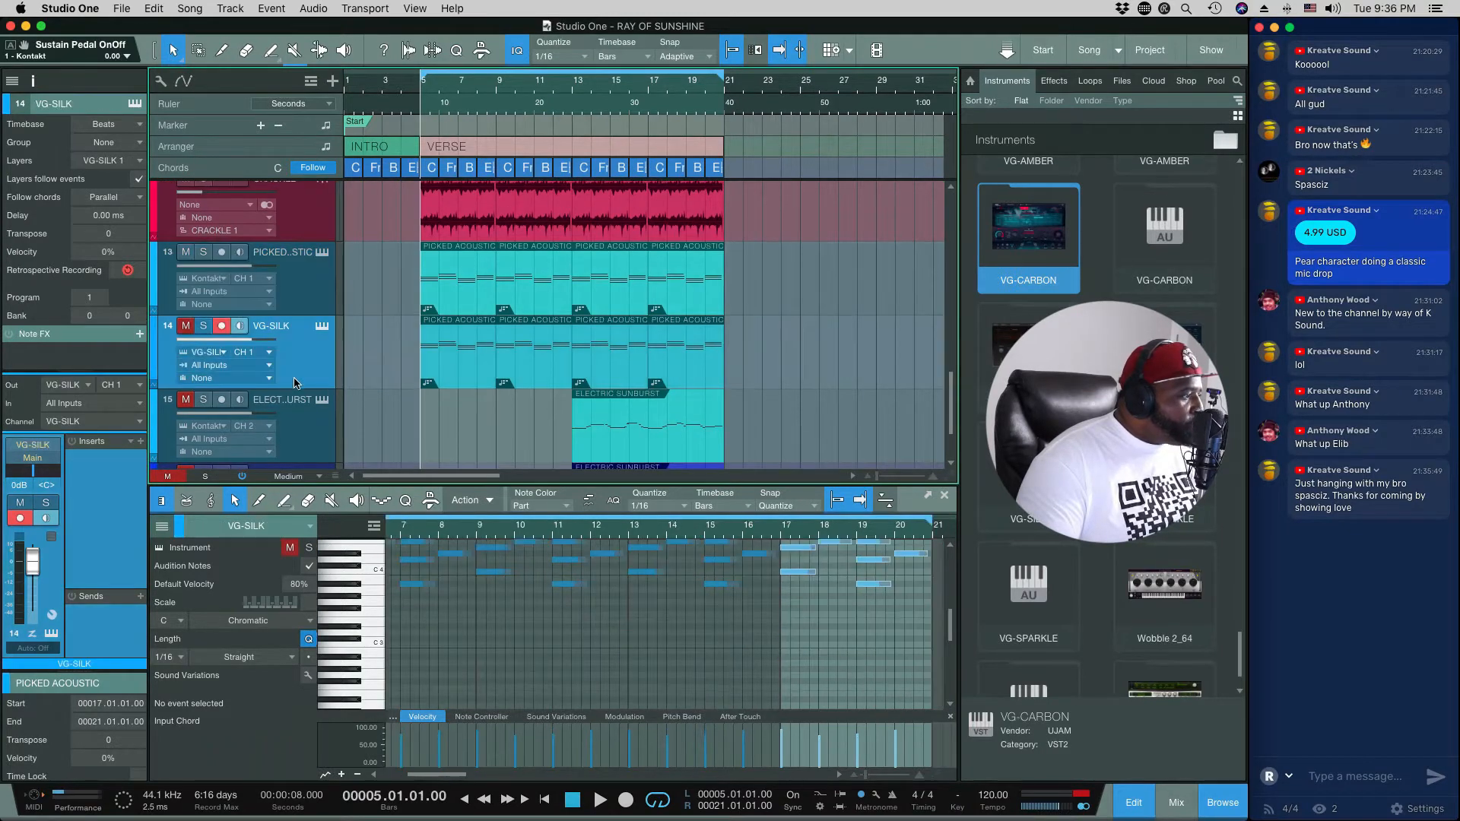
click(322, 327)
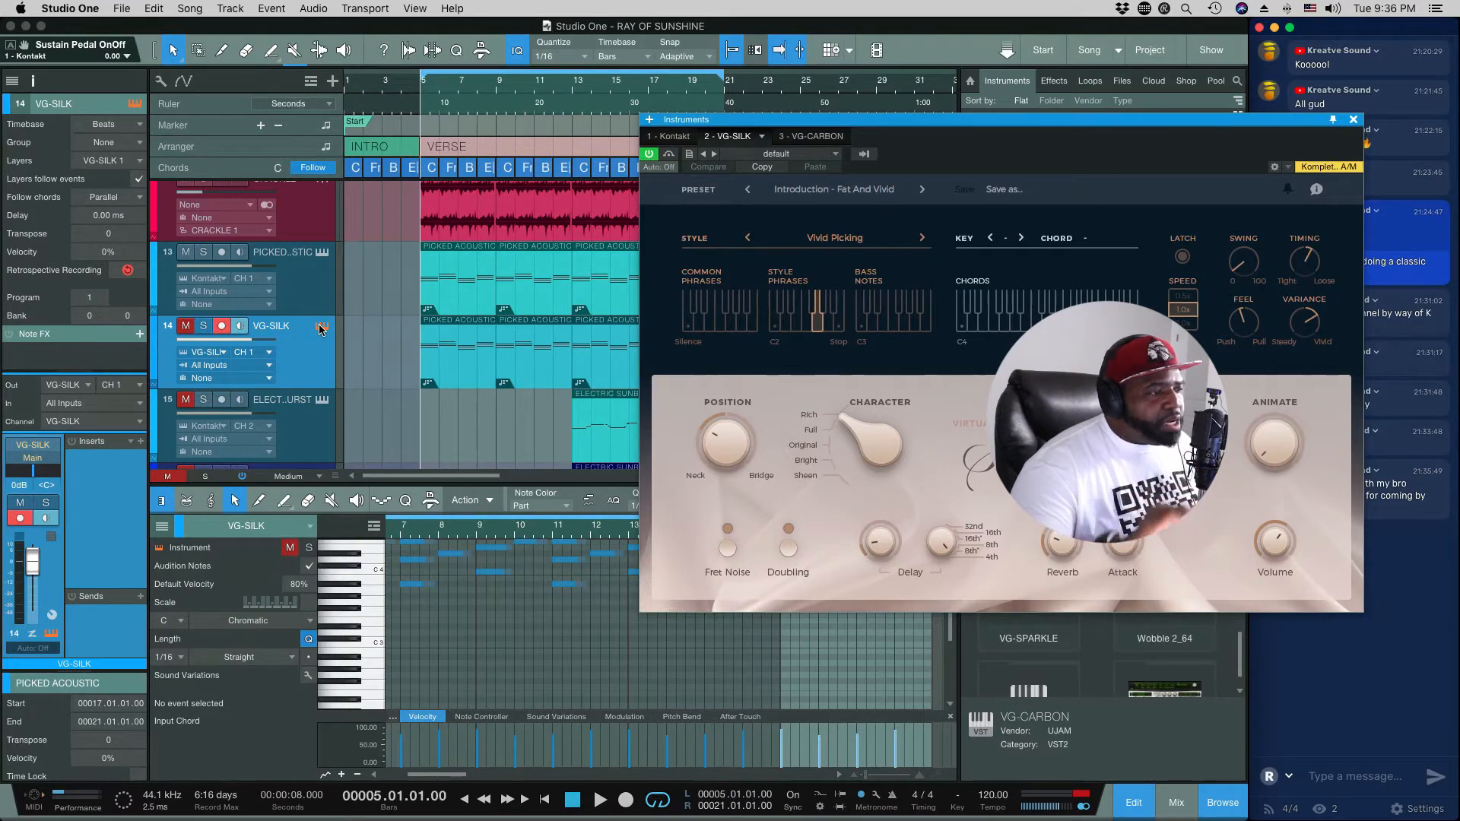
Step: Solo the VG-SILK track, audition its Vivid Picking style and close the instrument window
key(space)
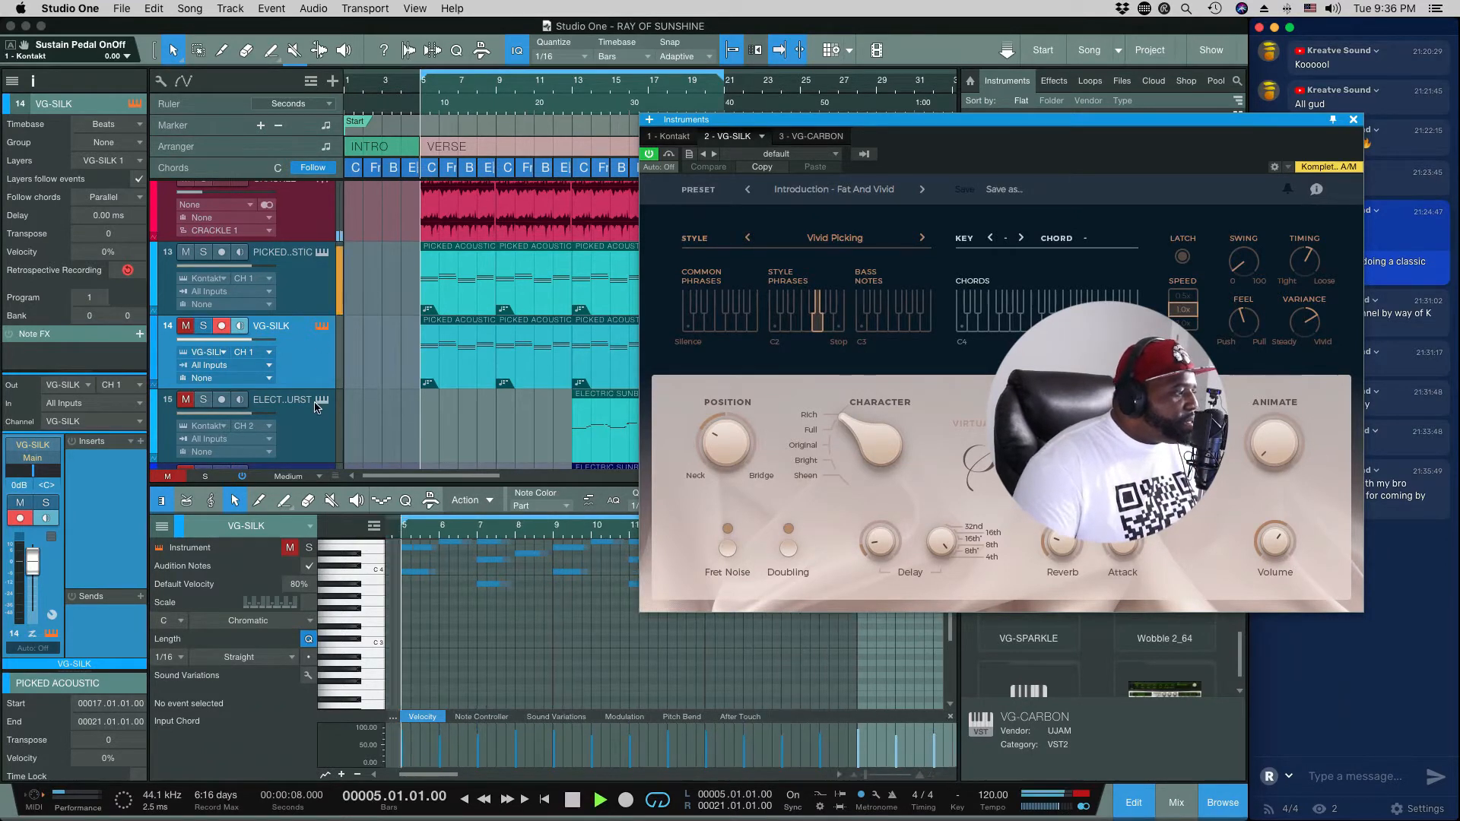
key(space)
click(204, 326)
key(space)
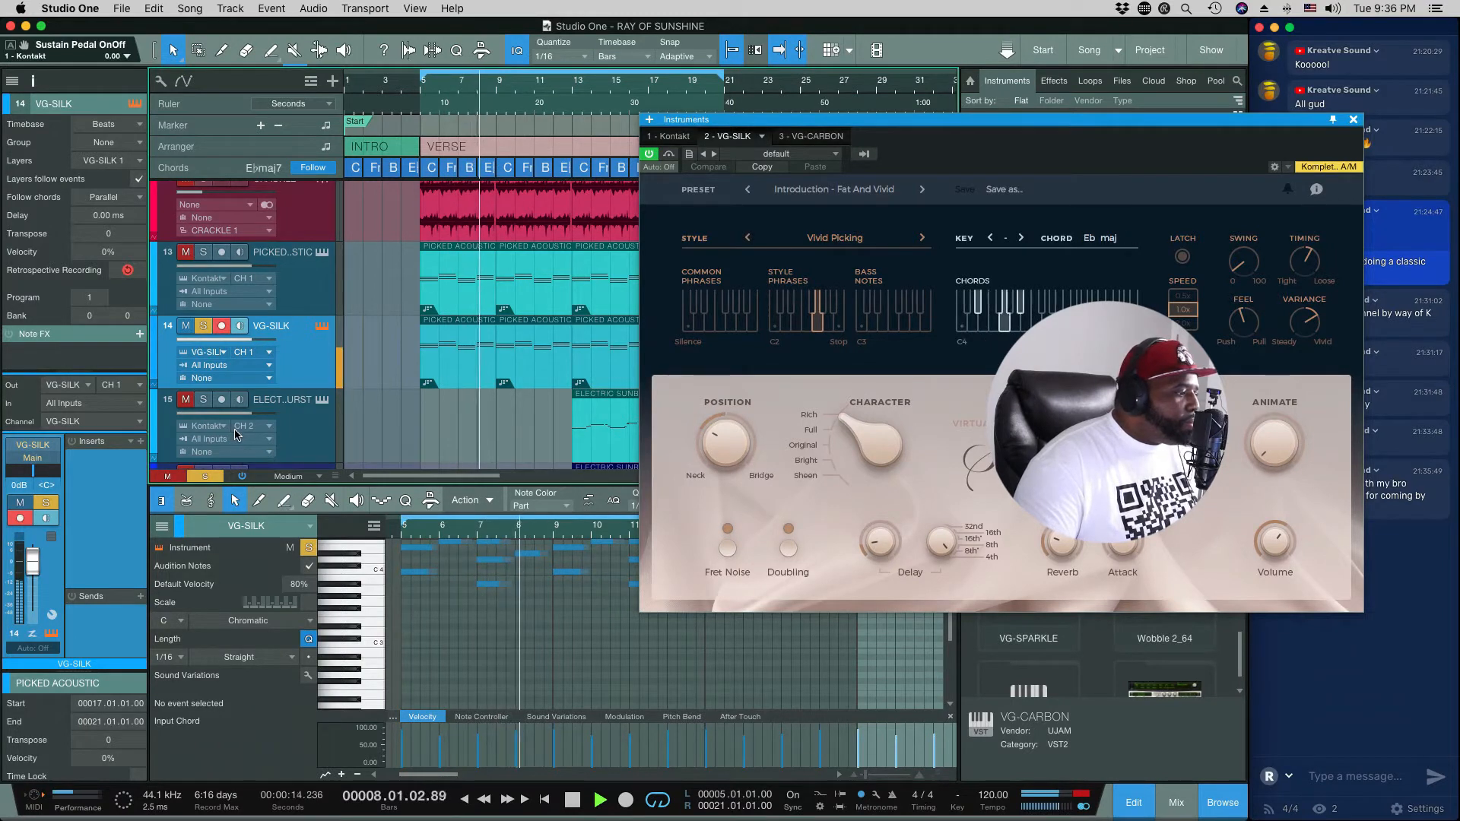
key(space)
click(1354, 121)
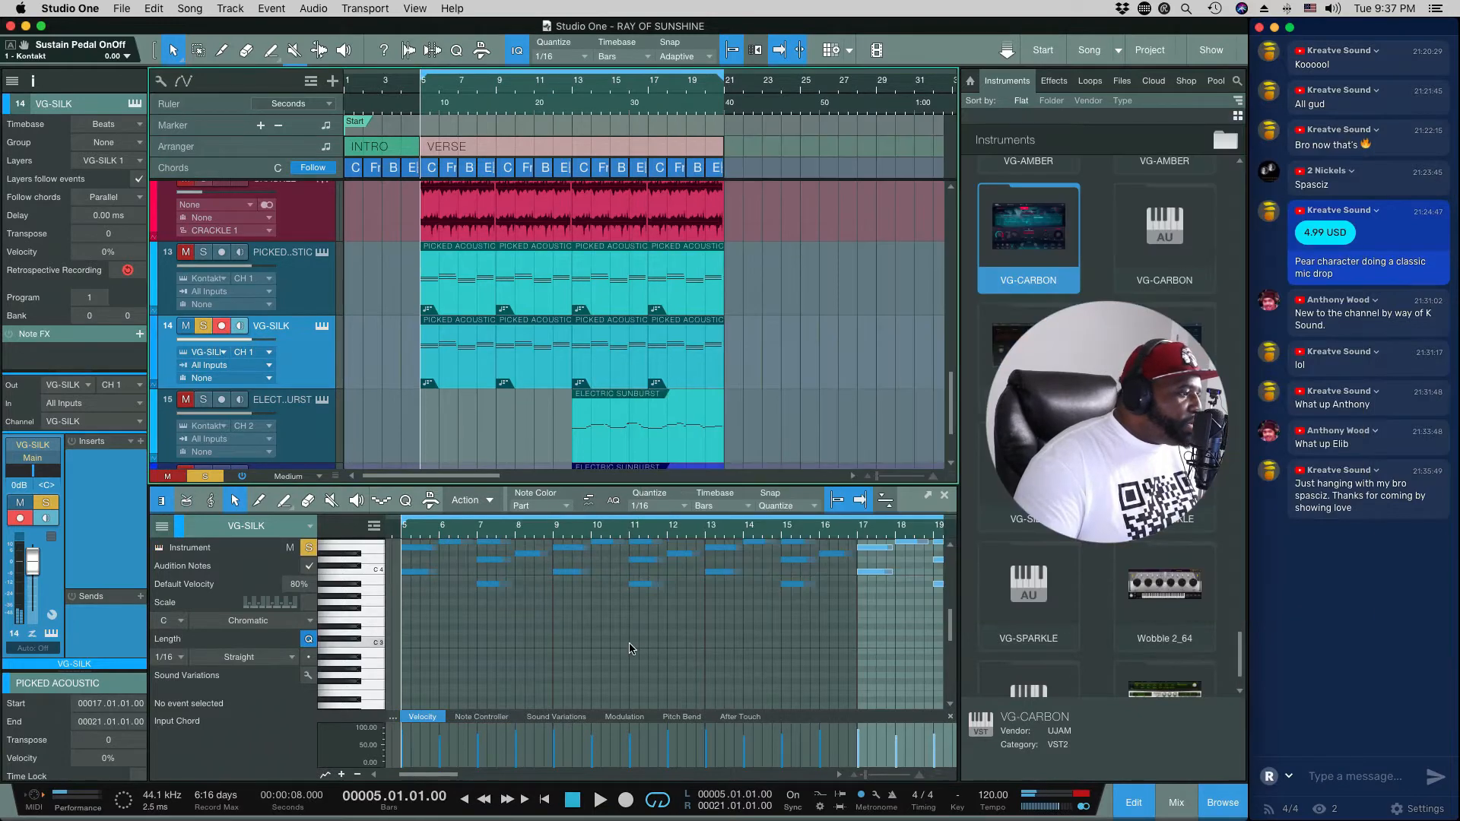
Step: Delete the repeated events from bar 9 onward on the VG-SILK and Picked Acoustic tracks
drag(776, 367, 533, 369)
key(Delete)
drag(772, 292, 520, 296)
key(Delete)
Step: Lengthen the notes of the first two chords in the Picked Acoustic part to fill bars 5 and 6
click(464, 293)
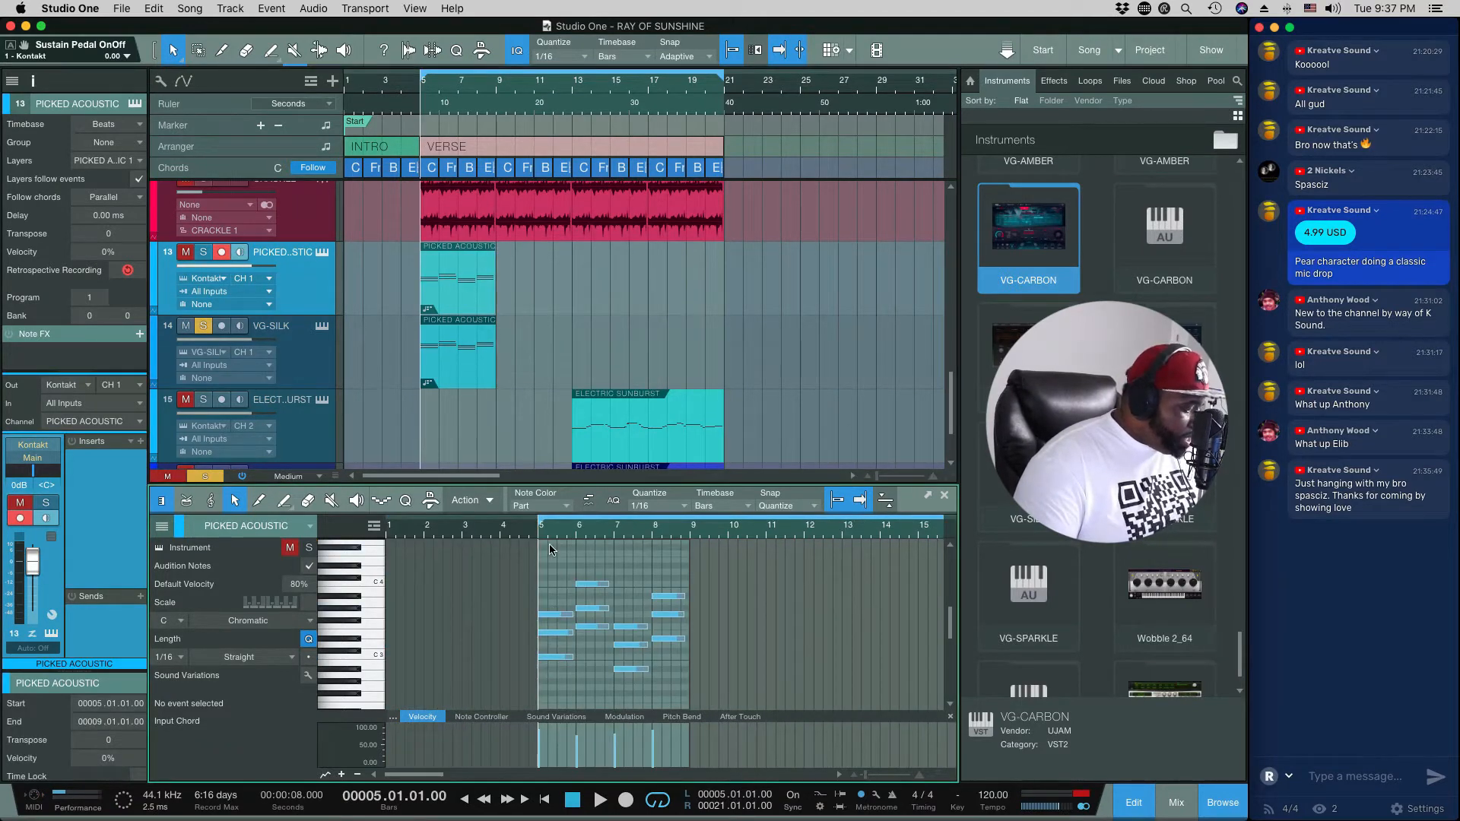
key(e)
key(e)
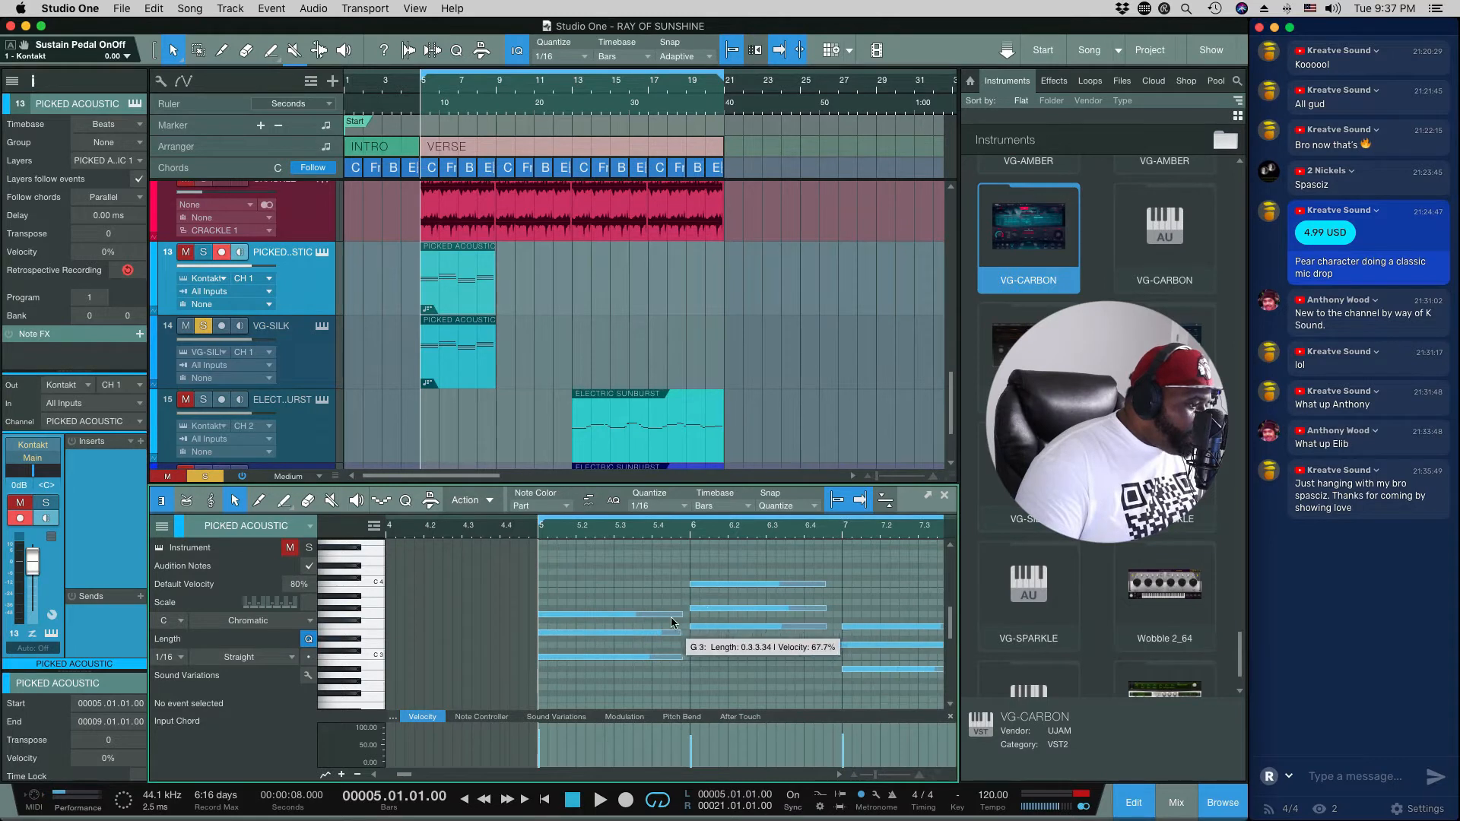
drag(674, 615, 689, 659)
drag(826, 585, 841, 630)
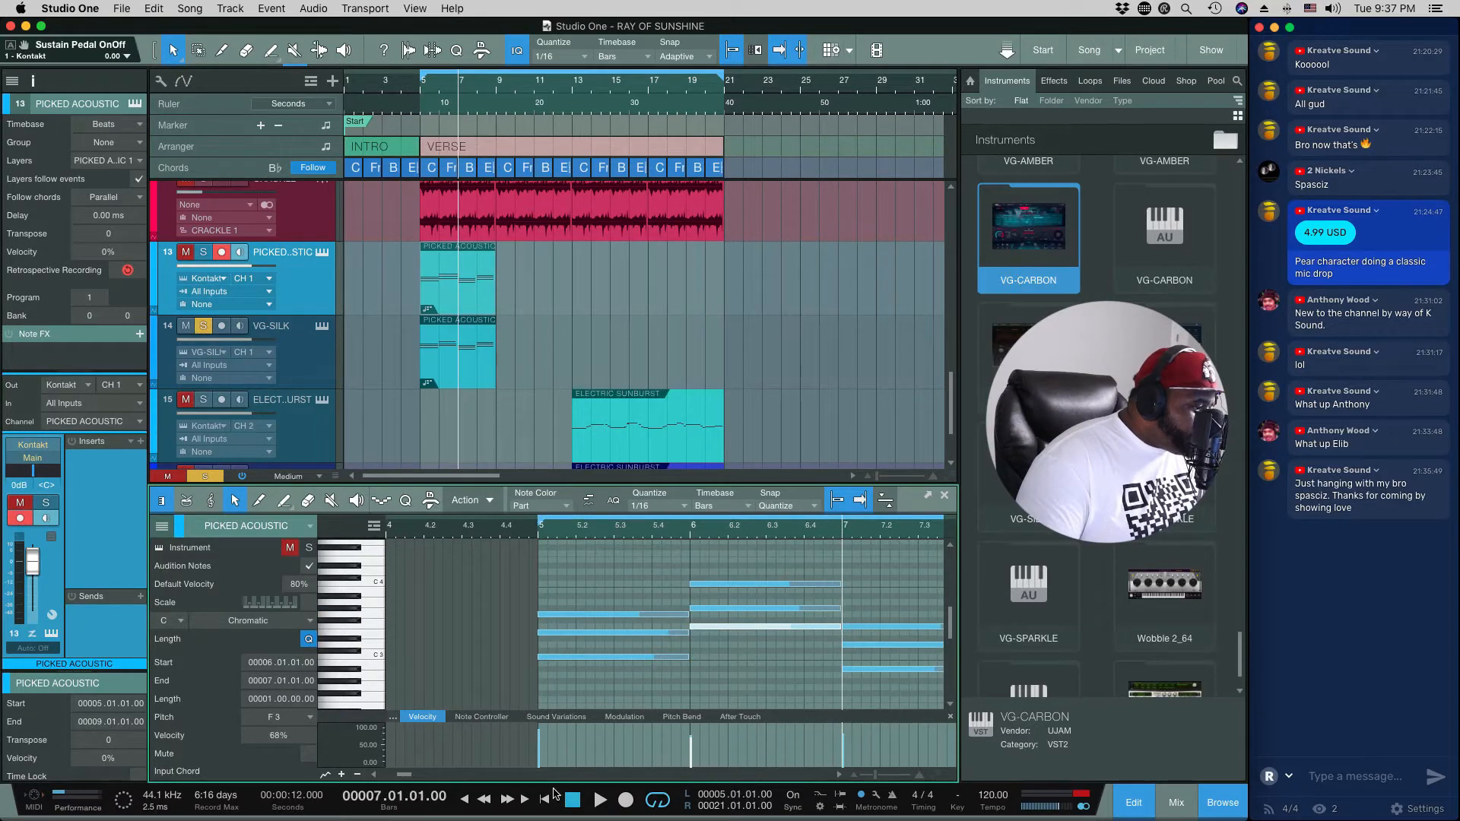
Step: Lengthen the notes of the last two Picked Acoustic chords to fill bars 7 and 8
drag(402, 775, 411, 776)
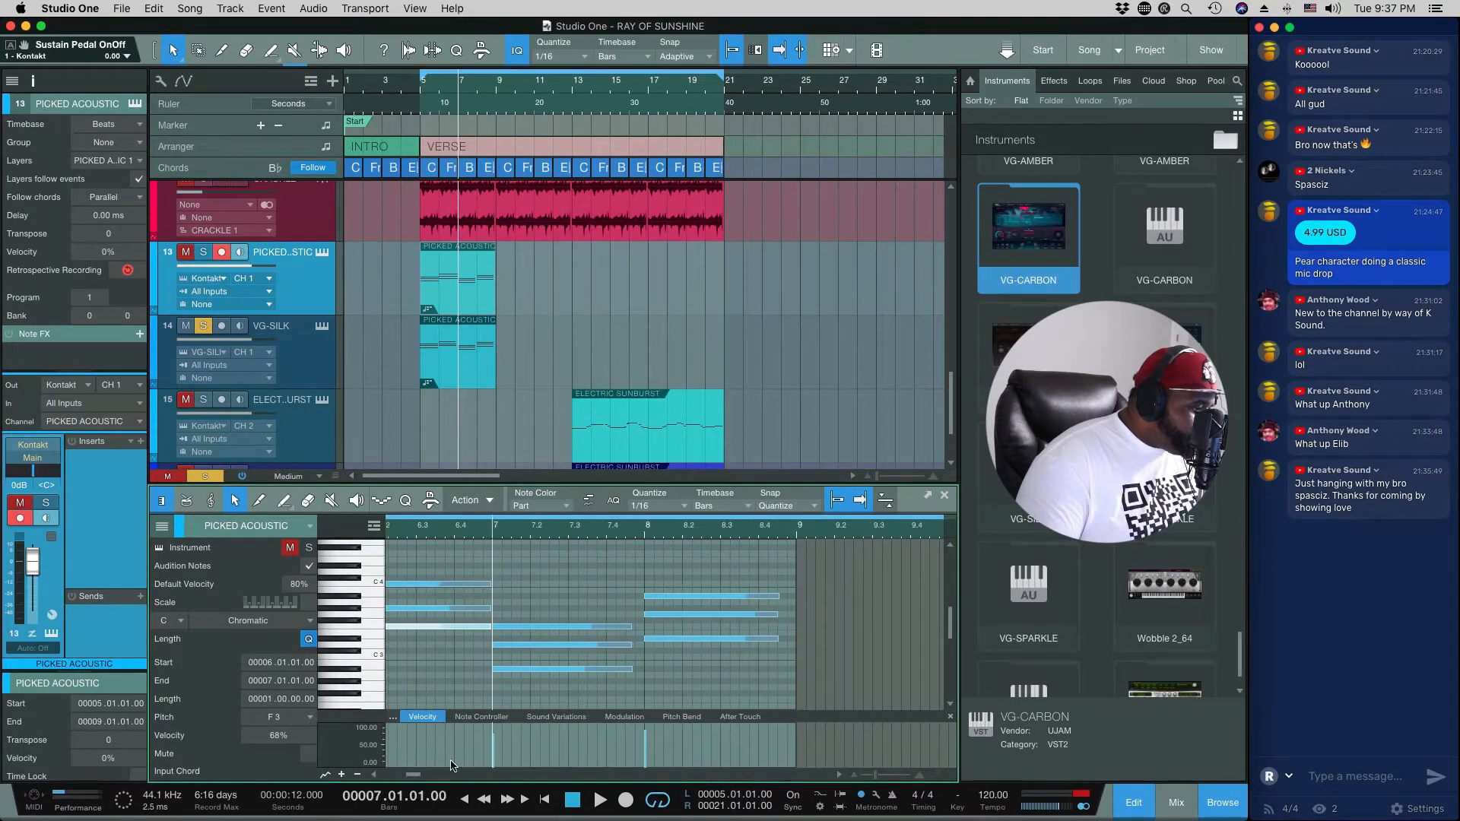
drag(635, 628, 643, 671)
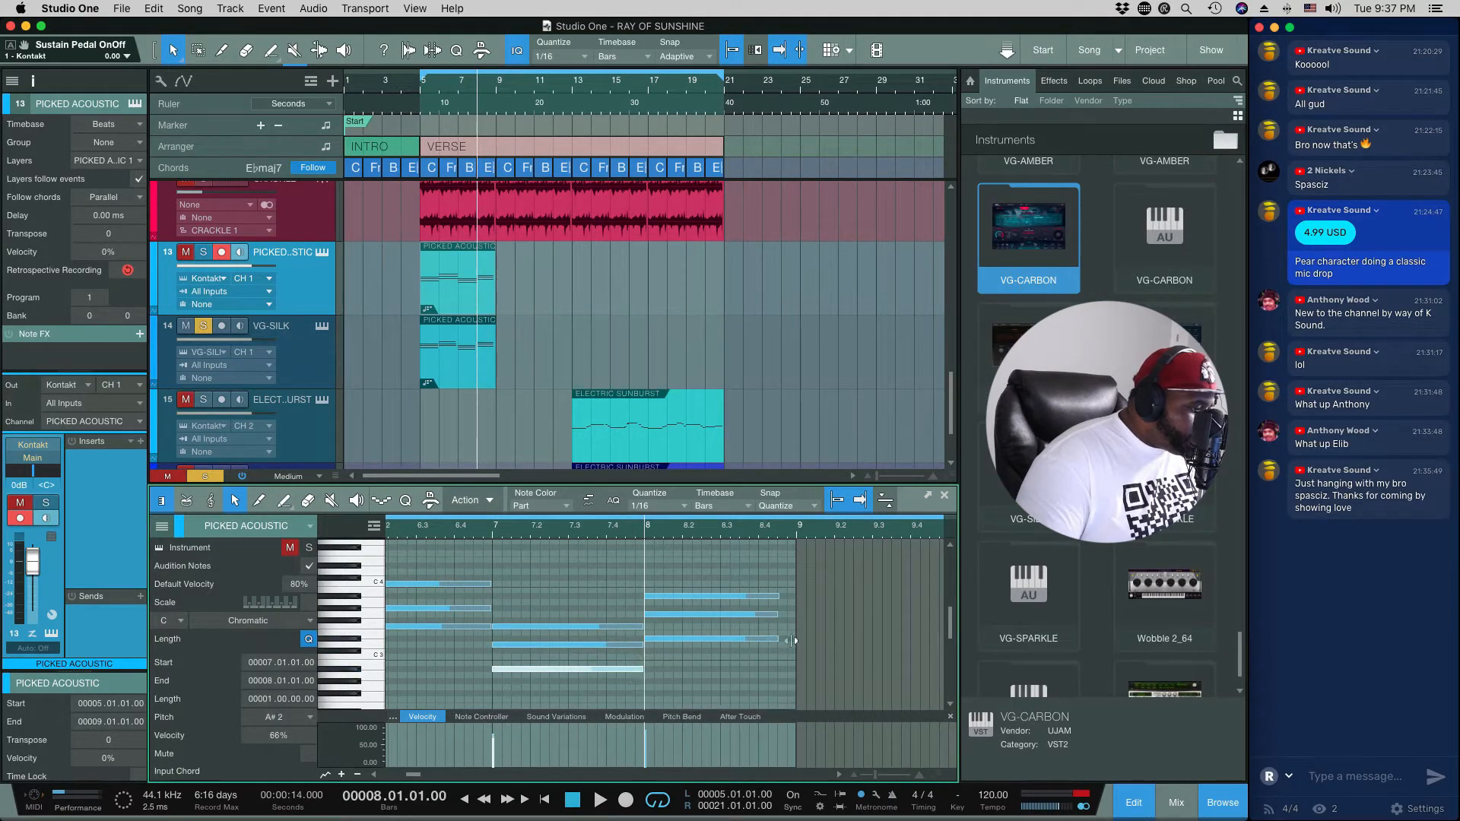
drag(780, 595, 792, 641)
click(783, 615)
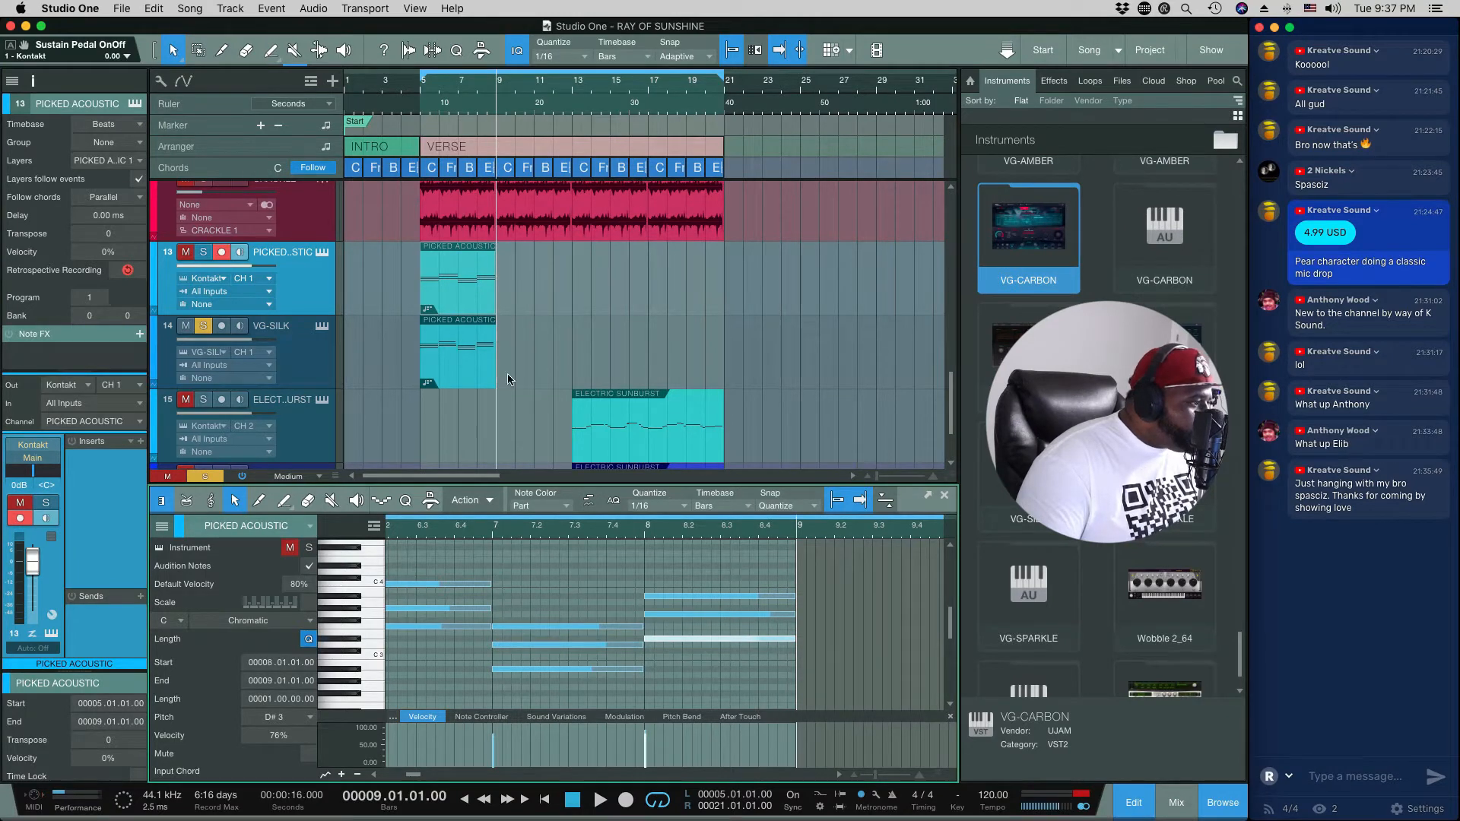
Step: Lengthen the notes of the first two chords in the VG-SILK part to fill bars 5 and 6
click(478, 354)
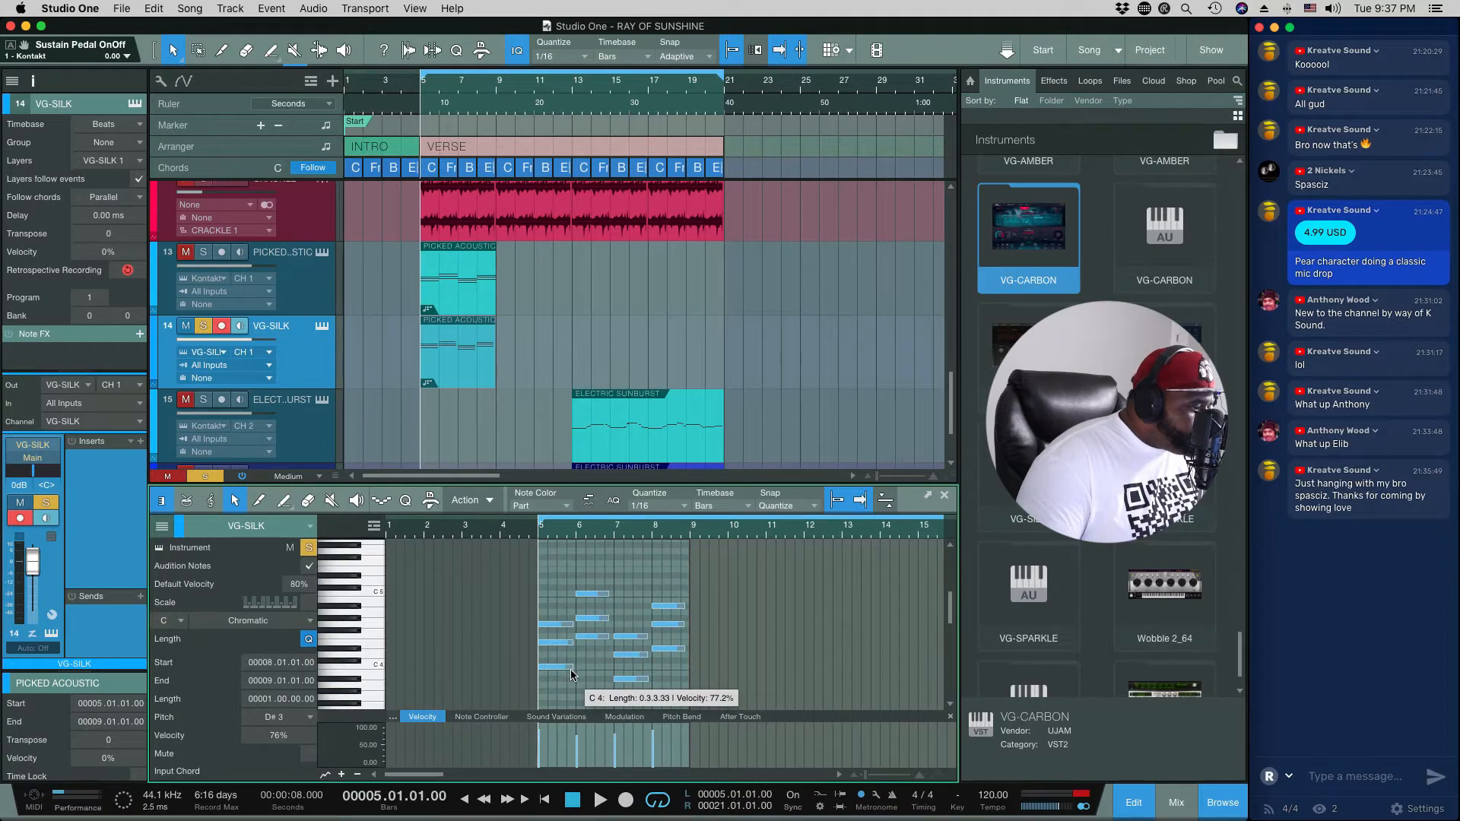
click(477, 361)
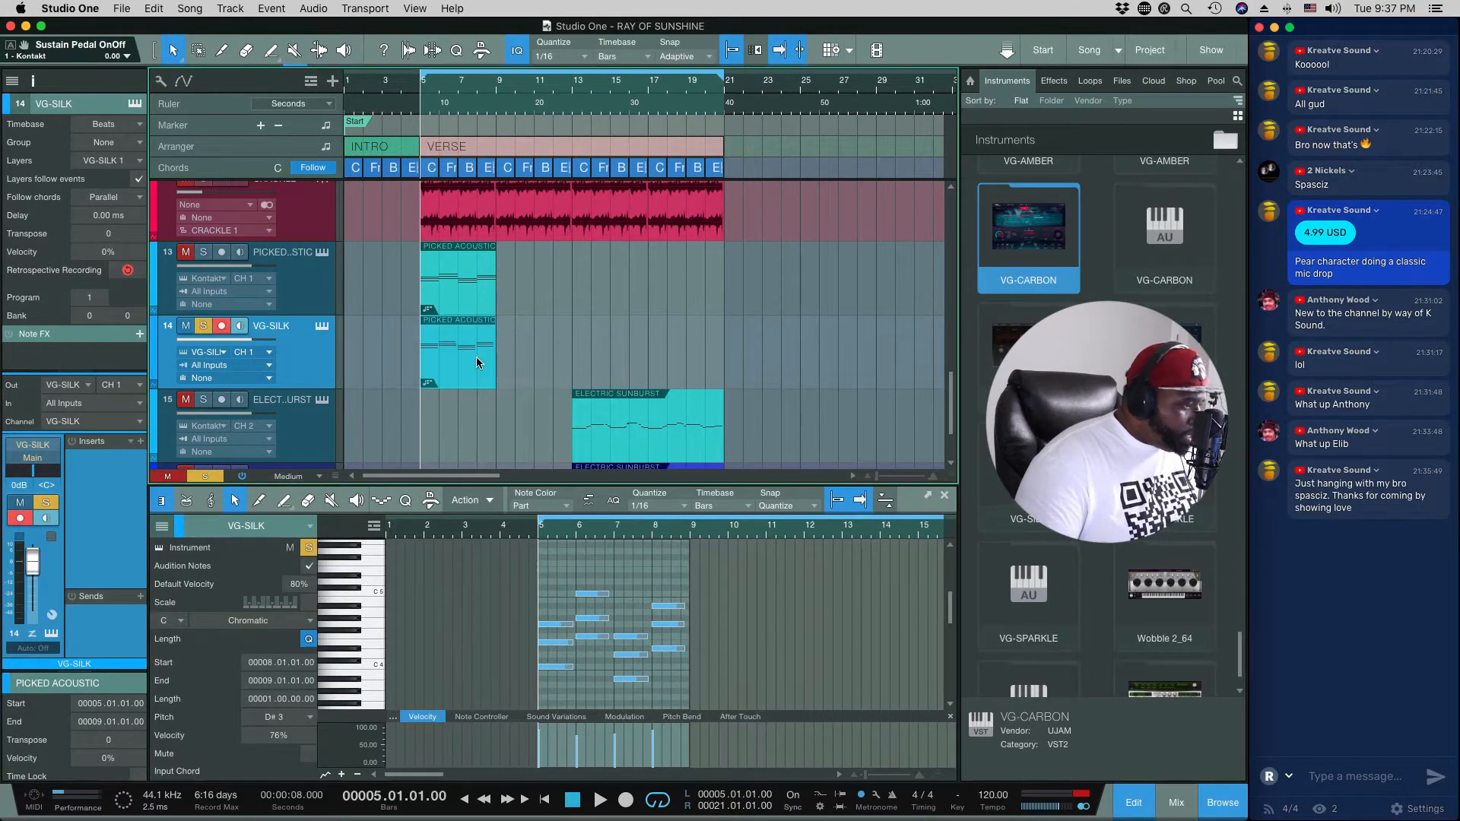
key(e)
key(e)
click(564, 611)
key(e)
key(e)
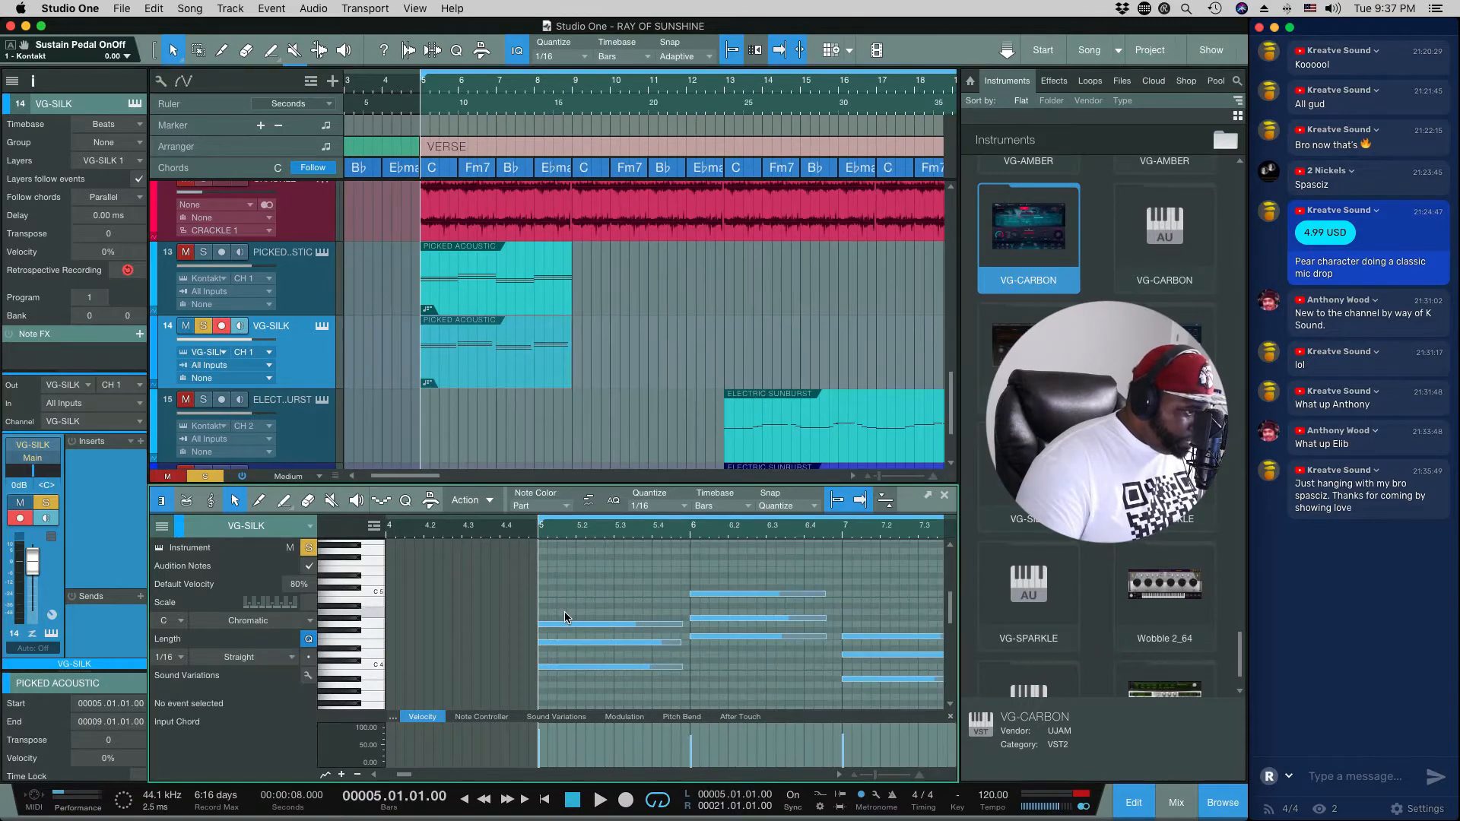
drag(682, 625, 688, 669)
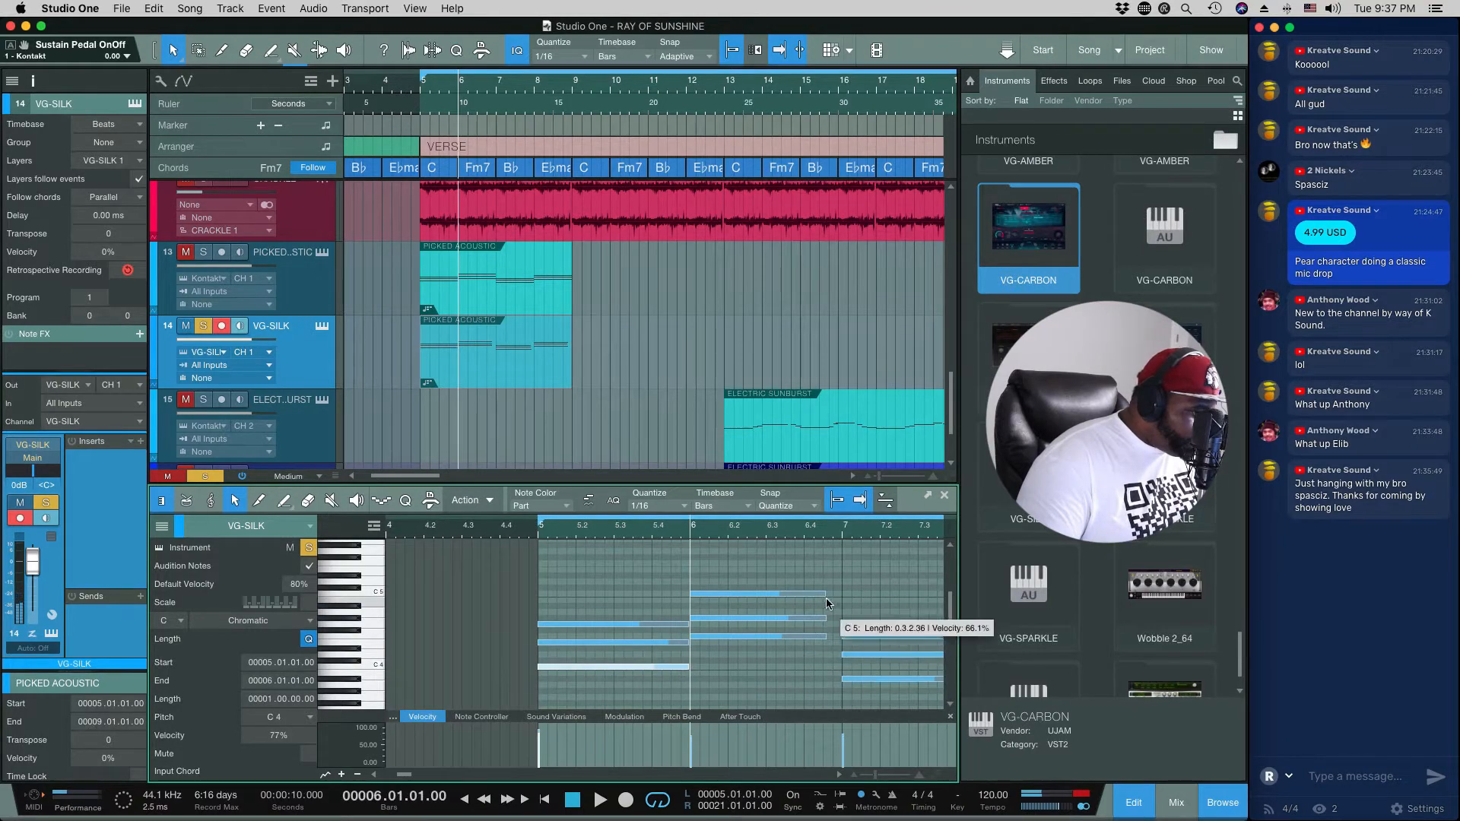
drag(826, 595, 840, 620)
drag(826, 637, 843, 638)
Step: Lengthen the notes of the last two chords in the VG-SILK part to fill bars 7 and 8
drag(404, 775, 411, 775)
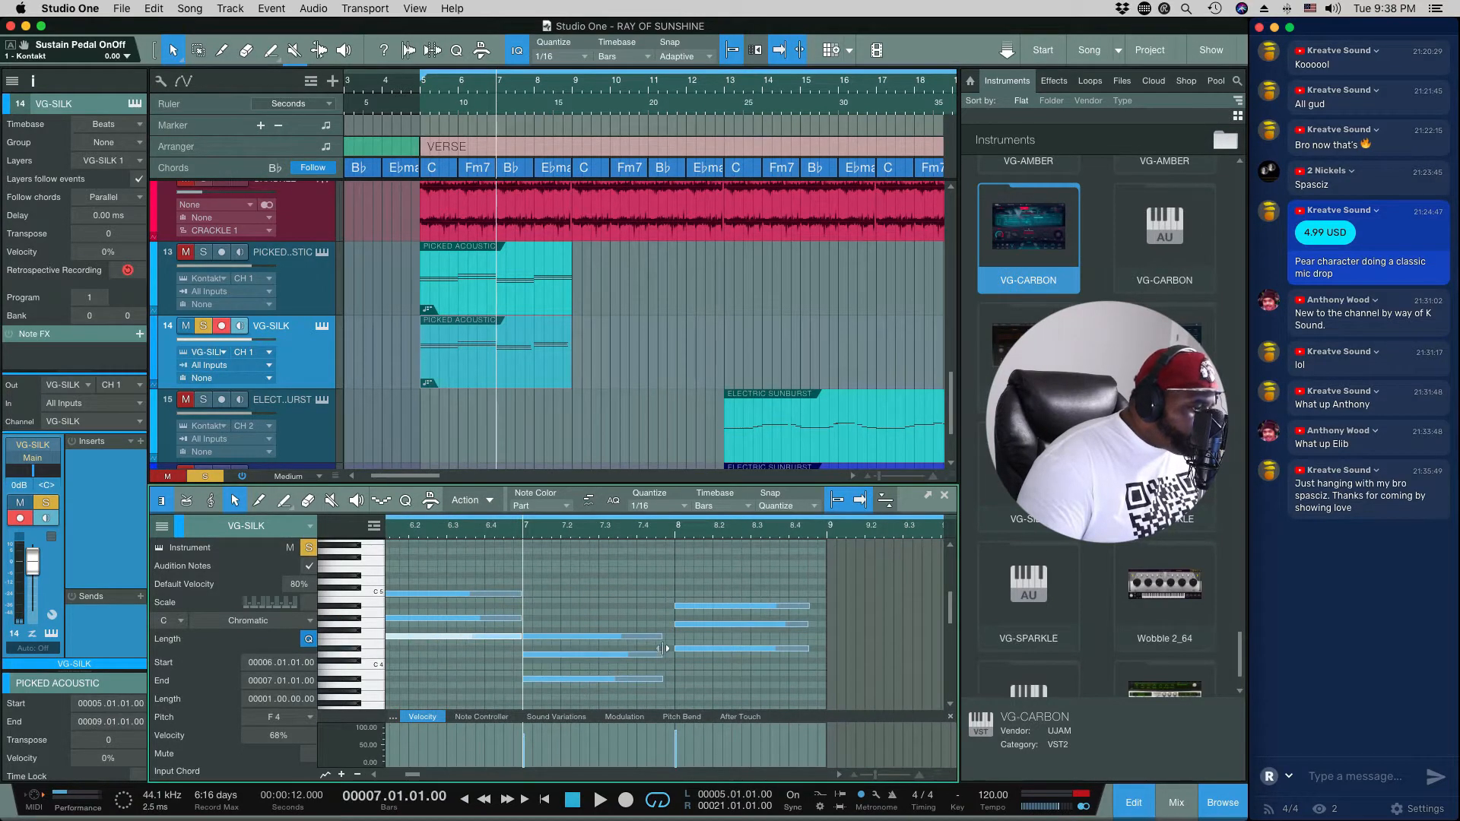
drag(663, 639, 676, 681)
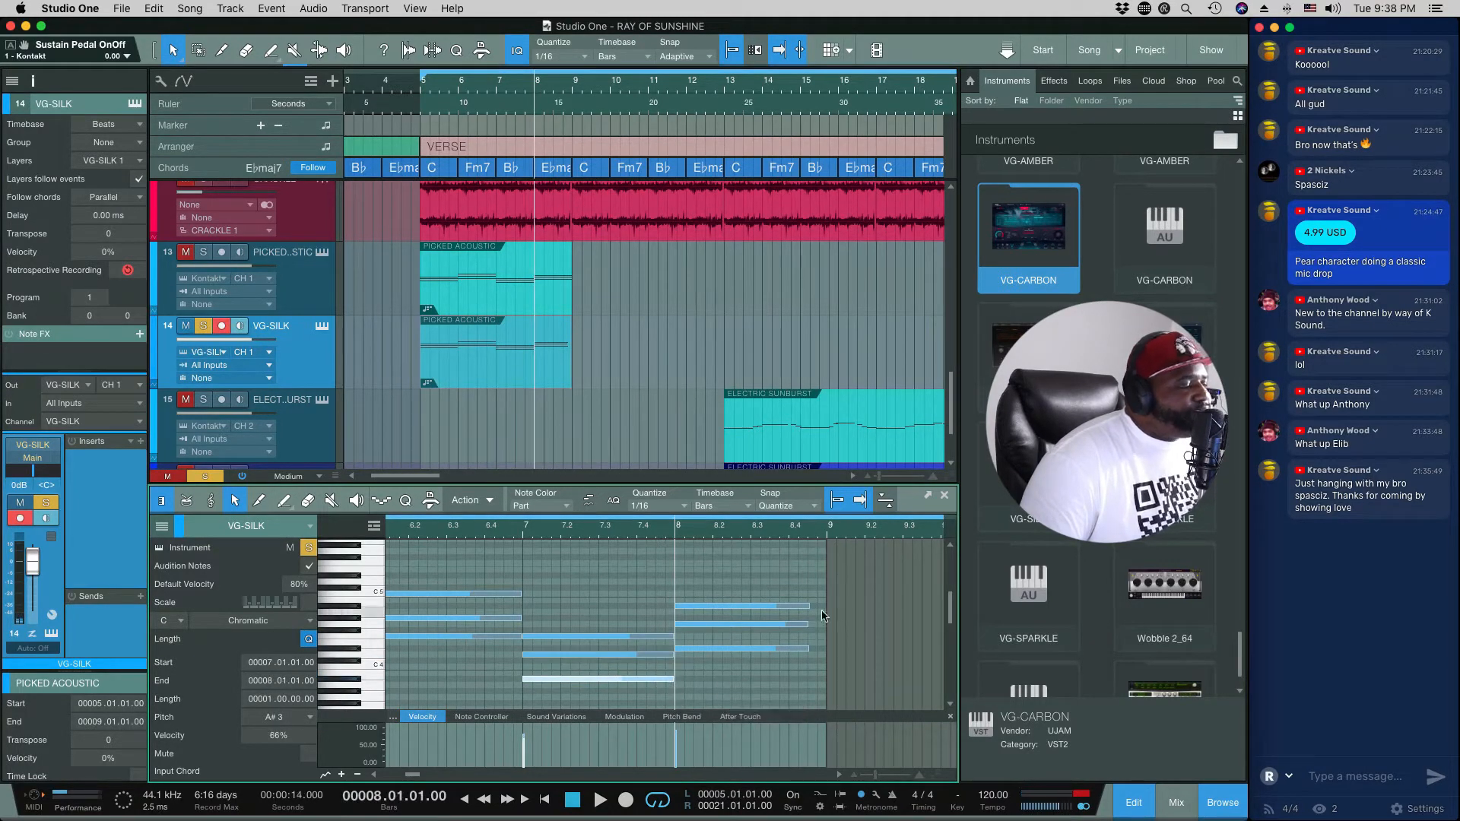
drag(811, 607, 826, 650)
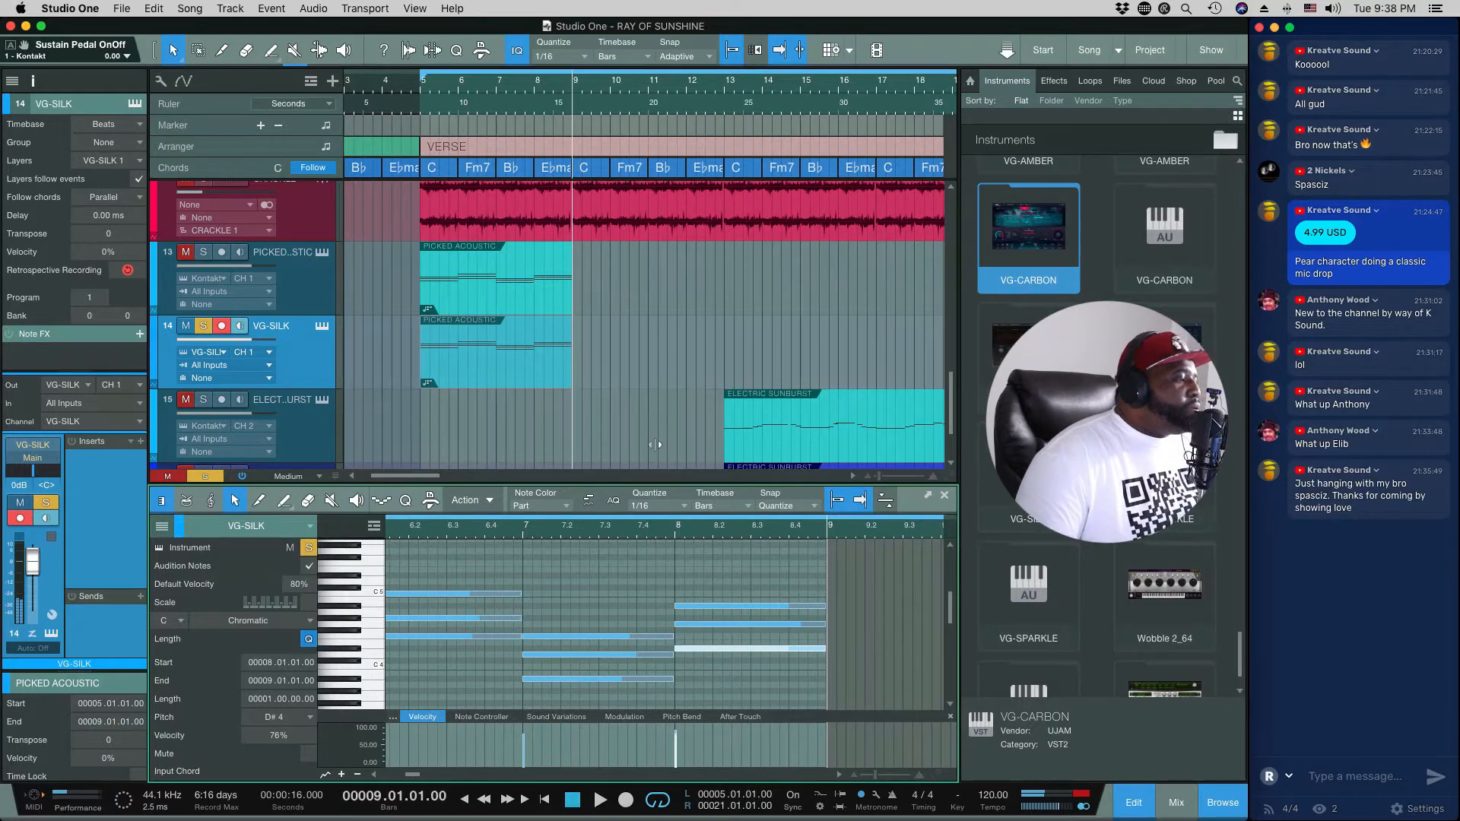
Step: Play the lengthened VG-SILK chords from bar 5 and check them in the instrument's window before closing it
click(419, 94)
key(space)
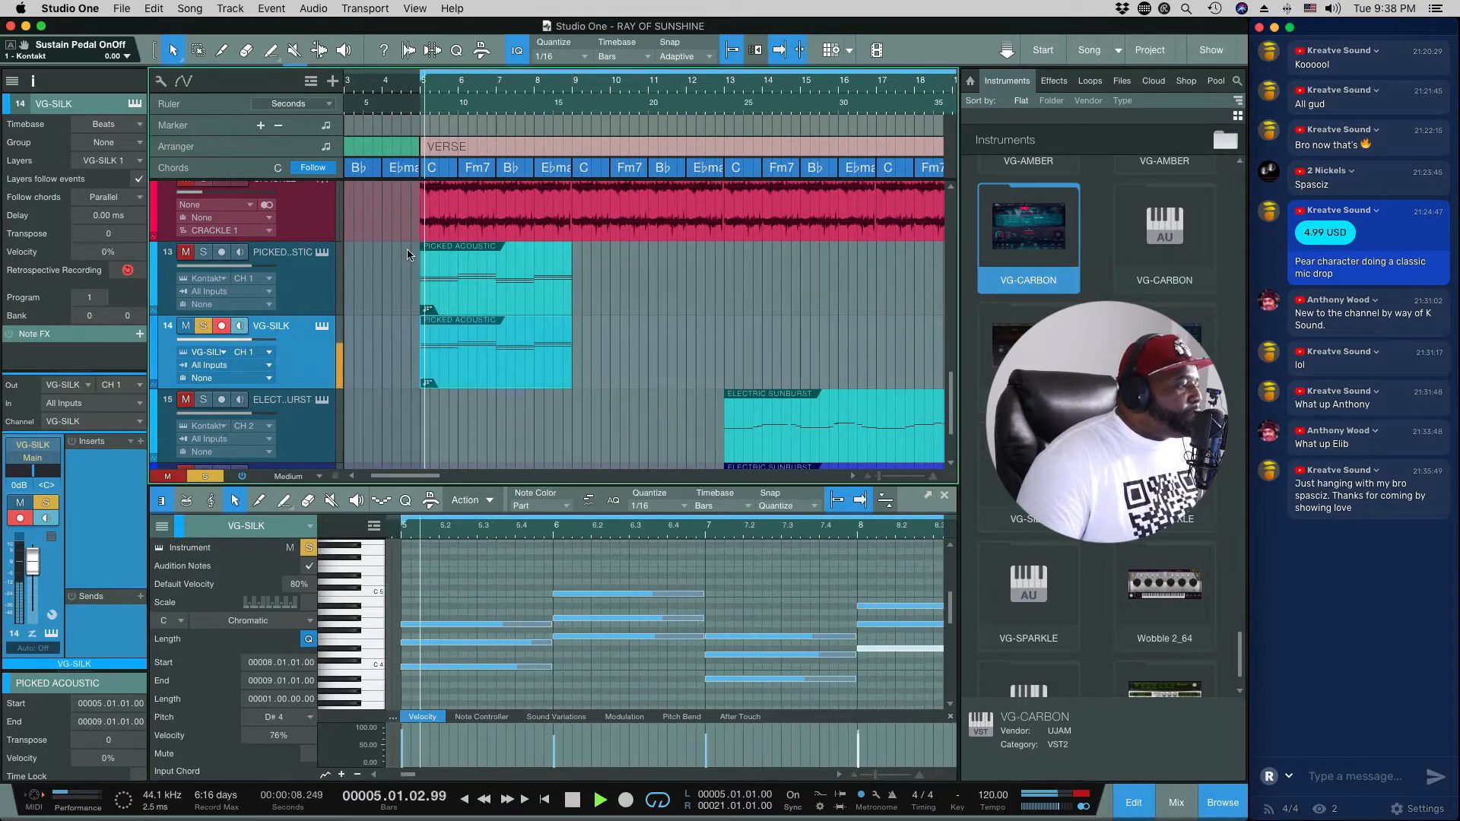
click(322, 327)
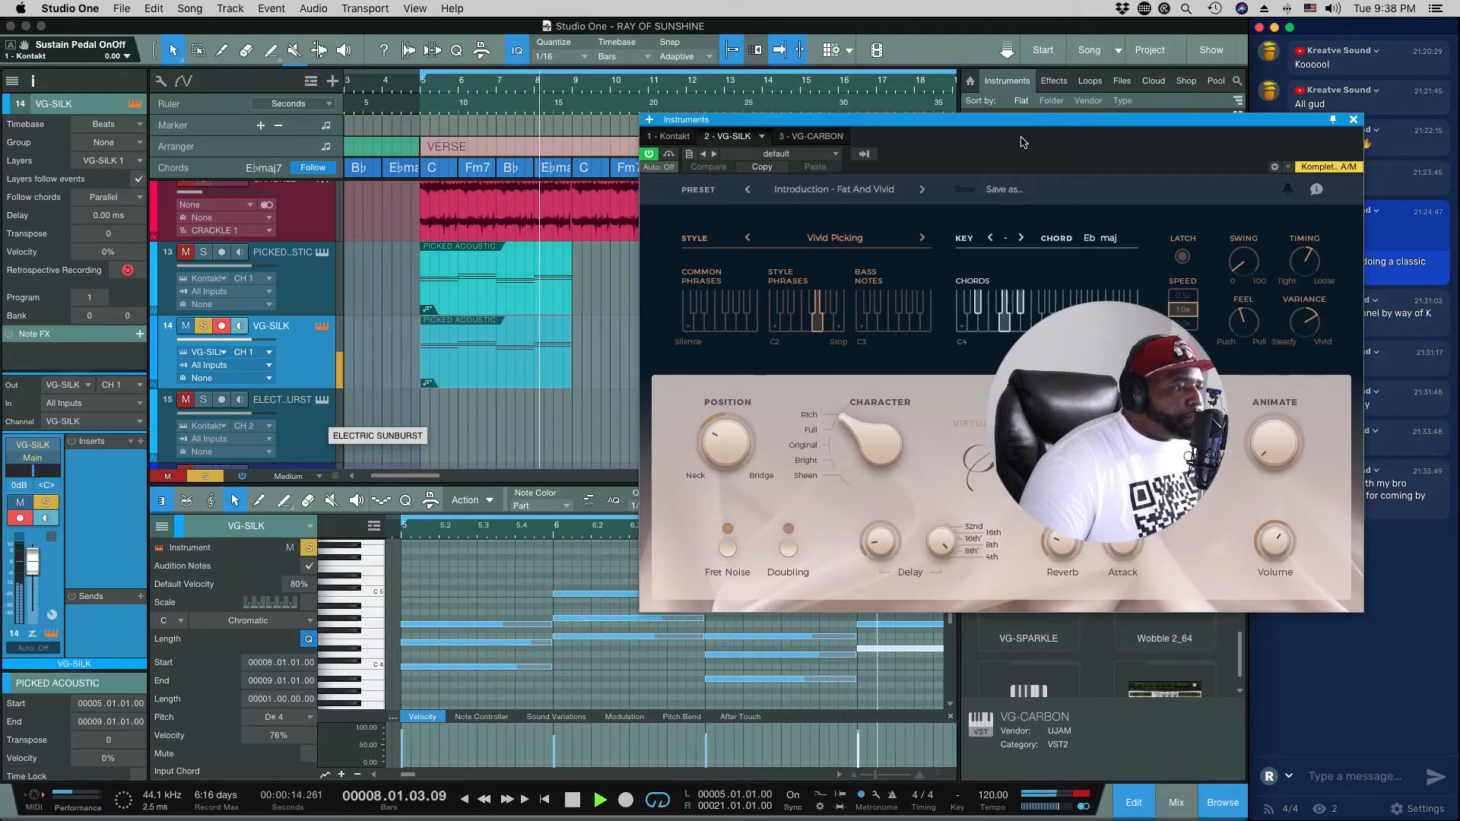
drag(1037, 125, 885, 137)
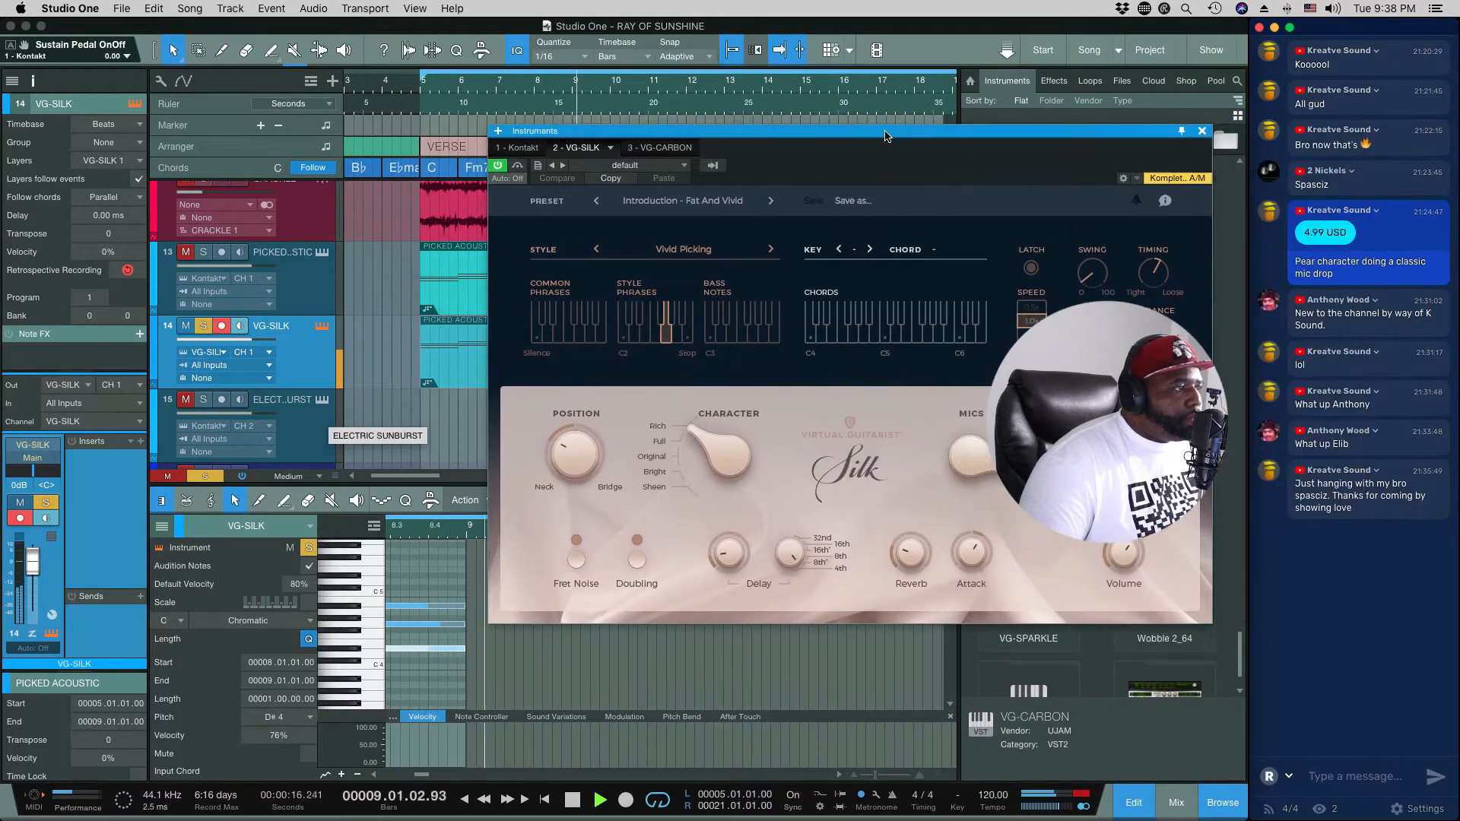
key(space)
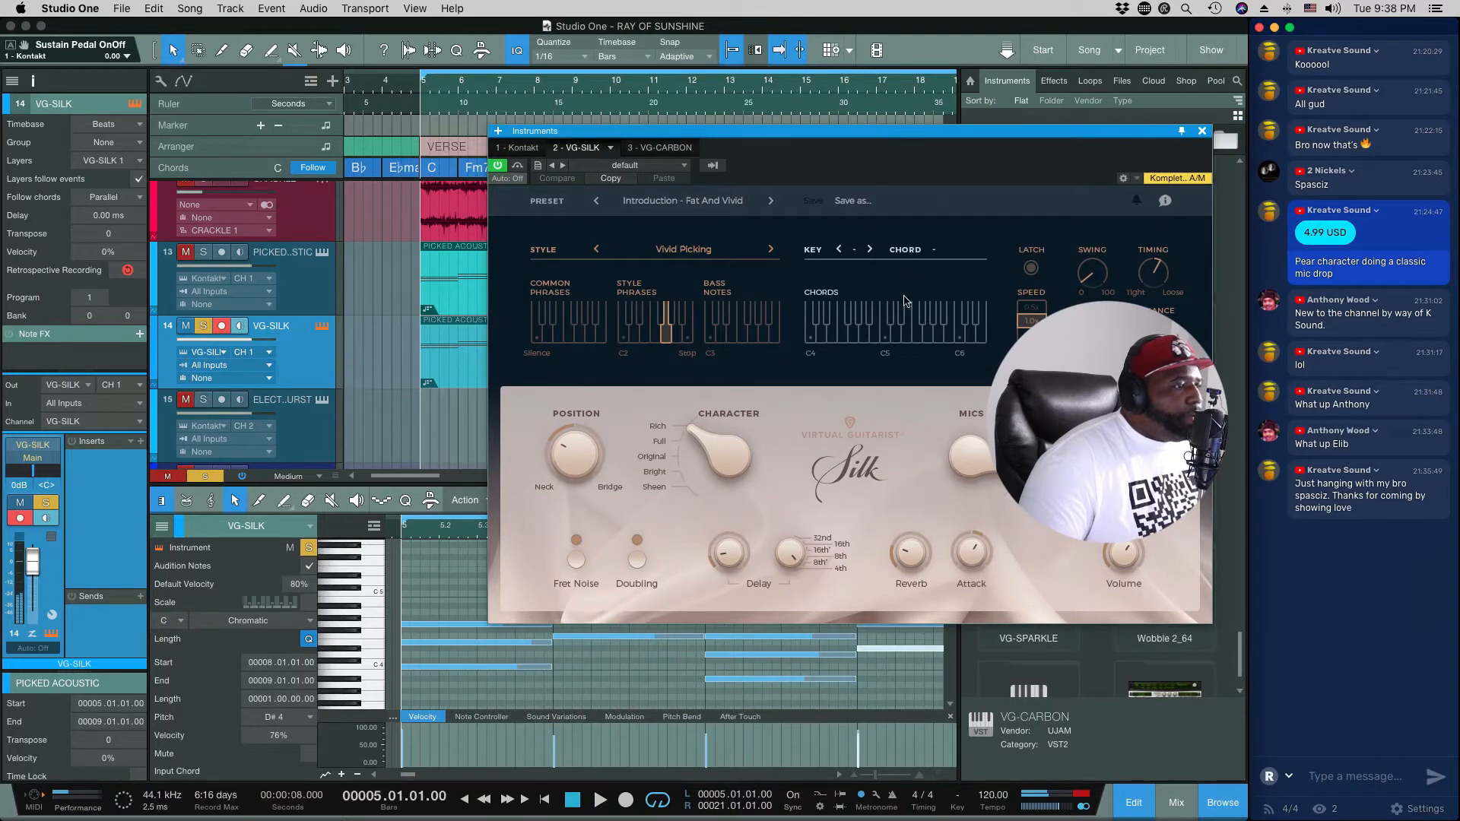
click(1203, 131)
Step: Duplicate the Picked Acoustic and VG-SILK parts three times so they fill the verse up to bar 21
key(w)
drag(606, 281, 421, 361)
key(d)
key(d)
key(d)
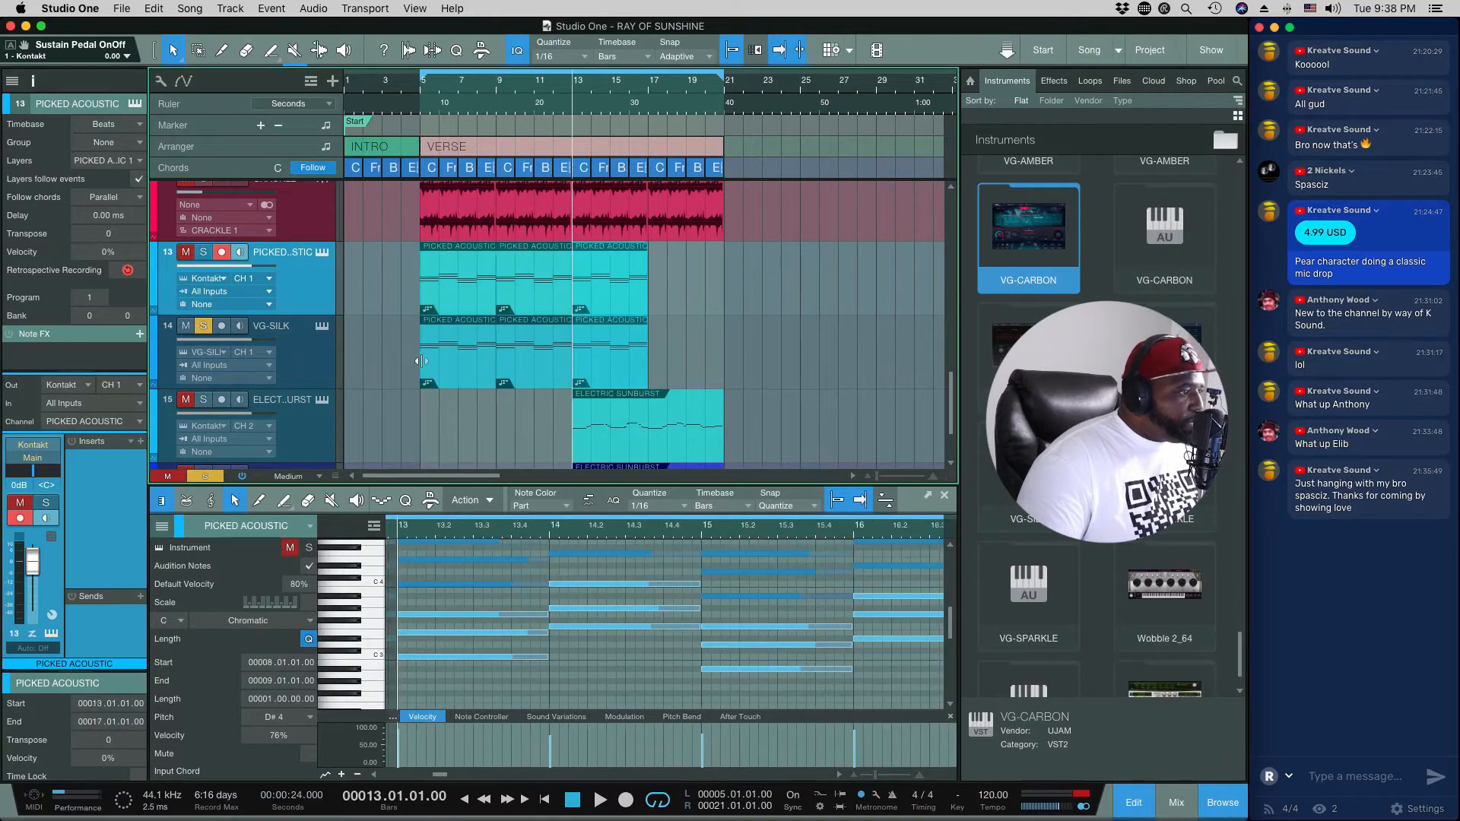
Step: Play the verse from bar 5 while turning VG-SILK's Position toward Bridge and setting its Character to Bright
click(419, 91)
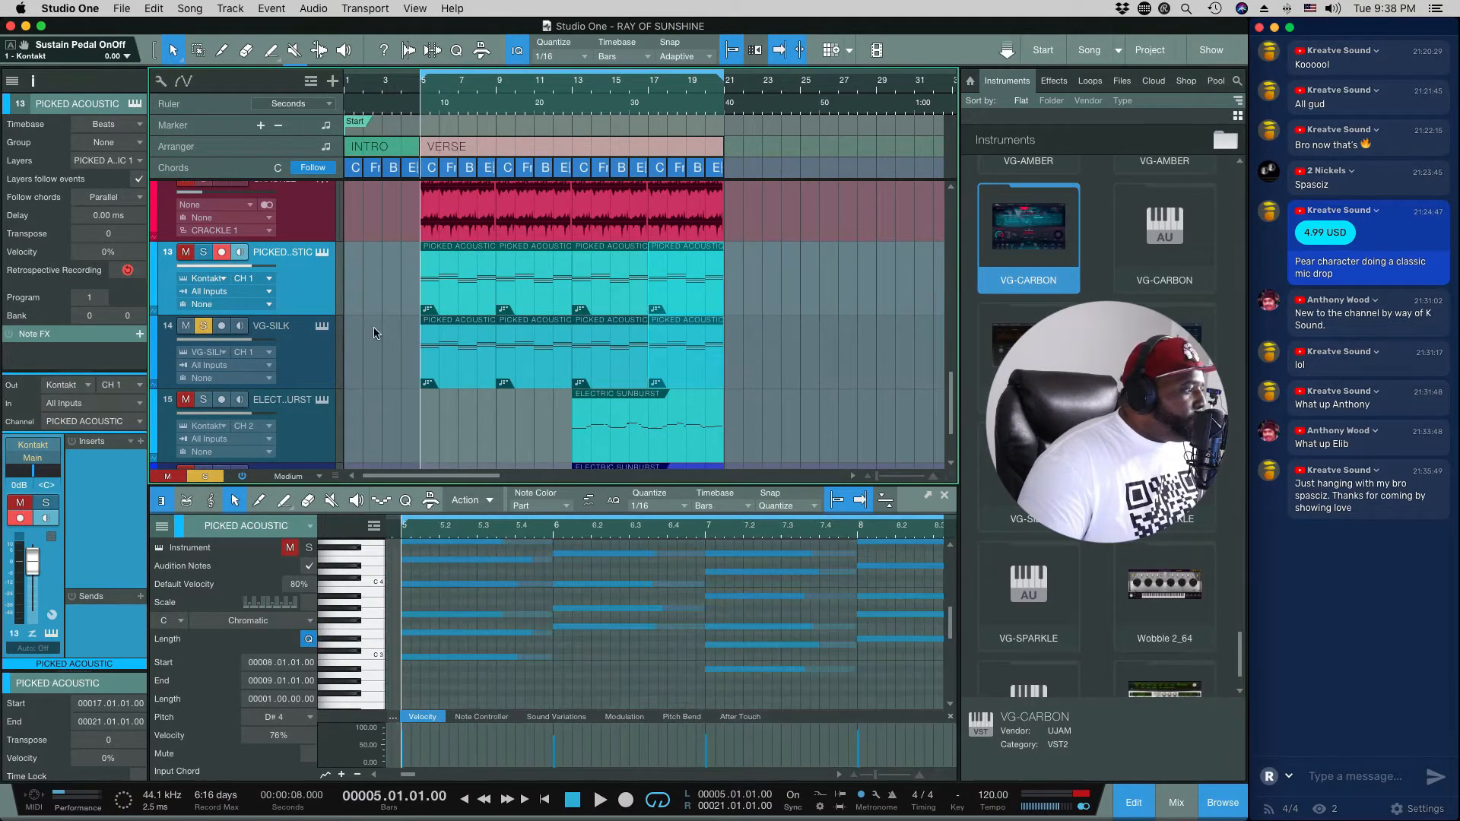
click(322, 328)
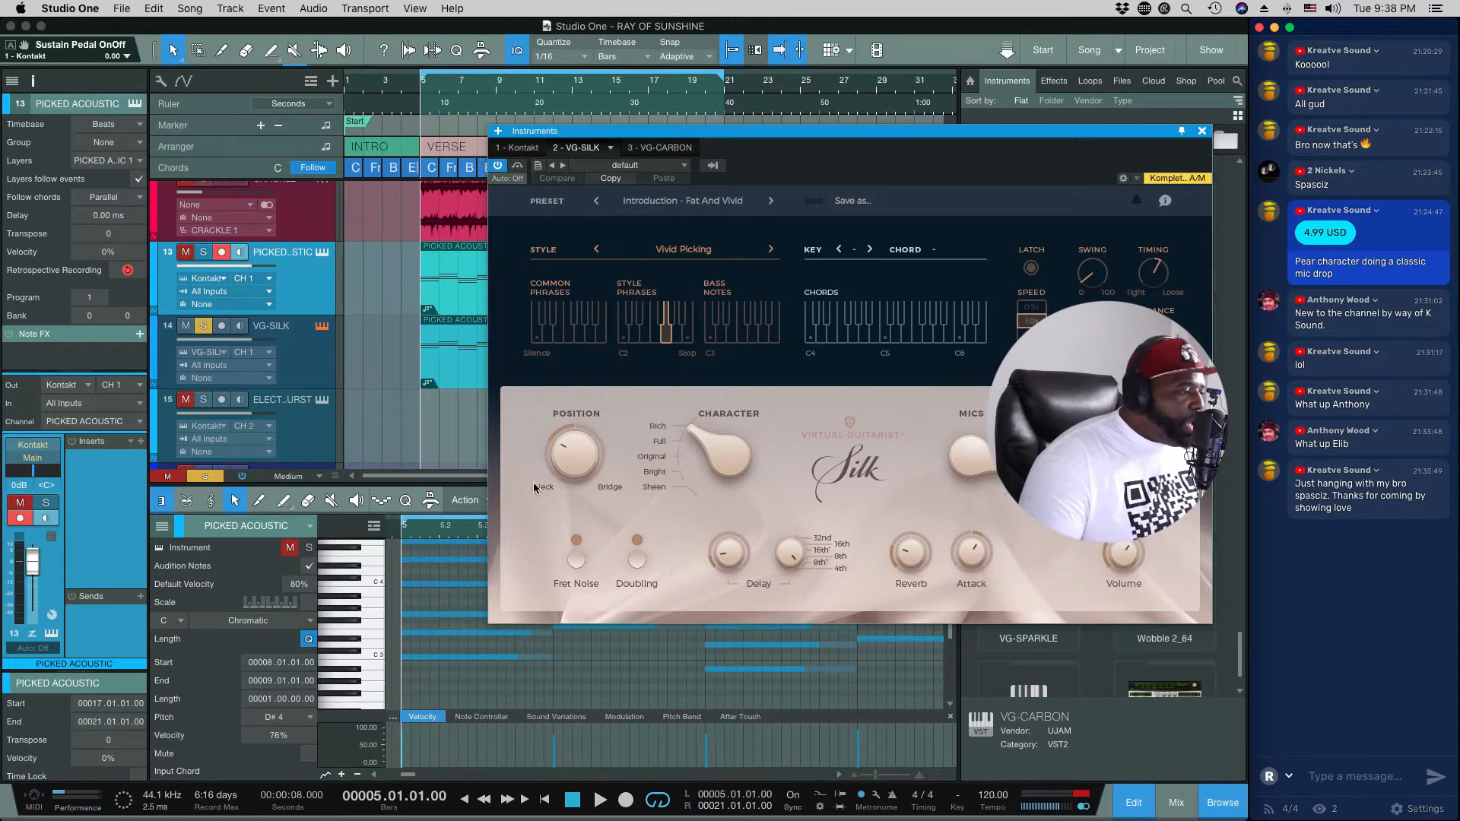
key(space)
drag(586, 470, 593, 358)
mouse_move(714, 440)
mouse_down()
mouse_move(713, 460)
mouse_move(697, 461)
mouse_up()
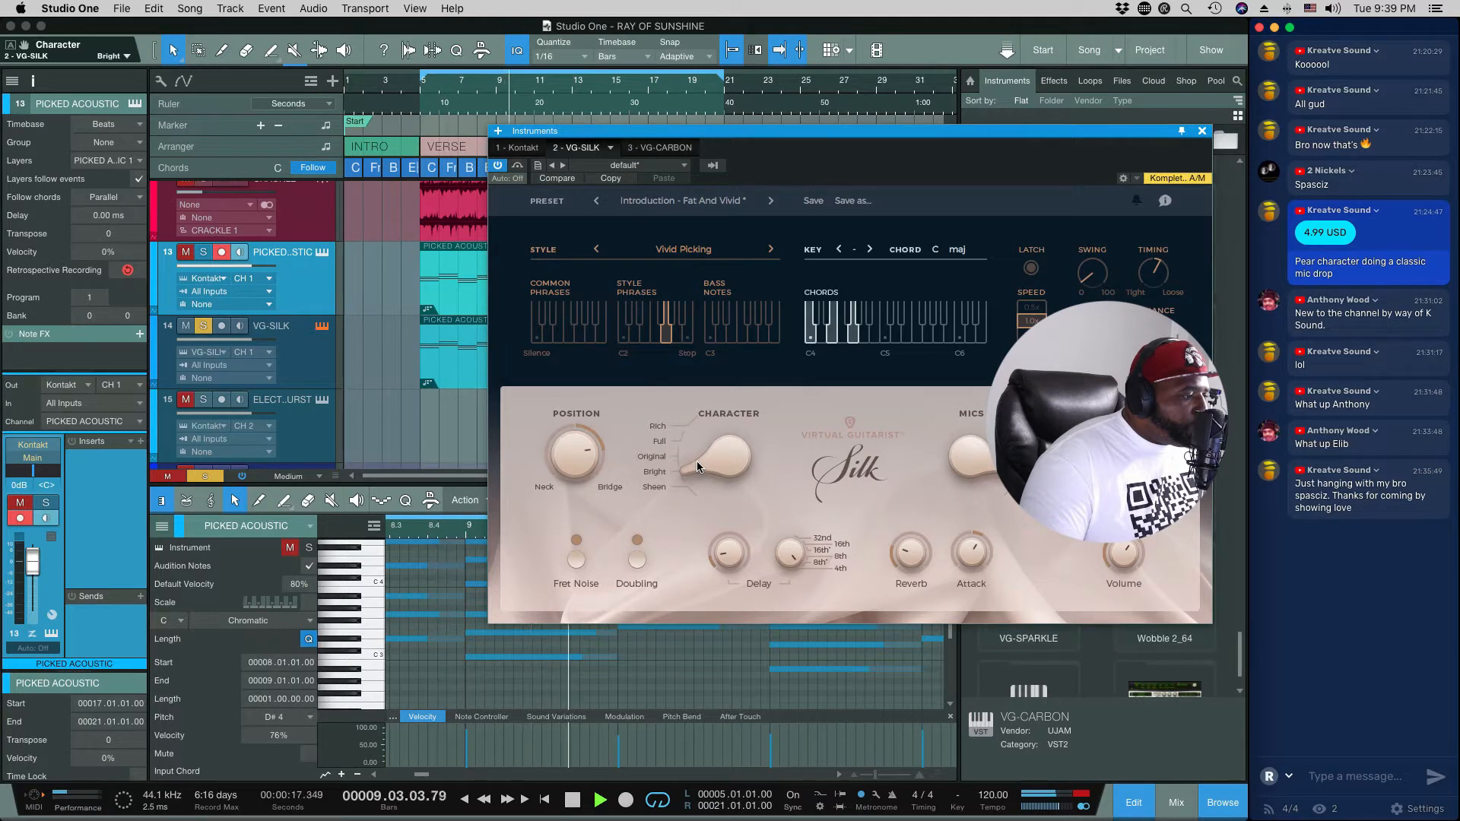
Step: Switch VG-SILK's Doubling and Fret Noise on and off to compare their sound
click(637, 560)
click(572, 565)
click(576, 561)
click(636, 560)
Step: Raise VG-SILK's delay amount to 24 with a delay rate of 1/8 D and replay the verse
click(730, 554)
drag(731, 554, 734, 536)
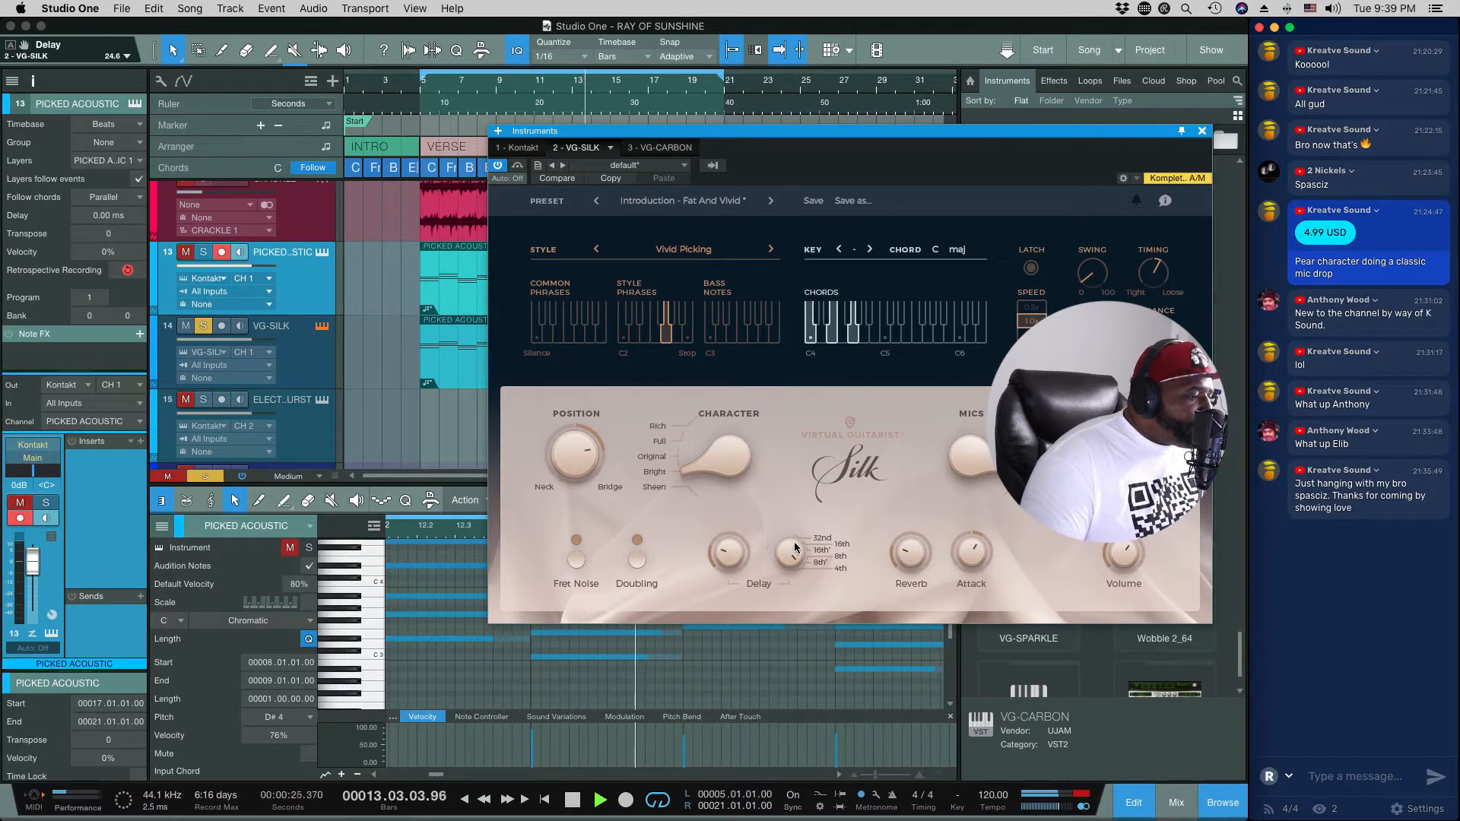
key(space)
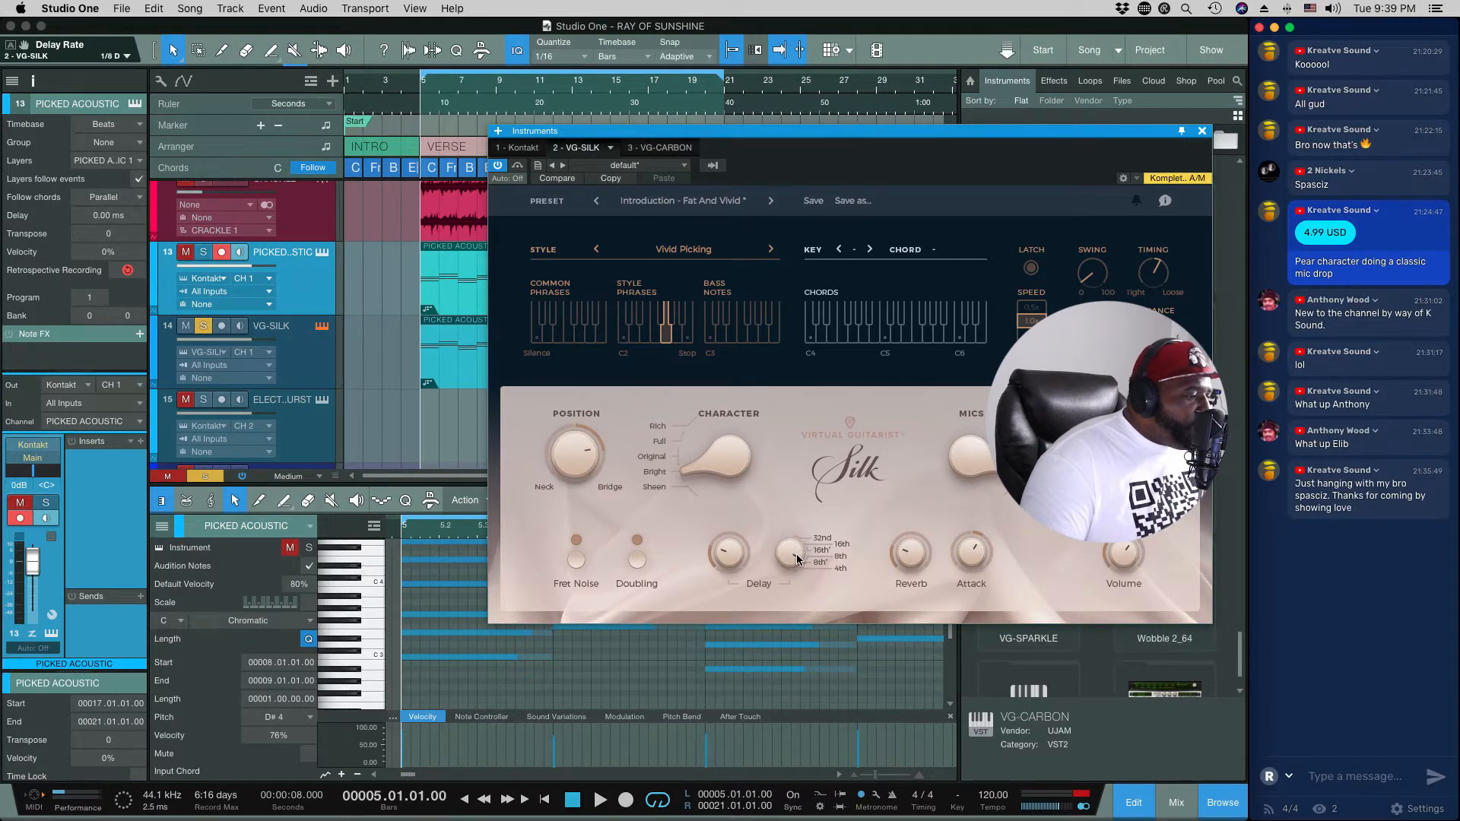
key(space)
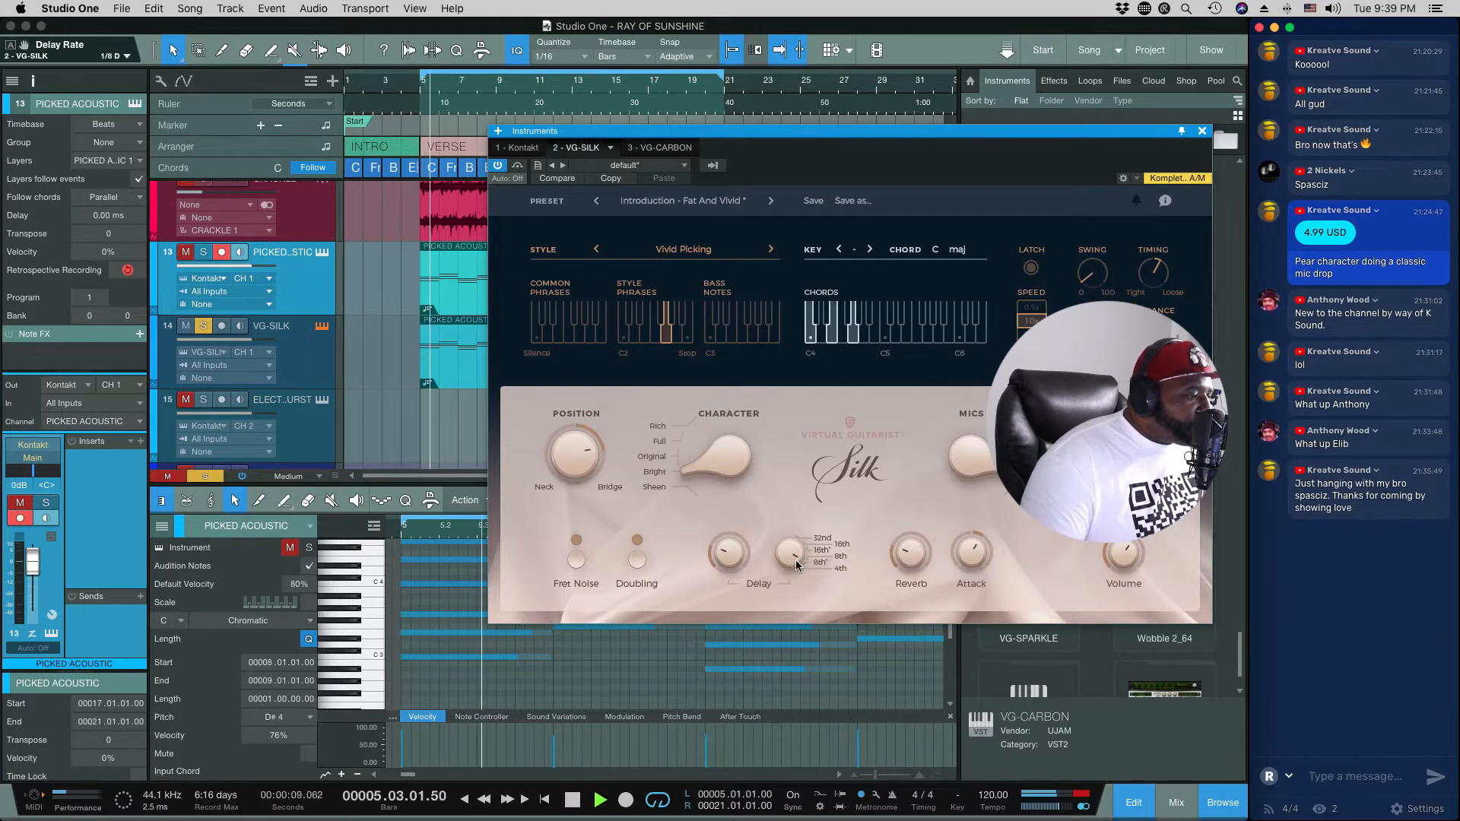
Step: Raise VG-SILK's reverb and lower its attack to about -22 during playback
click(907, 546)
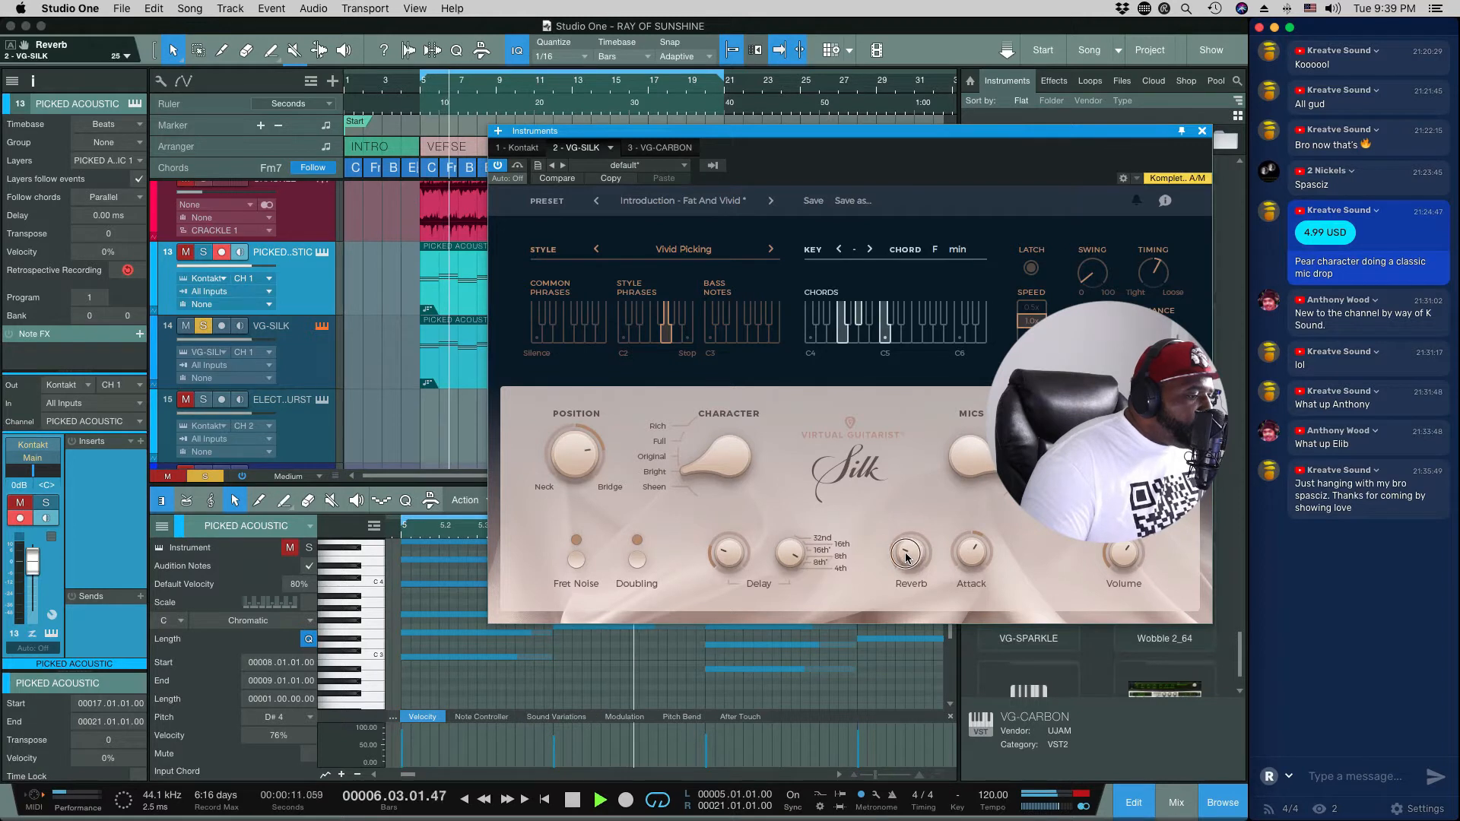
click(968, 554)
drag(969, 553, 972, 619)
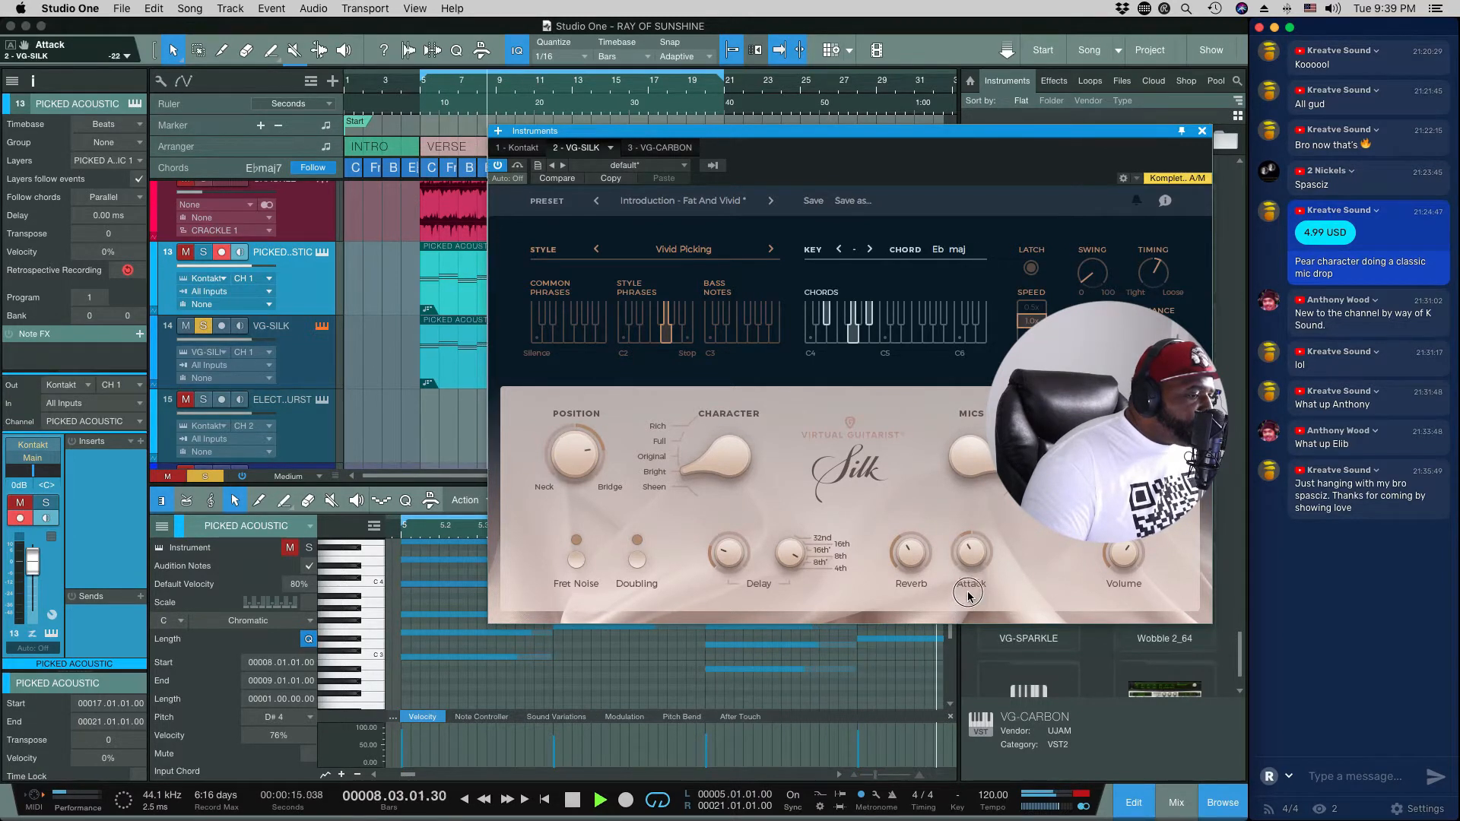
Step: Audition VG-SILK's microphone options, including A+B, and set the volume to 0.9 dB before stopping playback
click(1020, 460)
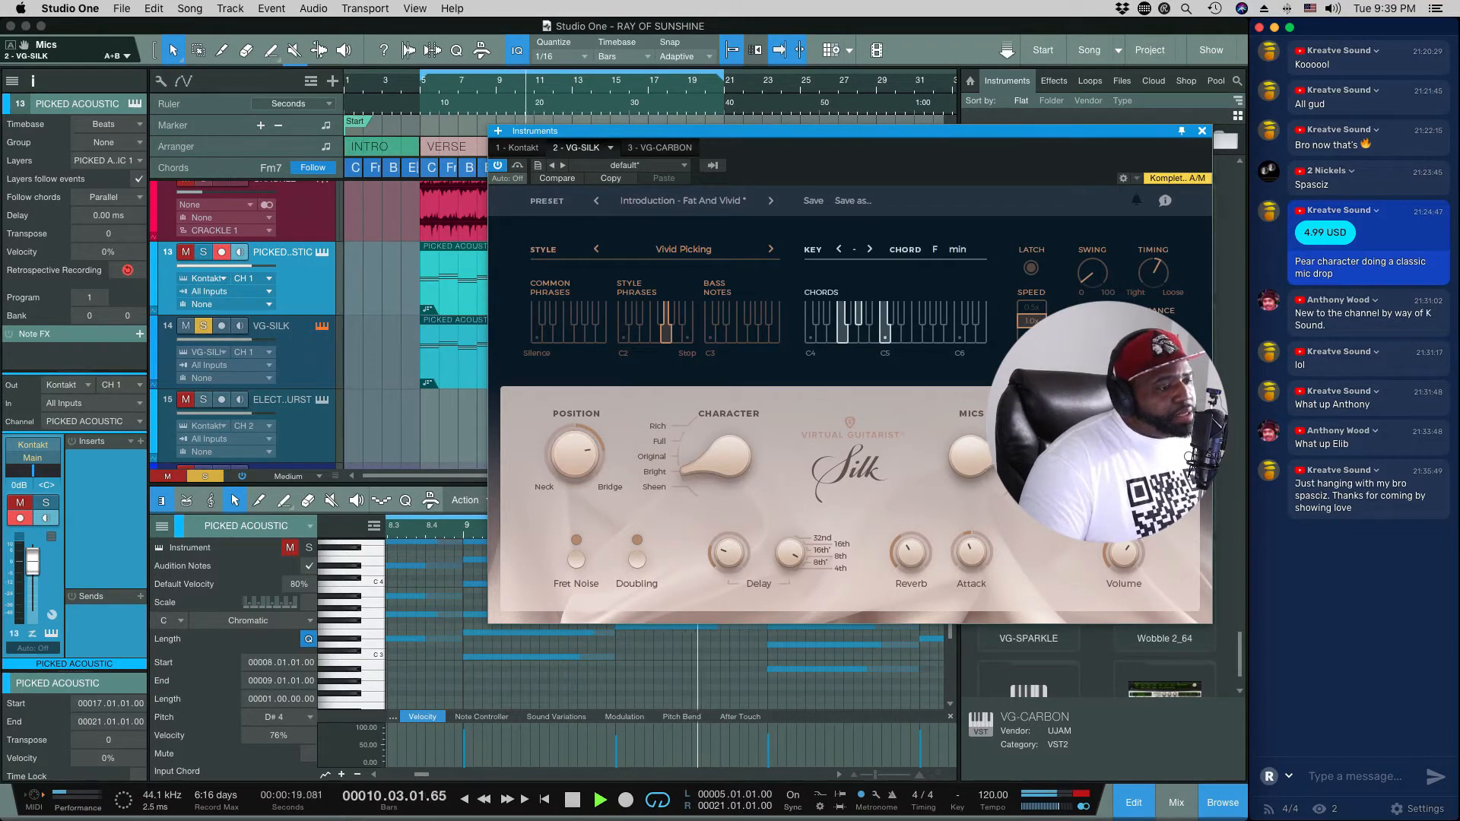
click(1025, 483)
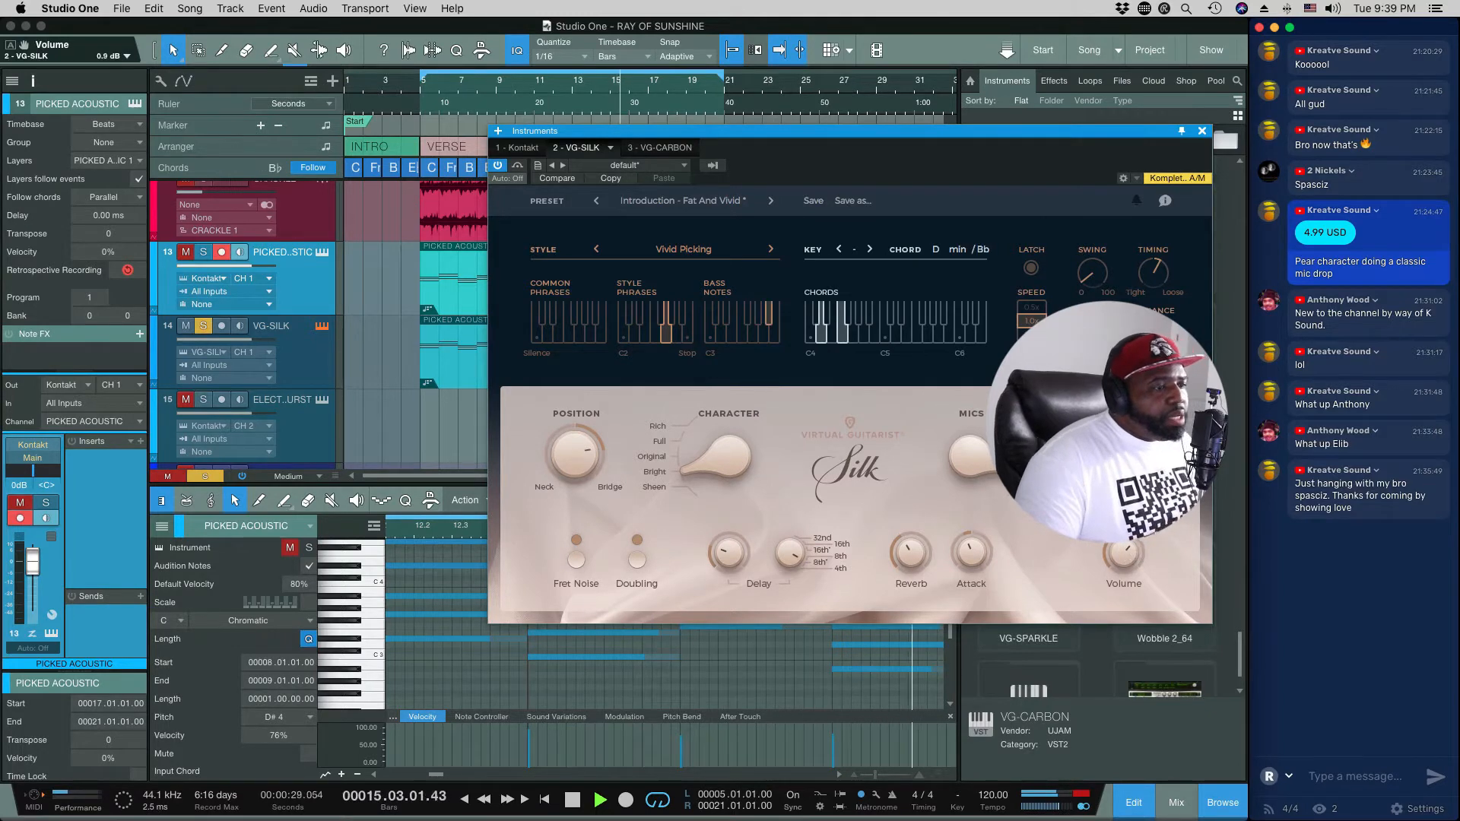
key(space)
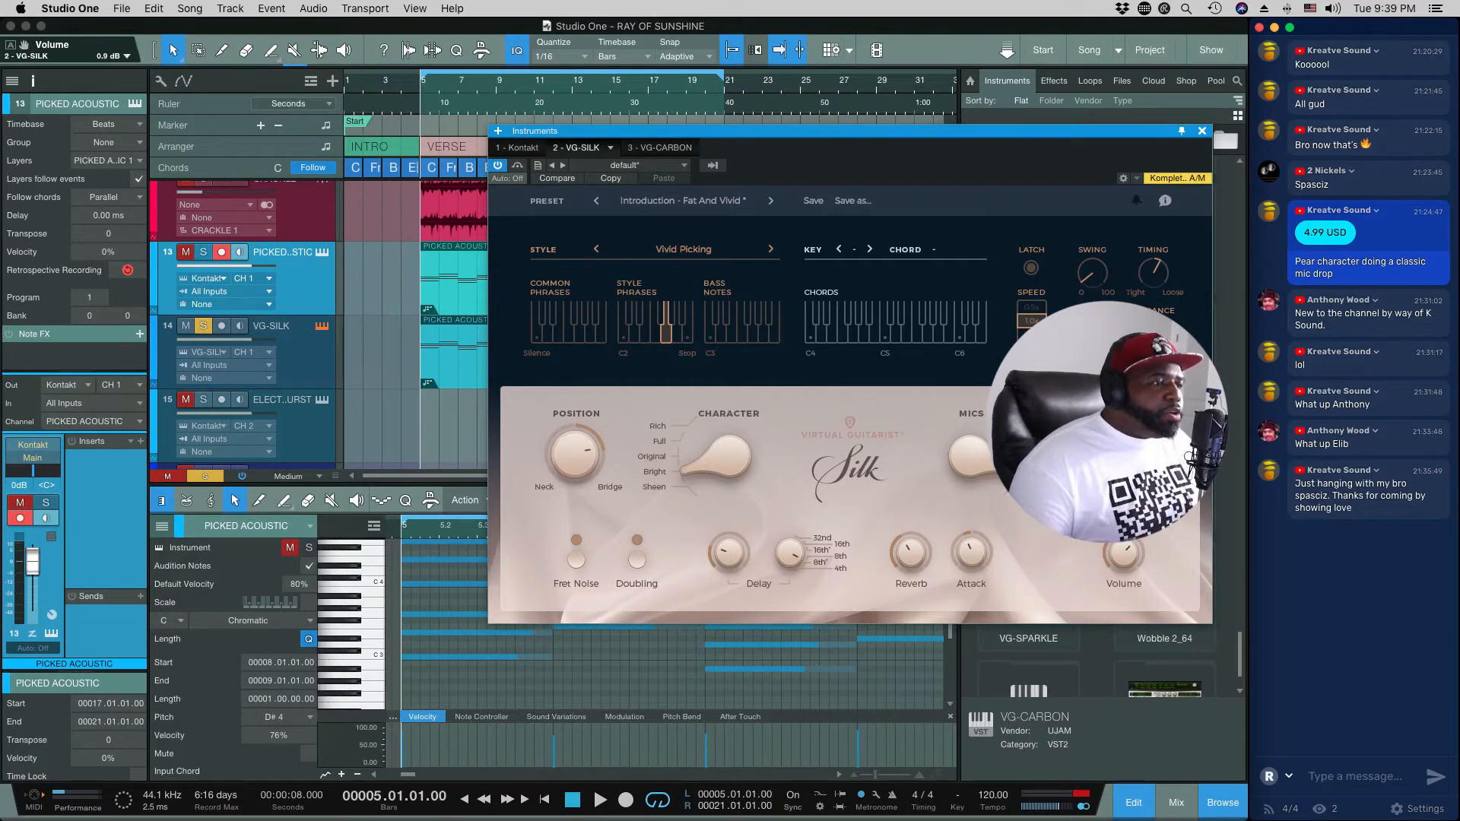
Step: Adjust VG-SILK's swing and loosen its timing while the verse plays
key(space)
drag(1098, 277, 1099, 227)
mouse_move(1149, 273)
mouse_down()
mouse_move(1150, 299)
mouse_move(1156, 257)
mouse_up()
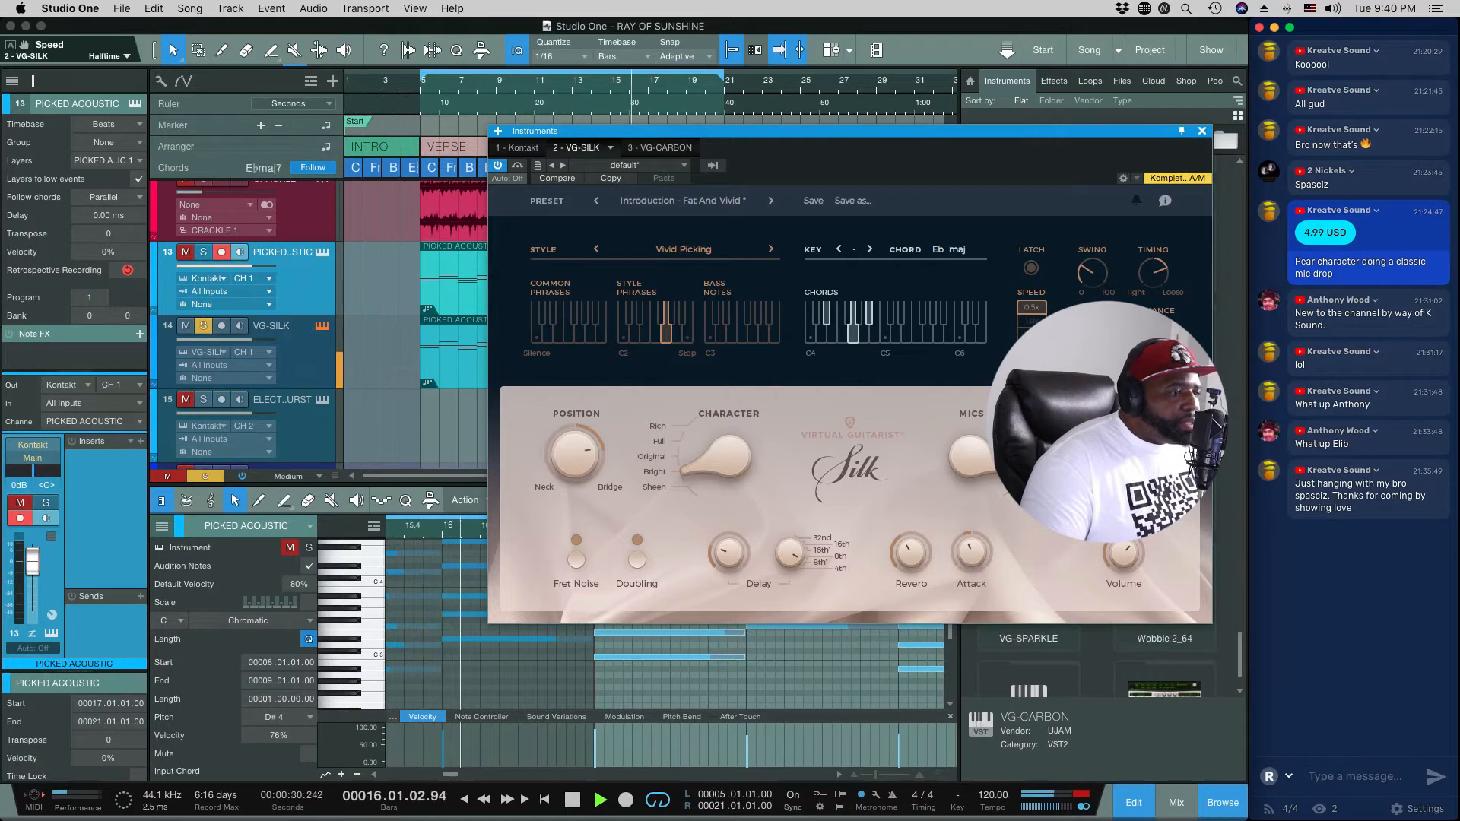
Step: Compare VG-SILK's Halftime and Double speeds, restore Normal speed and close the instrument's window
click(1031, 334)
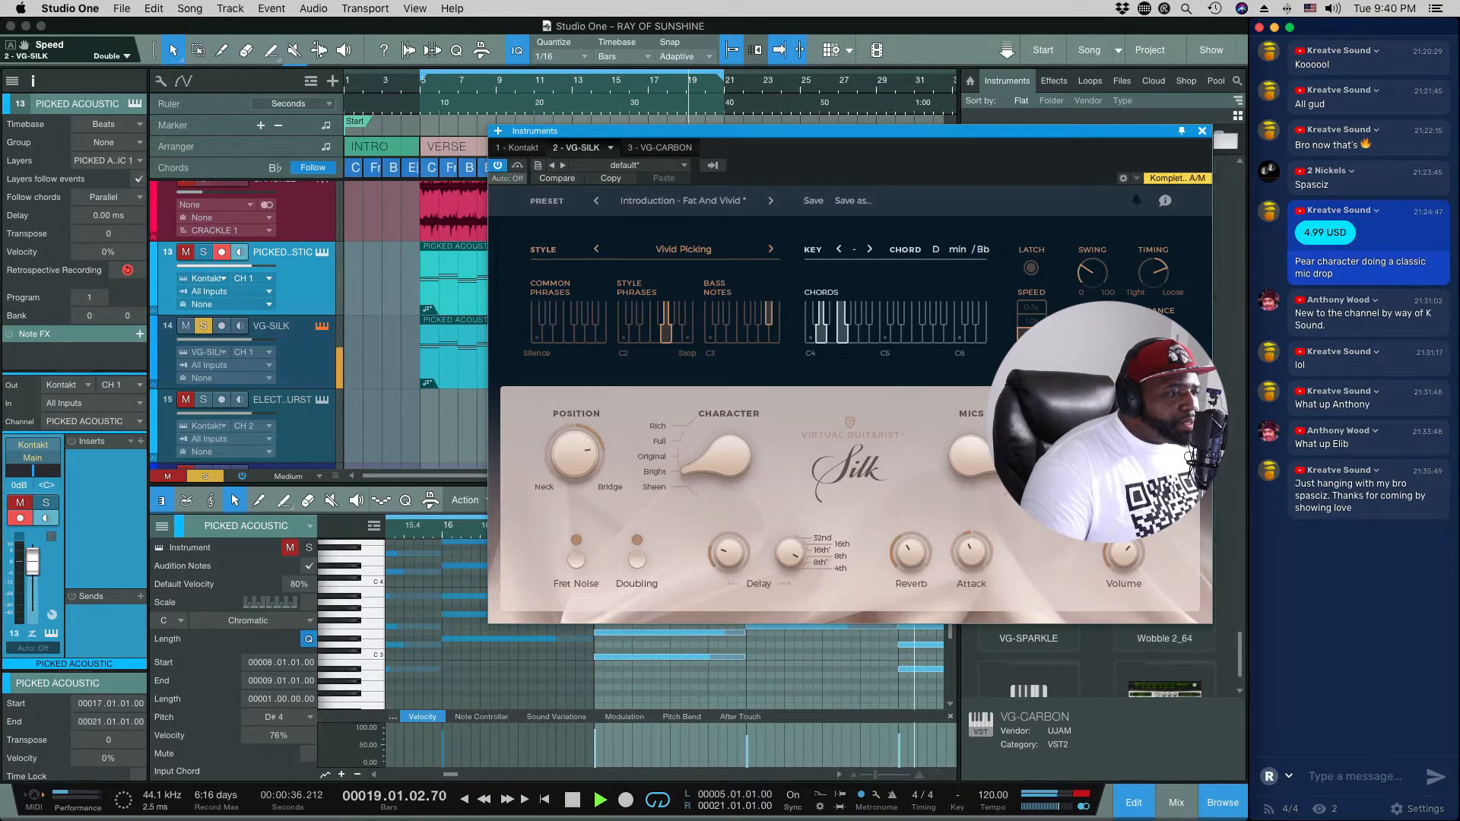
click(1032, 321)
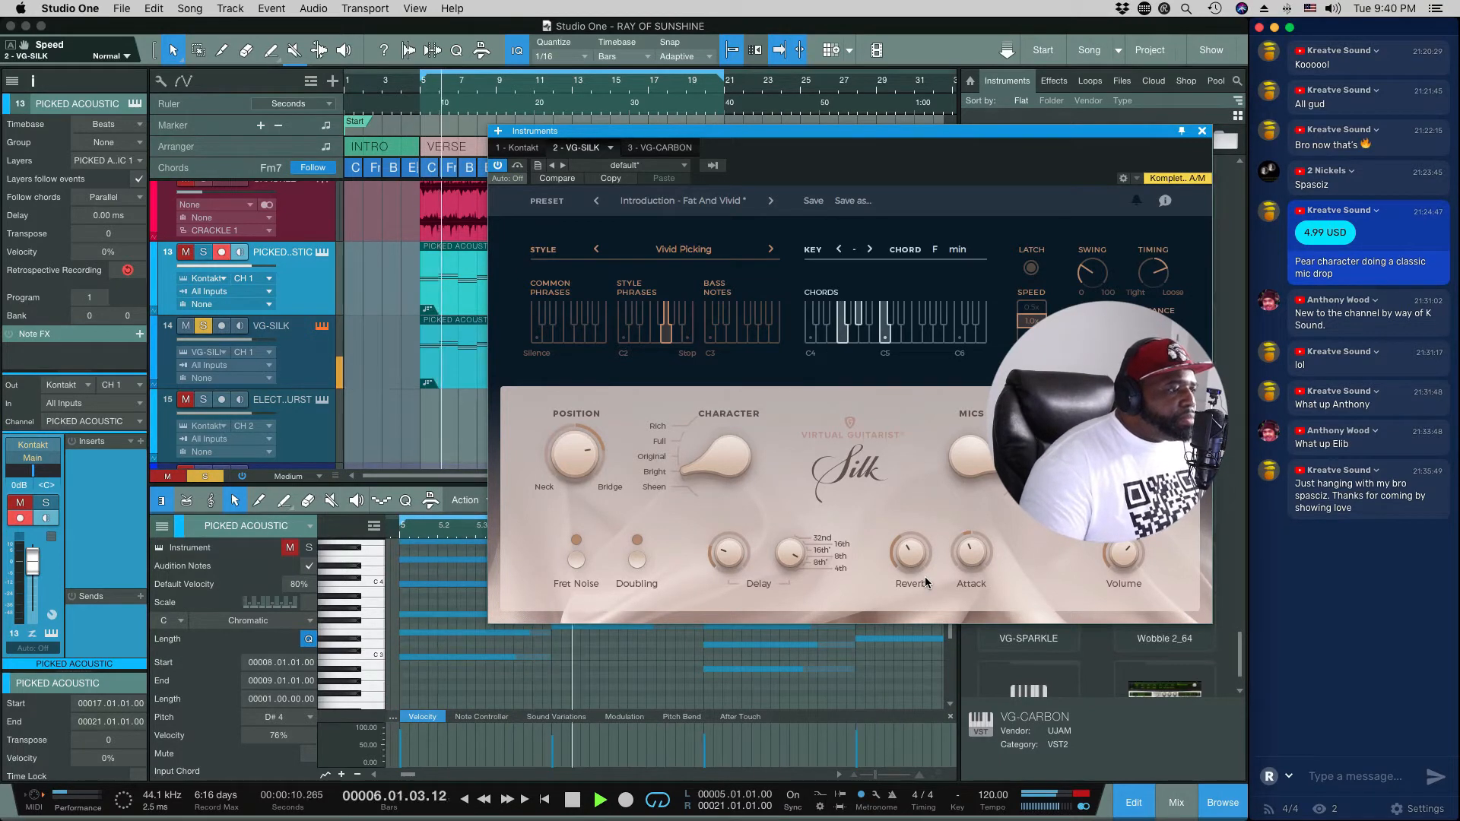
key(space)
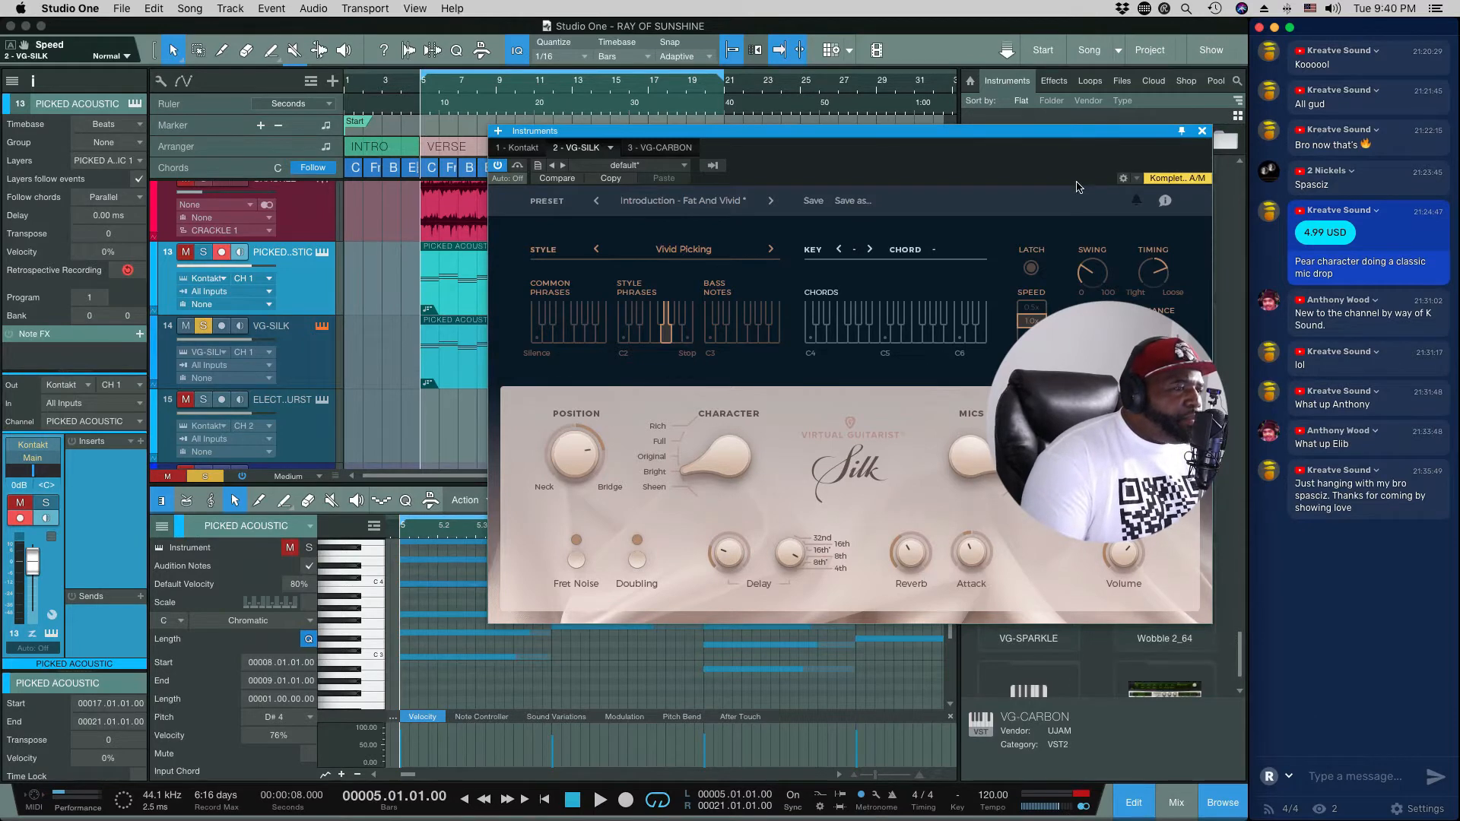
drag(1080, 138, 809, 101)
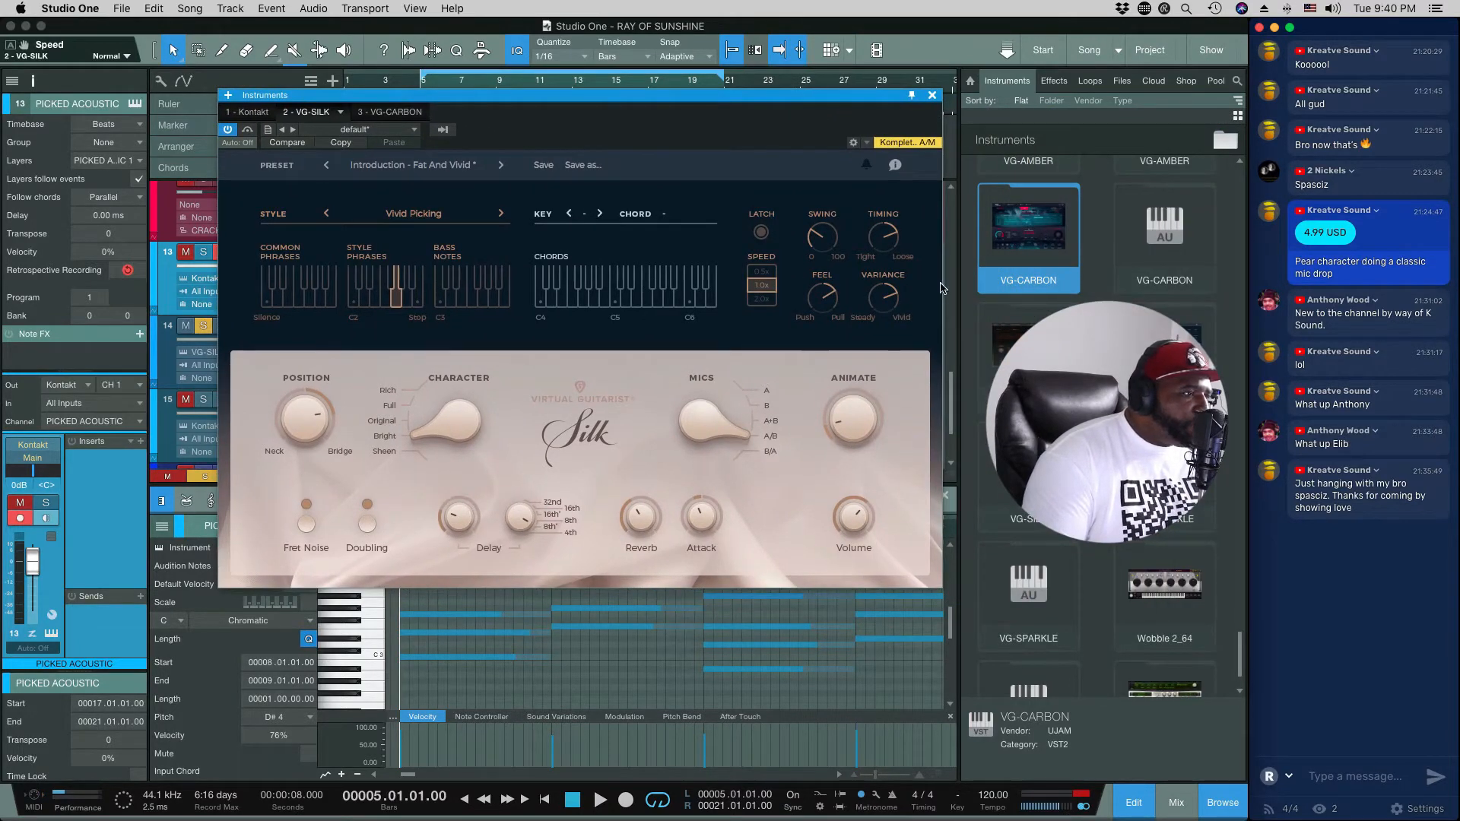
click(932, 95)
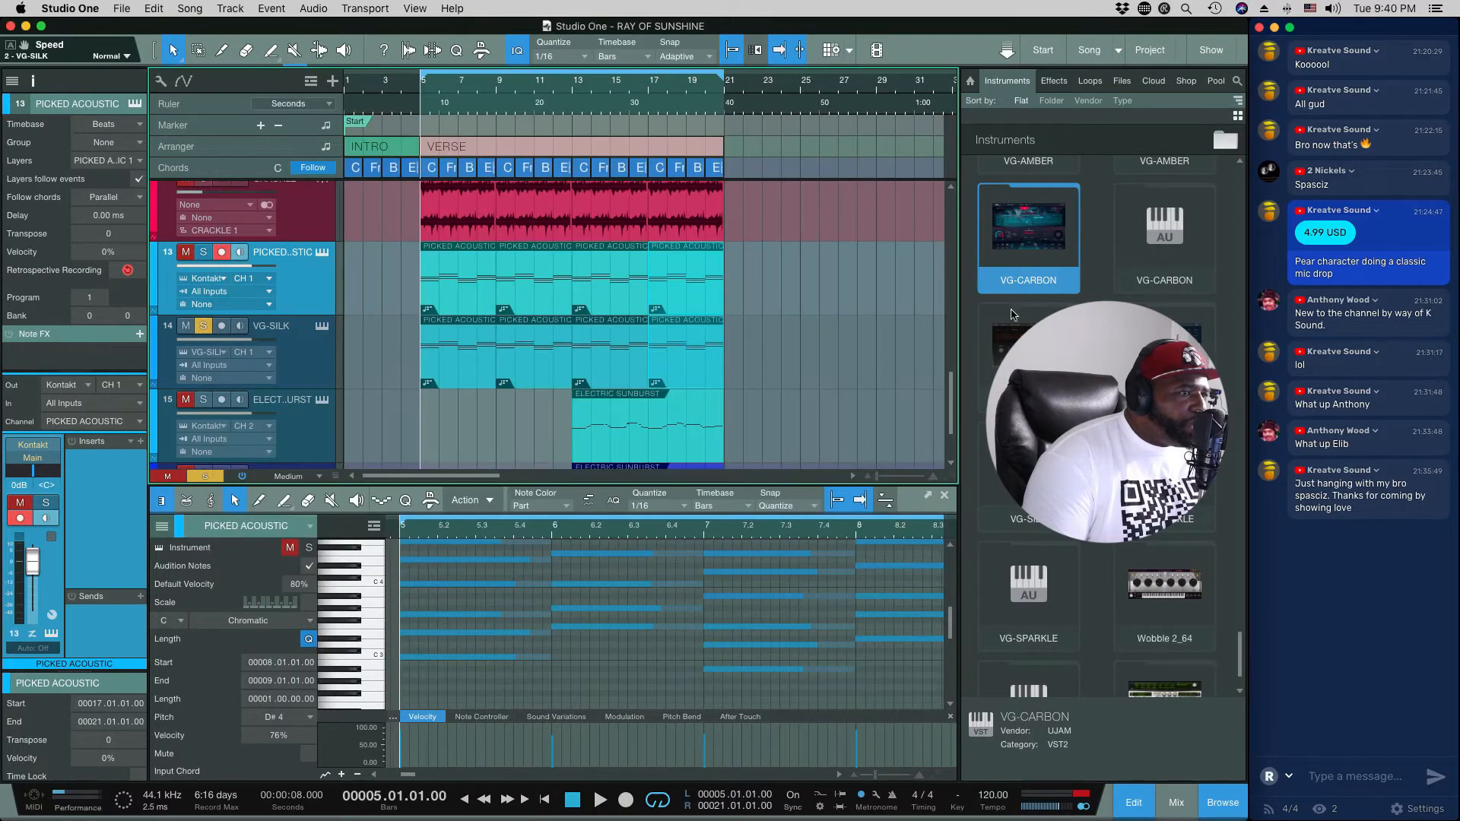
Step: Add the VG-SPARKLE instrument to the song on a new track and view its interface
scroll(1104, 426, up, 3)
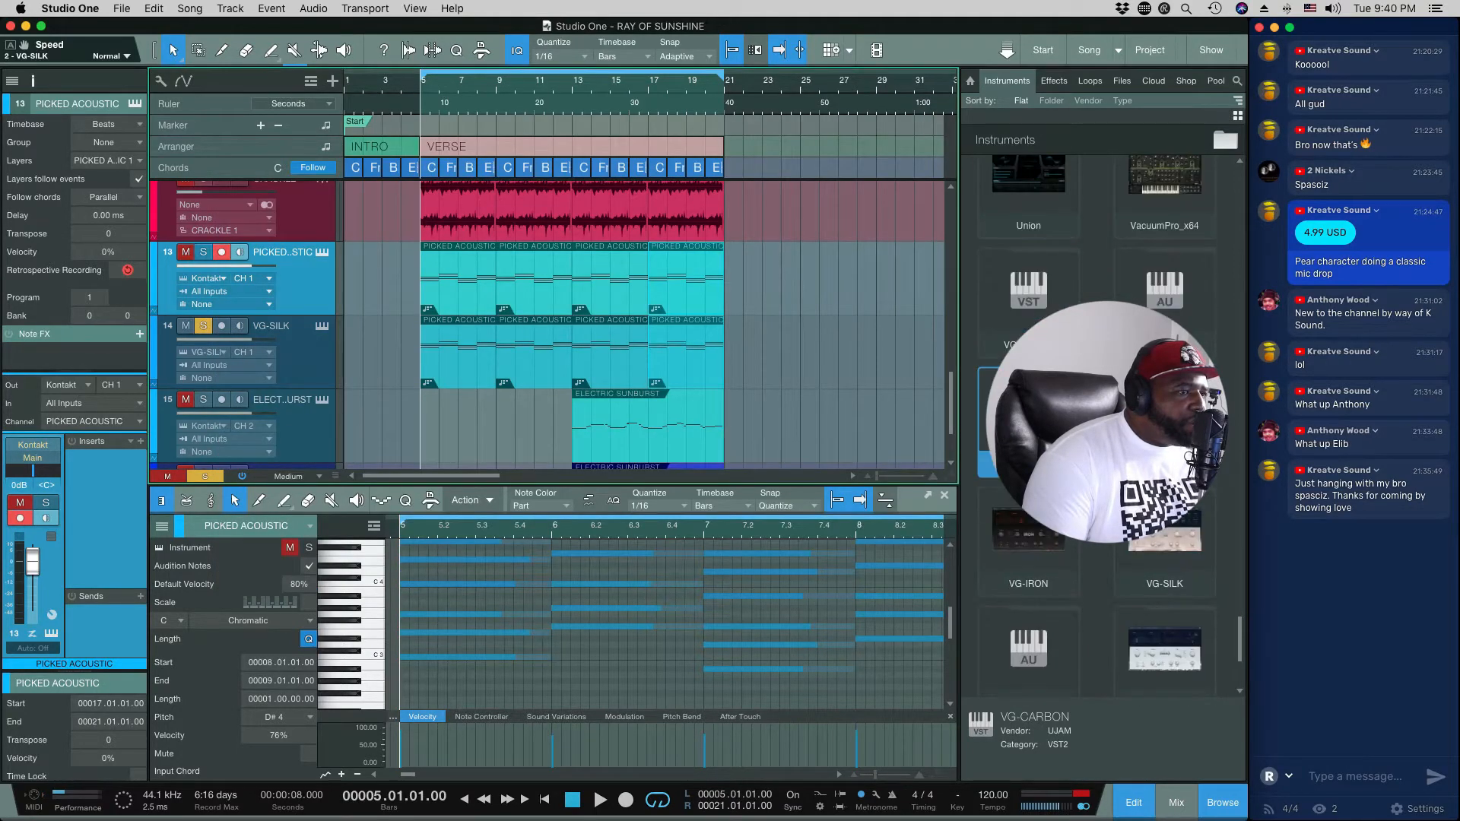
scroll(1105, 426, down, 5)
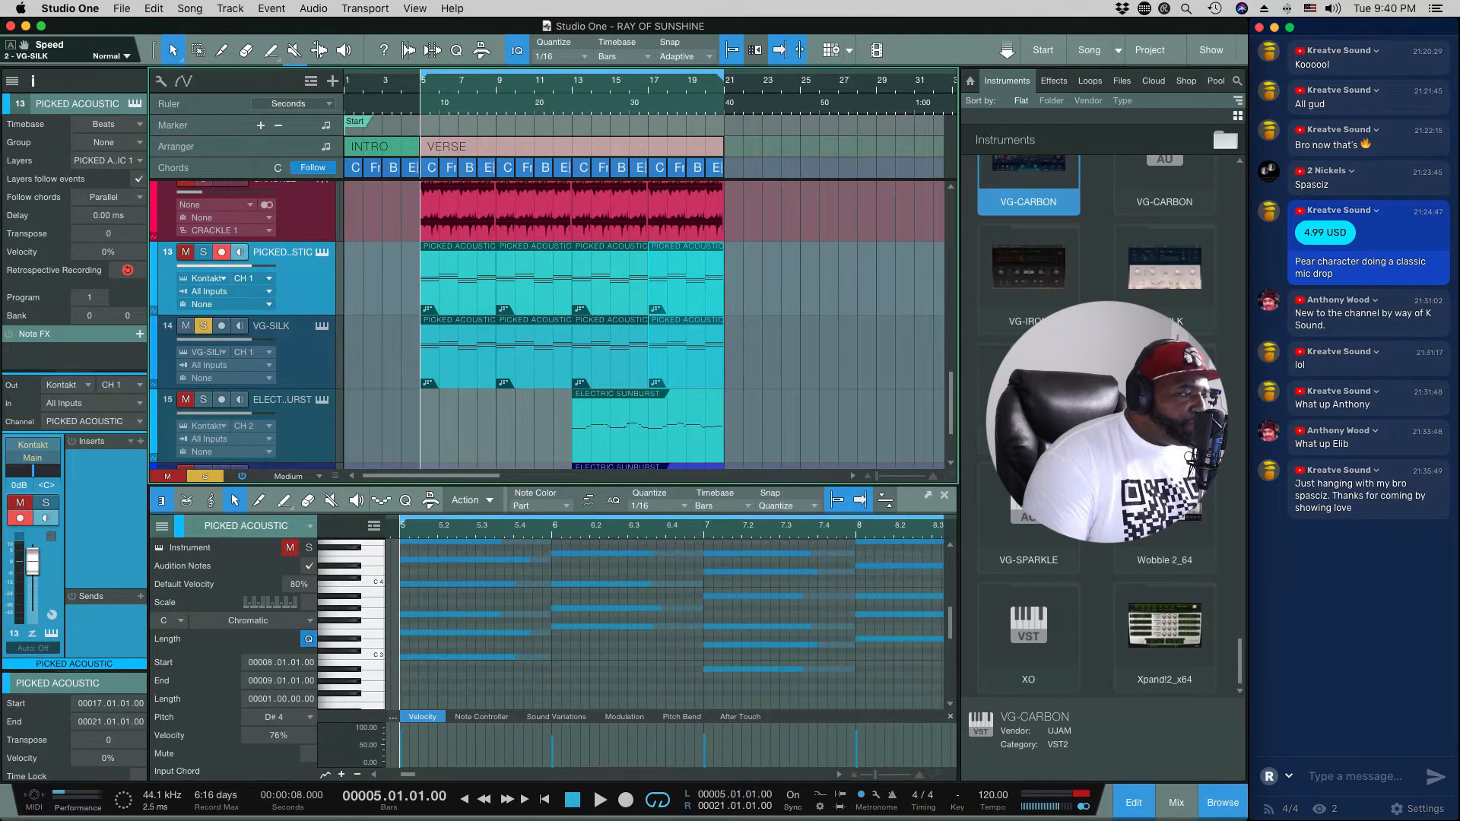
scroll(835, 402, down, 2)
drag(1028, 506, 810, 464)
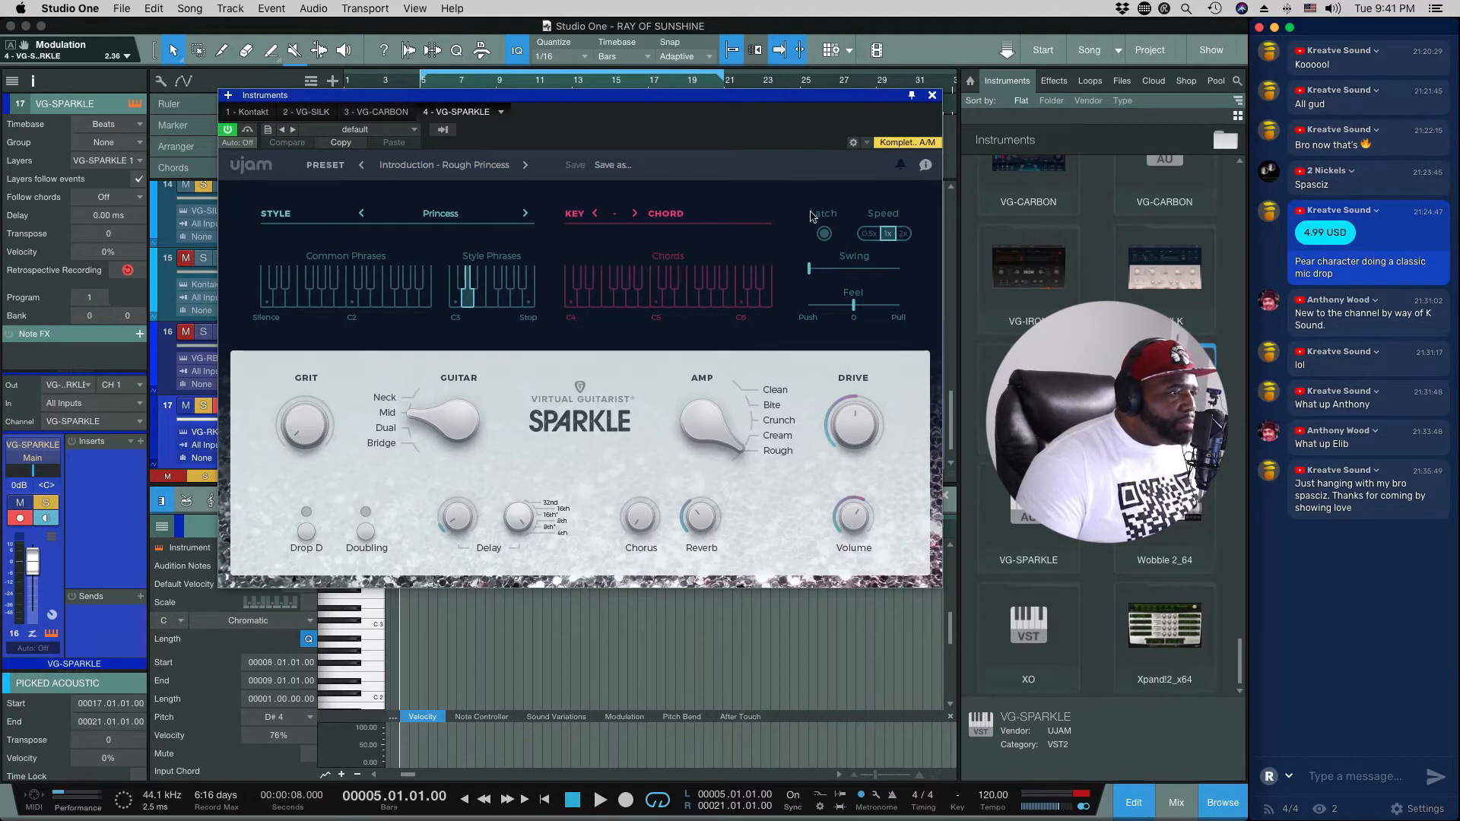
click(932, 96)
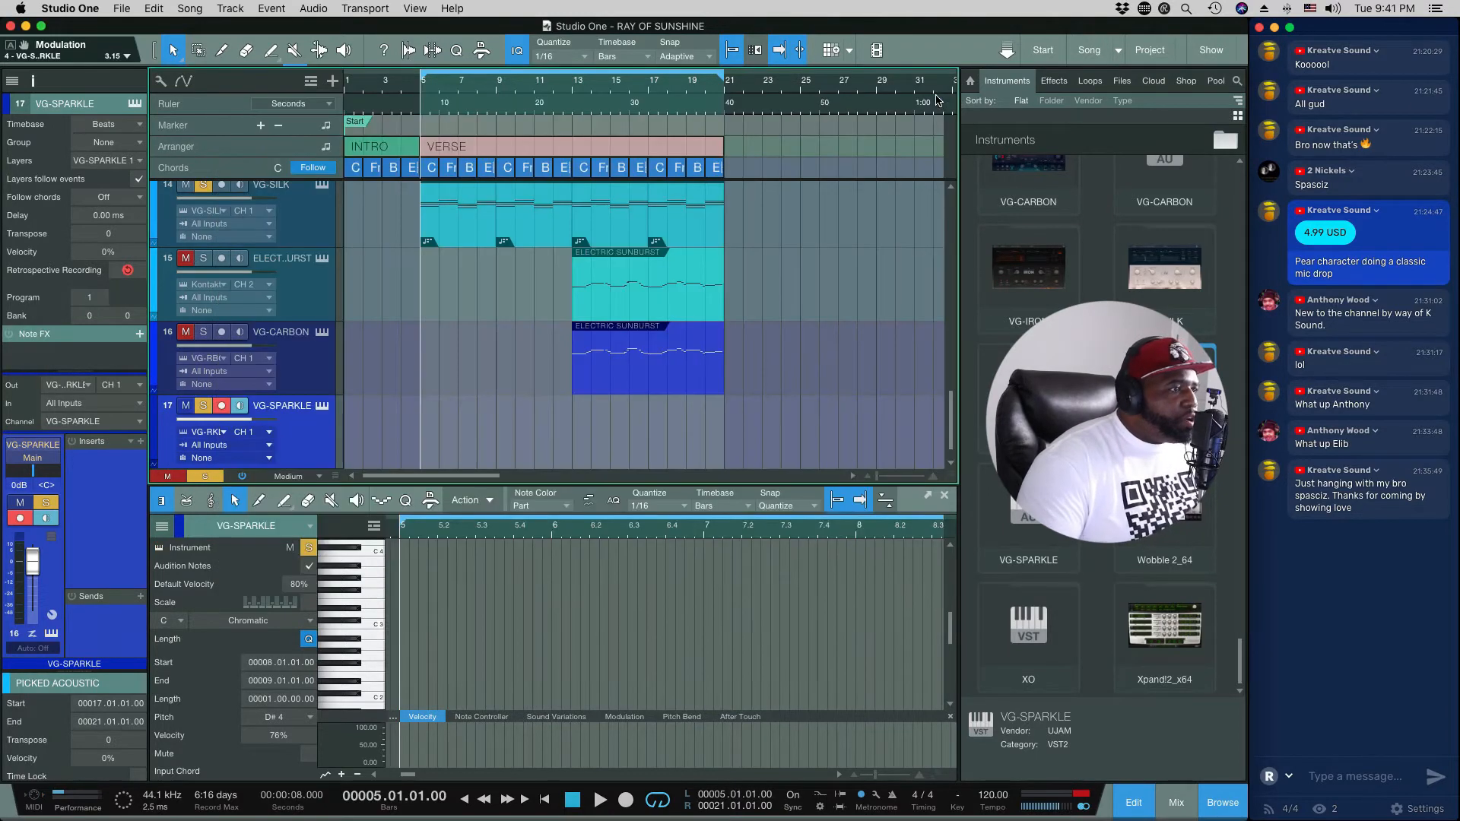
Step: Remove the VG-SPARKLE track together with its instrument
right_click(290, 439)
click(356, 99)
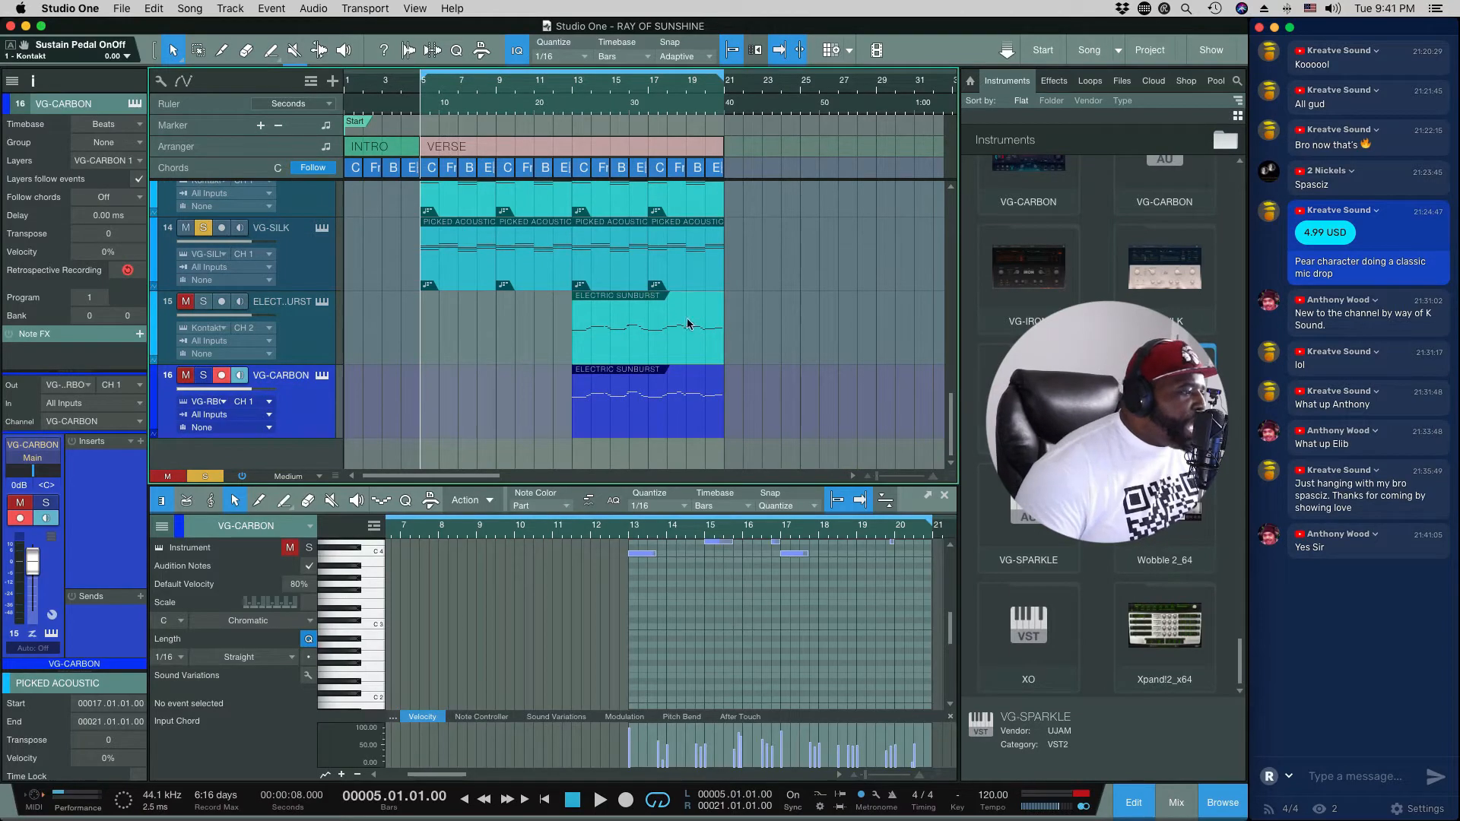
Step: Reopen the VG-SILK instrument's window from its track
scroll(339, 343, up, 2)
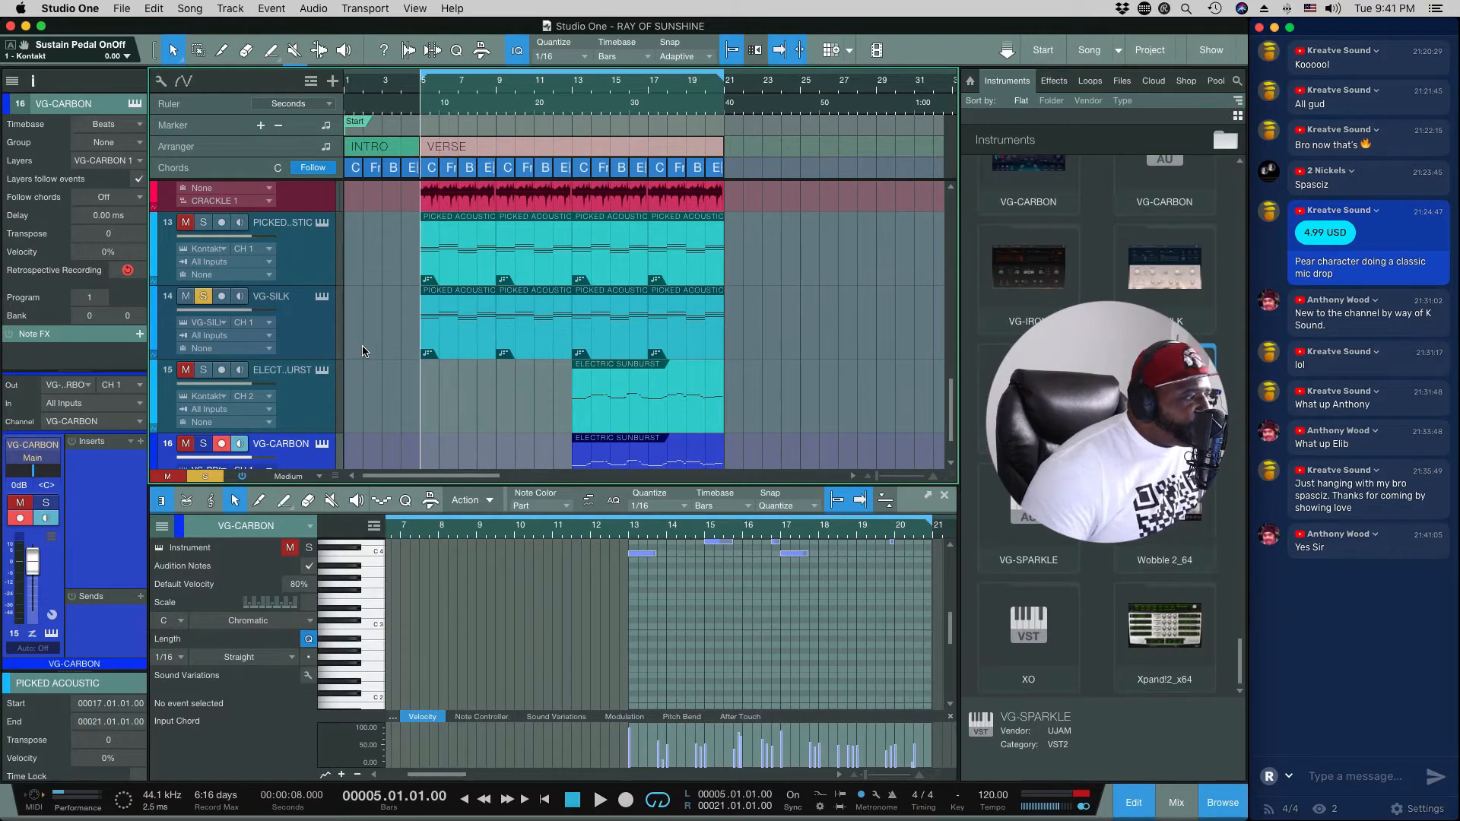
click(323, 297)
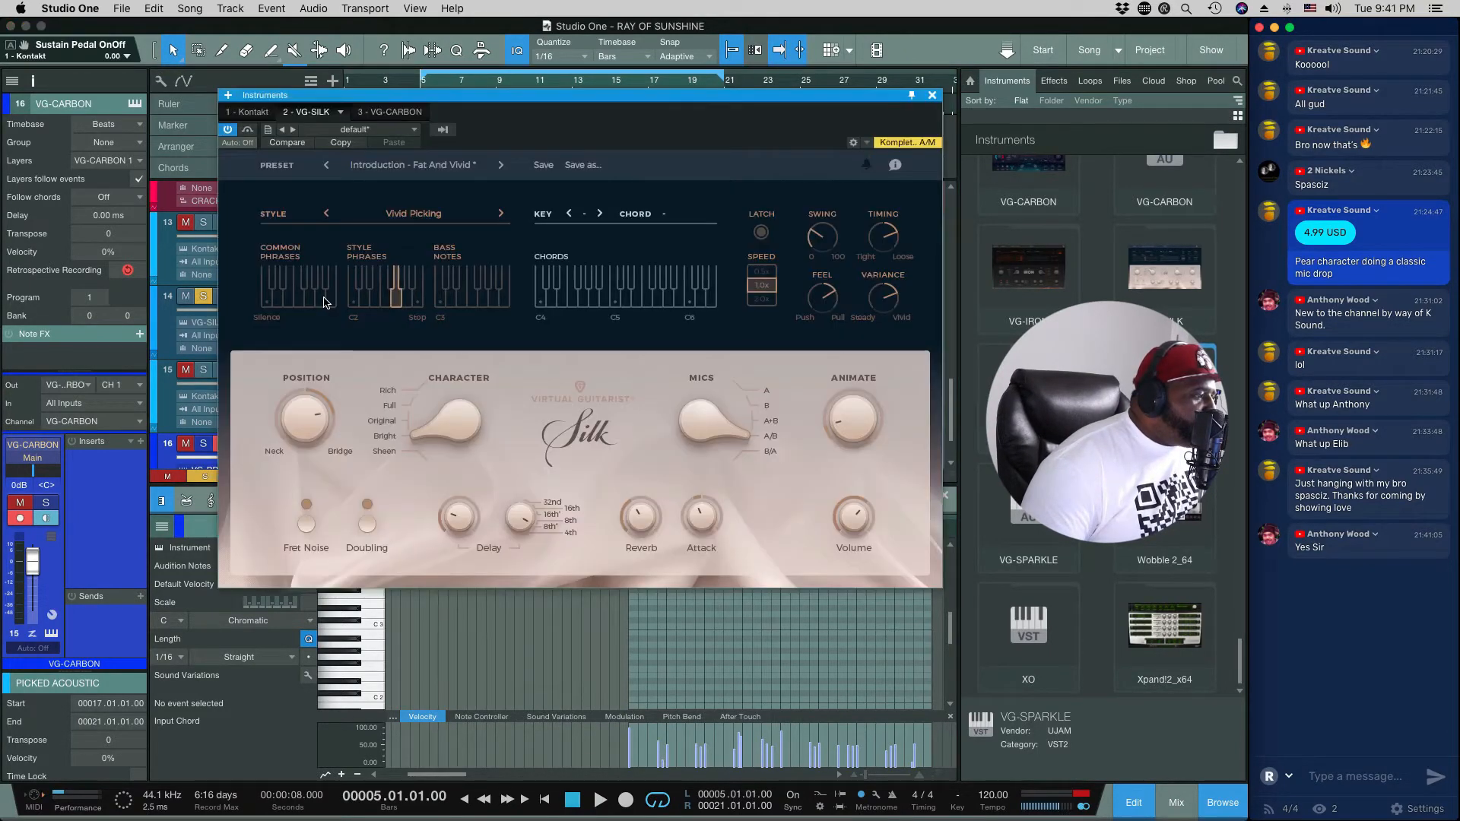
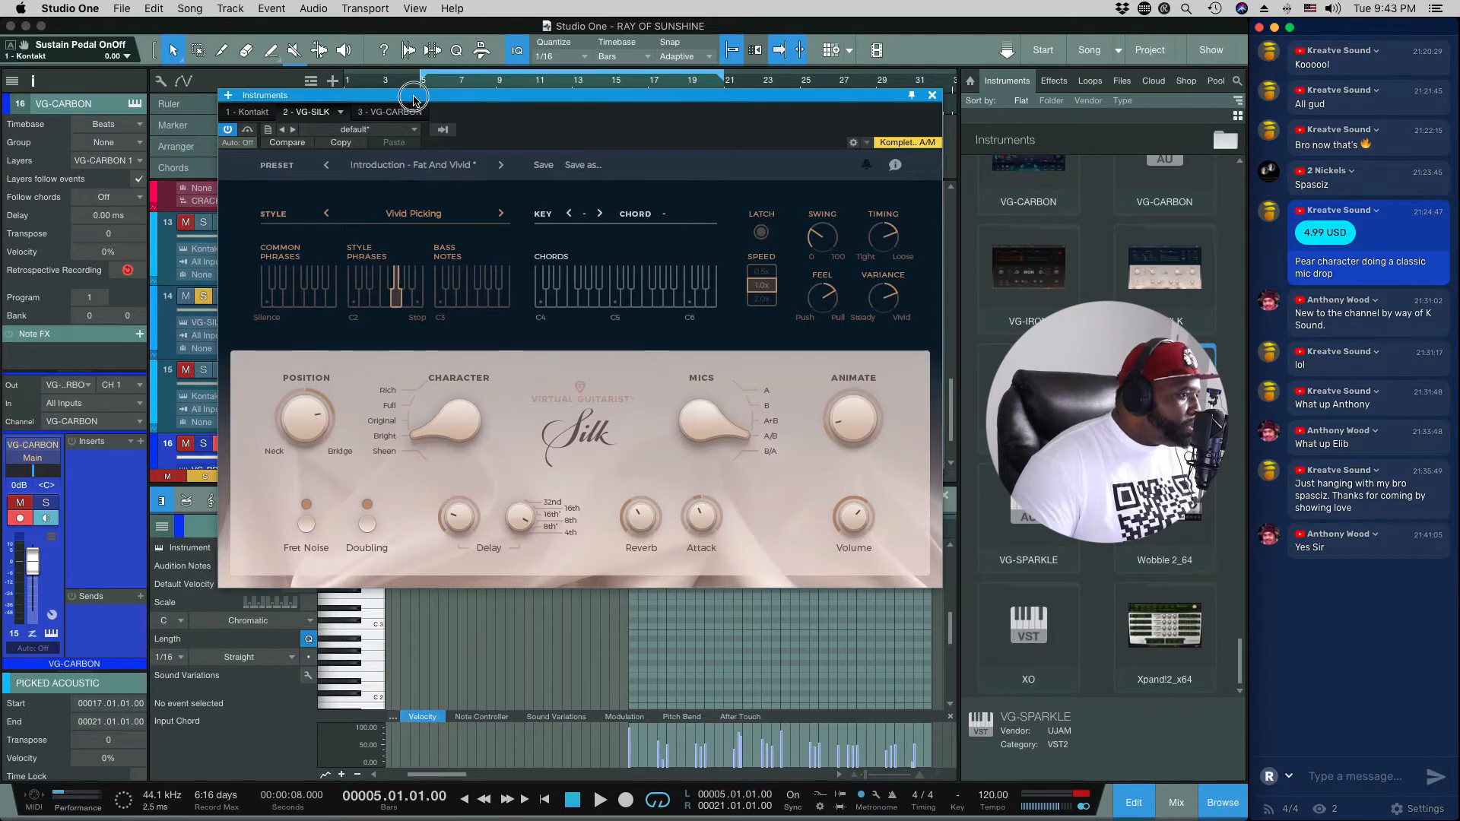
Step: Select the VG-SILK track with its instrument window moved aside and play the start of the soloed verse part
drag(415, 99, 590, 106)
click(317, 348)
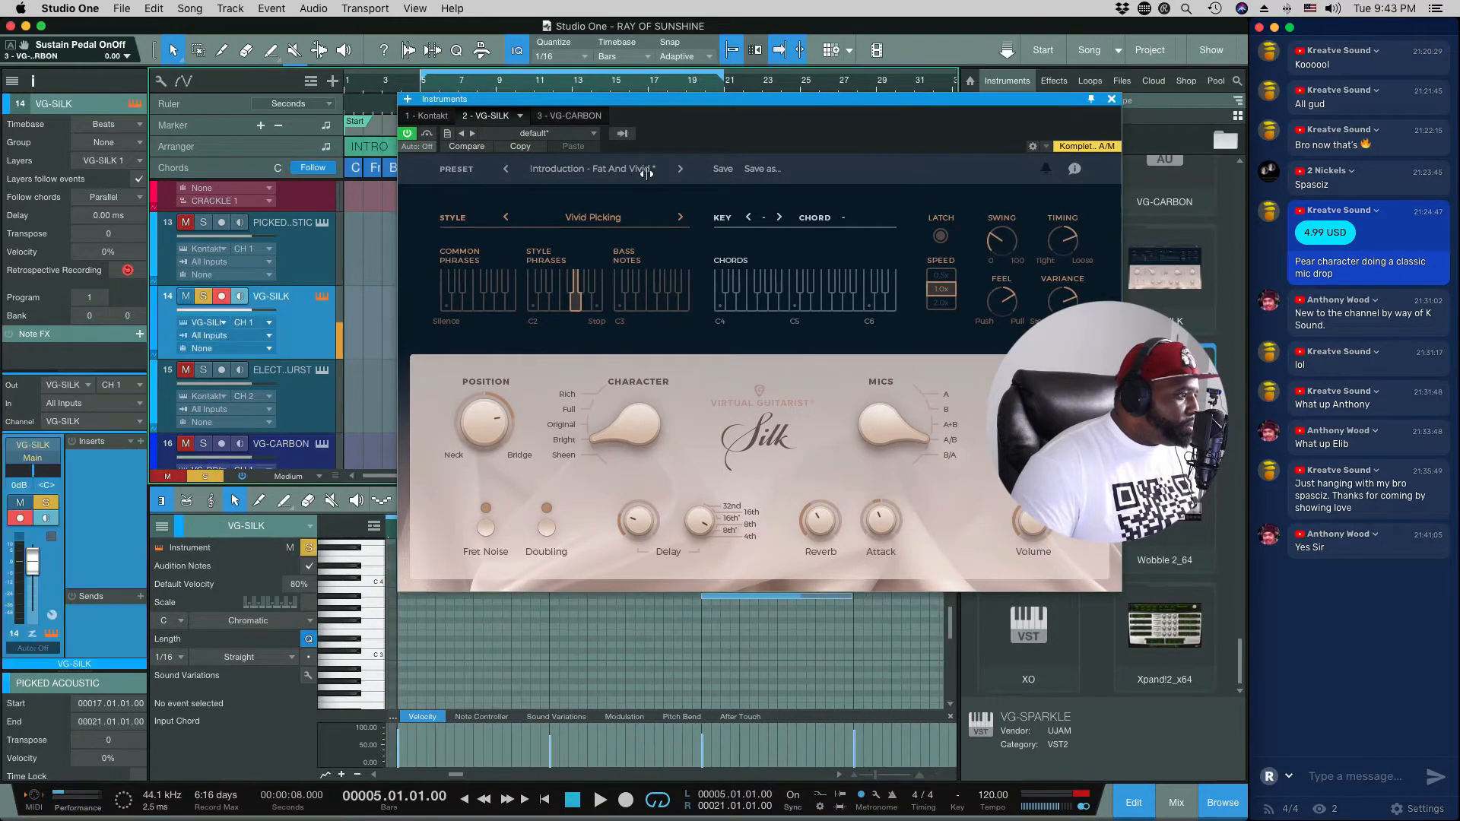
drag(658, 104, 524, 99)
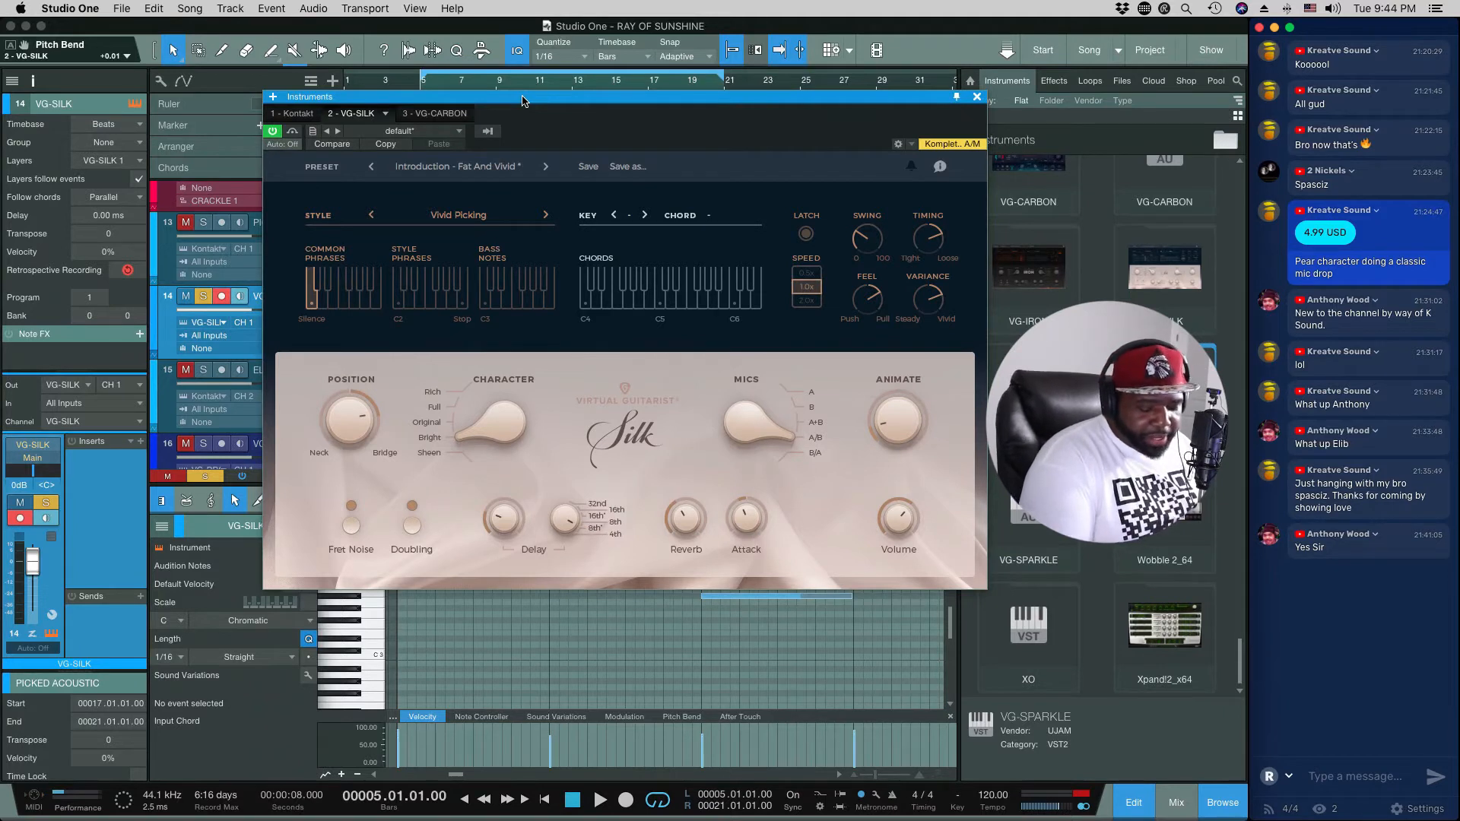
key(space)
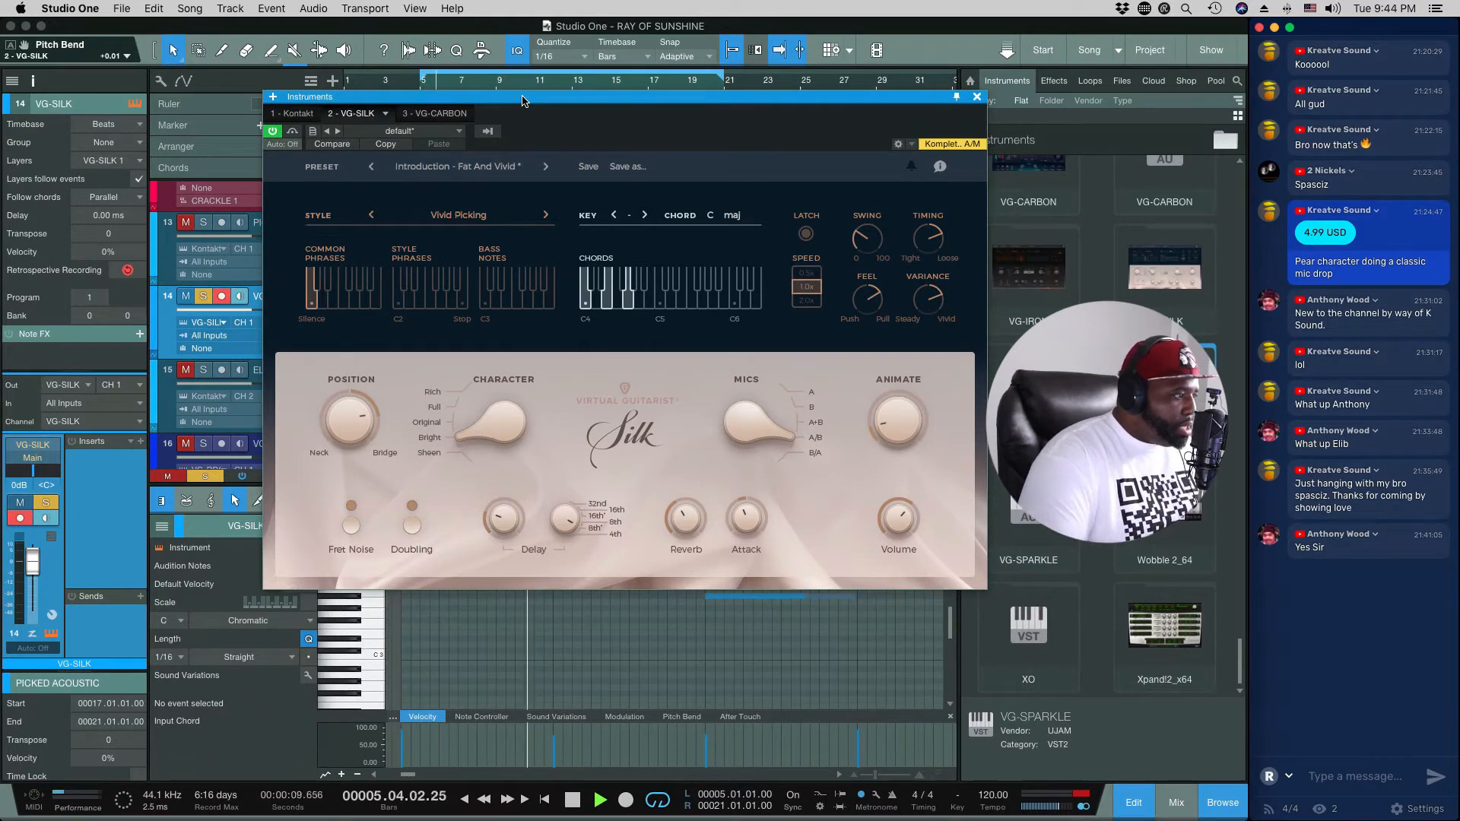
key(space)
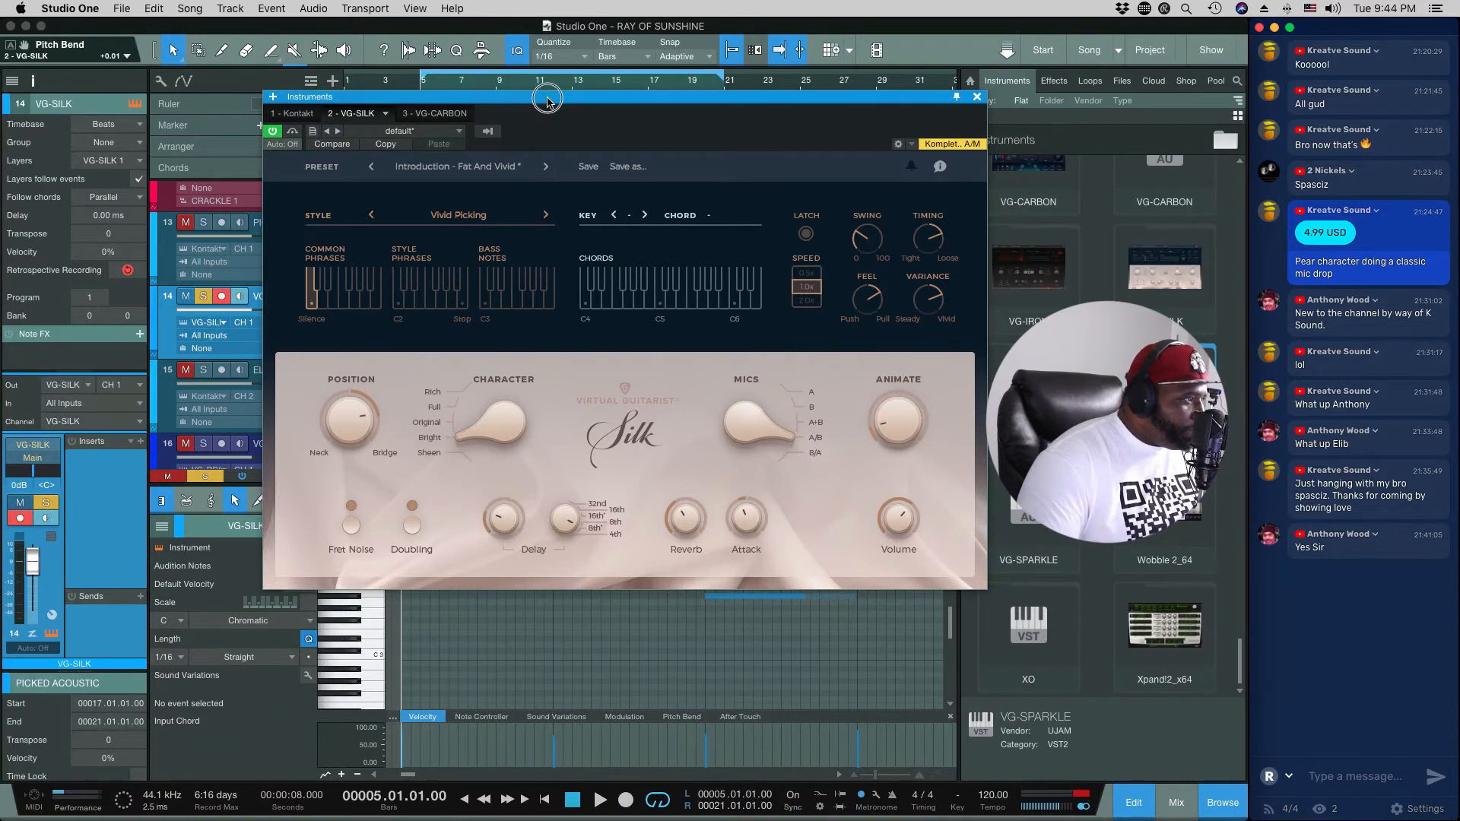
Step: Move the VG-SILK window clear of the track list and play the selected track's verse part briefly
drag(547, 99, 796, 98)
click(318, 340)
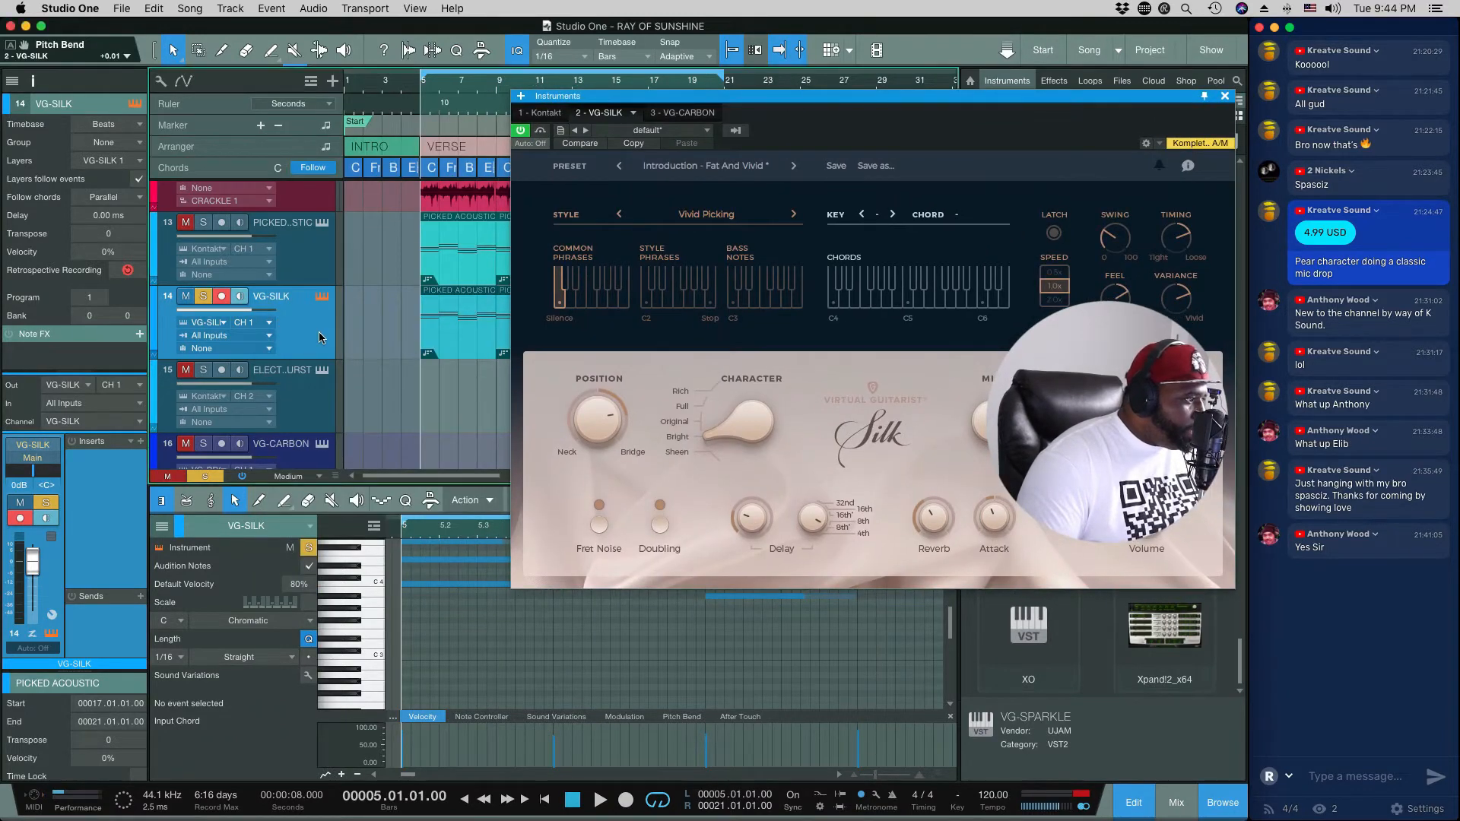
key(space)
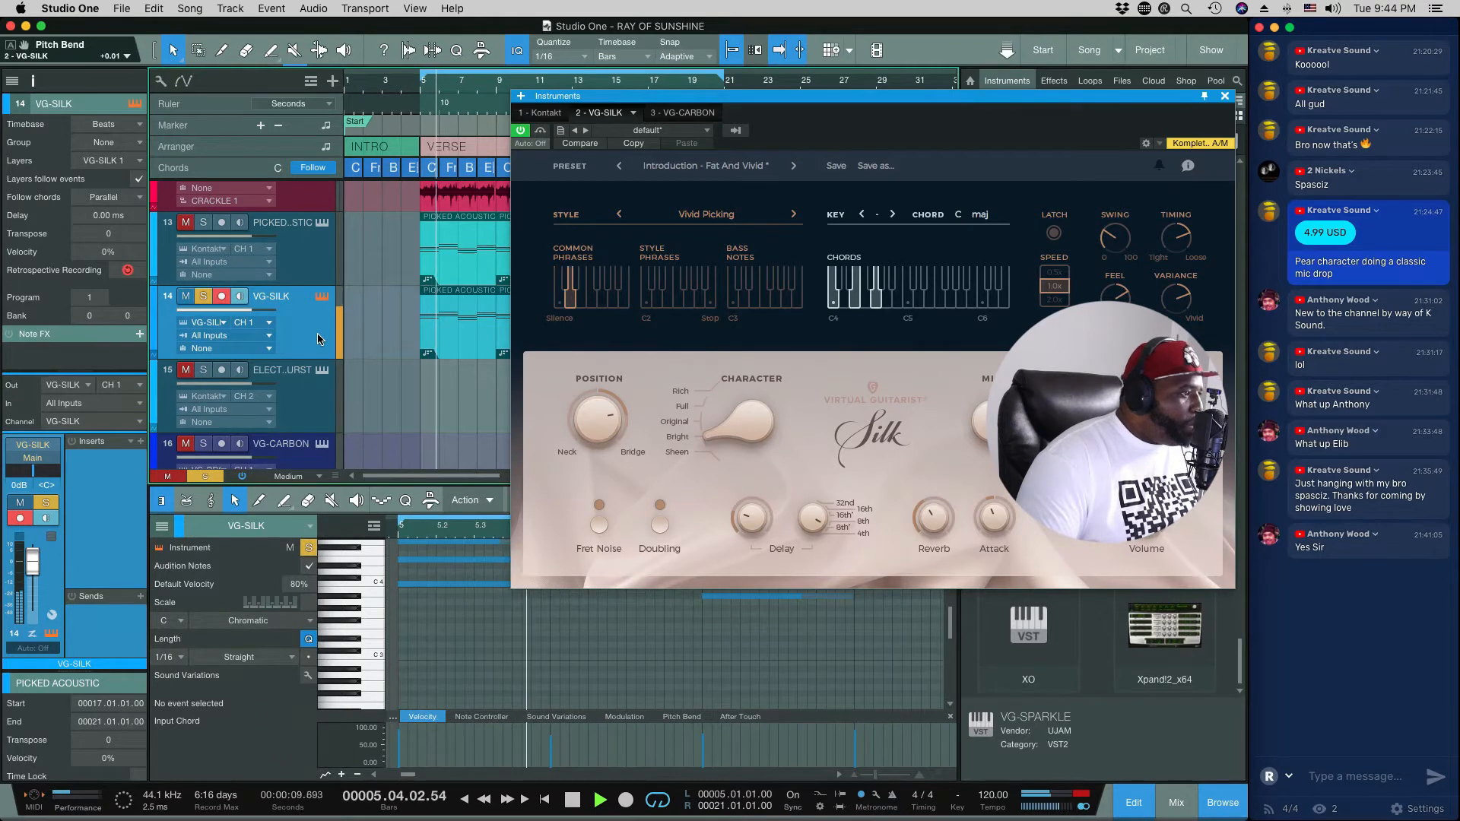
key(space)
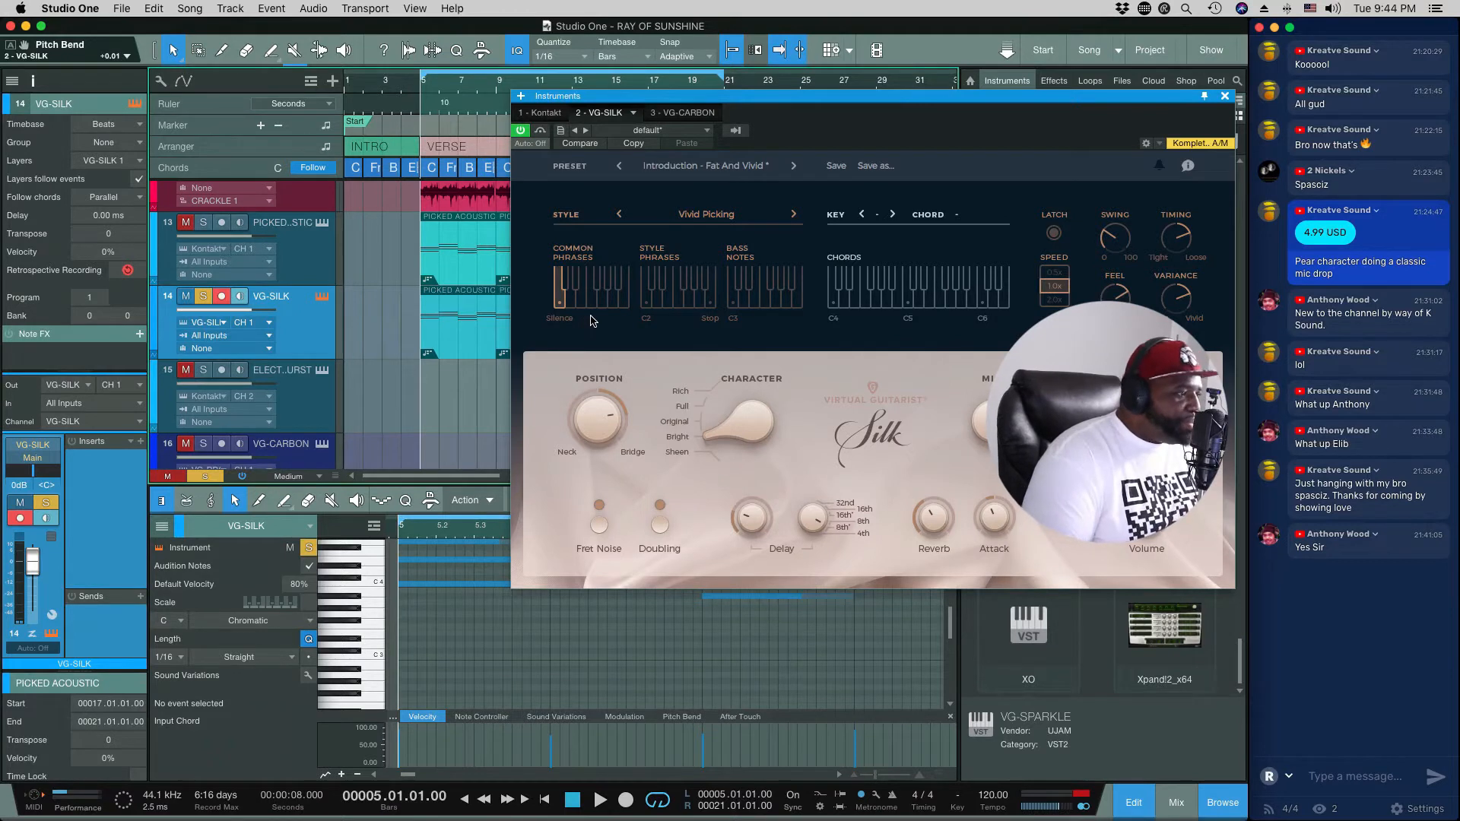
Step: Replay the soloed VG-SILK part several times from the verse start, auditioning different phrases and modulation amounts
key(space)
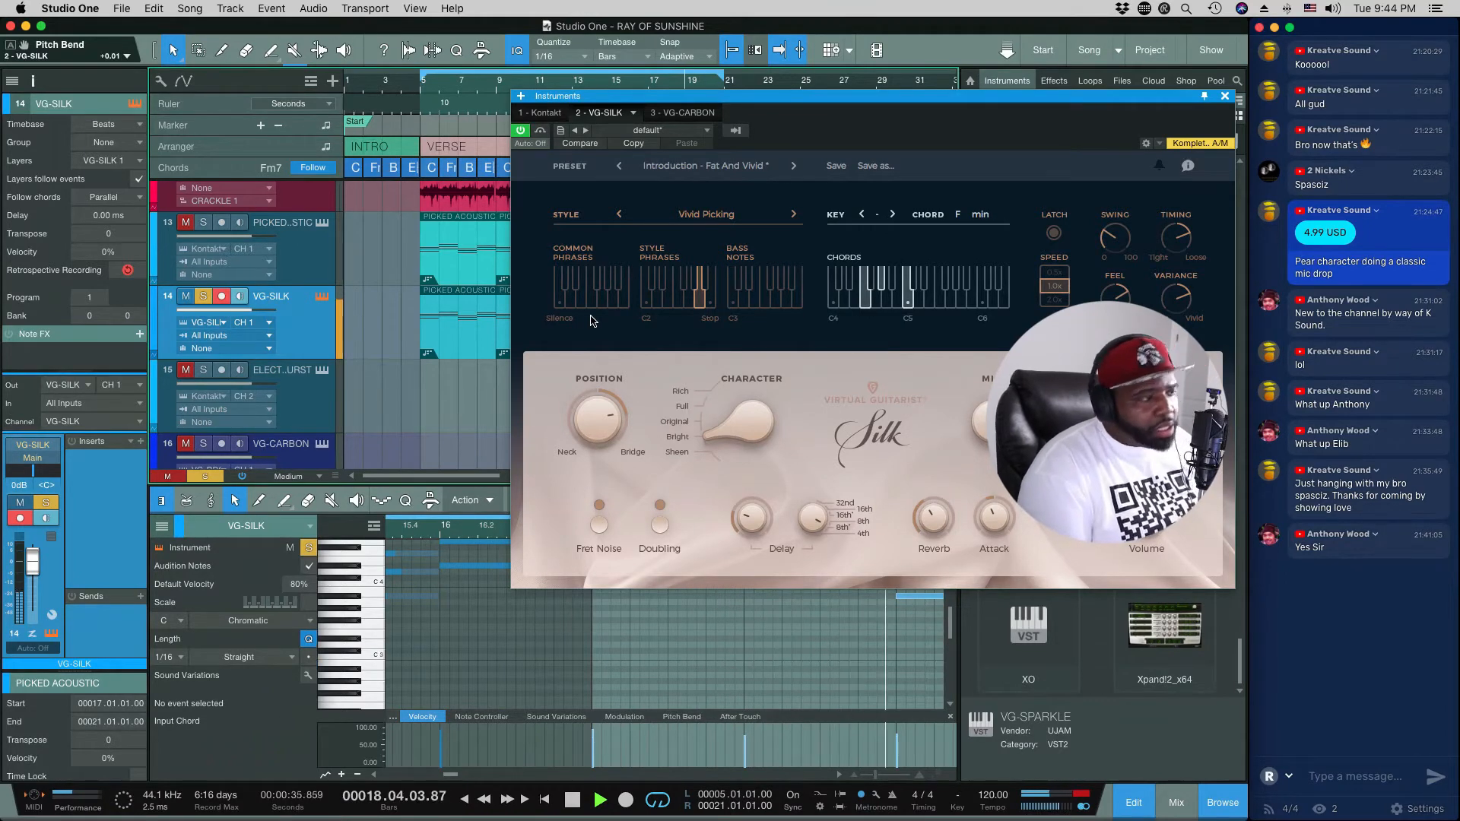
key(space)
key(space)
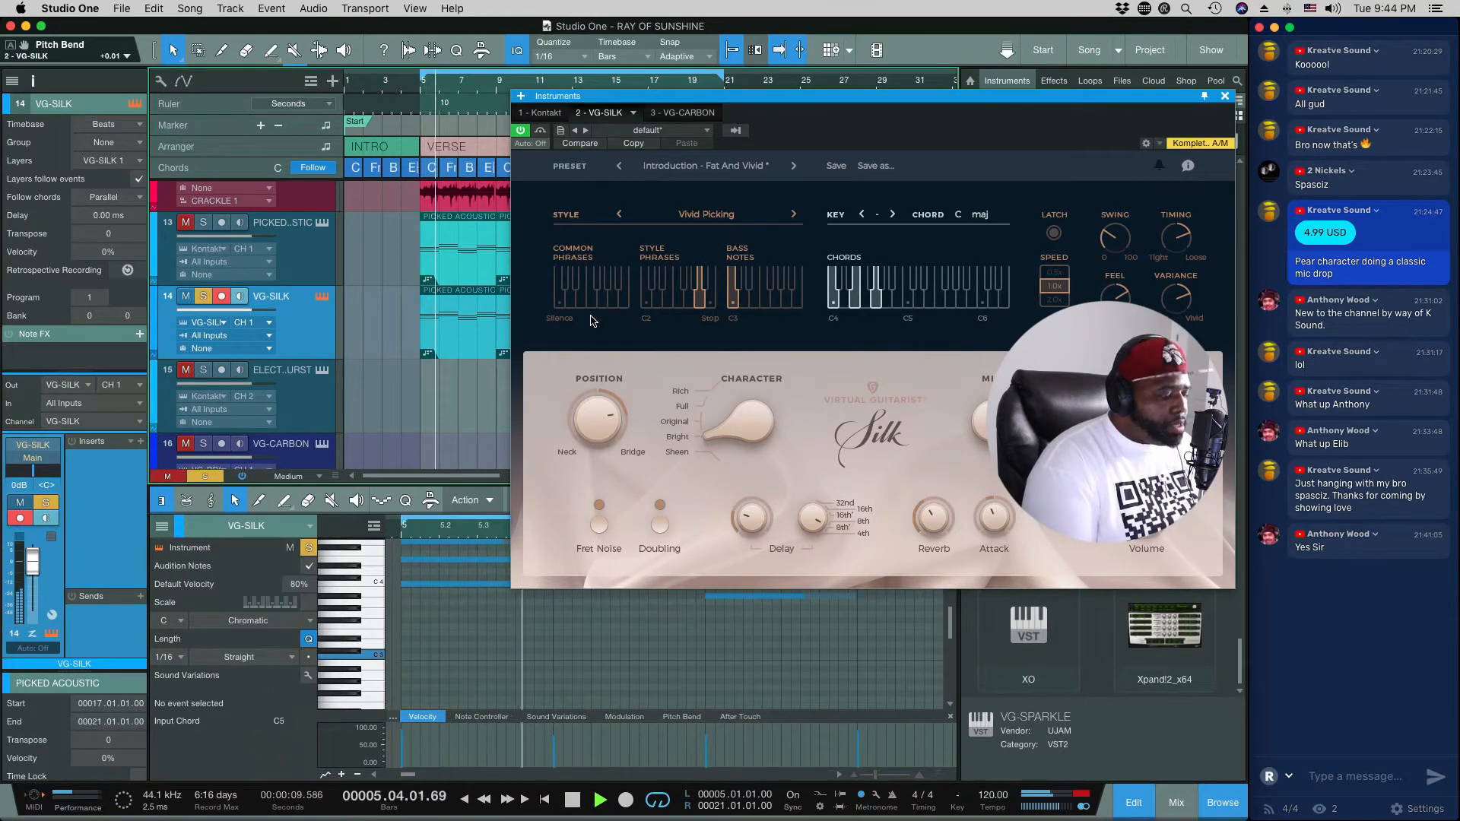
key(space)
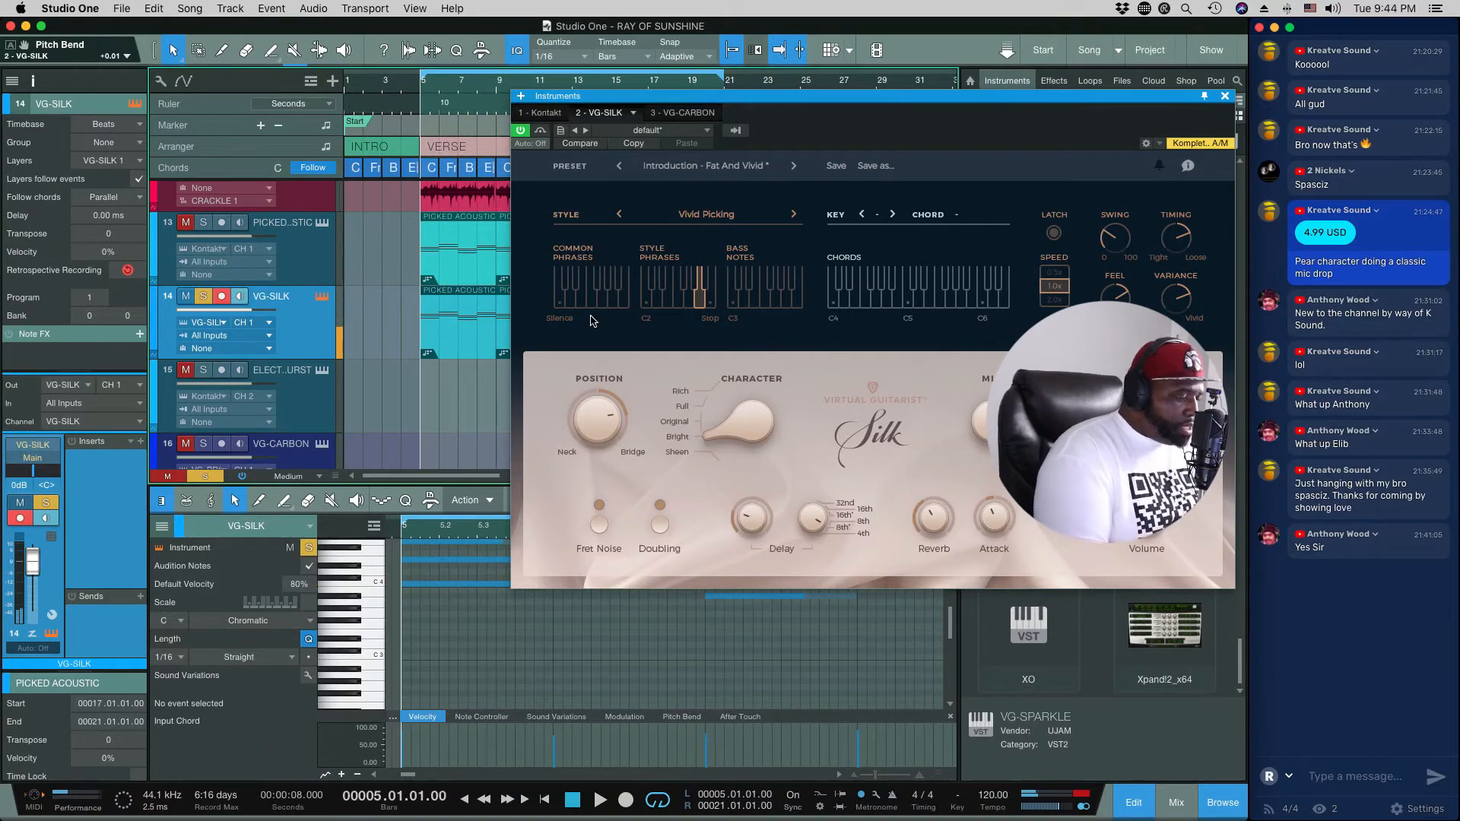
key(space)
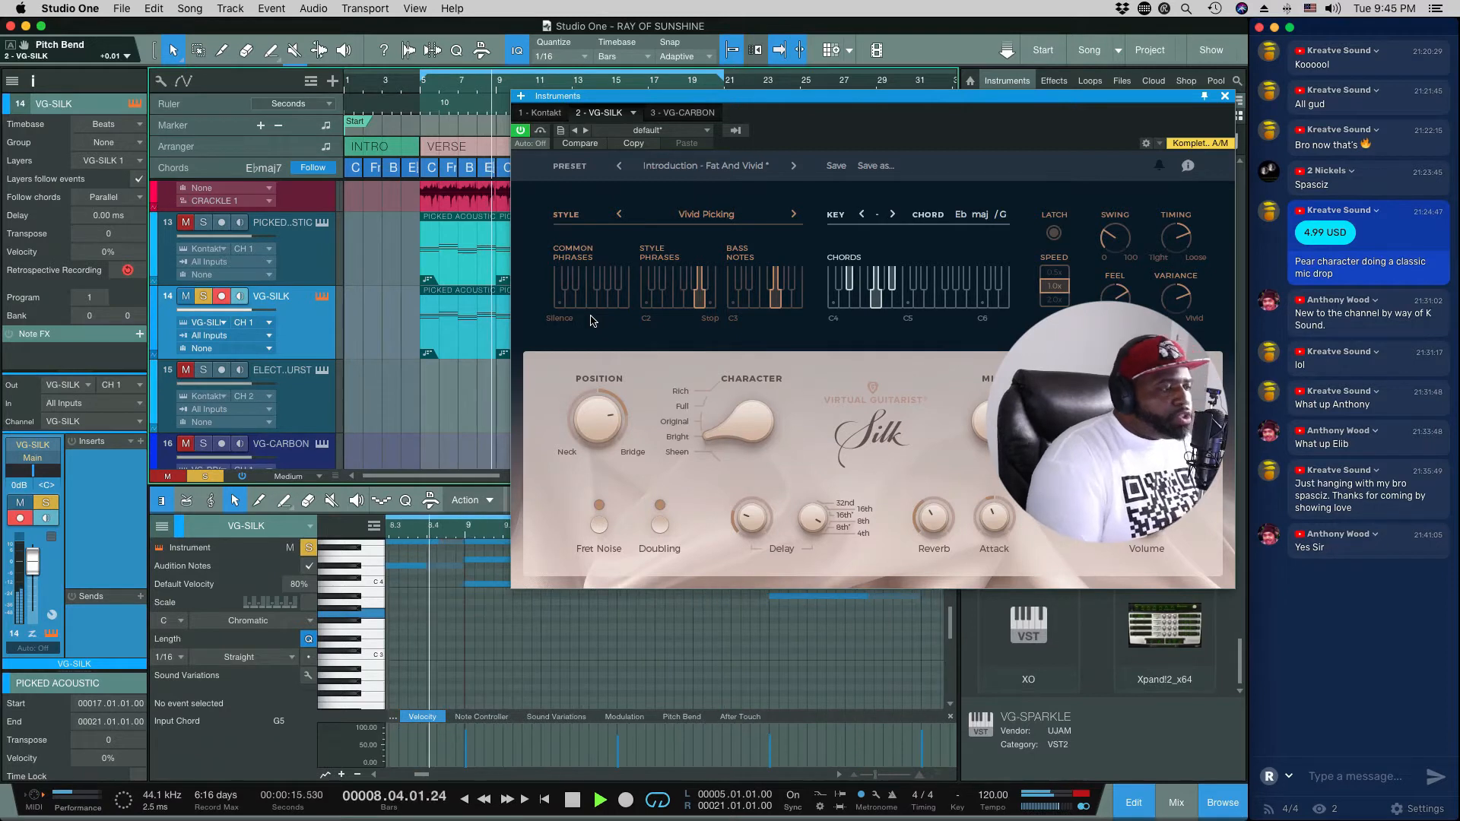
key(space)
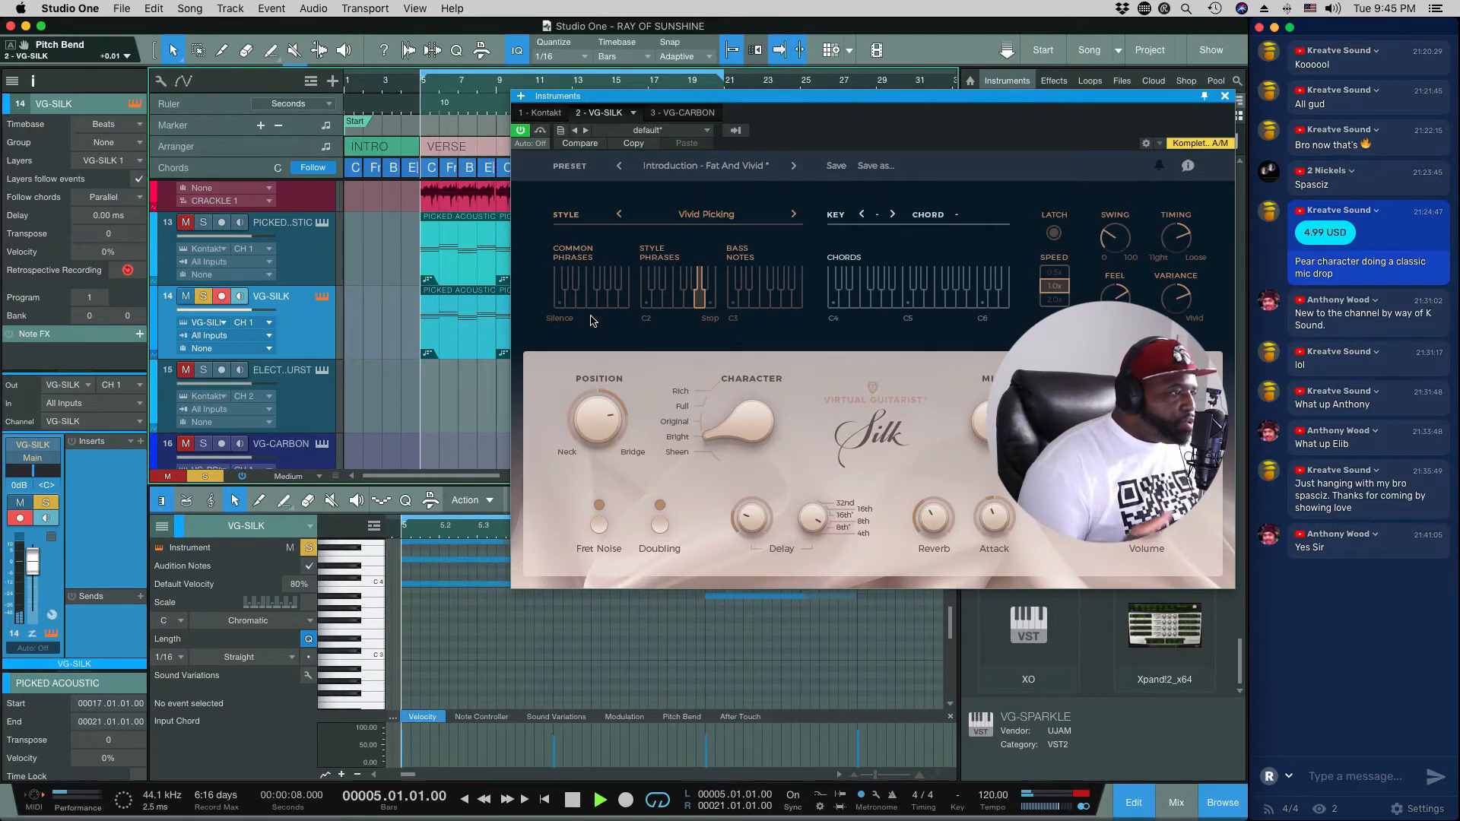
key(space)
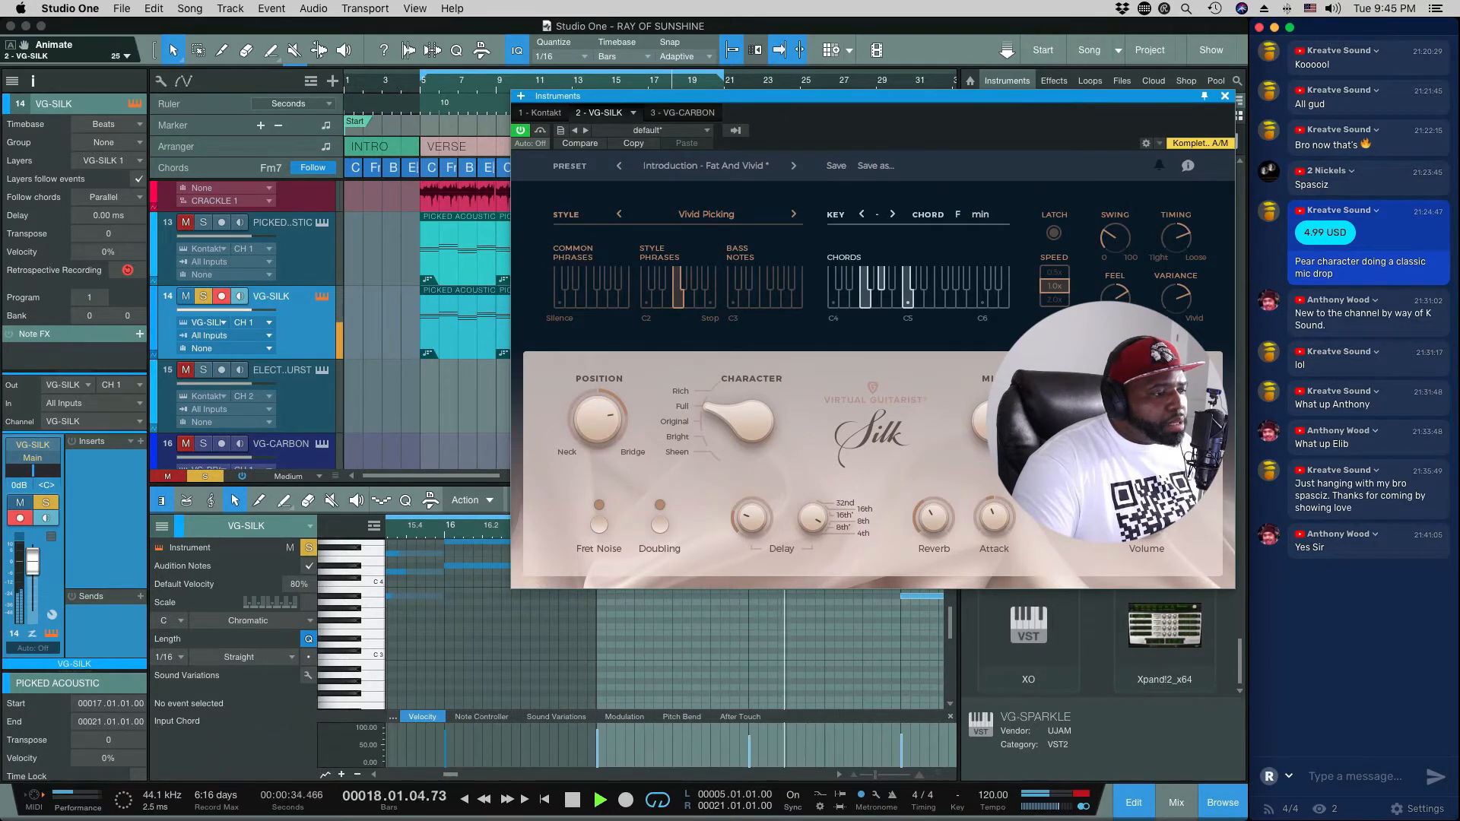
key(space)
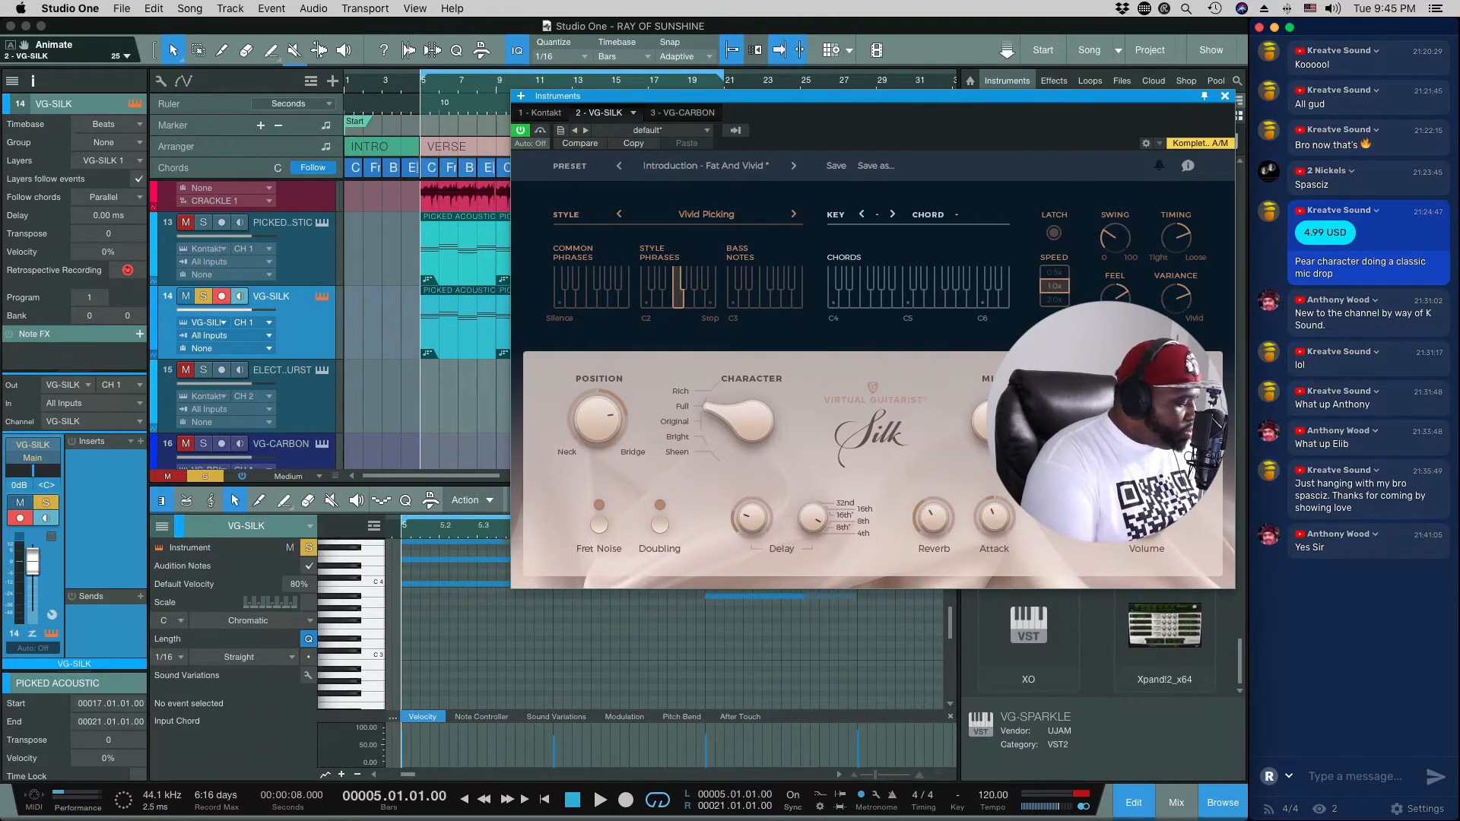
key(space)
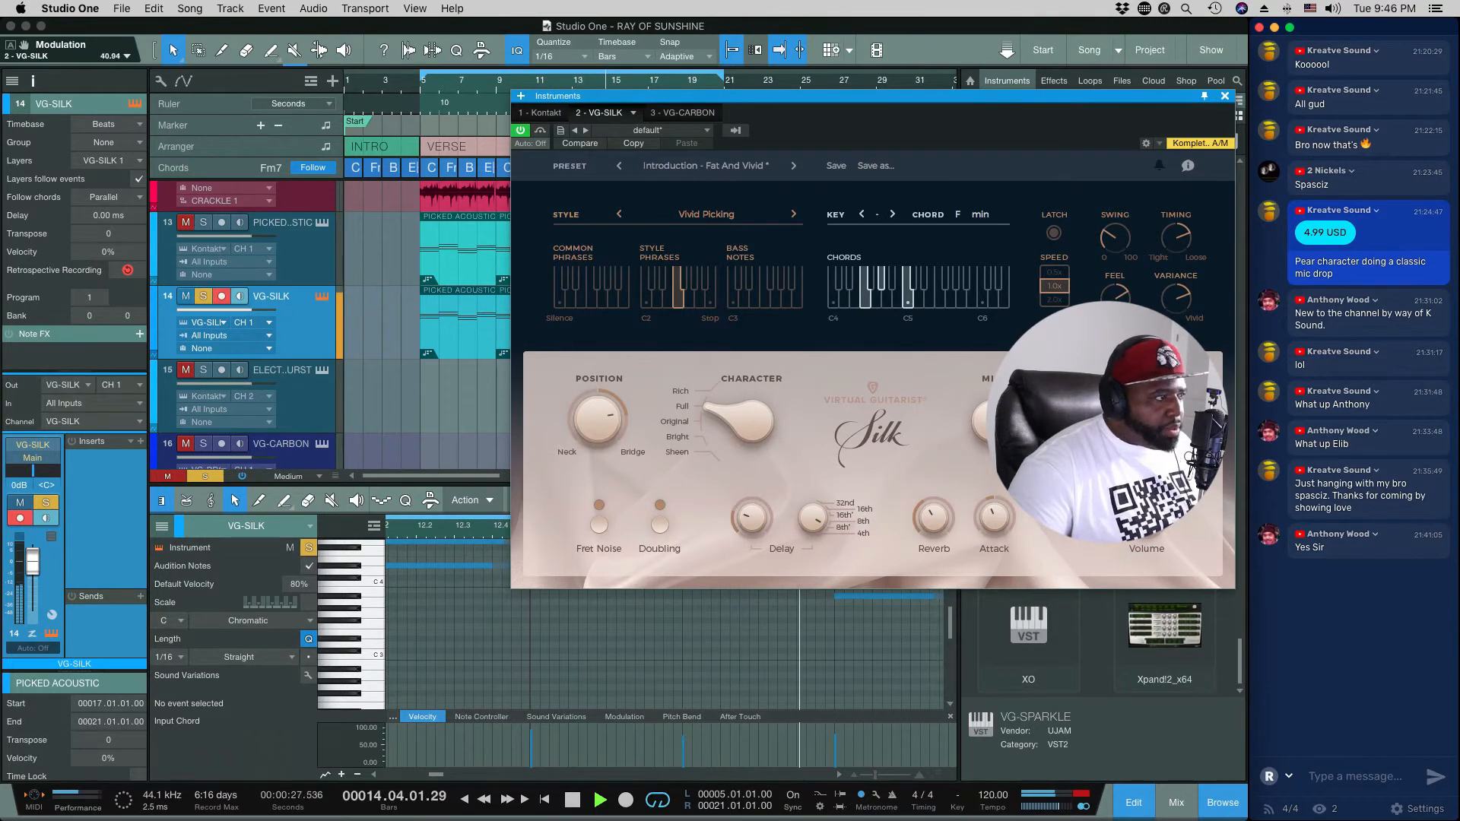
key(space)
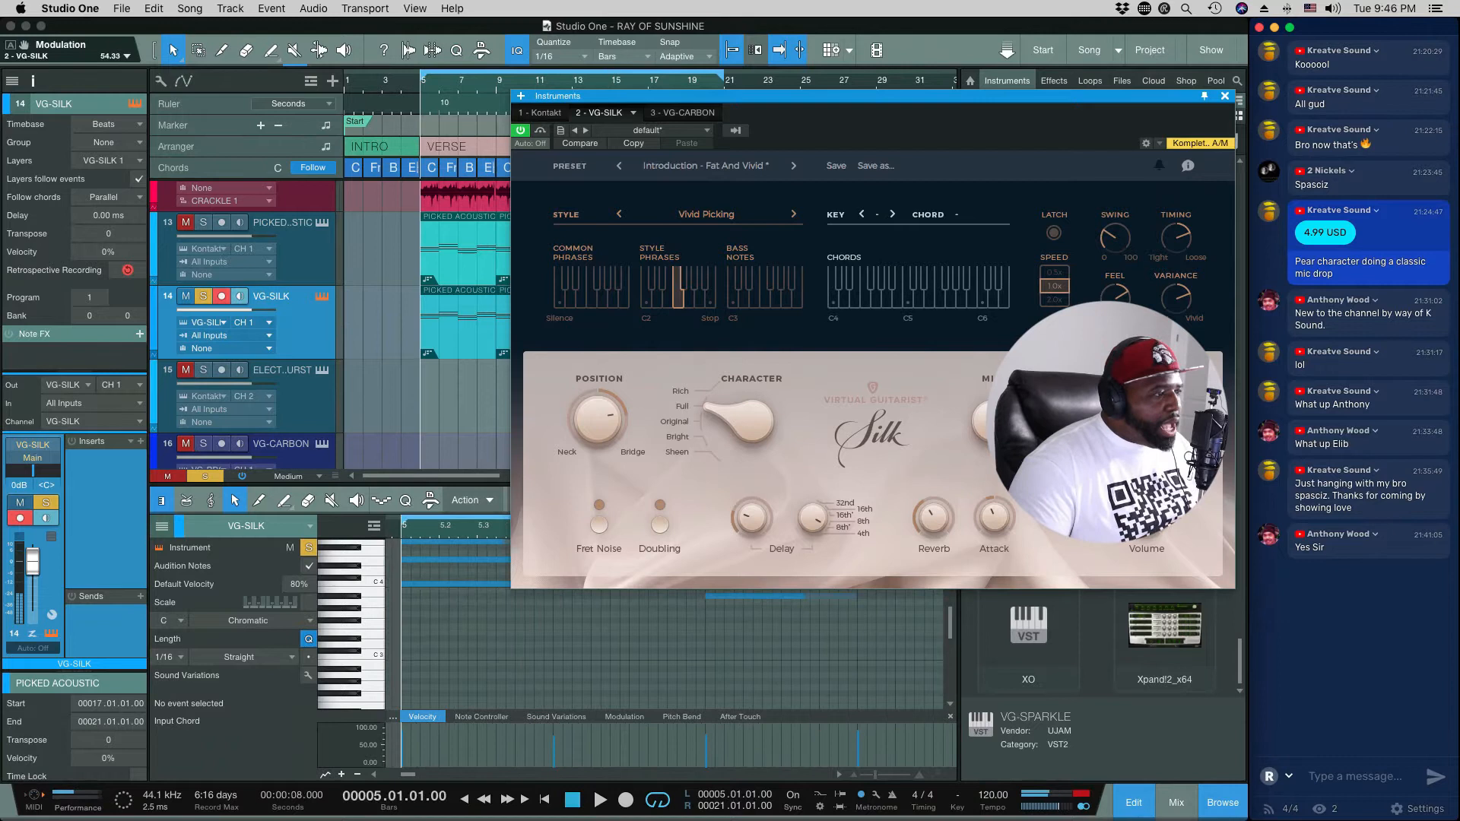
Step: Turn off VG-SILK's solo, unmute the track and audition it together with the rest of the song
click(218, 477)
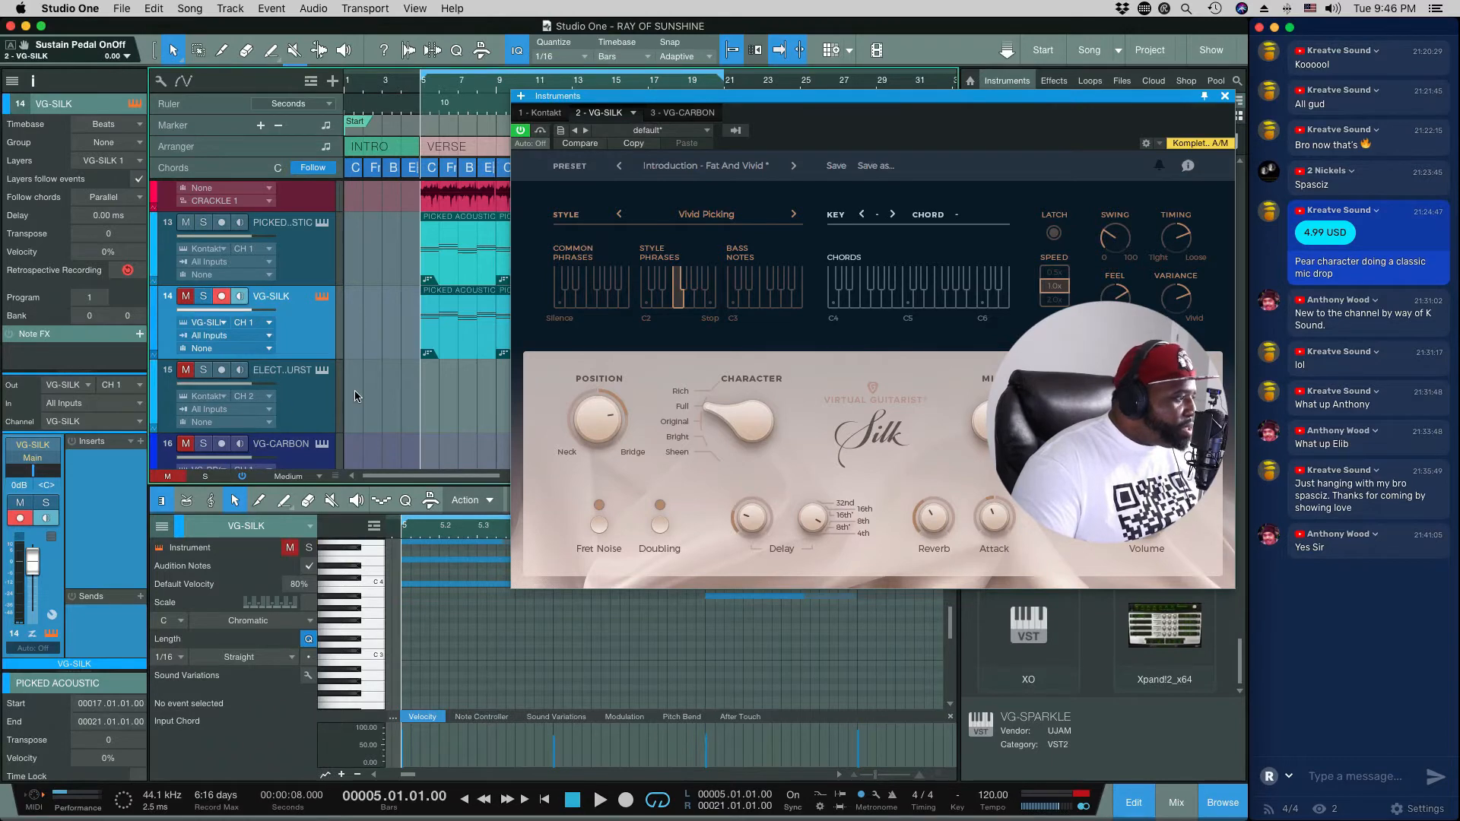
scroll(354, 391, up, 3)
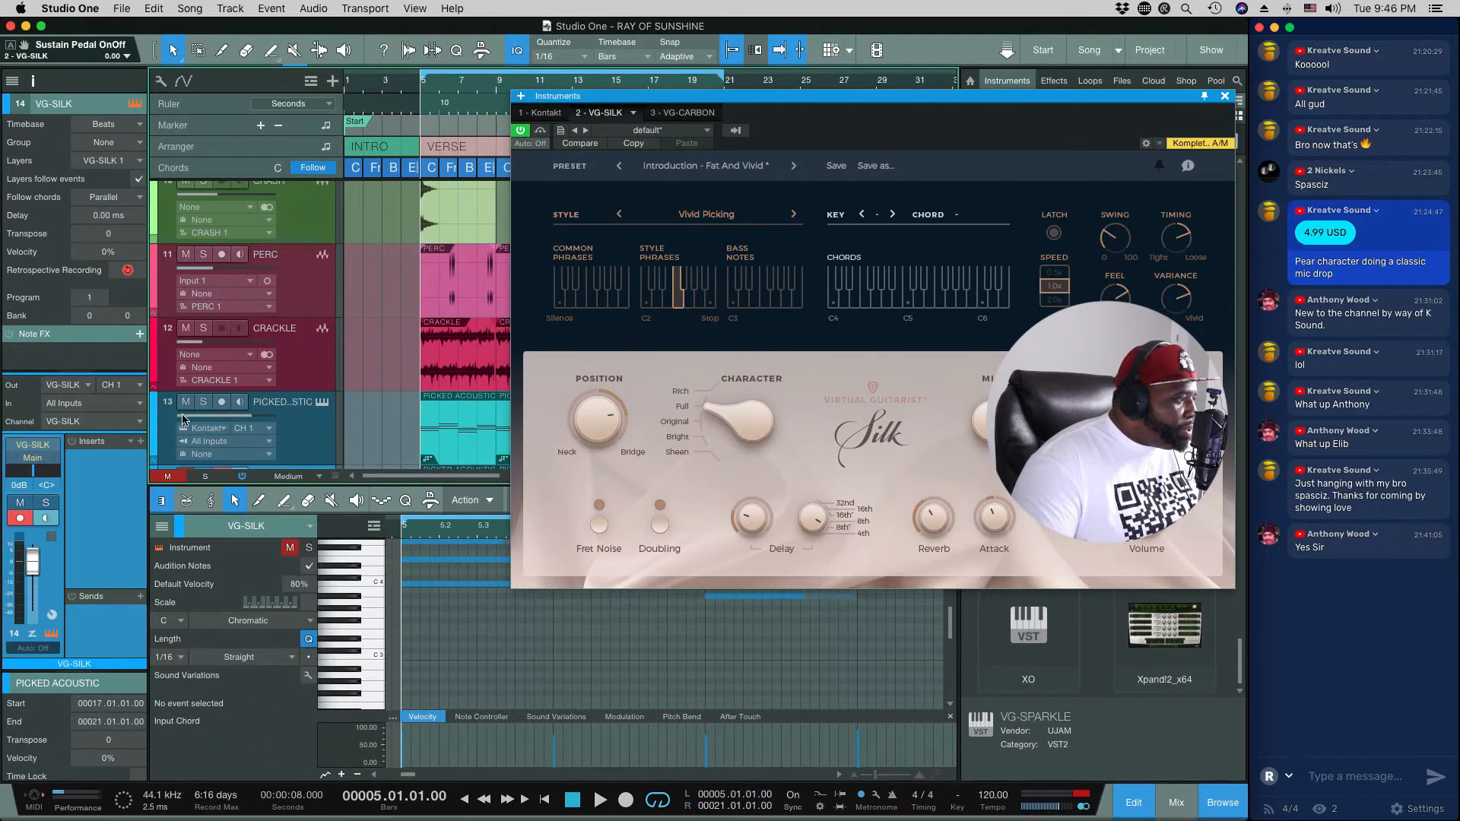
scroll(354, 404, down, 2)
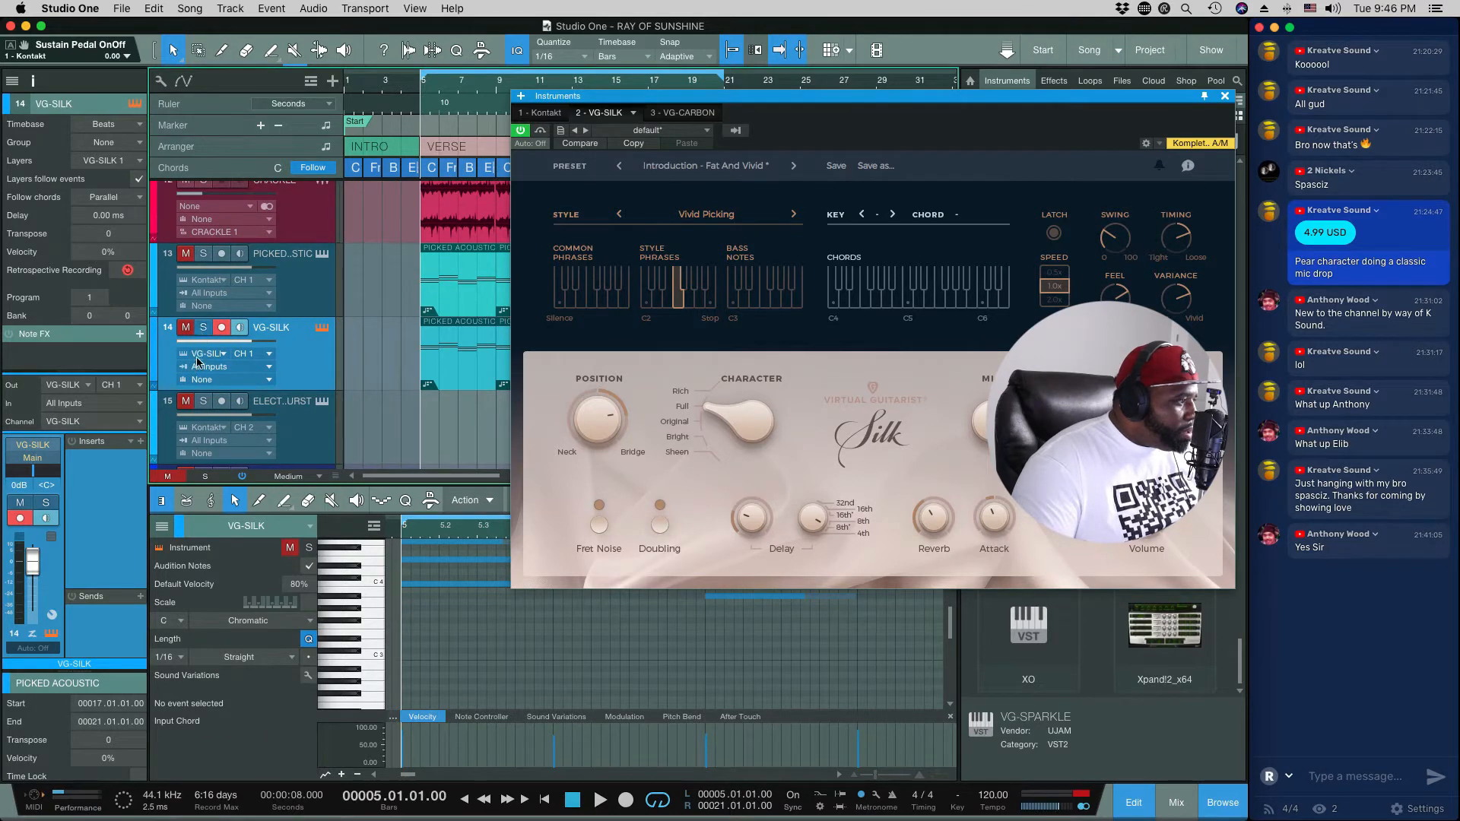
scroll(197, 362, up, 1)
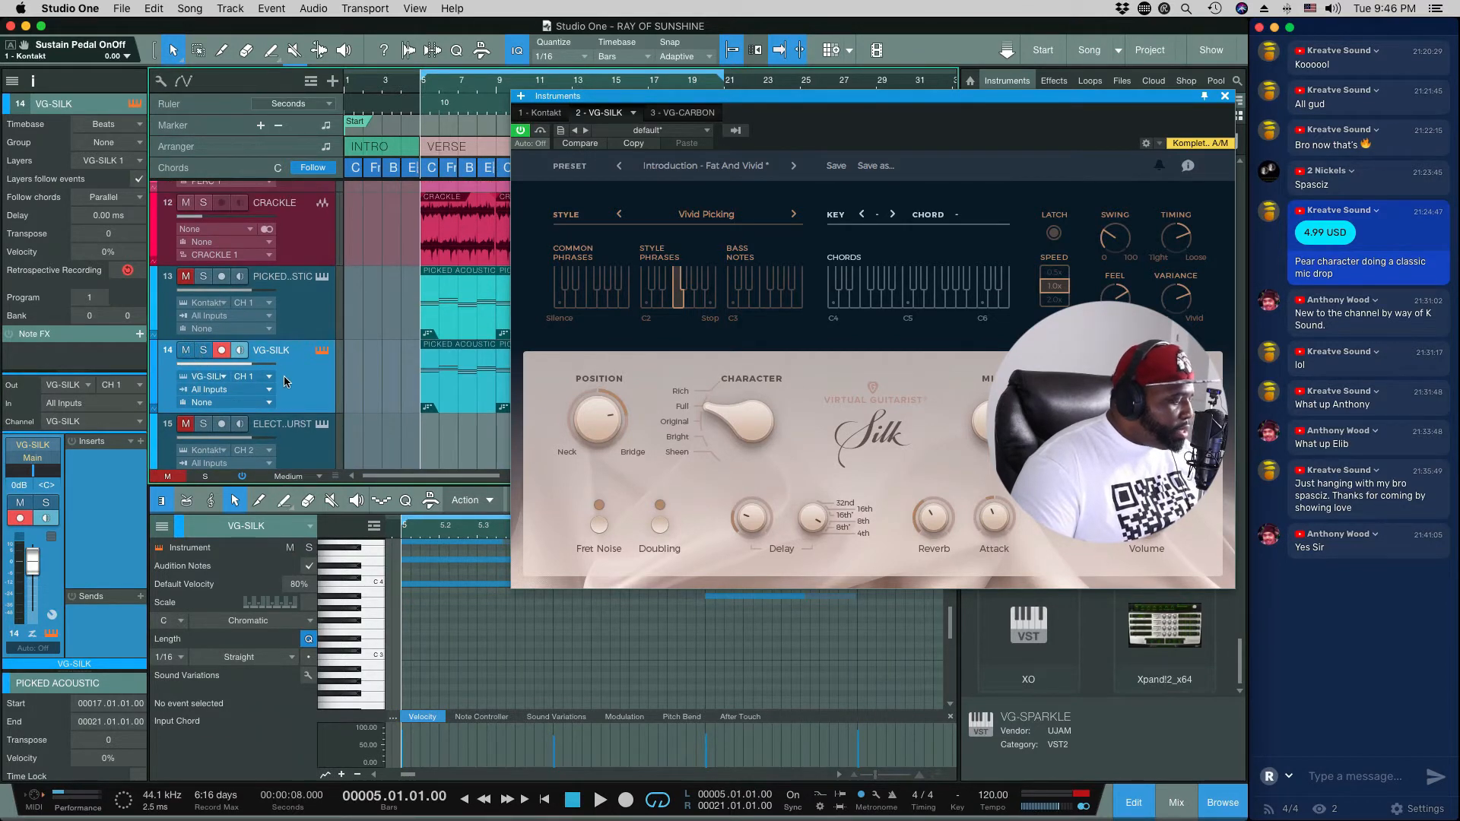
key(space)
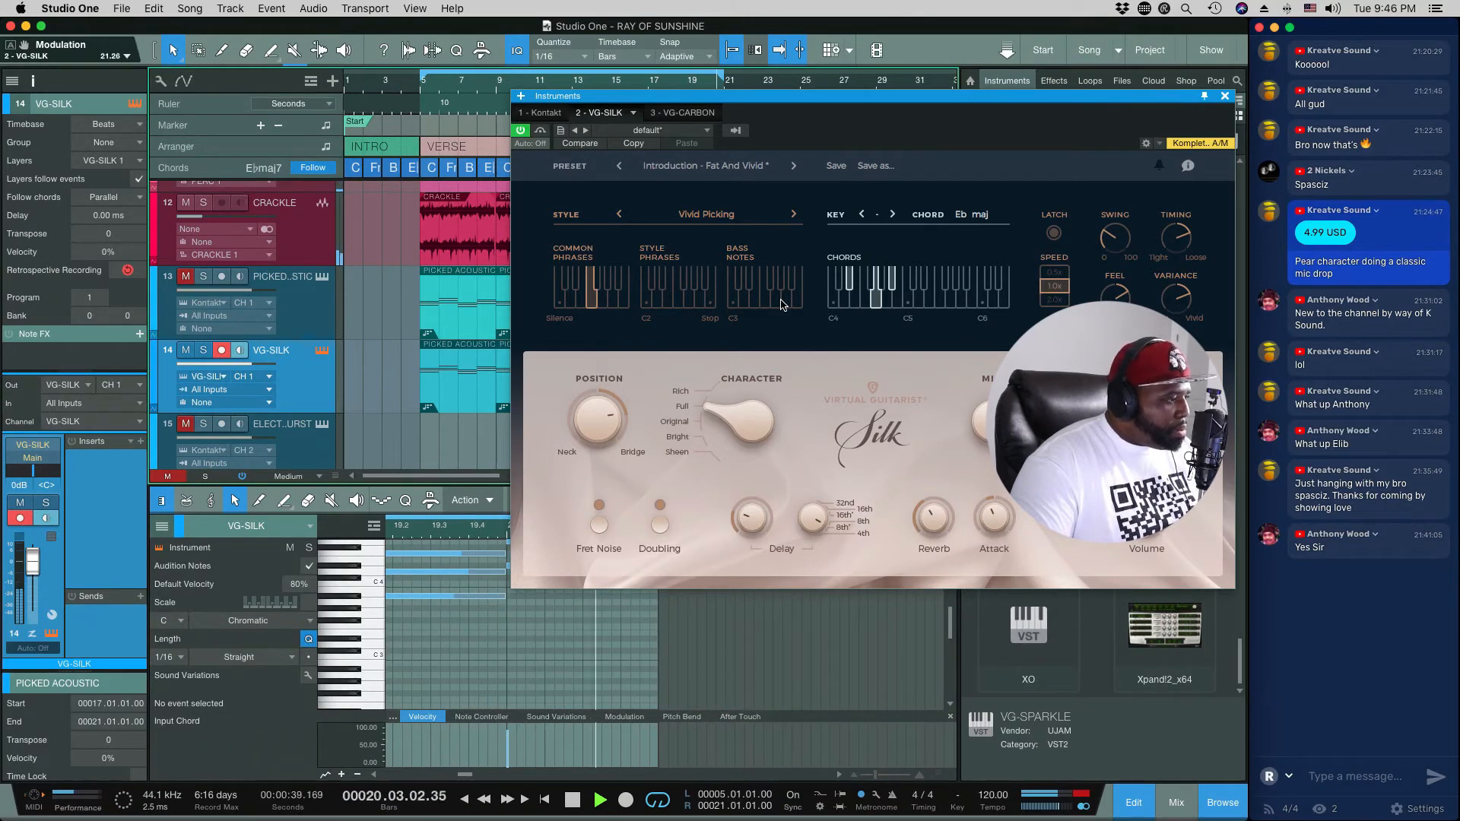
key(space)
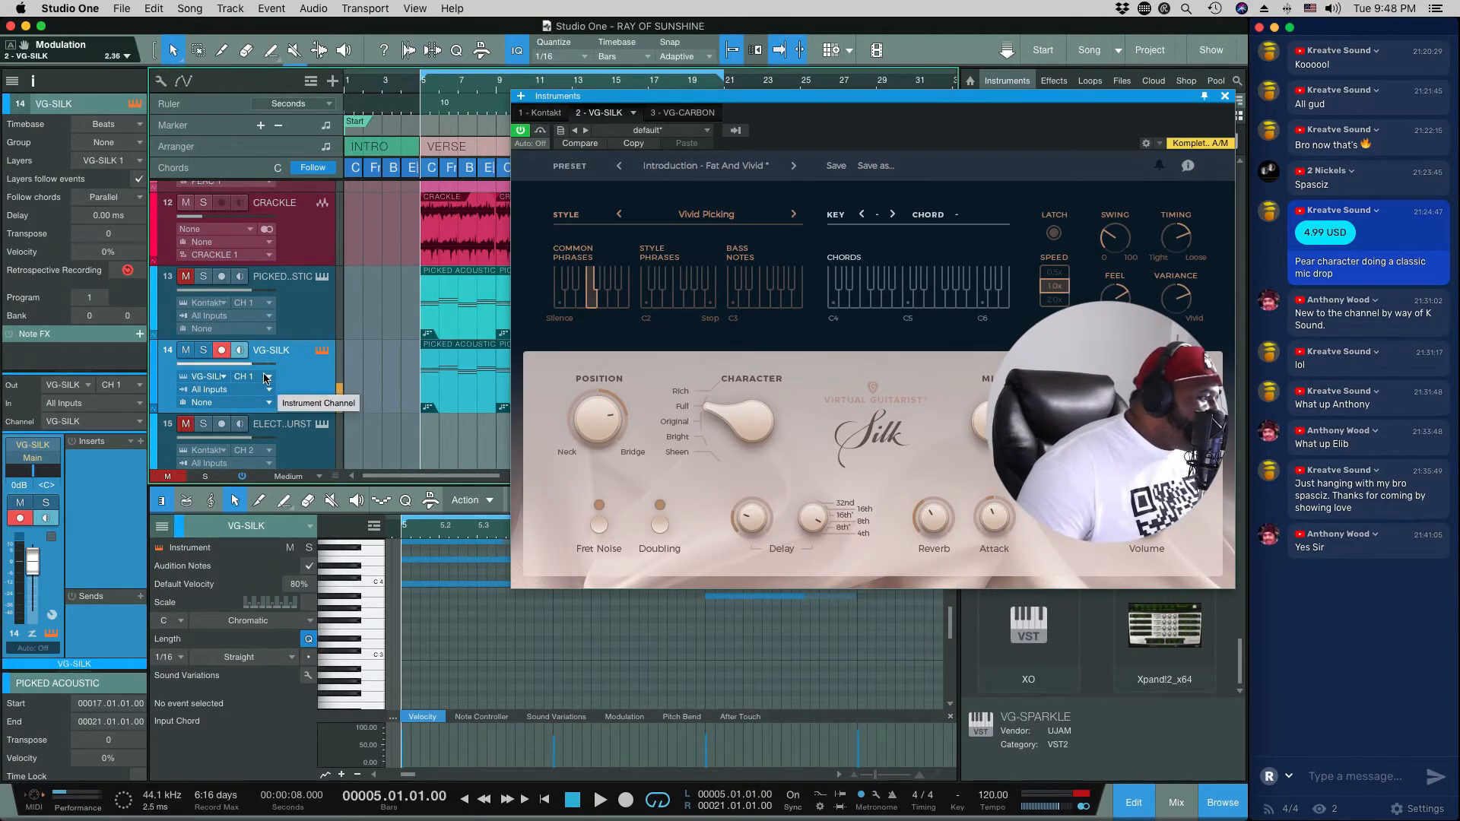
Step: Mute the VG-SILK track
scroll(265, 378, up, 1)
scroll(265, 378, up, 2)
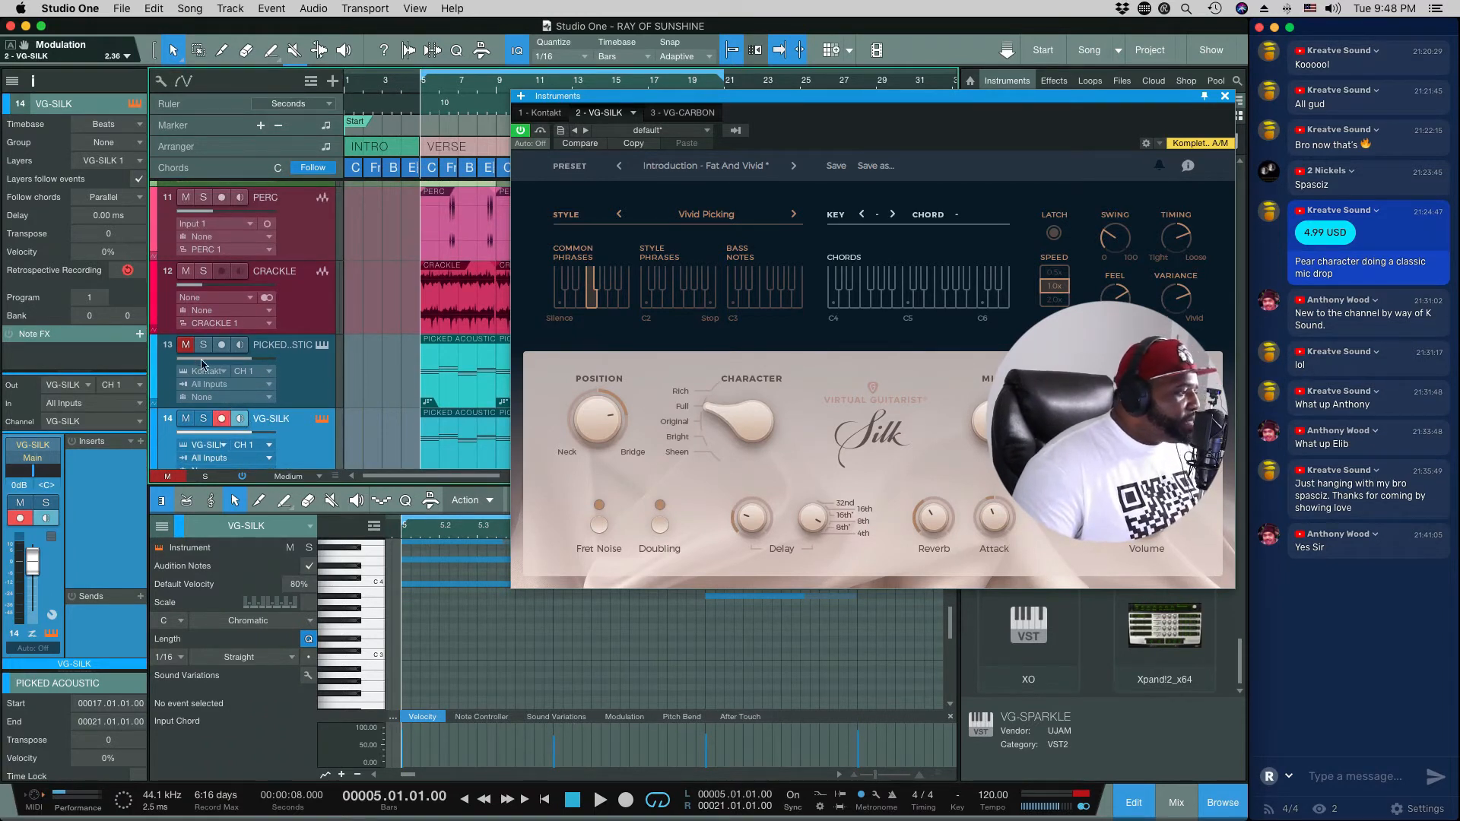
click(186, 419)
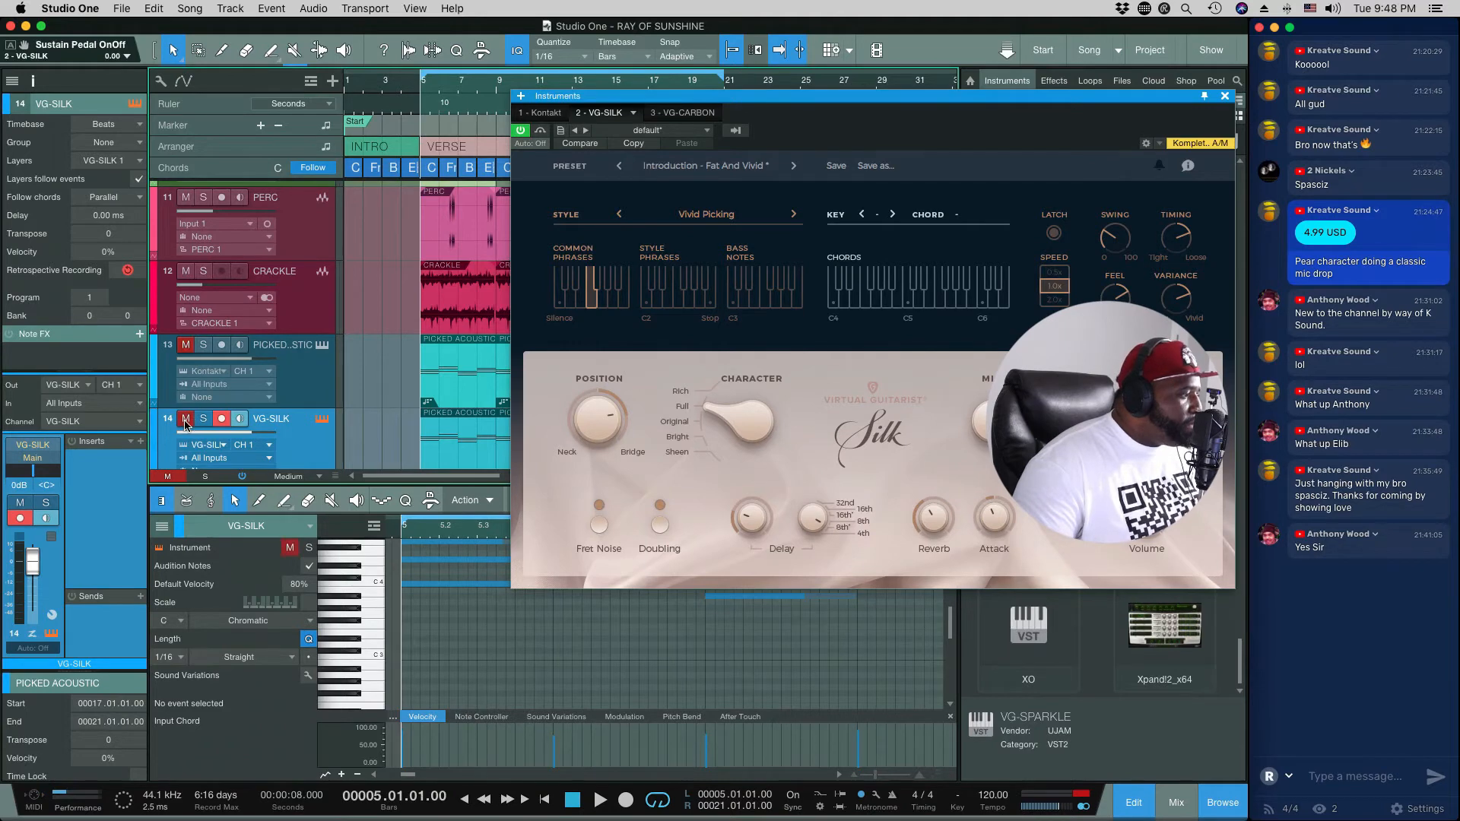
Step: Open the Electric Sunburst track's Kontakt window and show the Electric Sunburst Deluxe (Melody) instrument in the rack
scroll(414, 397, down, 6)
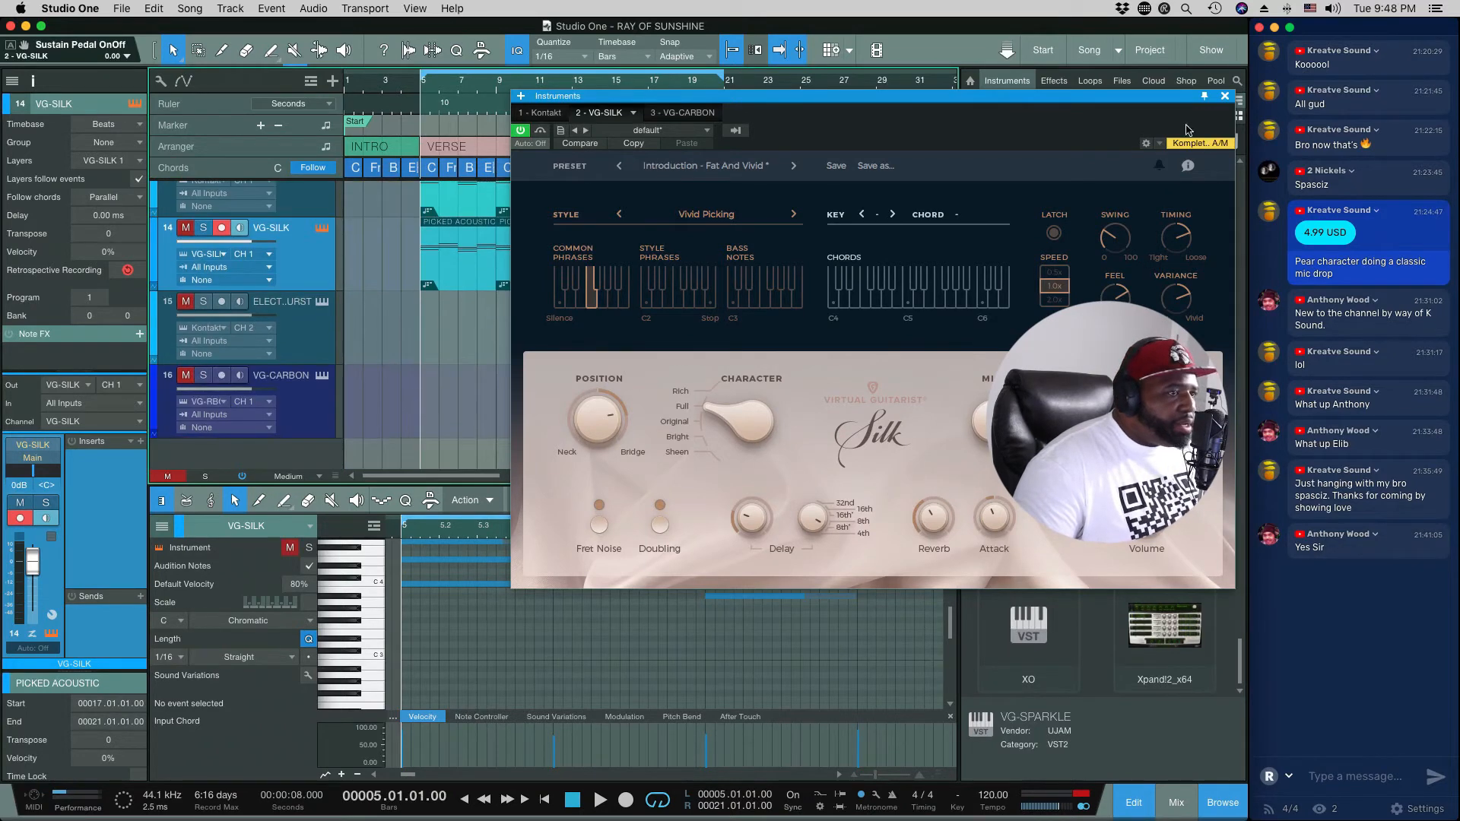
click(323, 303)
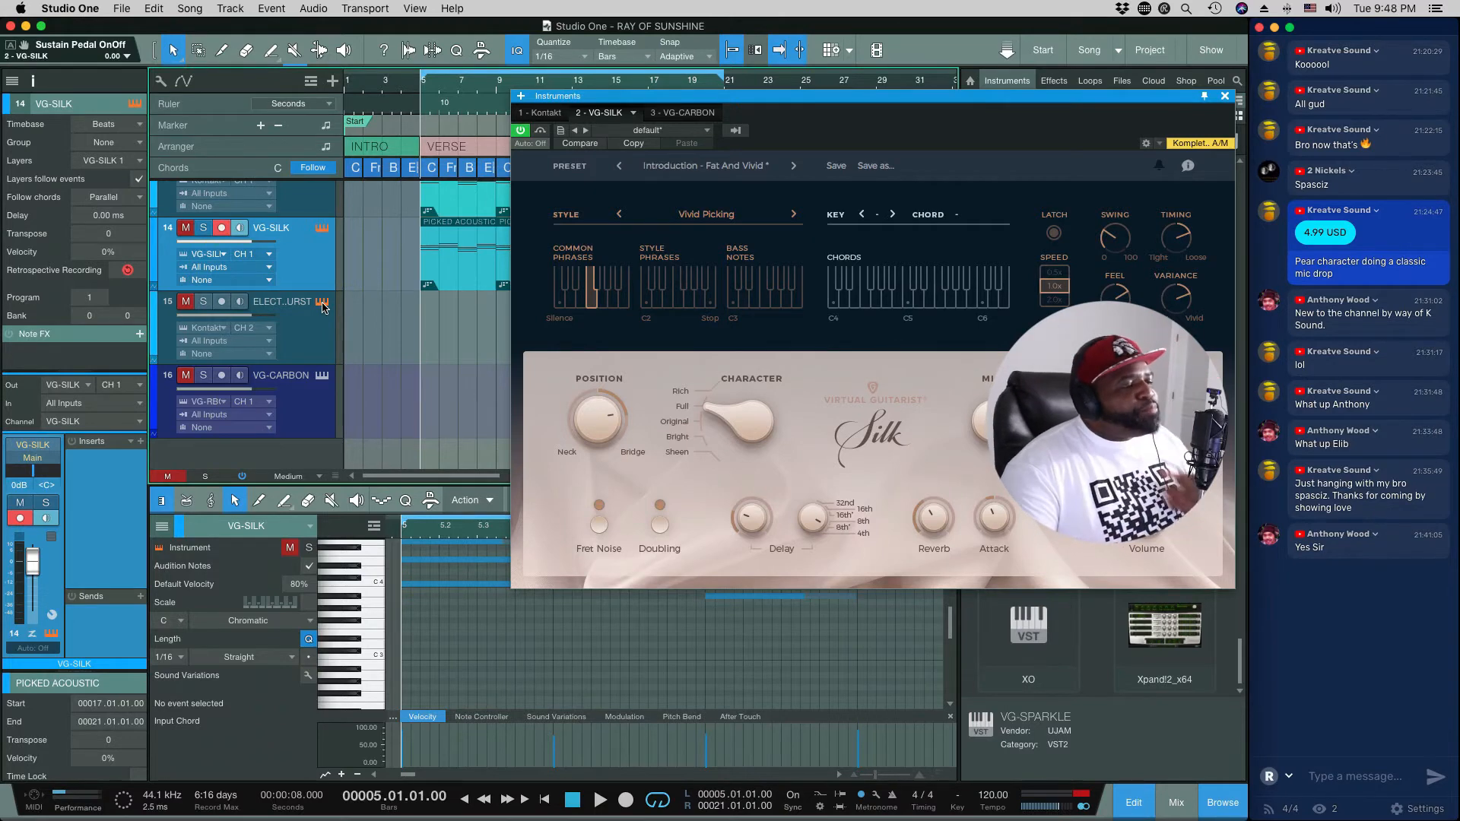
click(323, 304)
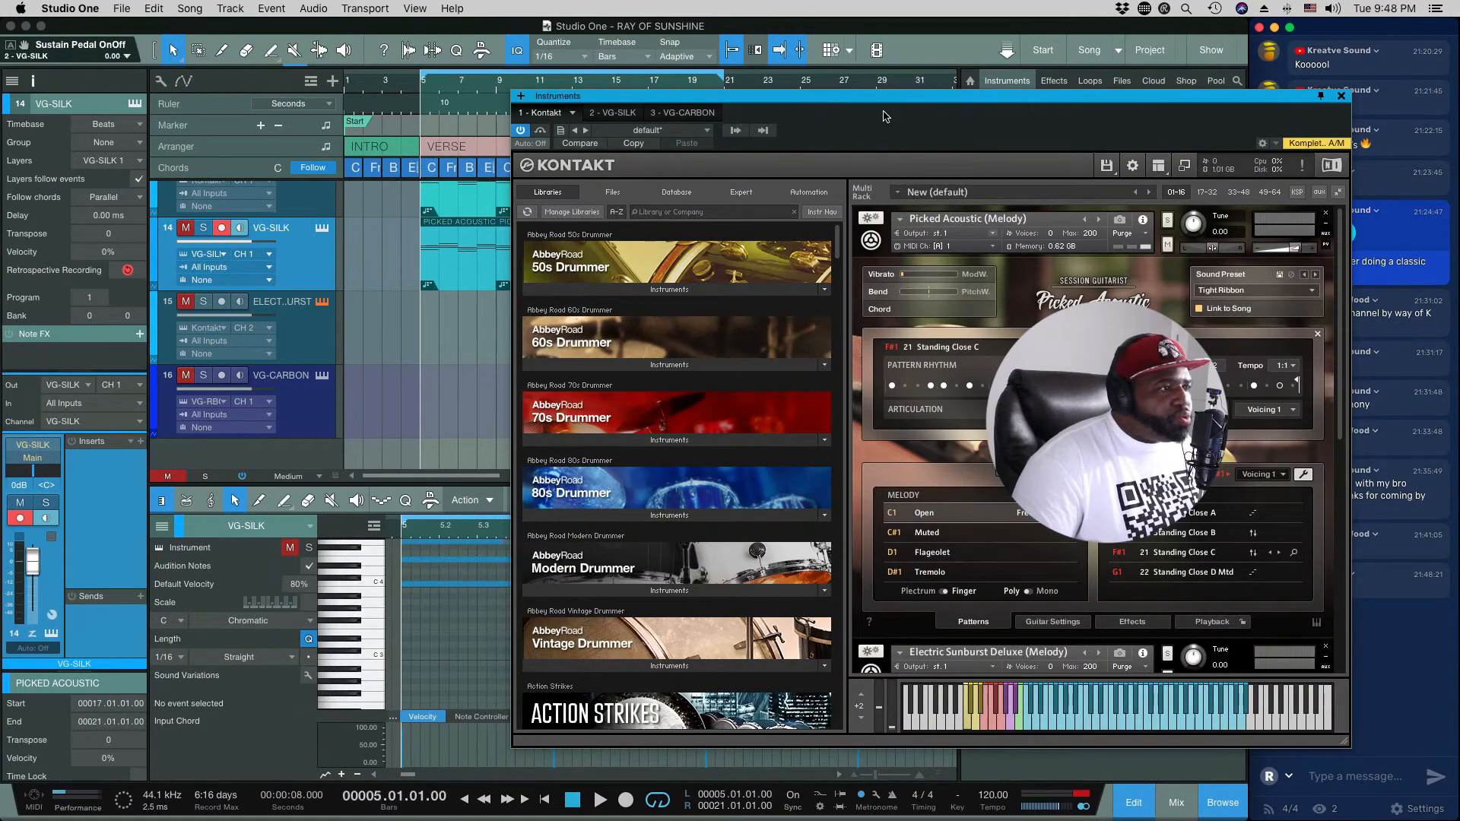
drag(883, 98, 790, 96)
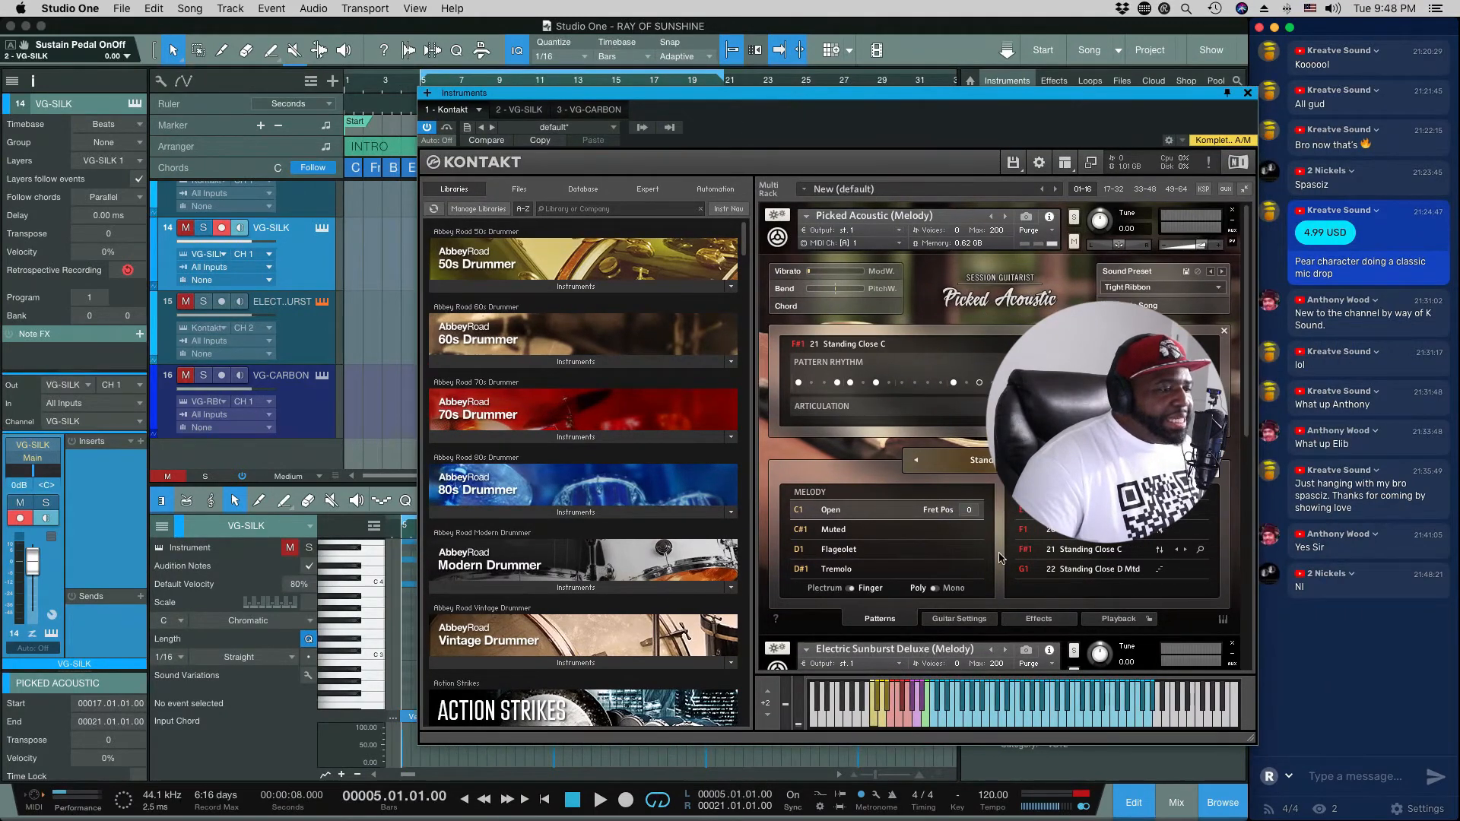
scroll(998, 587, down, 3)
scroll(998, 586, down, 10)
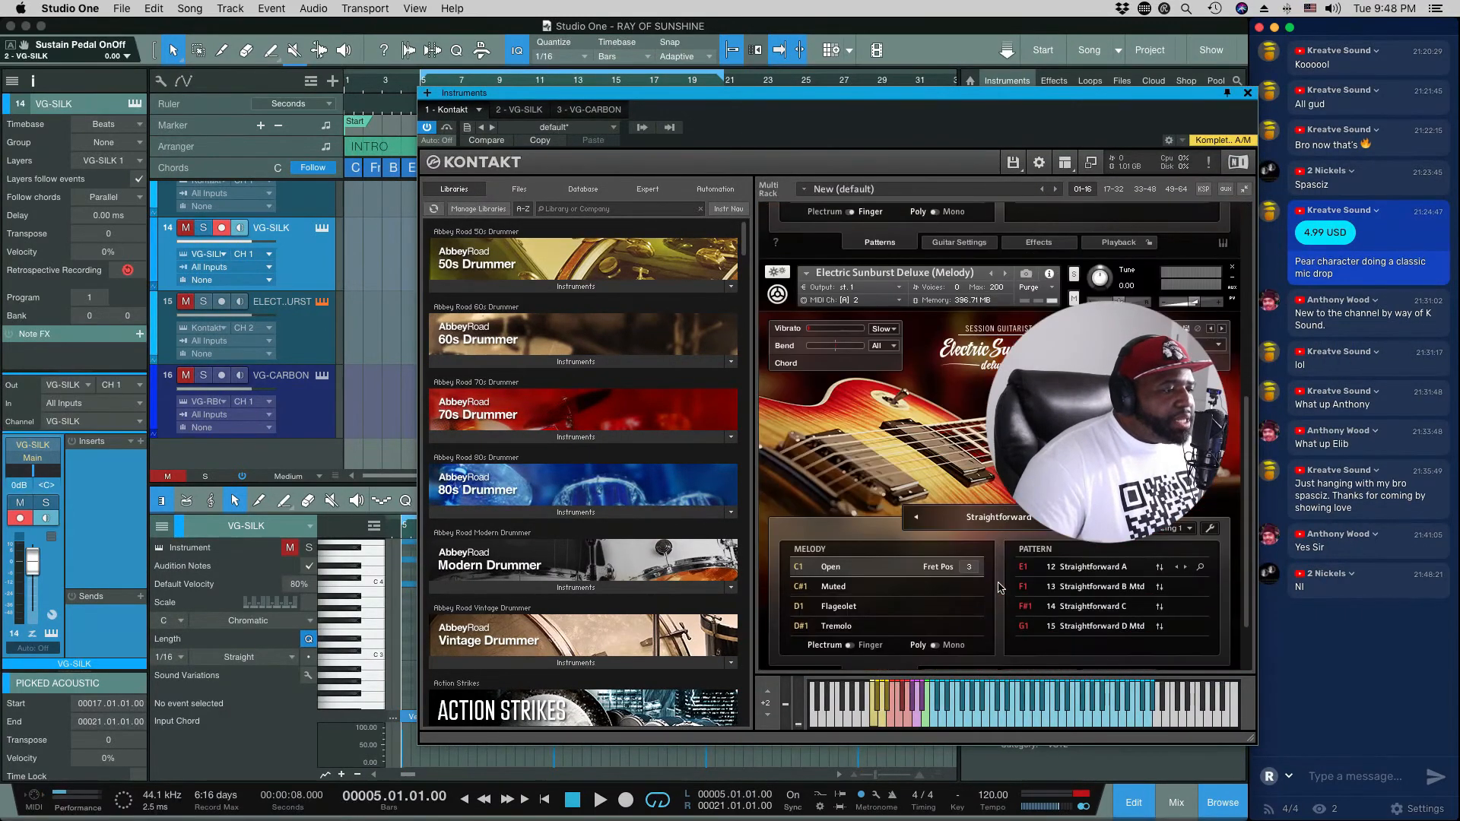
scroll(998, 586, down, 1)
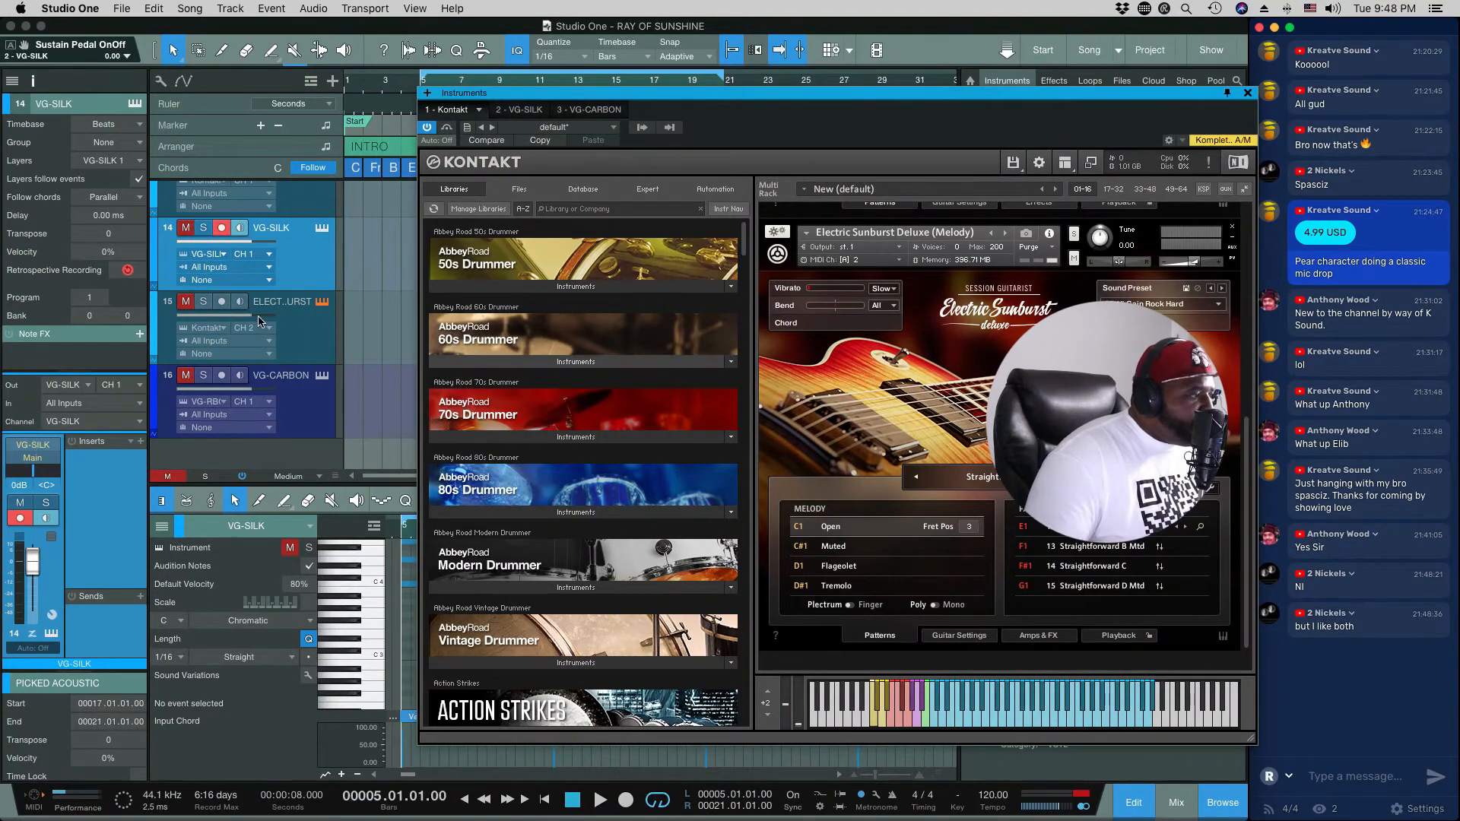
Step: Solo the Electric Sunburst track and select it for playing
click(204, 302)
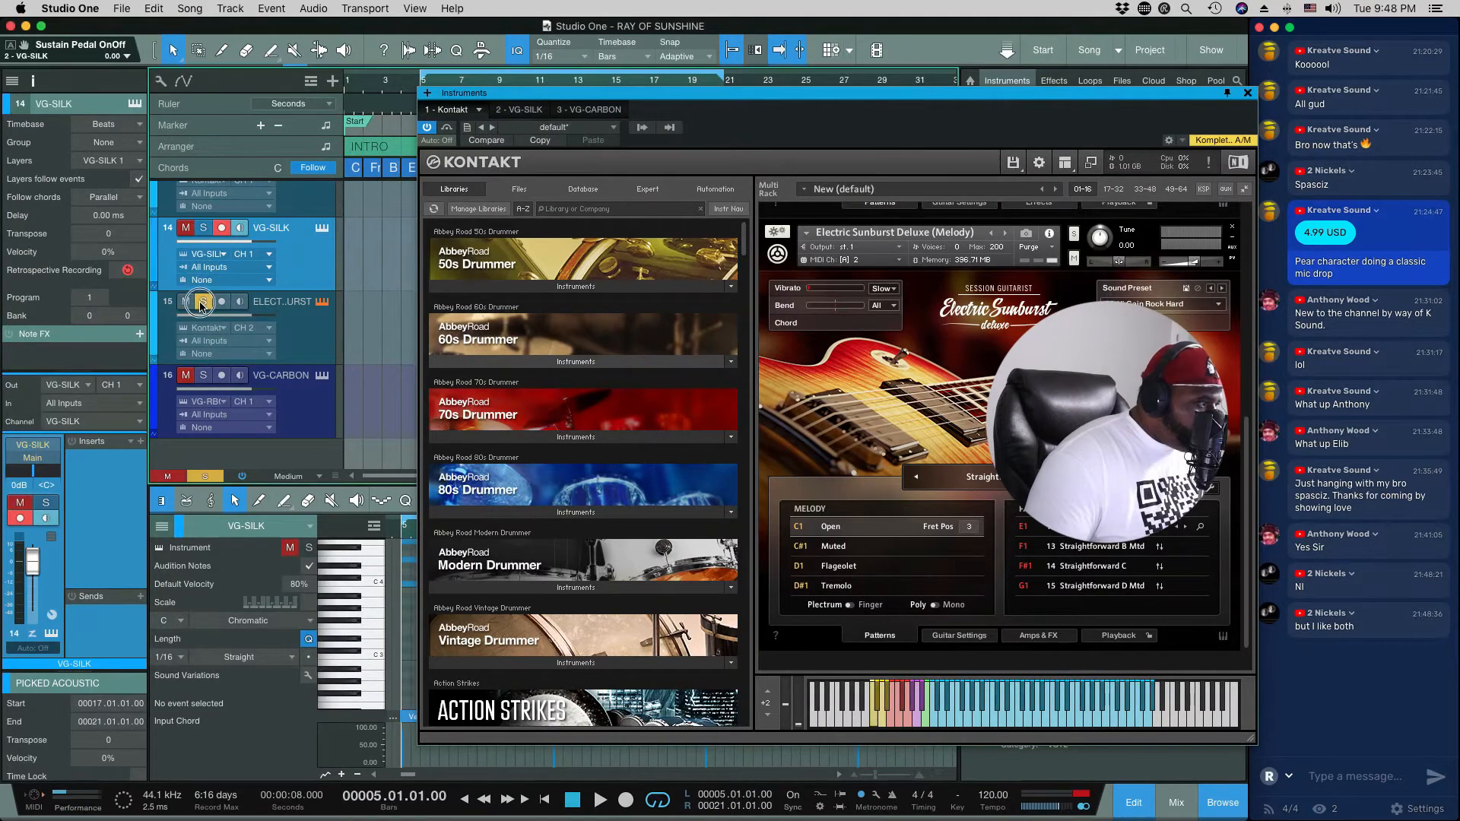
click(304, 338)
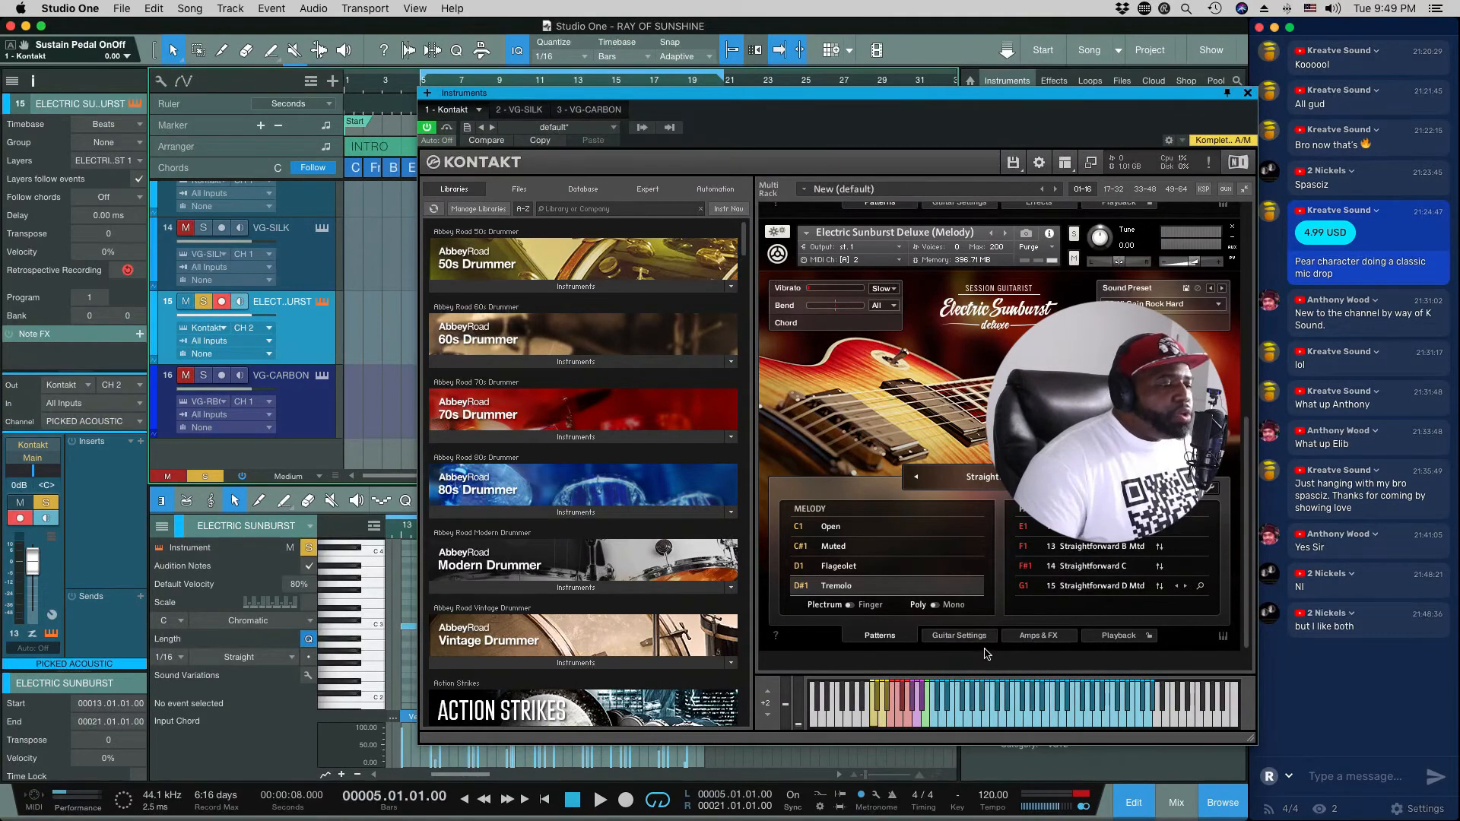
Step: Examine Electric Sunburst Deluxe's guitar settings, amps and effects, and playback options, and return to its patterns
click(960, 636)
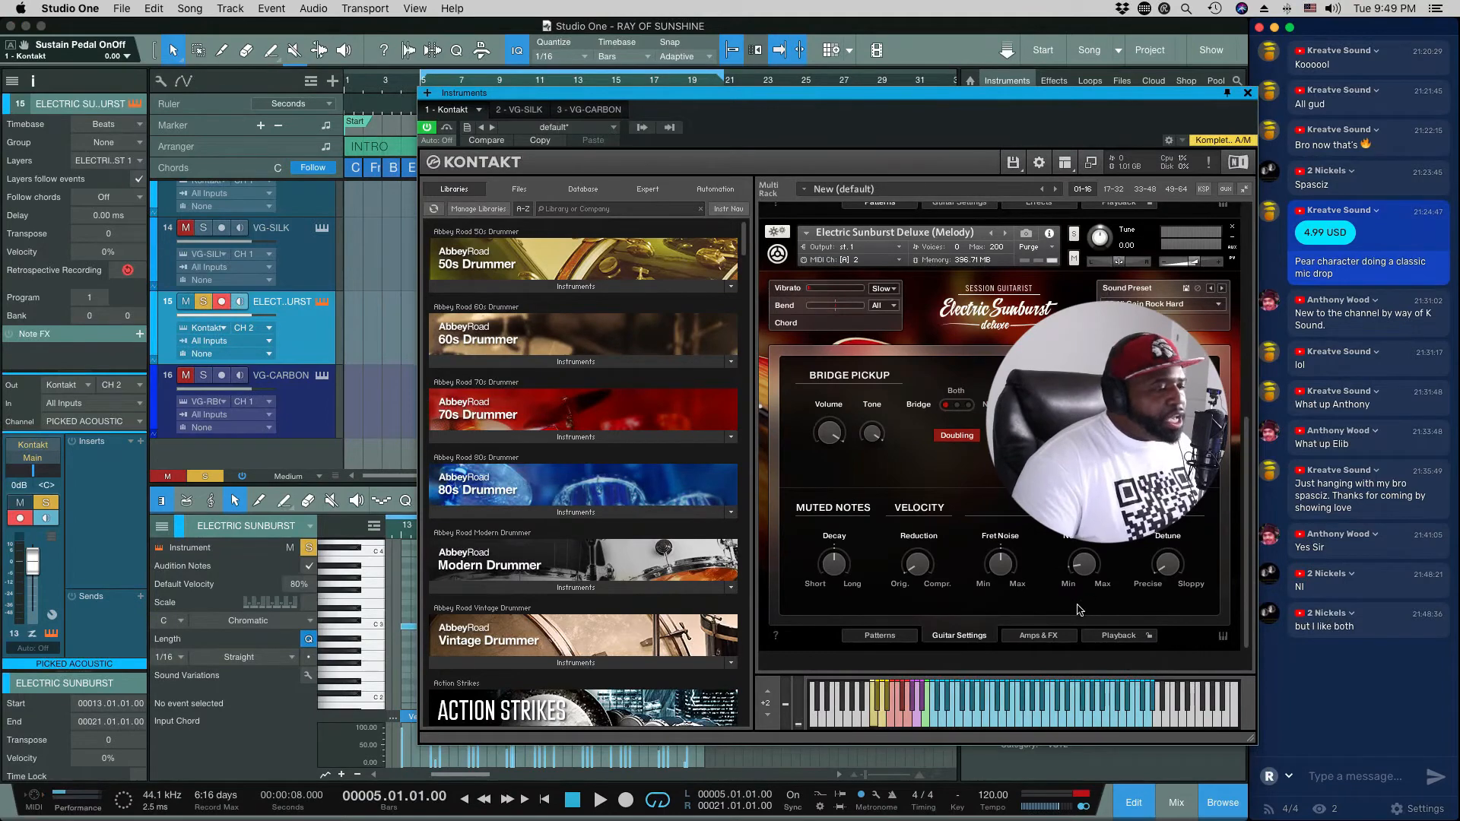
click(1039, 637)
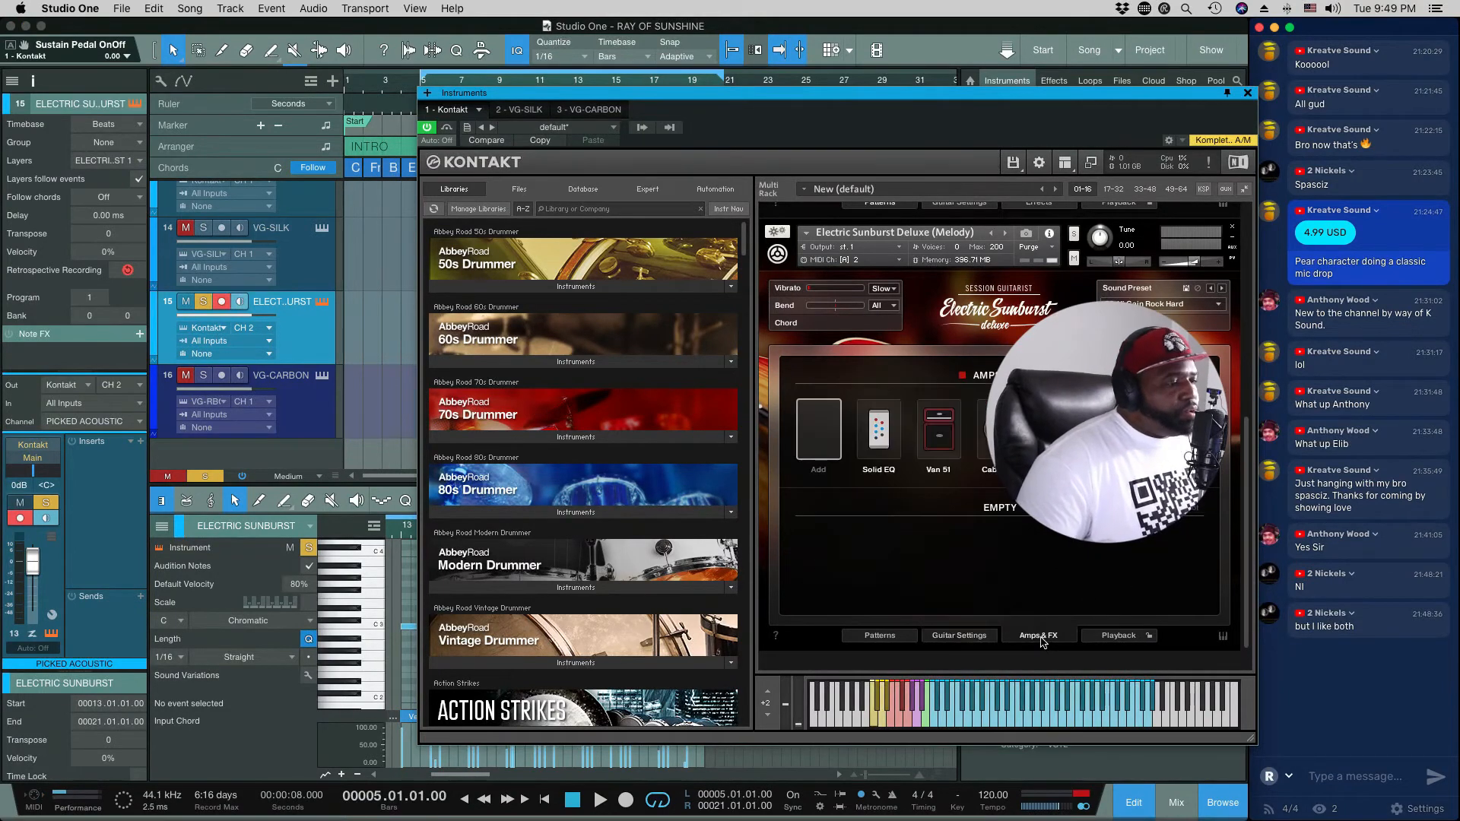
click(1118, 637)
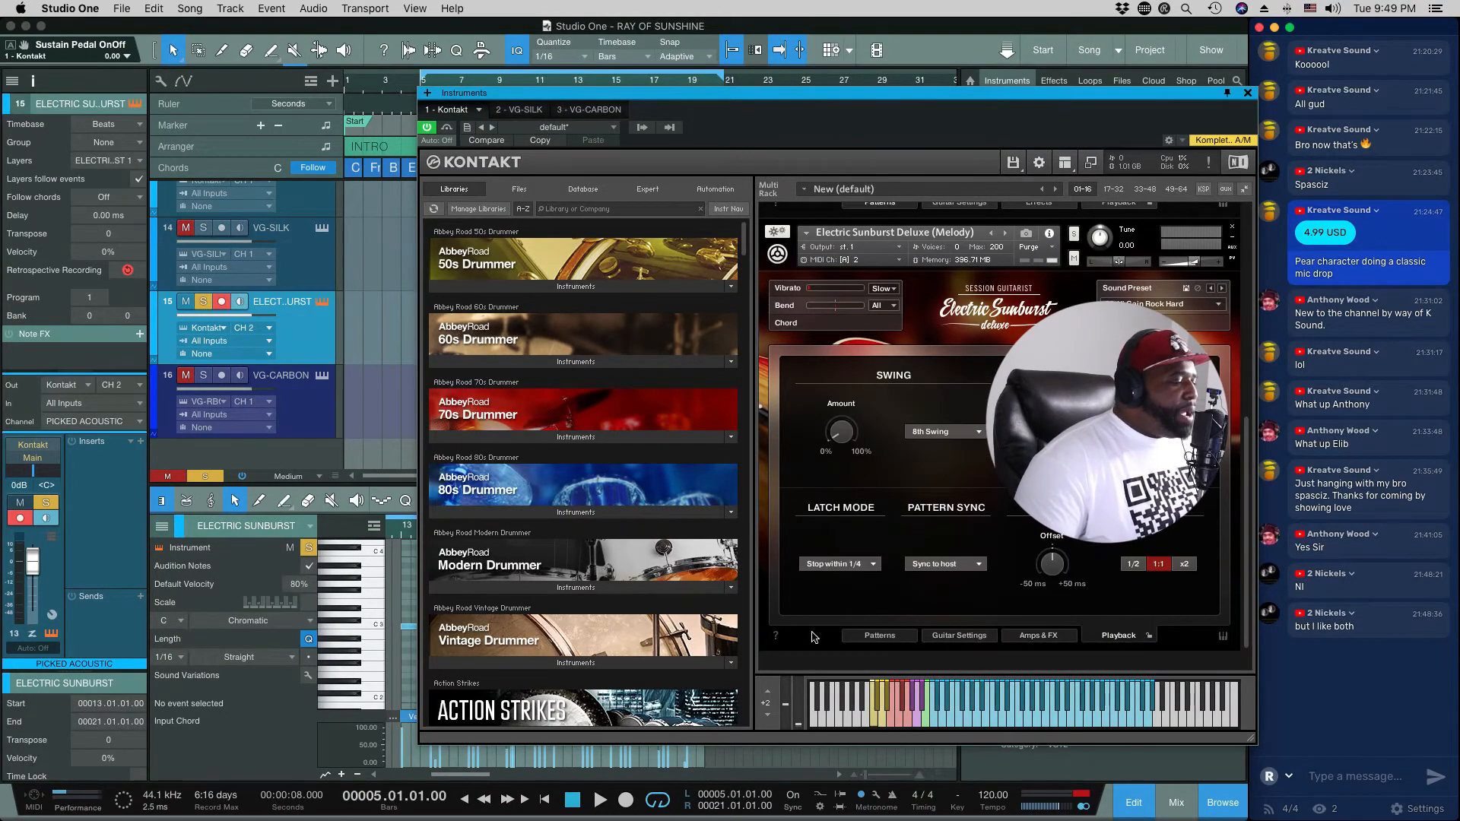
click(883, 639)
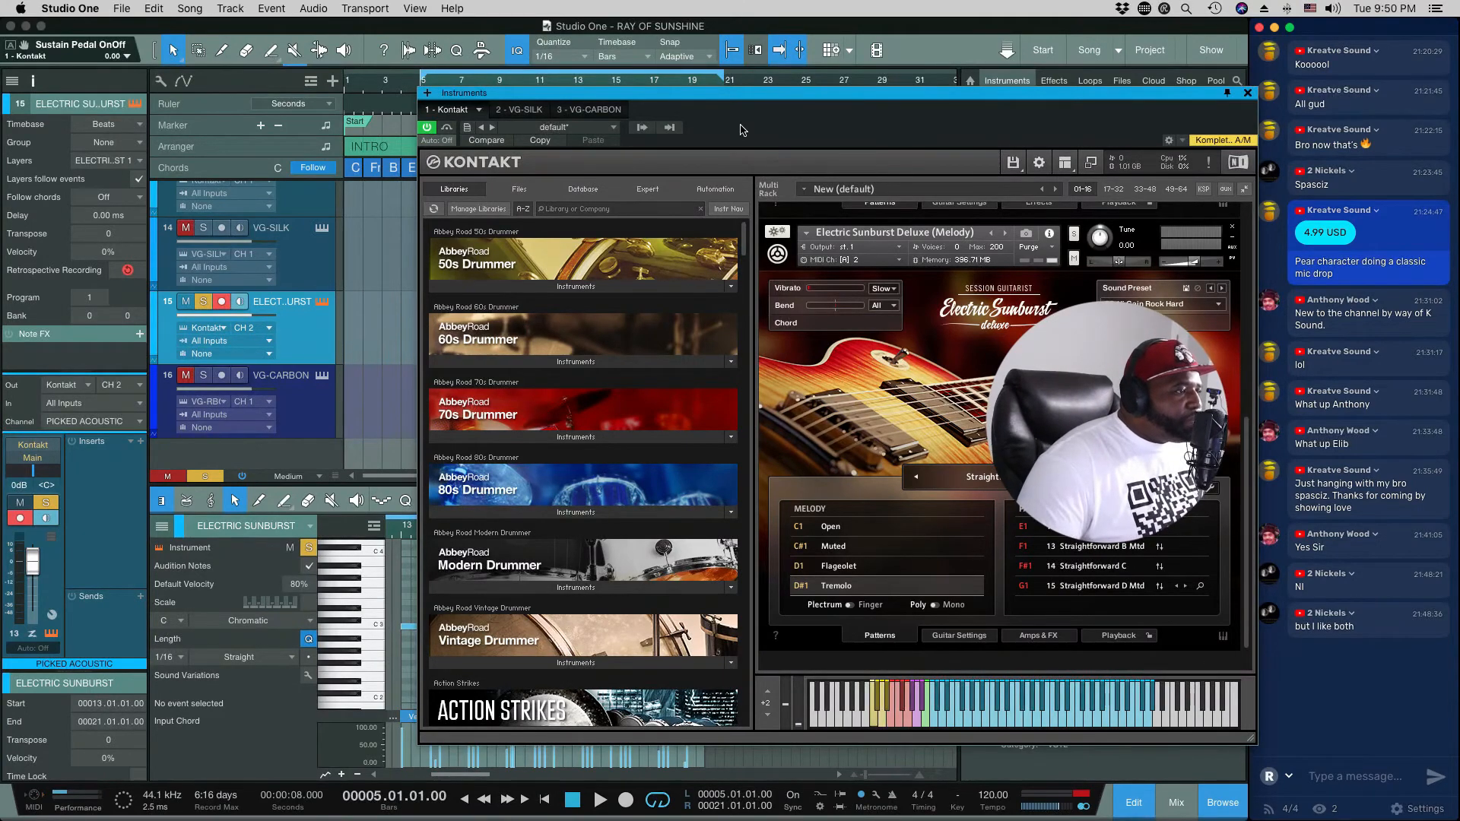
Step: Move the Kontakt window clear of the arrangement, and unsolo and unmute the Electric Sunburst track
drag(736, 92, 591, 378)
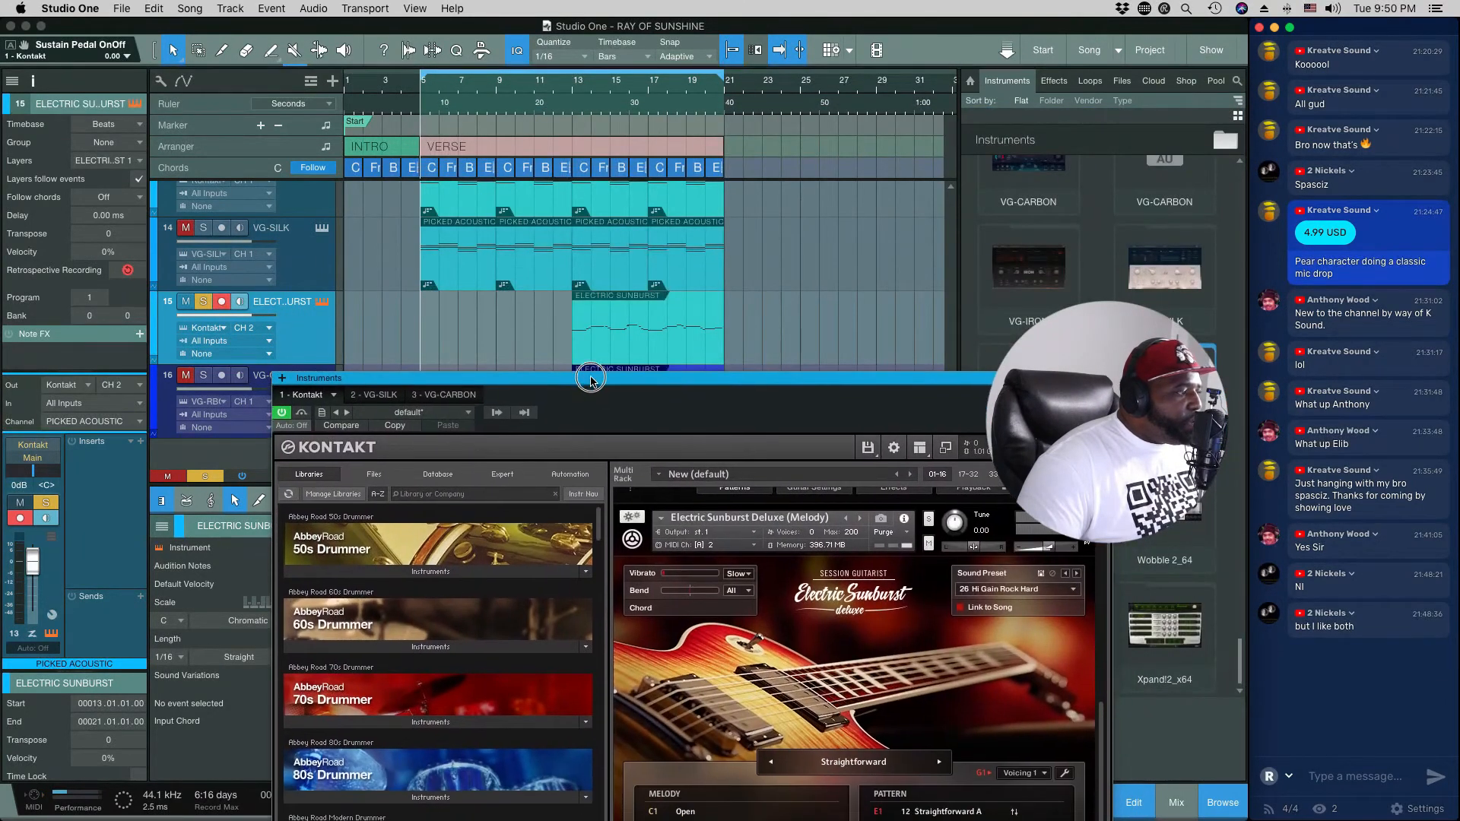
key(space)
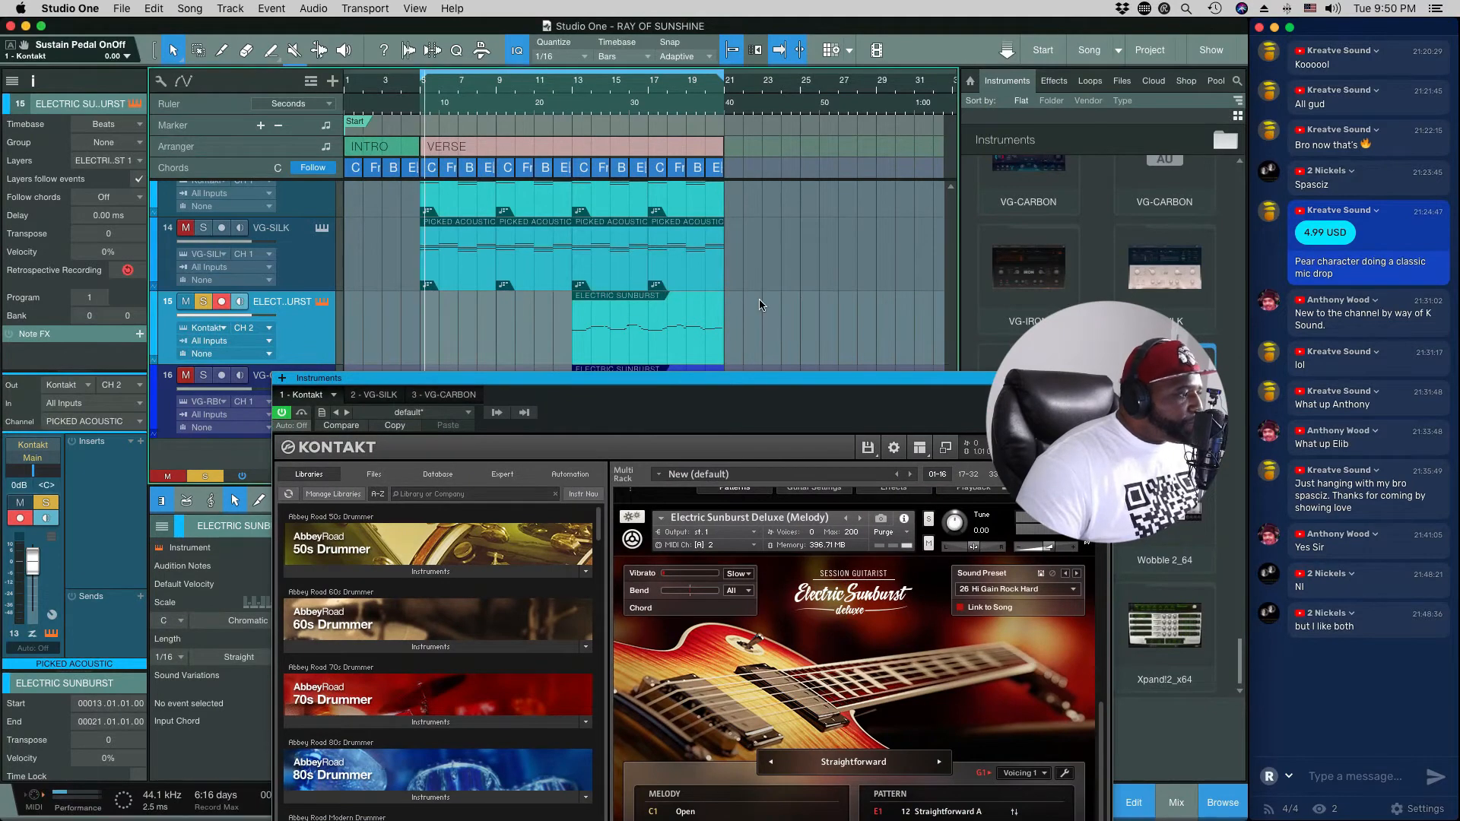
key(space)
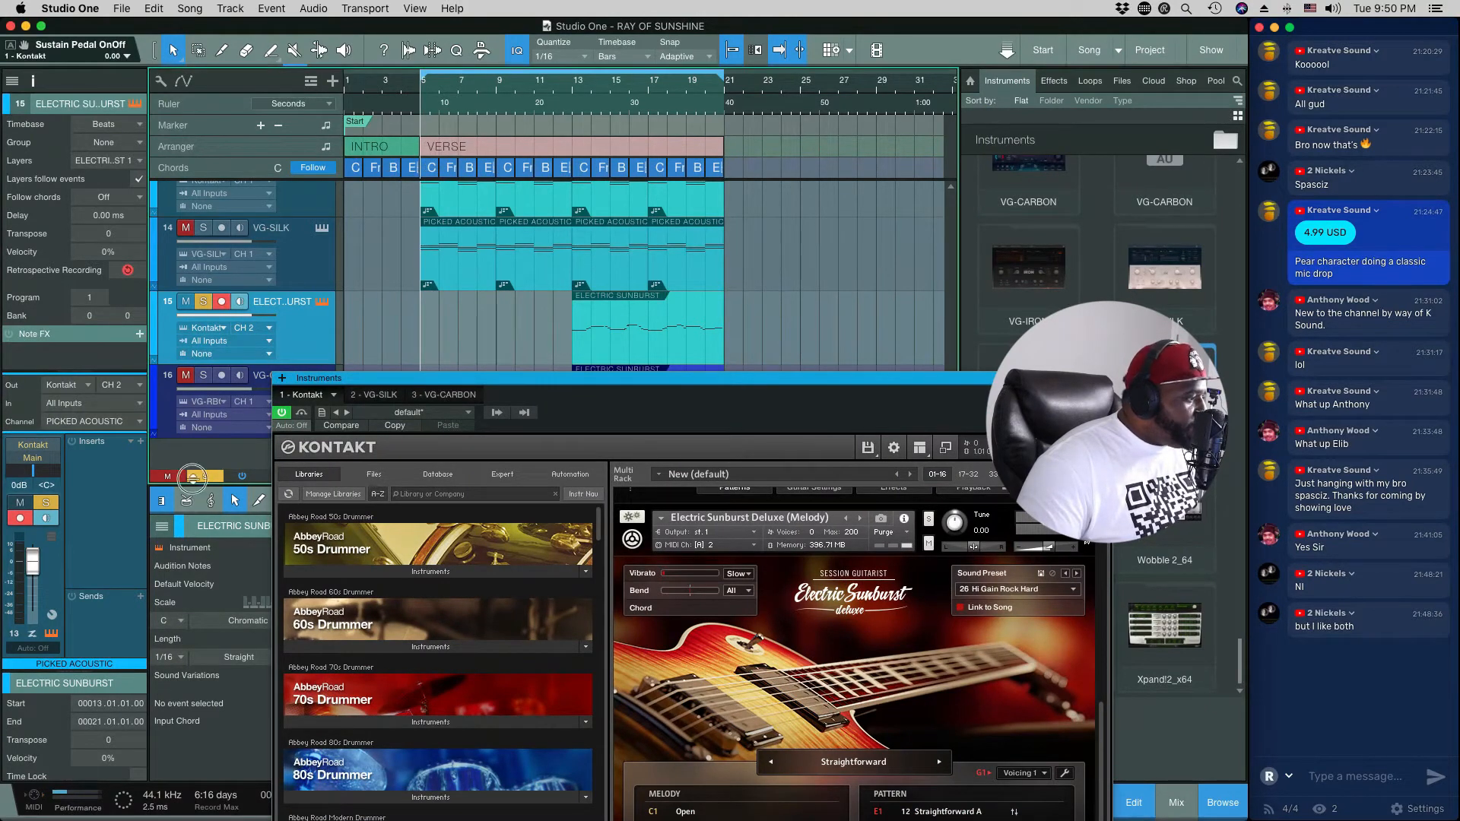
click(193, 477)
click(203, 303)
click(199, 305)
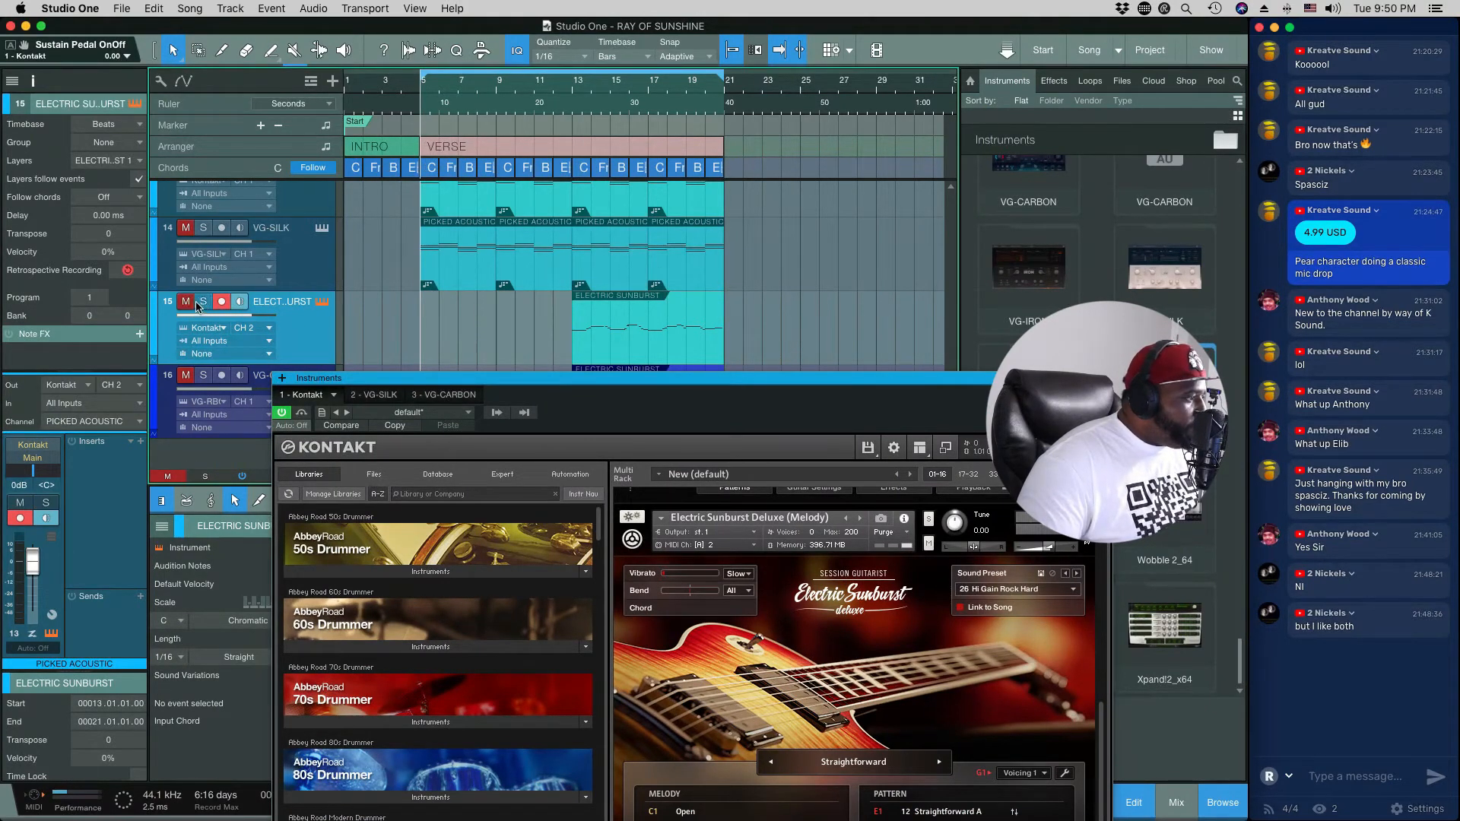
click(190, 303)
Step: Play the song from bar 13 to hear the Electric Sunburst part in the full mix
scroll(282, 287, up, 1)
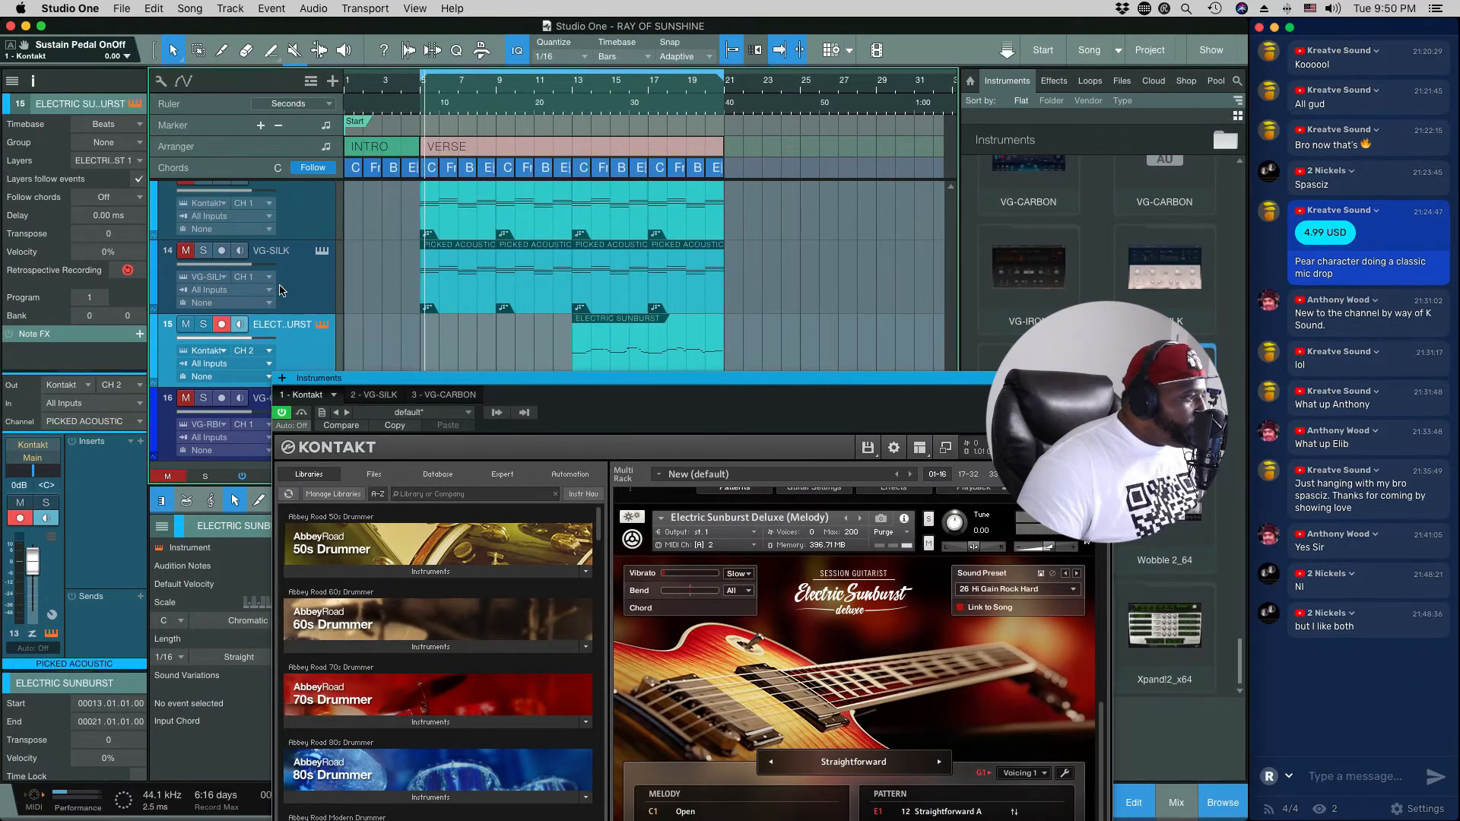
click(577, 103)
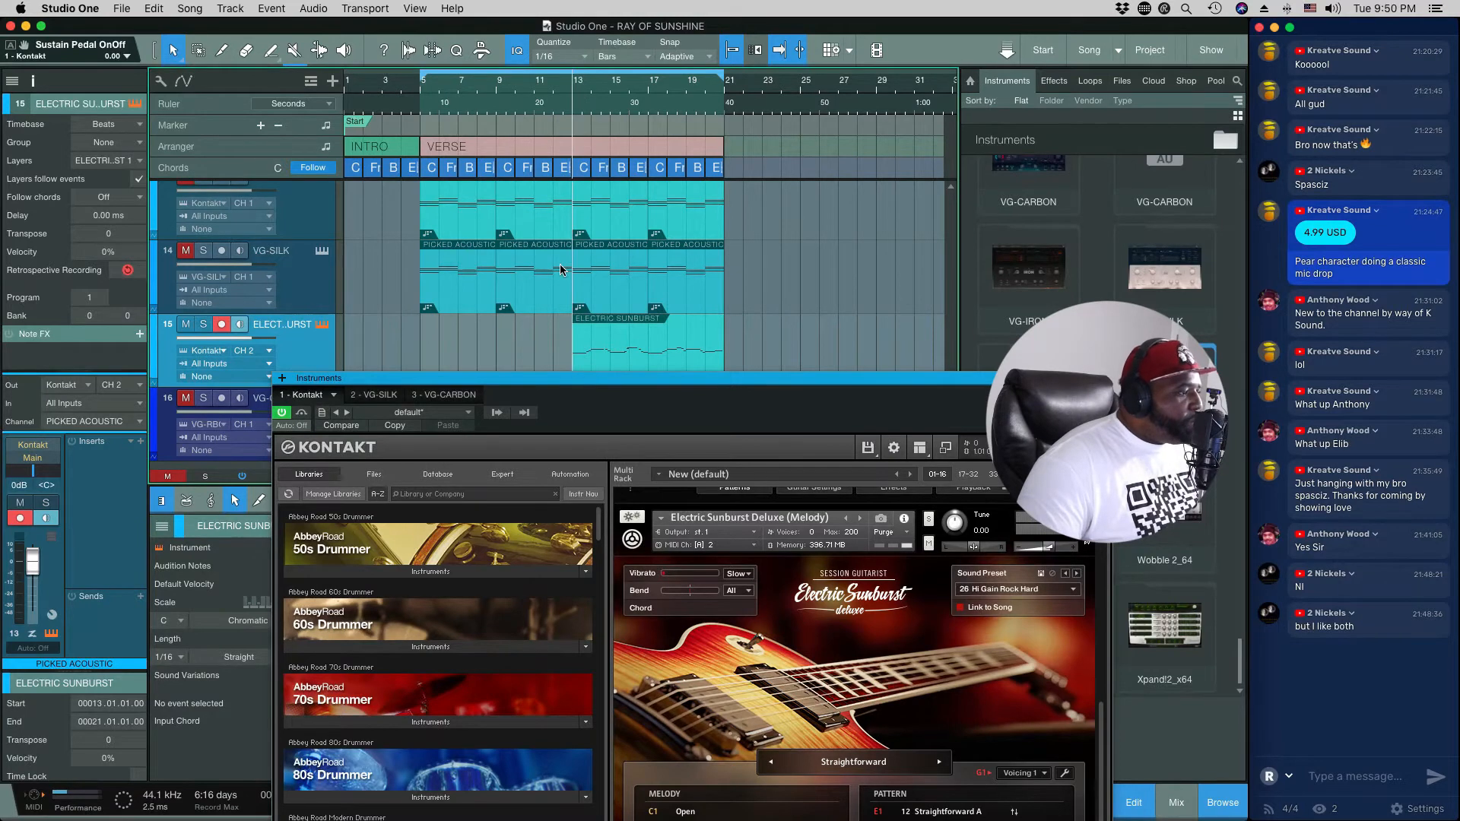
key(space)
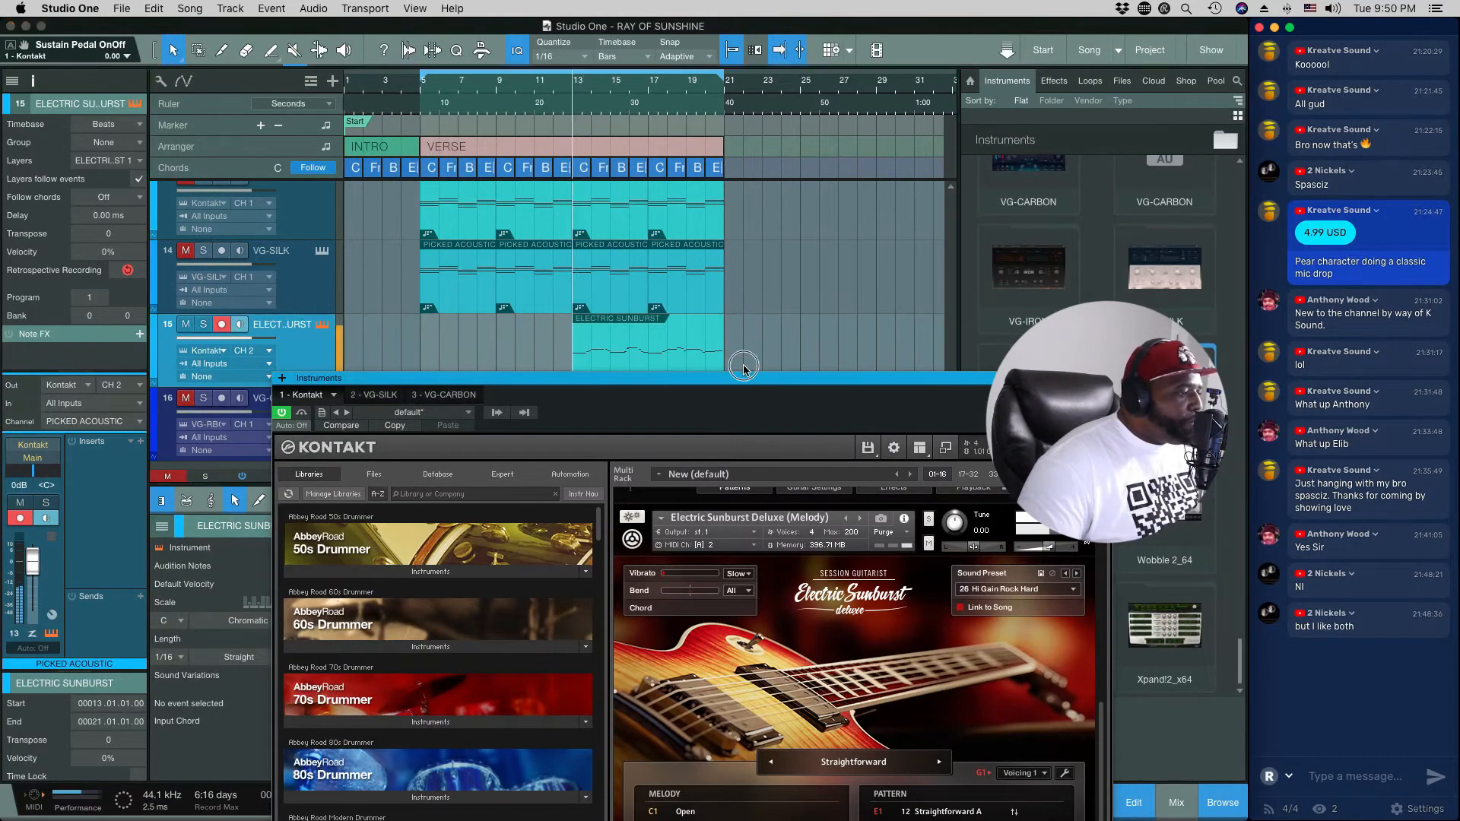
drag(737, 378, 847, 230)
key(space)
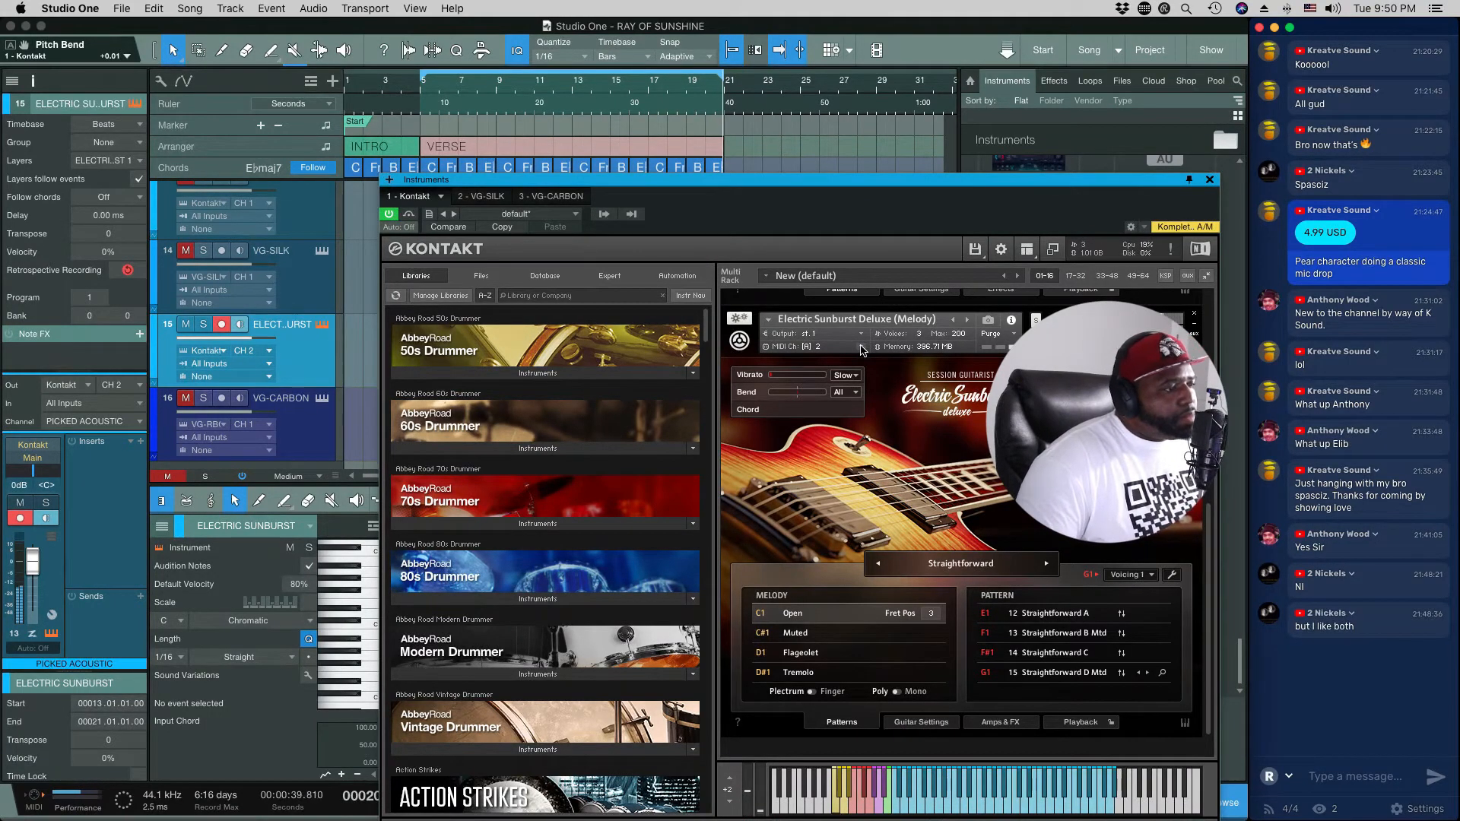
key(space)
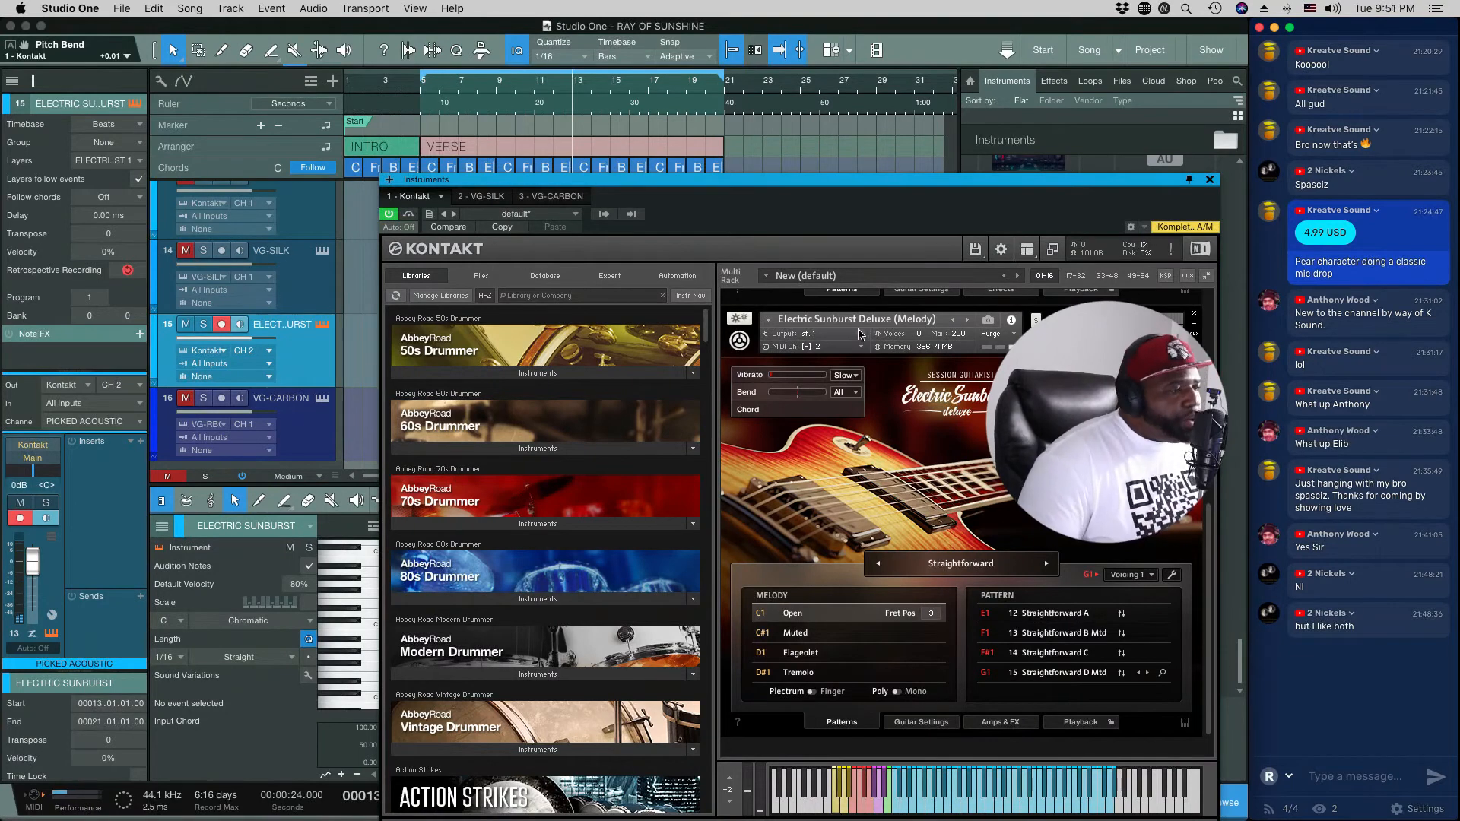
Step: Reposition the Kontakt window to show its whole interface and replay the verse to audition the Electric Sunburst melody again
drag(839, 189, 879, 87)
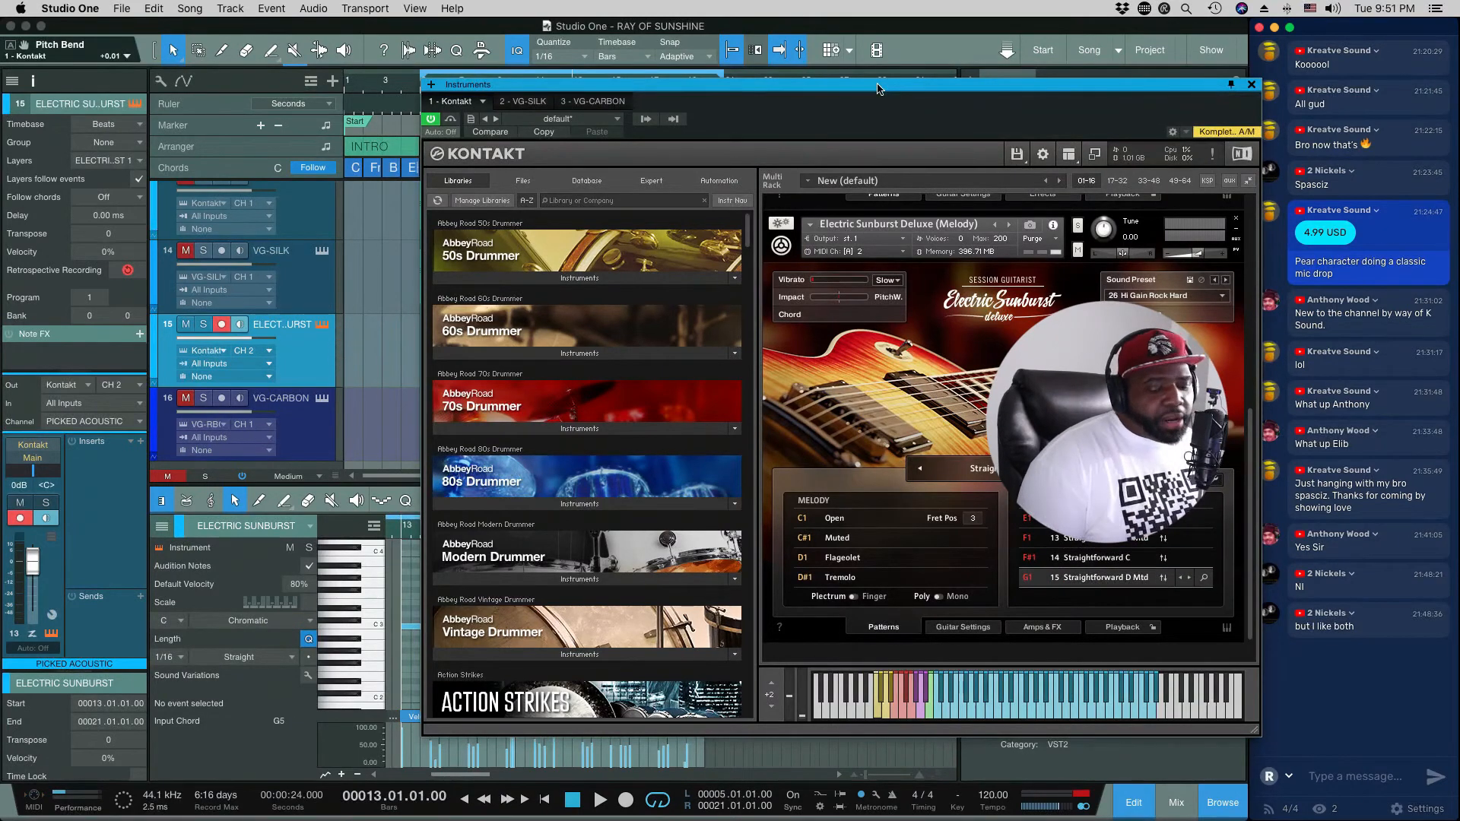
key(space)
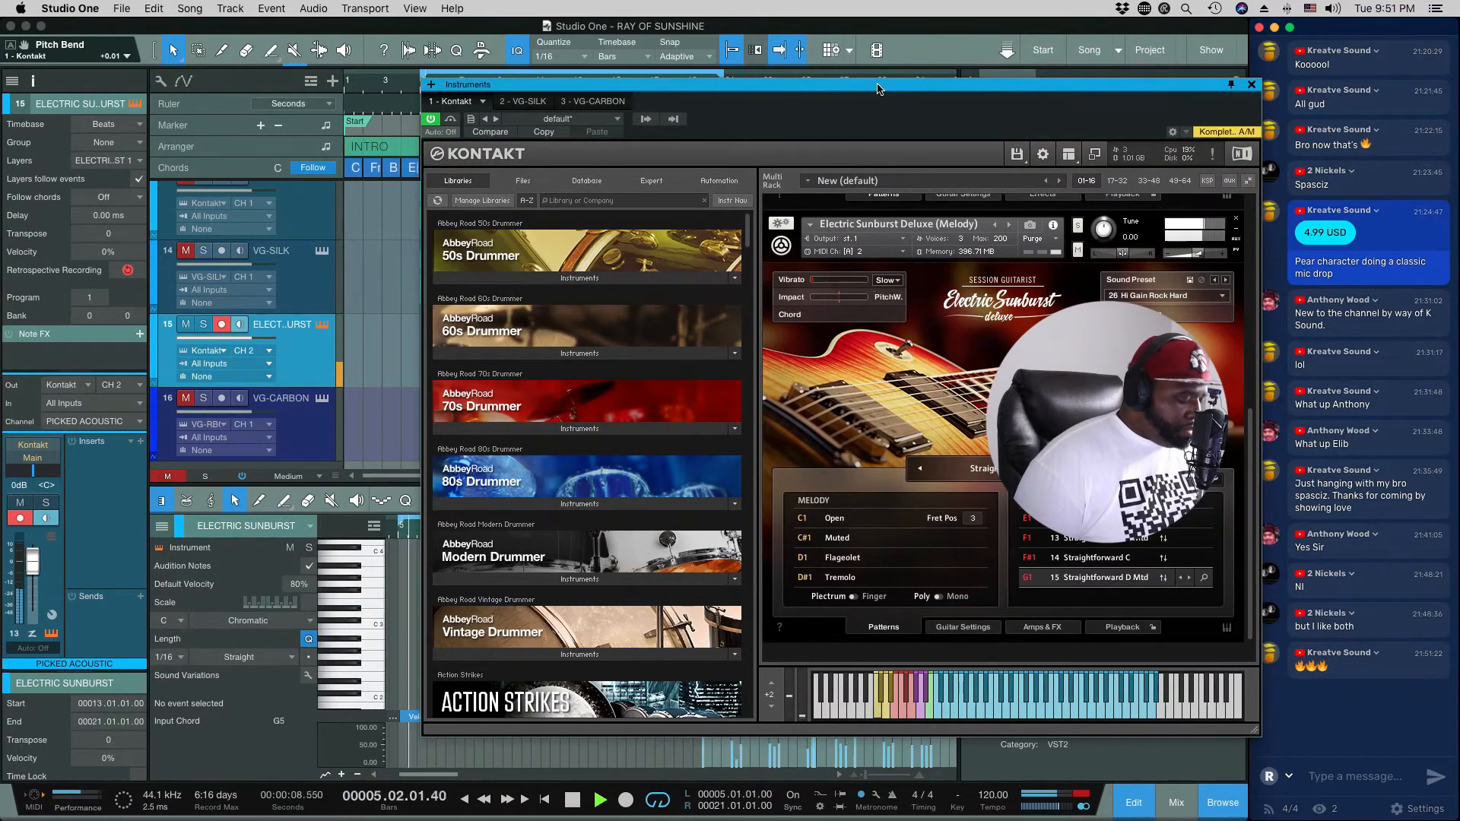
key(space)
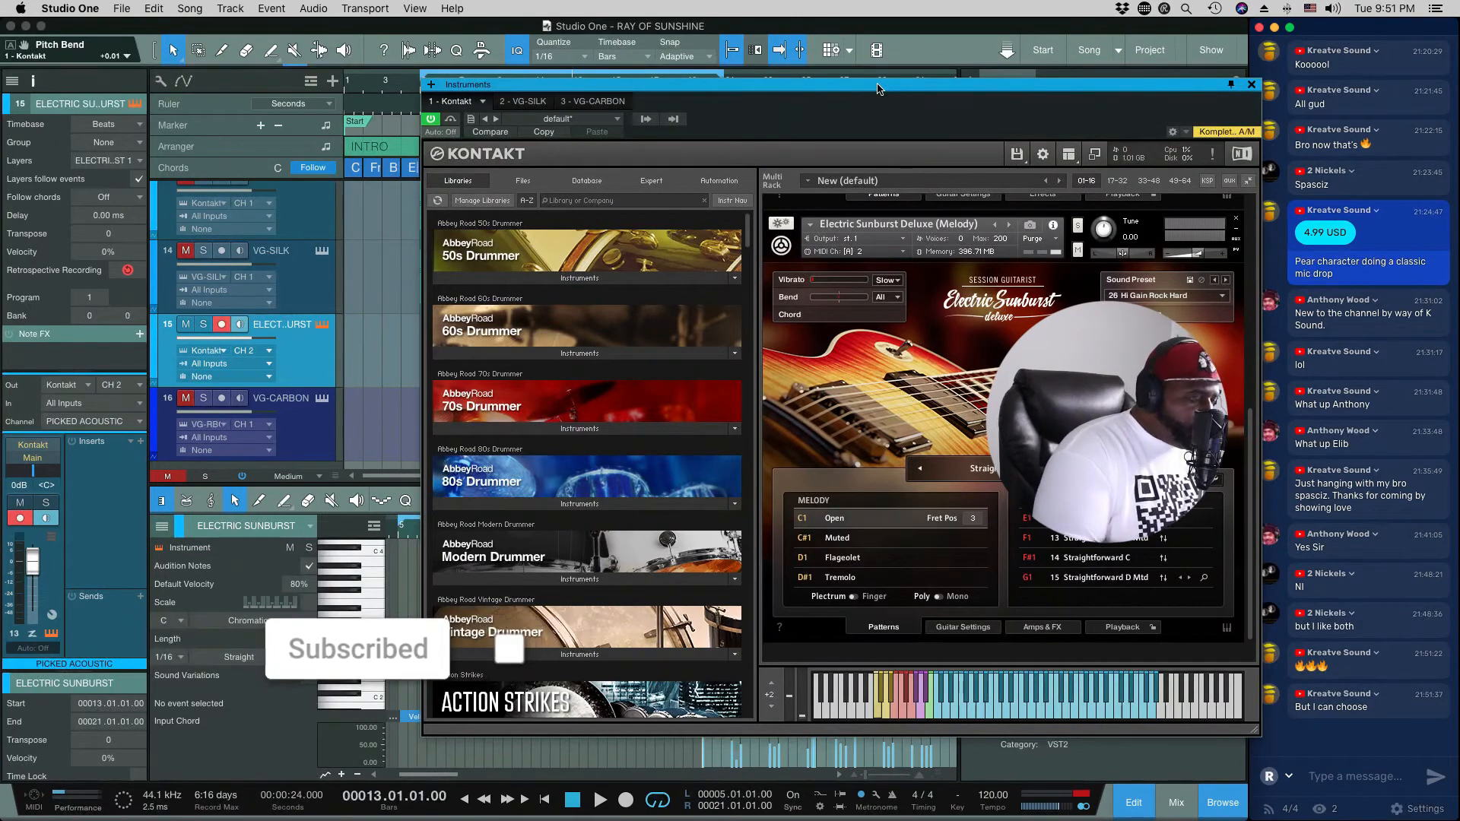
key(space)
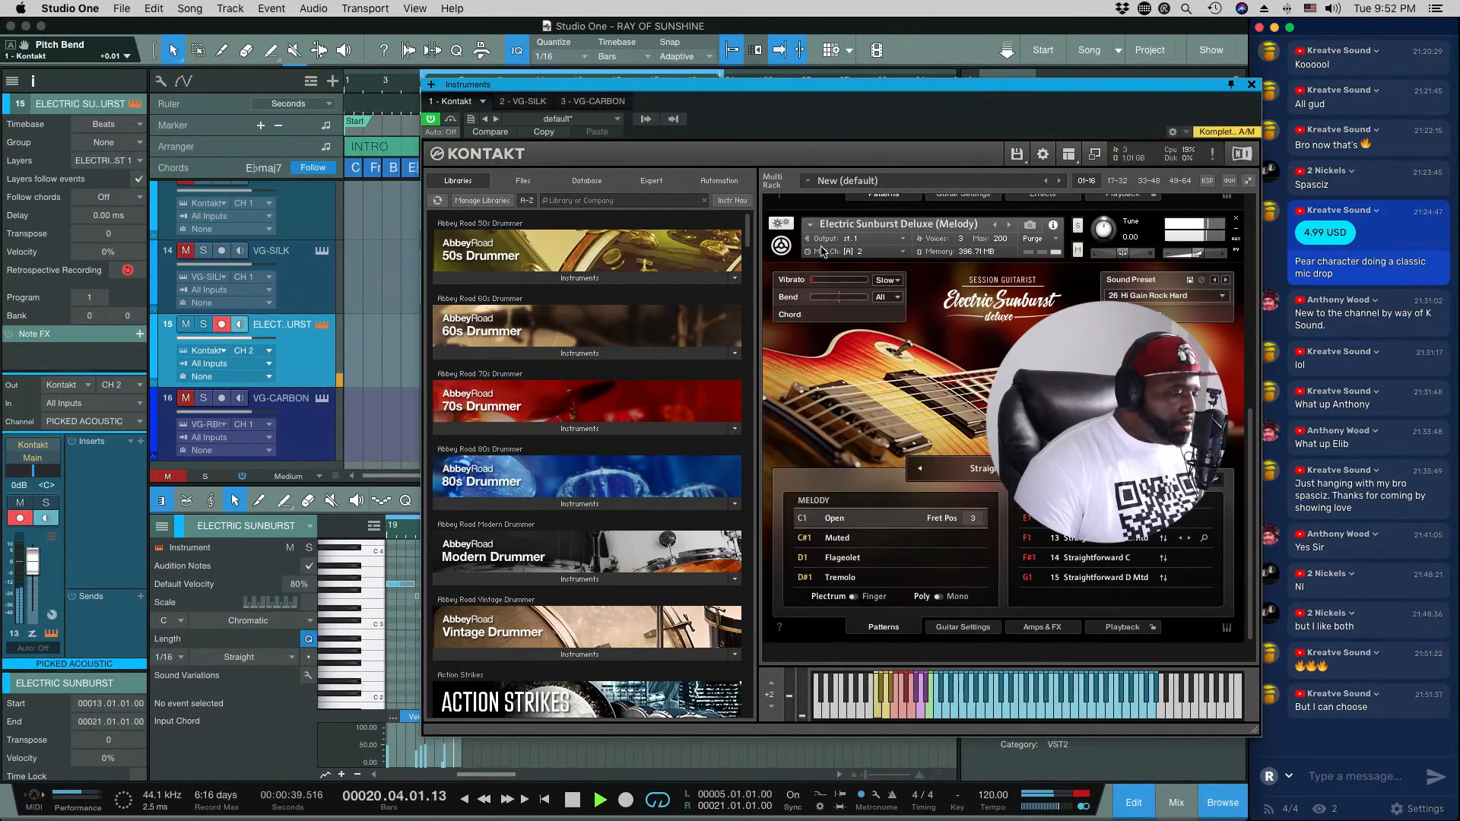
key(space)
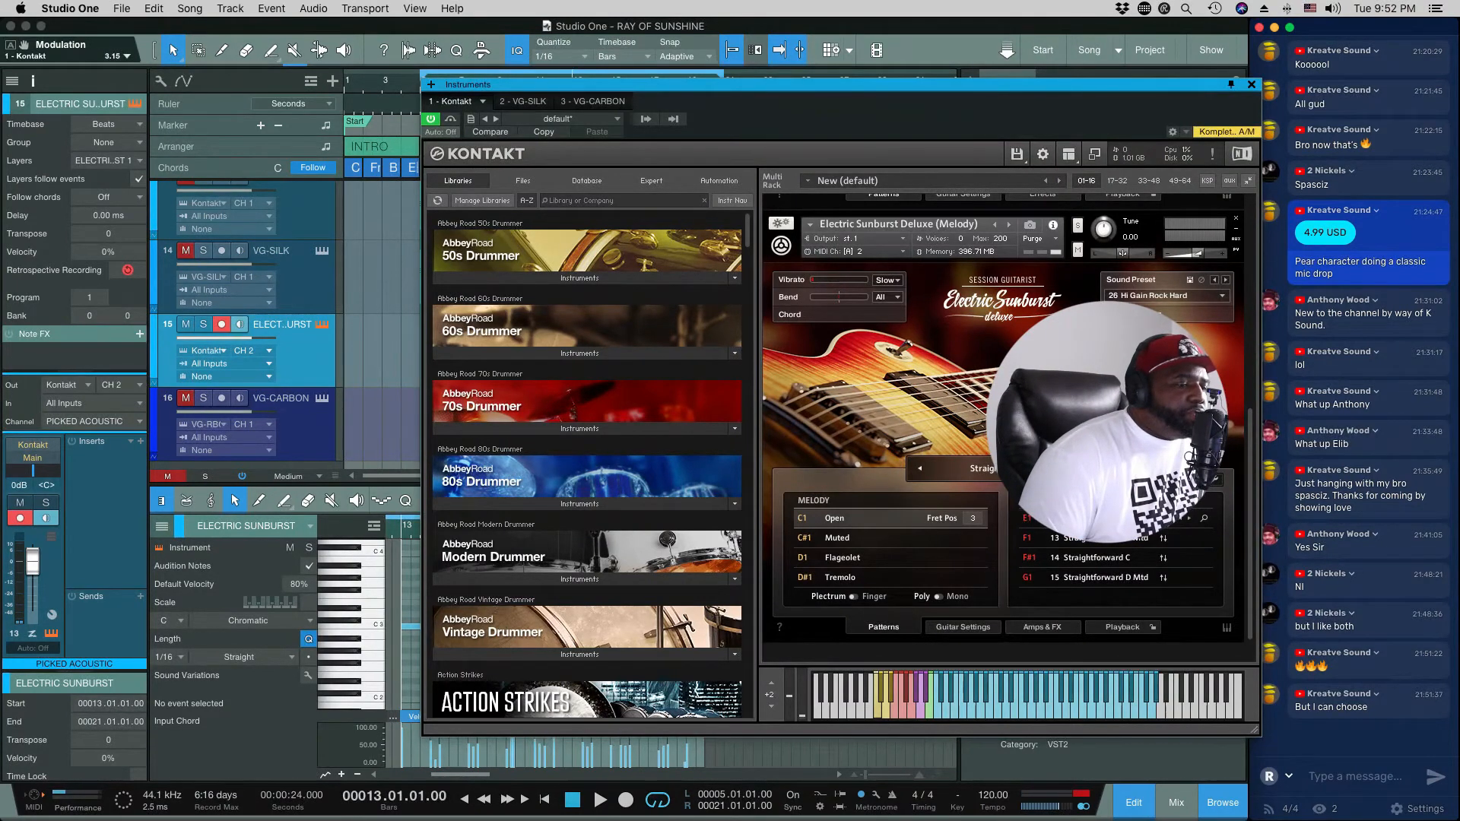
Step: Open Electric Sunburst Deluxe's pattern browser and audition Prime Time D Mtd, Prime Time C Mtd and several Bonfire patterns, including C and E
click(1204, 522)
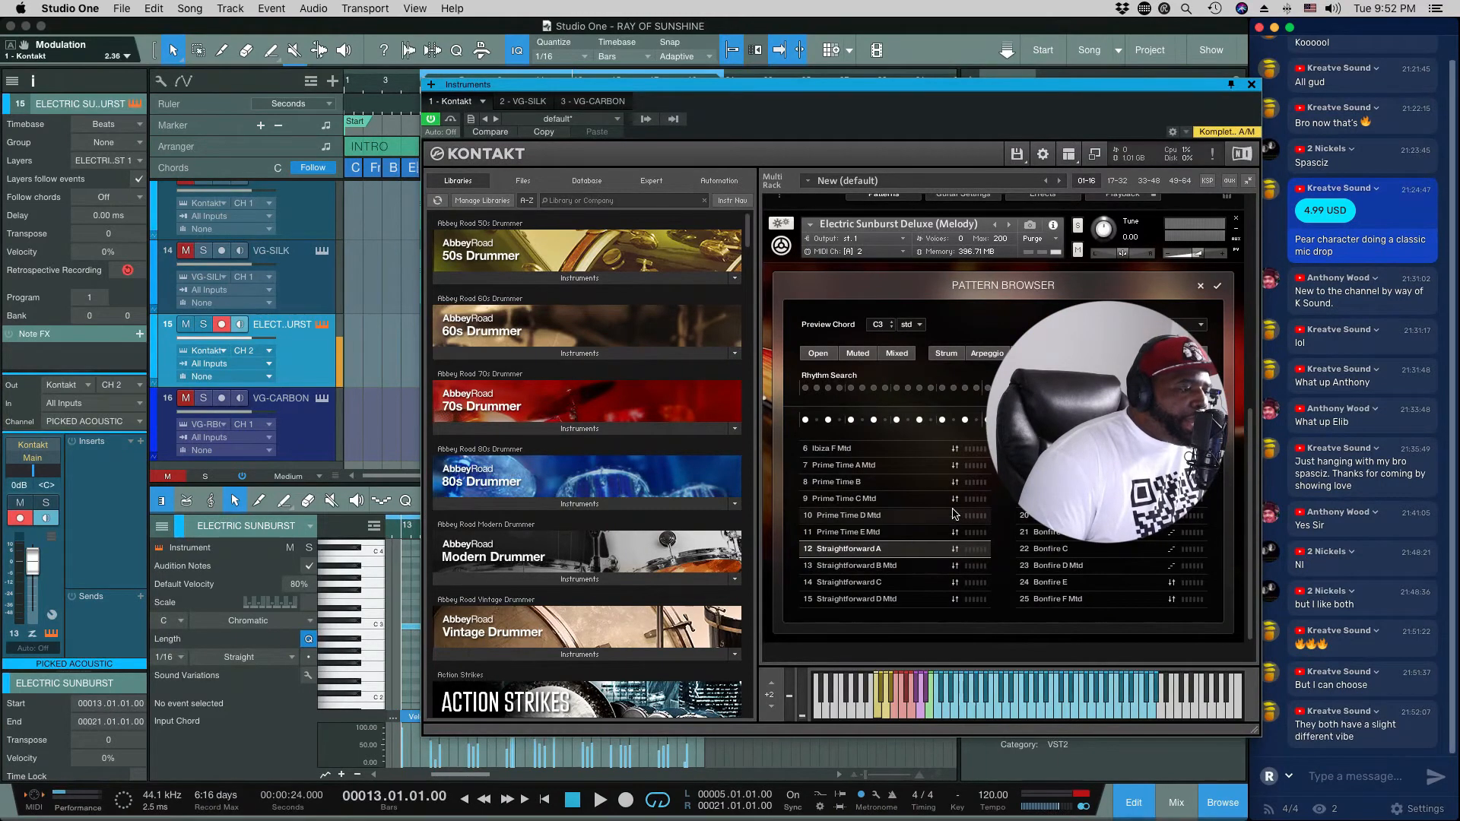
click(861, 516)
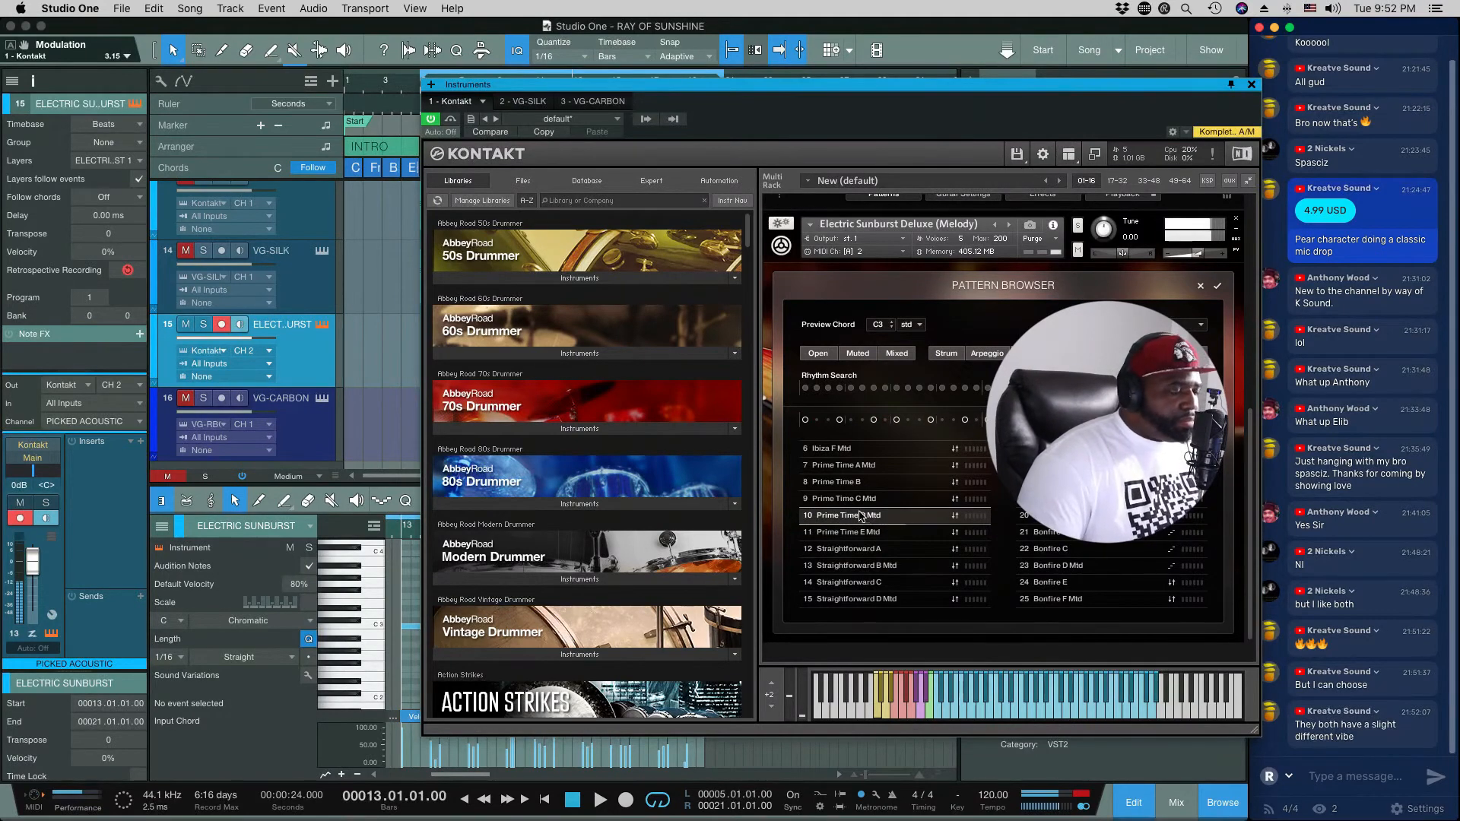
click(859, 499)
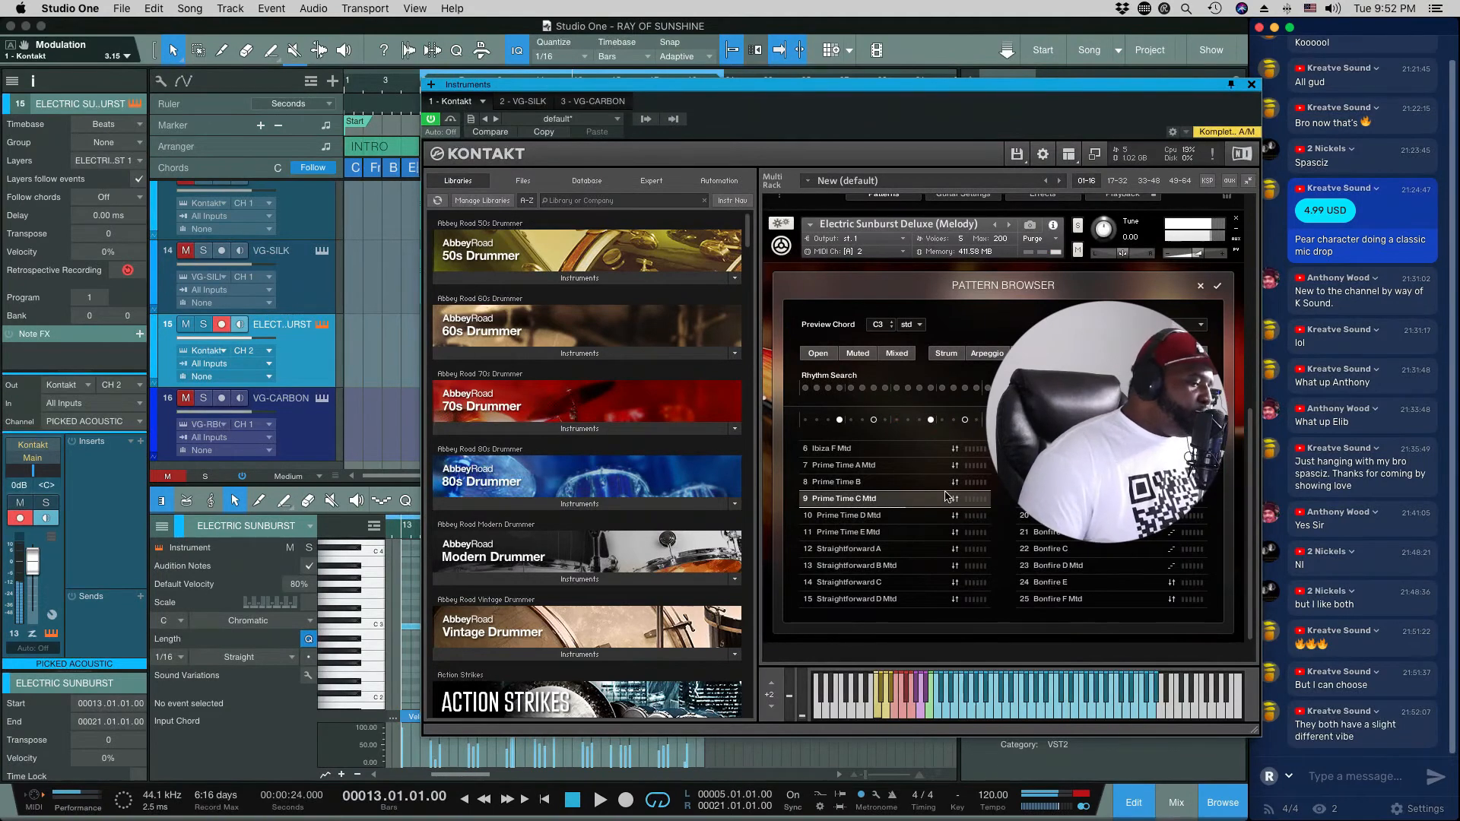
click(1065, 482)
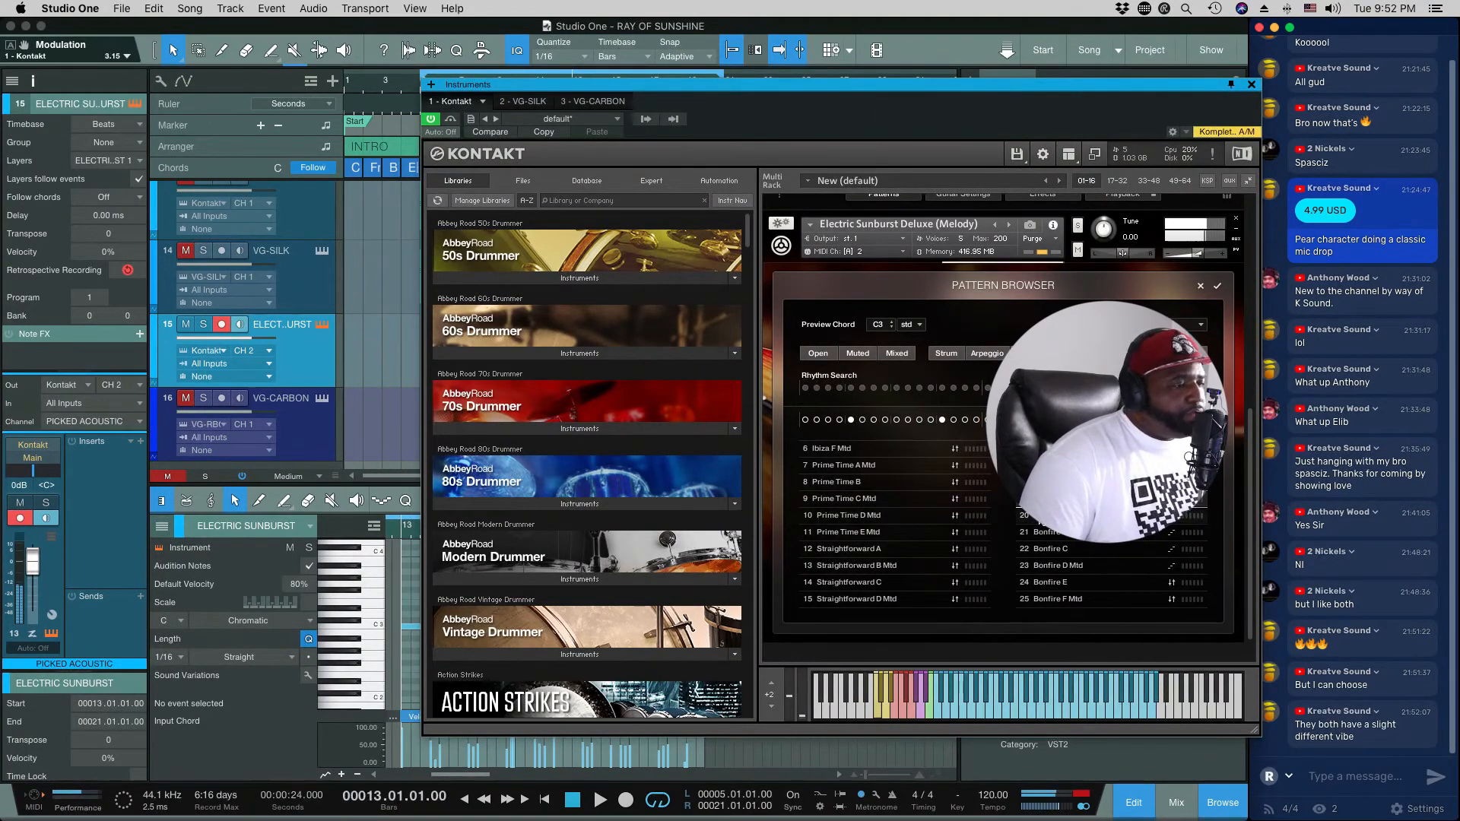
click(1039, 519)
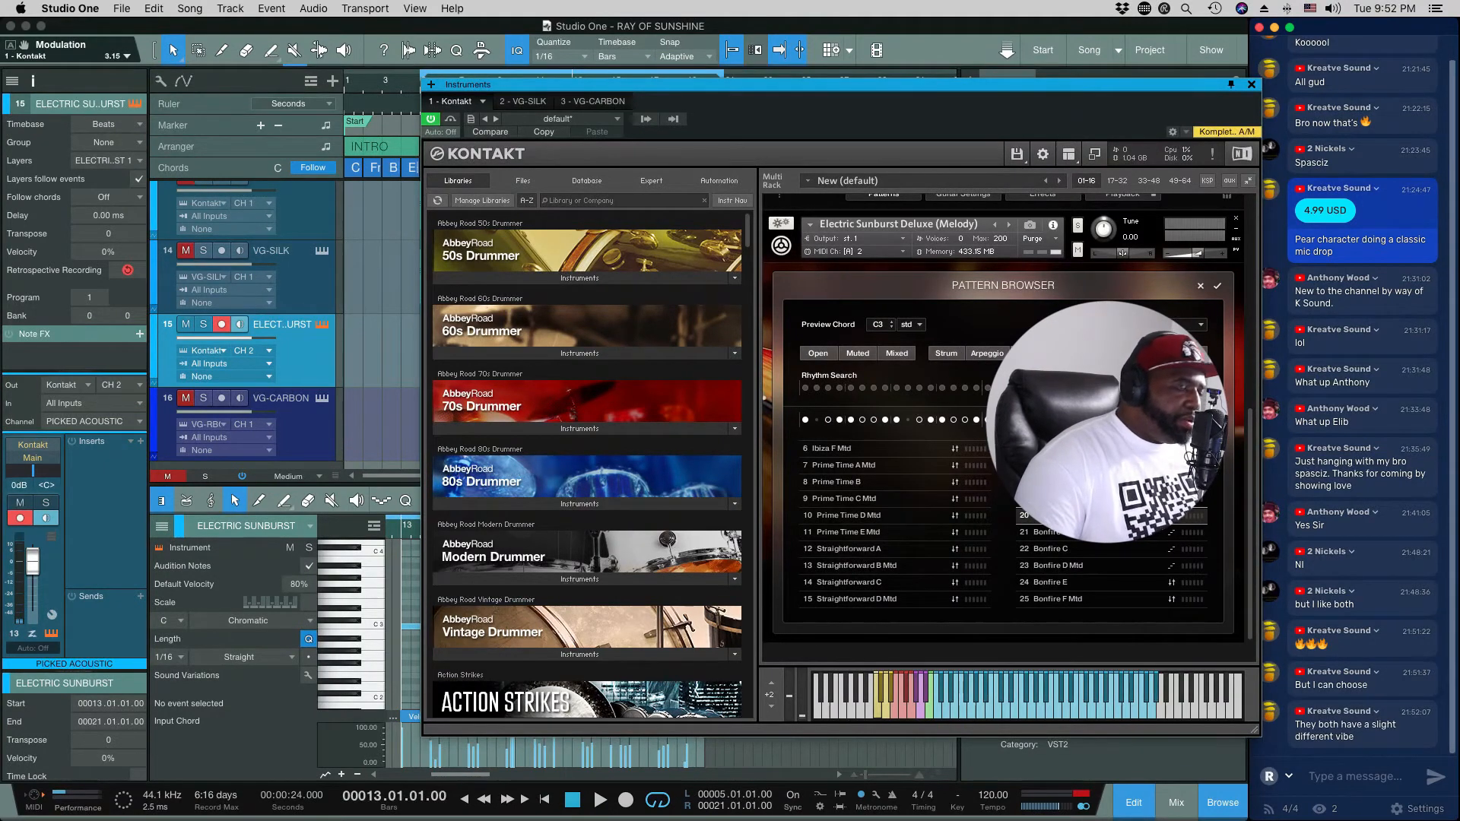
click(1067, 537)
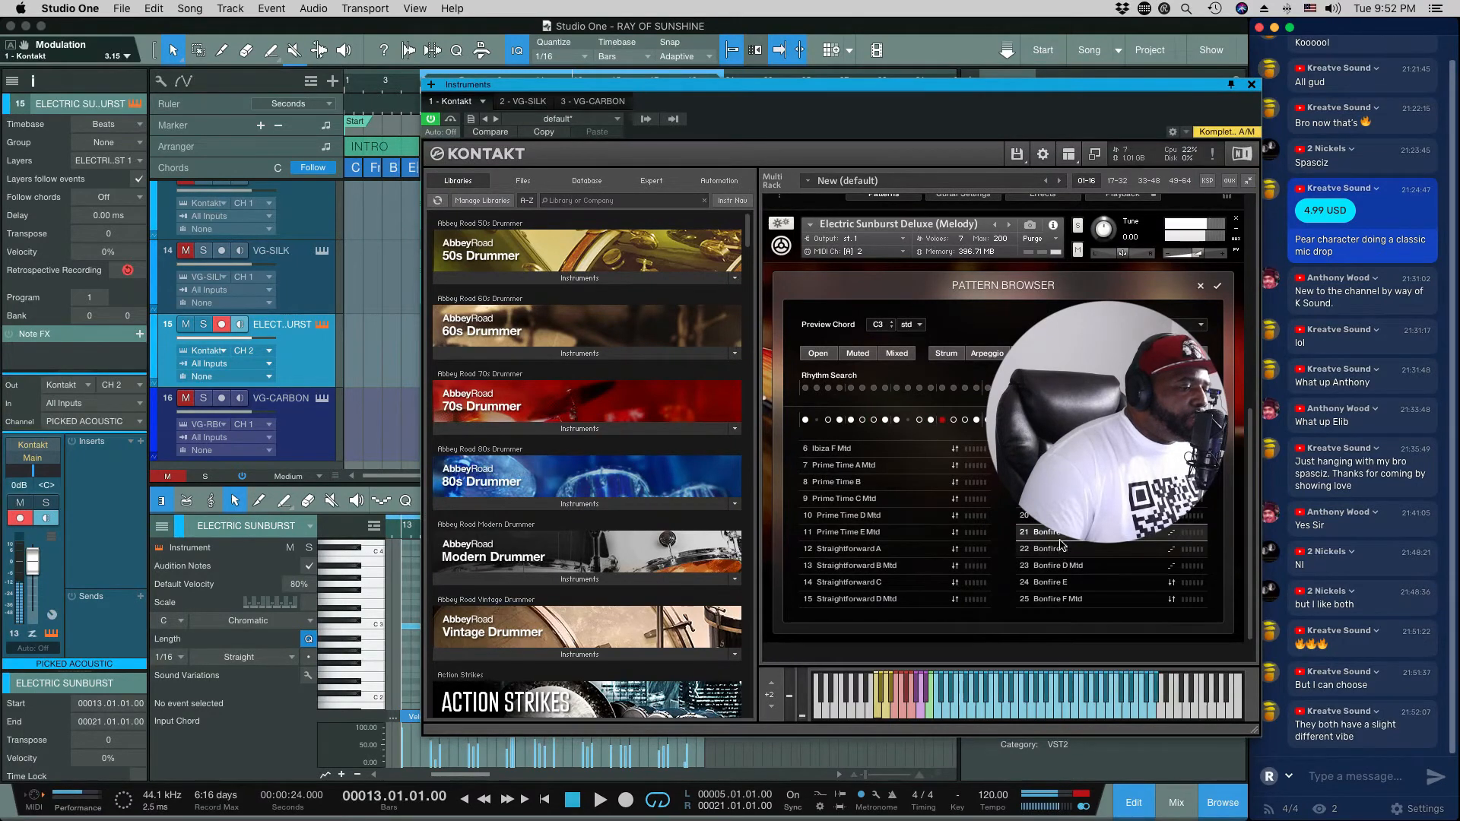
click(1062, 549)
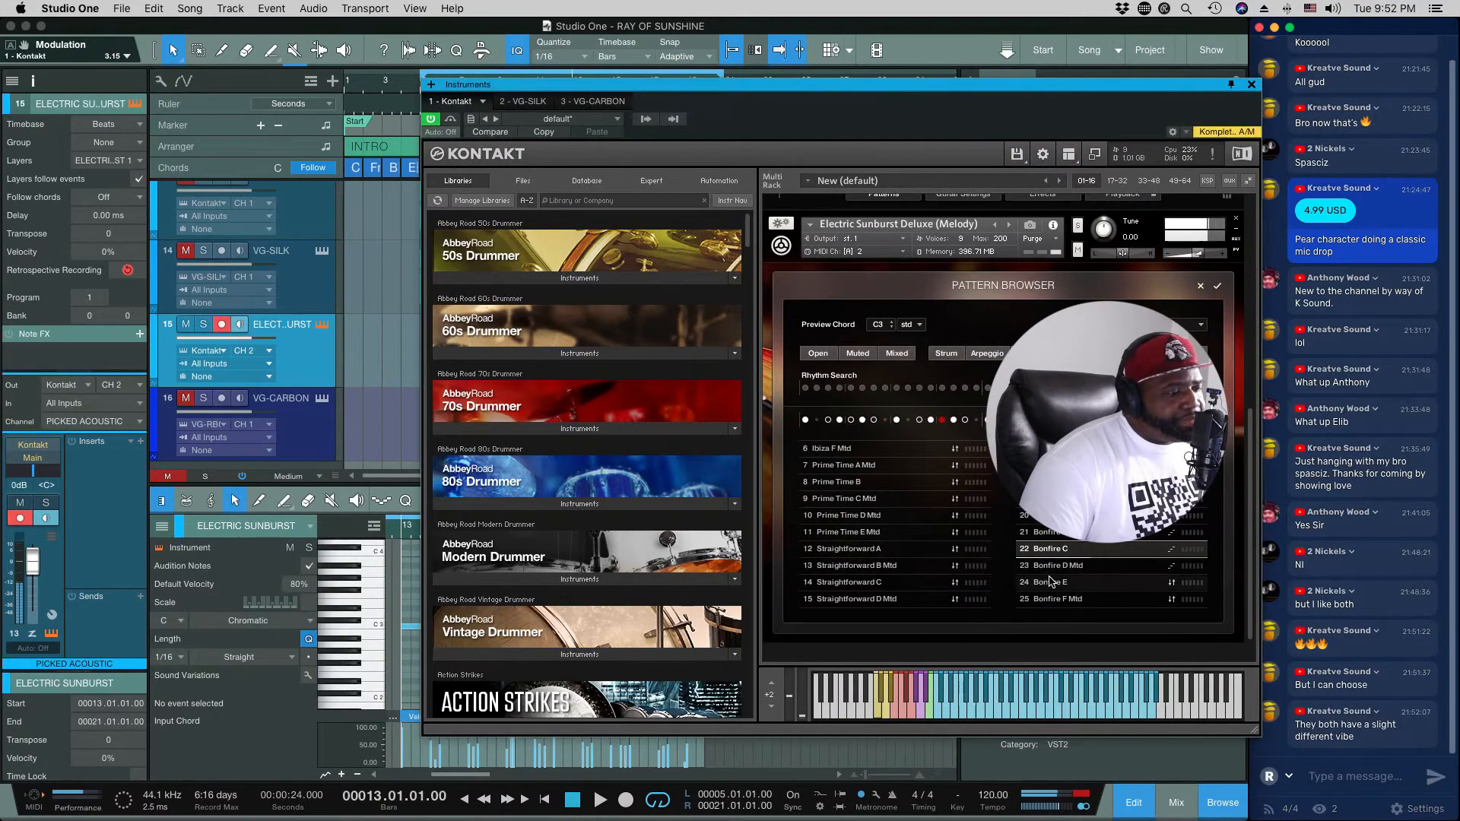
click(1051, 581)
Step: Filter the patterns to open riffs, audition Rock School E, Arcade C, Arcade E and Tremolo, and close the browser without applying one
scroll(1047, 553, down, 1)
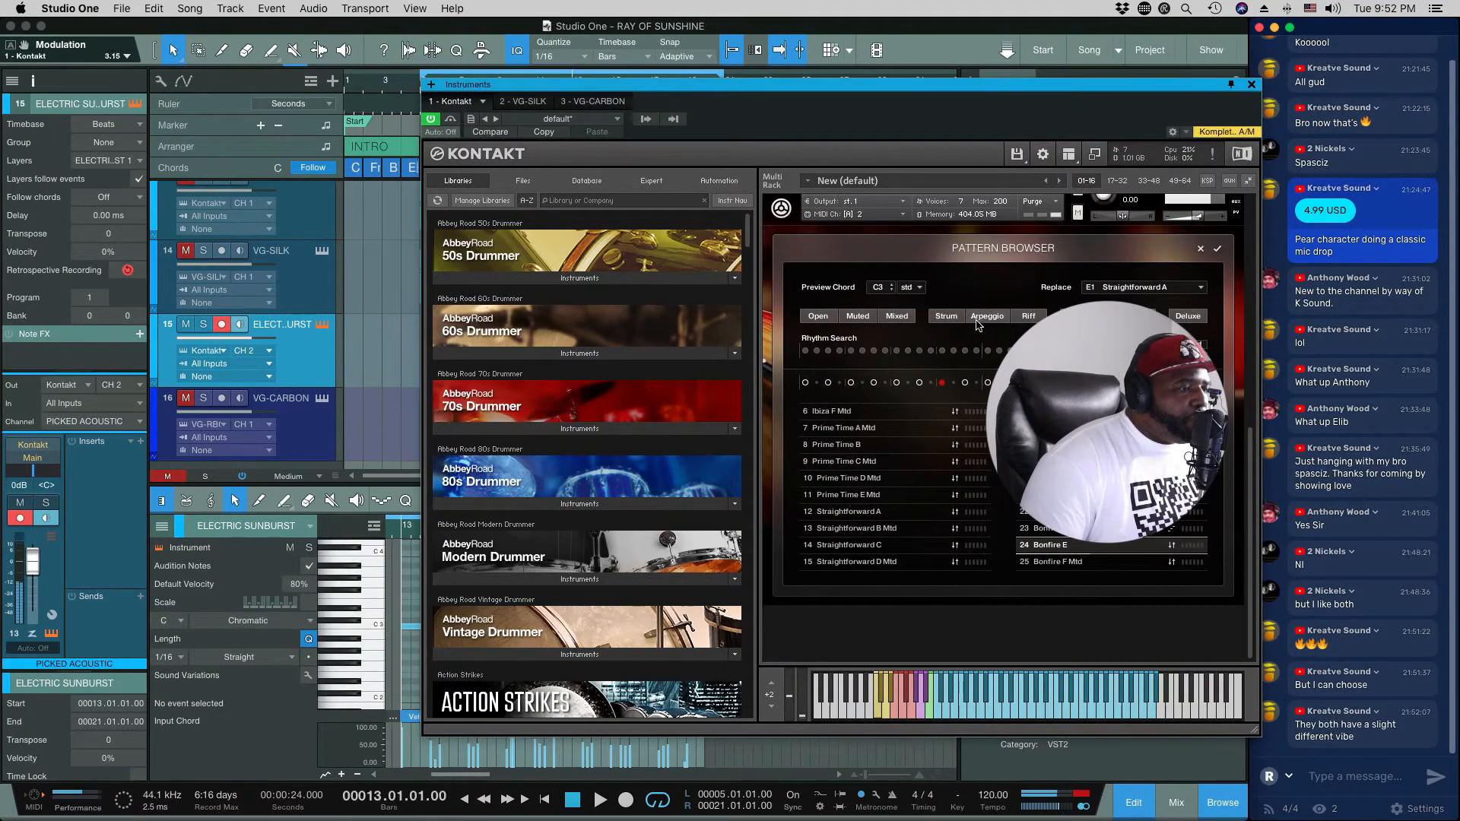
click(1029, 316)
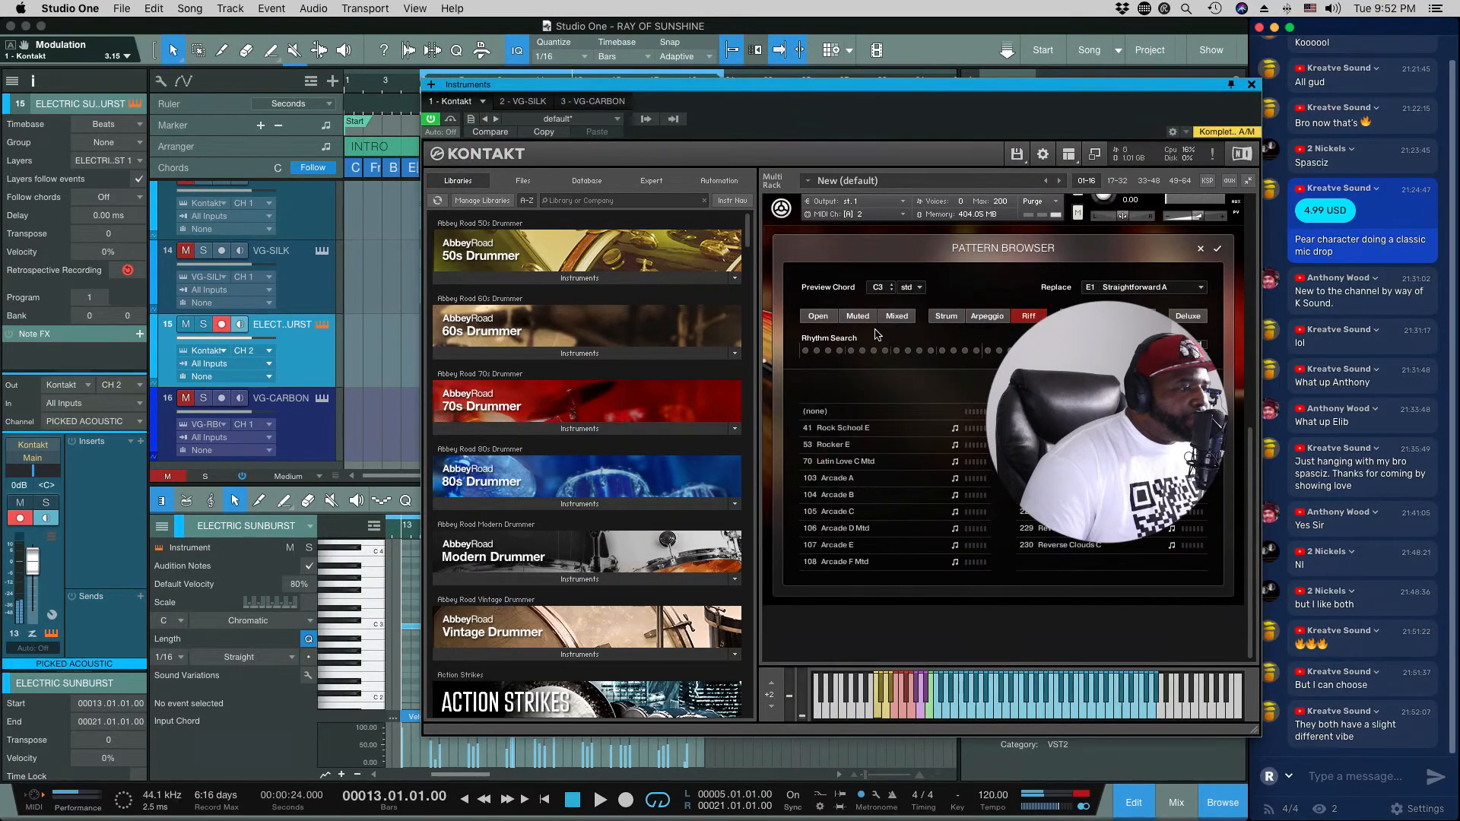
click(819, 316)
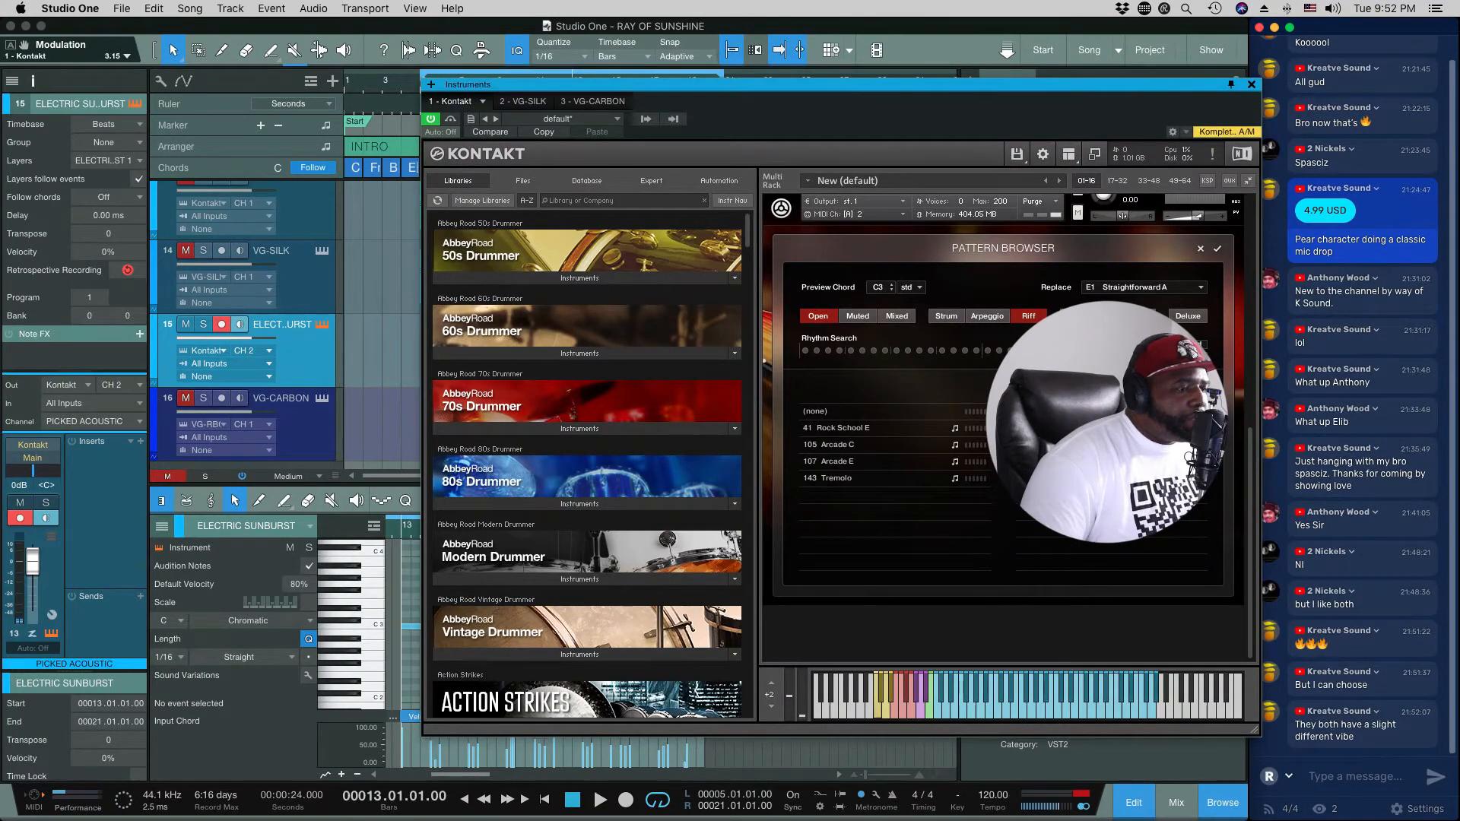
click(905, 427)
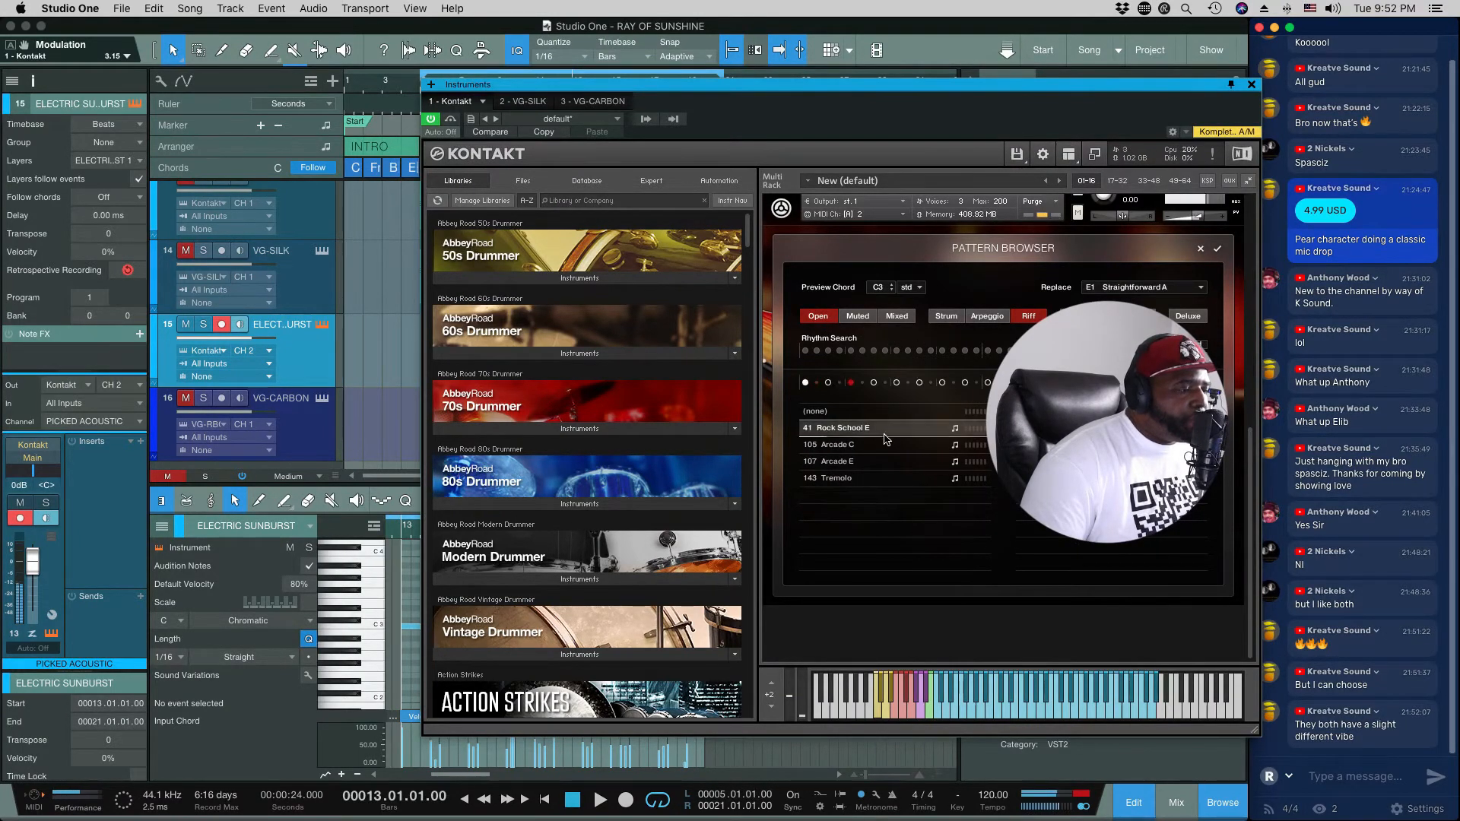
click(882, 445)
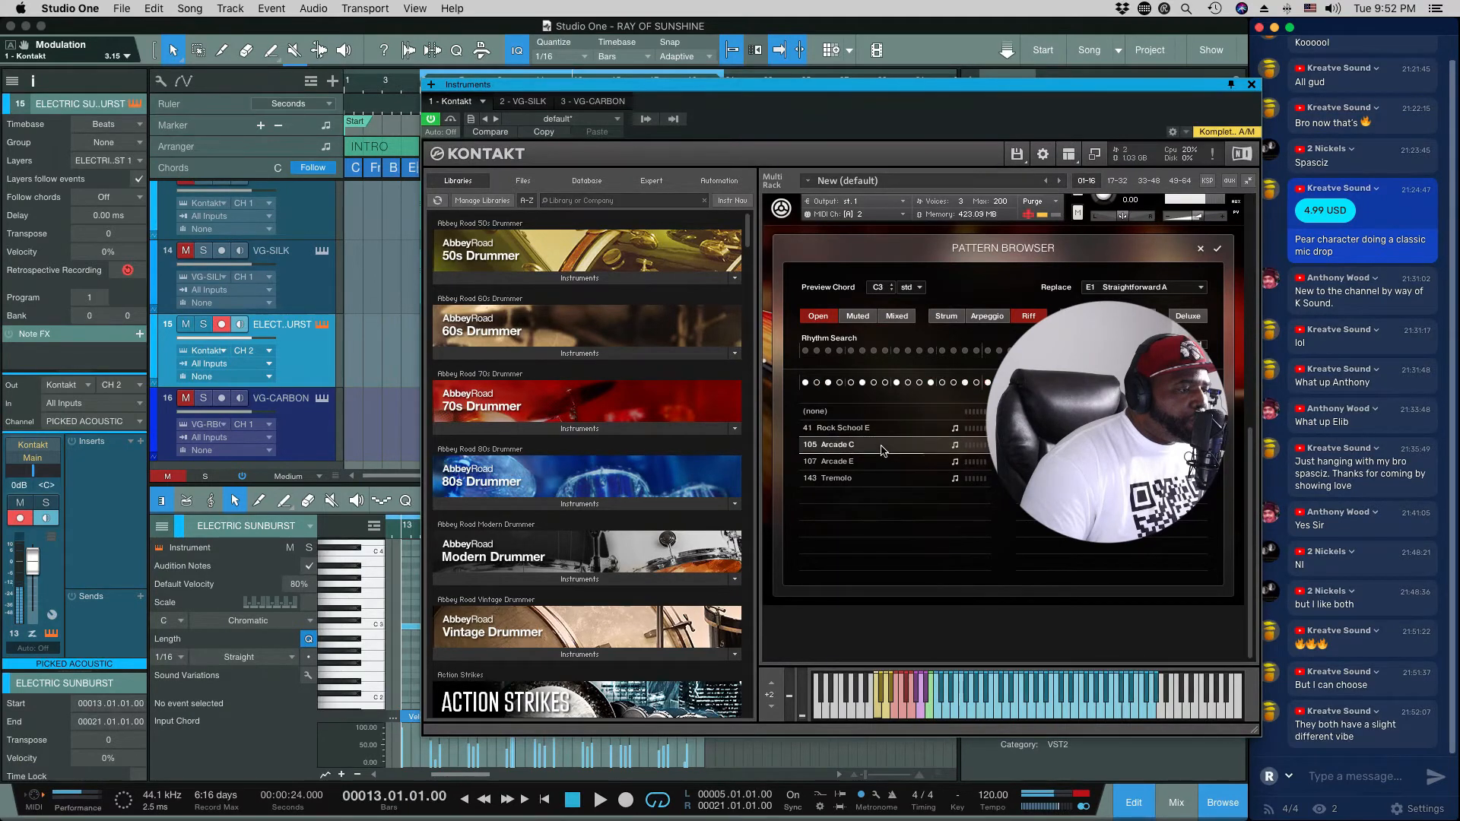
click(875, 461)
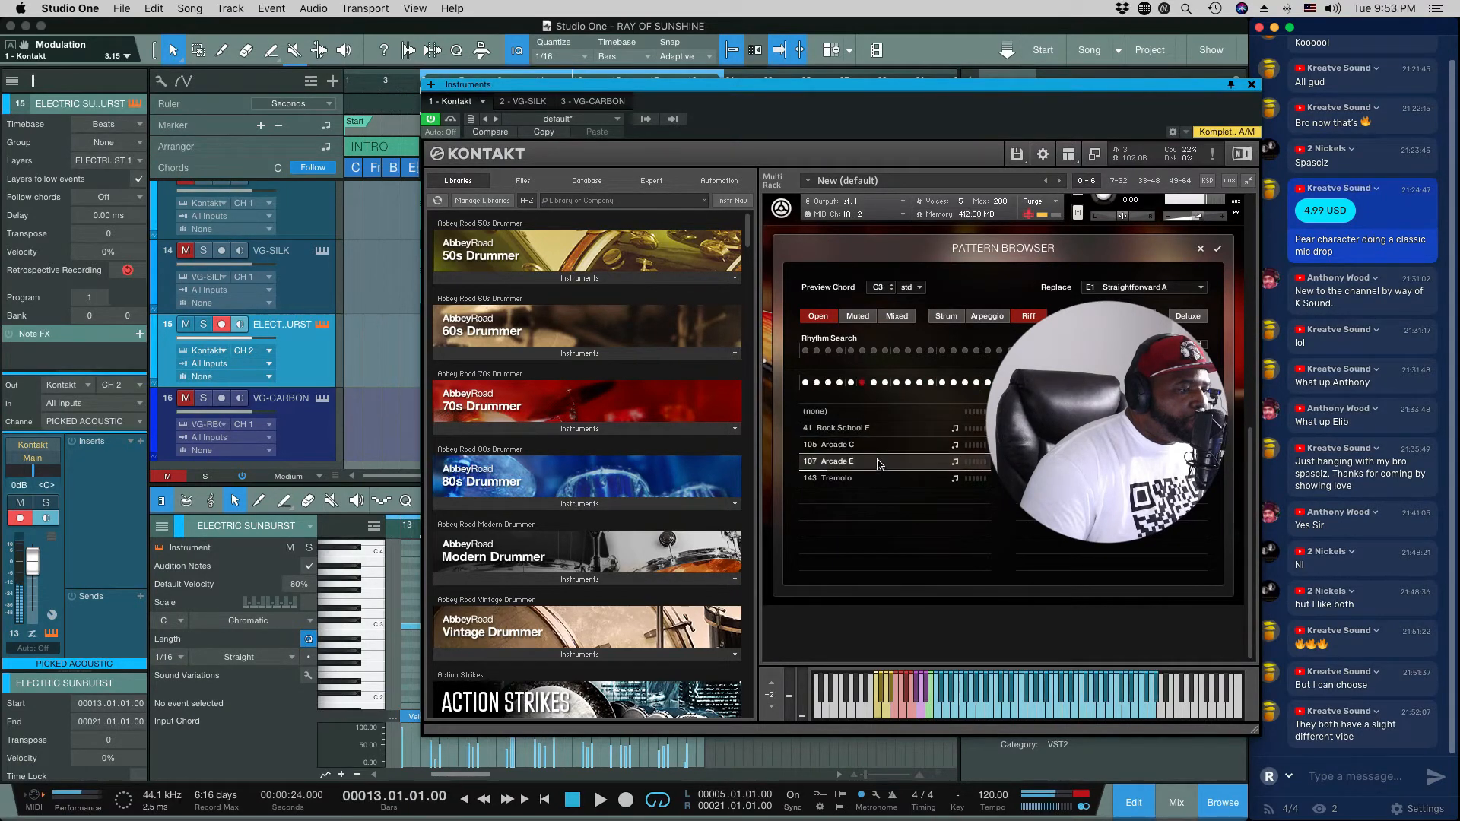
click(875, 477)
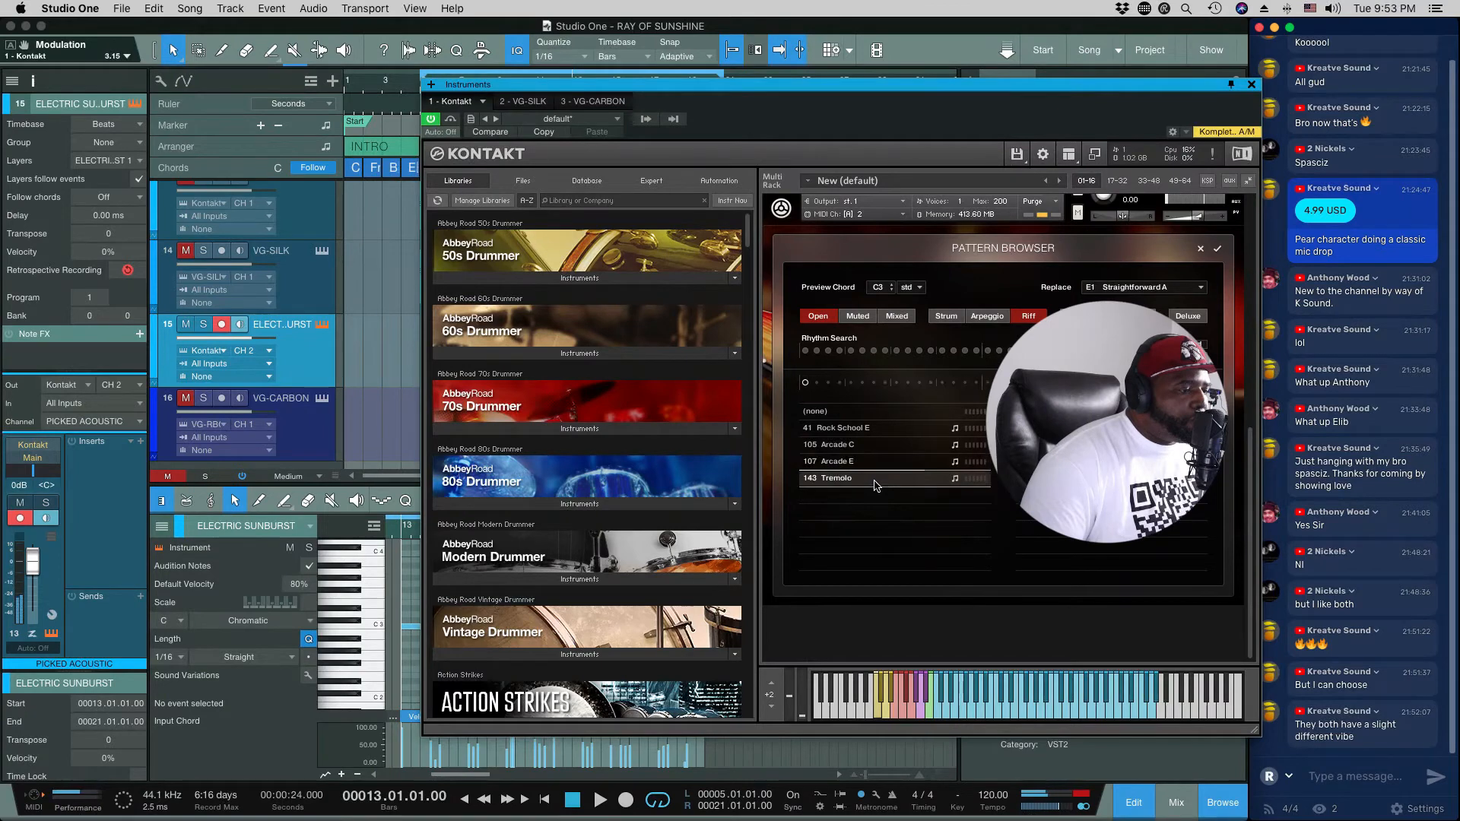
click(873, 431)
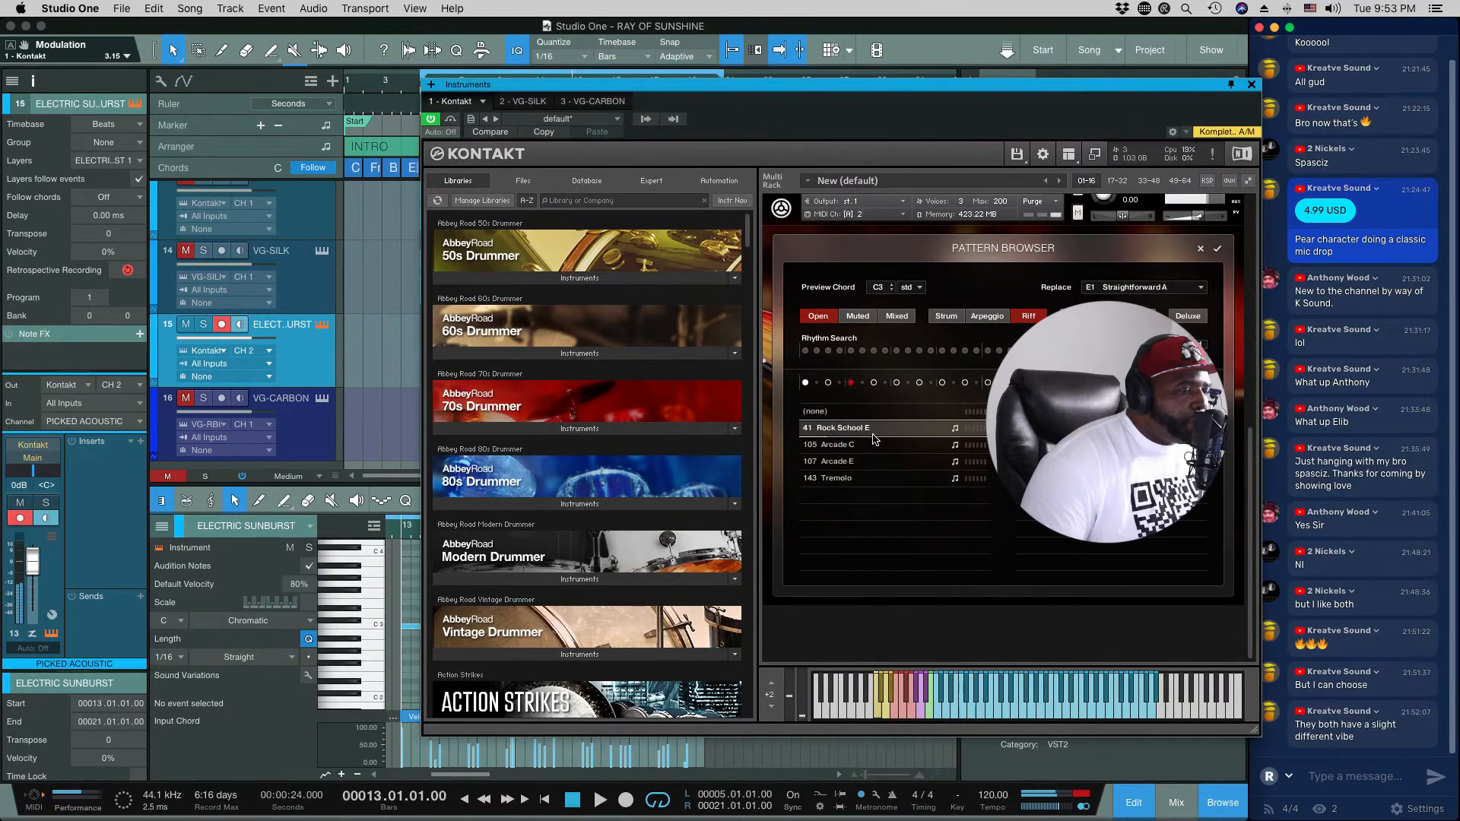
click(1201, 249)
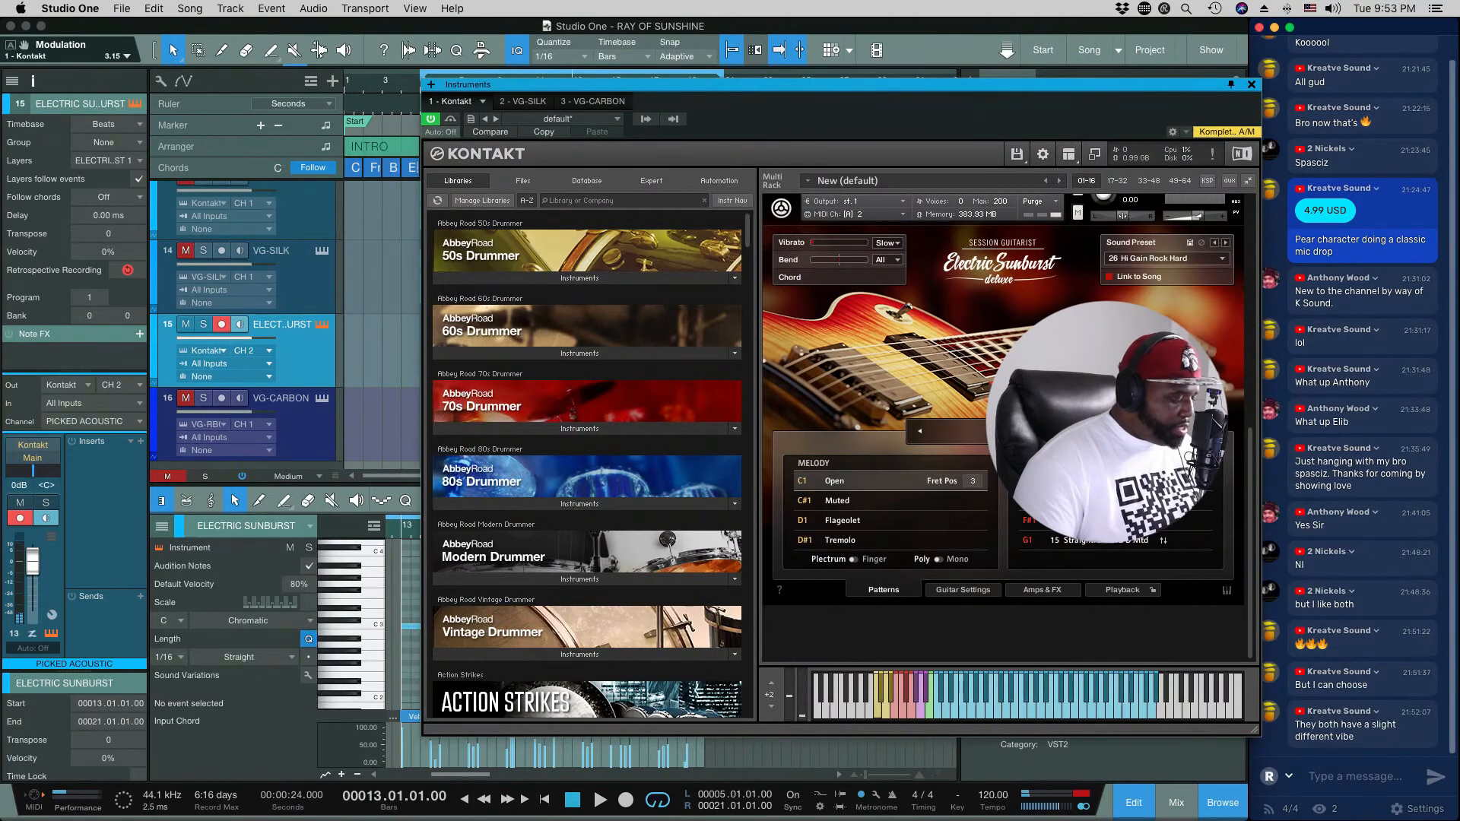
Step: Play the verse once more with the Electric Sunburst part in the mix, and stop playback
key(space)
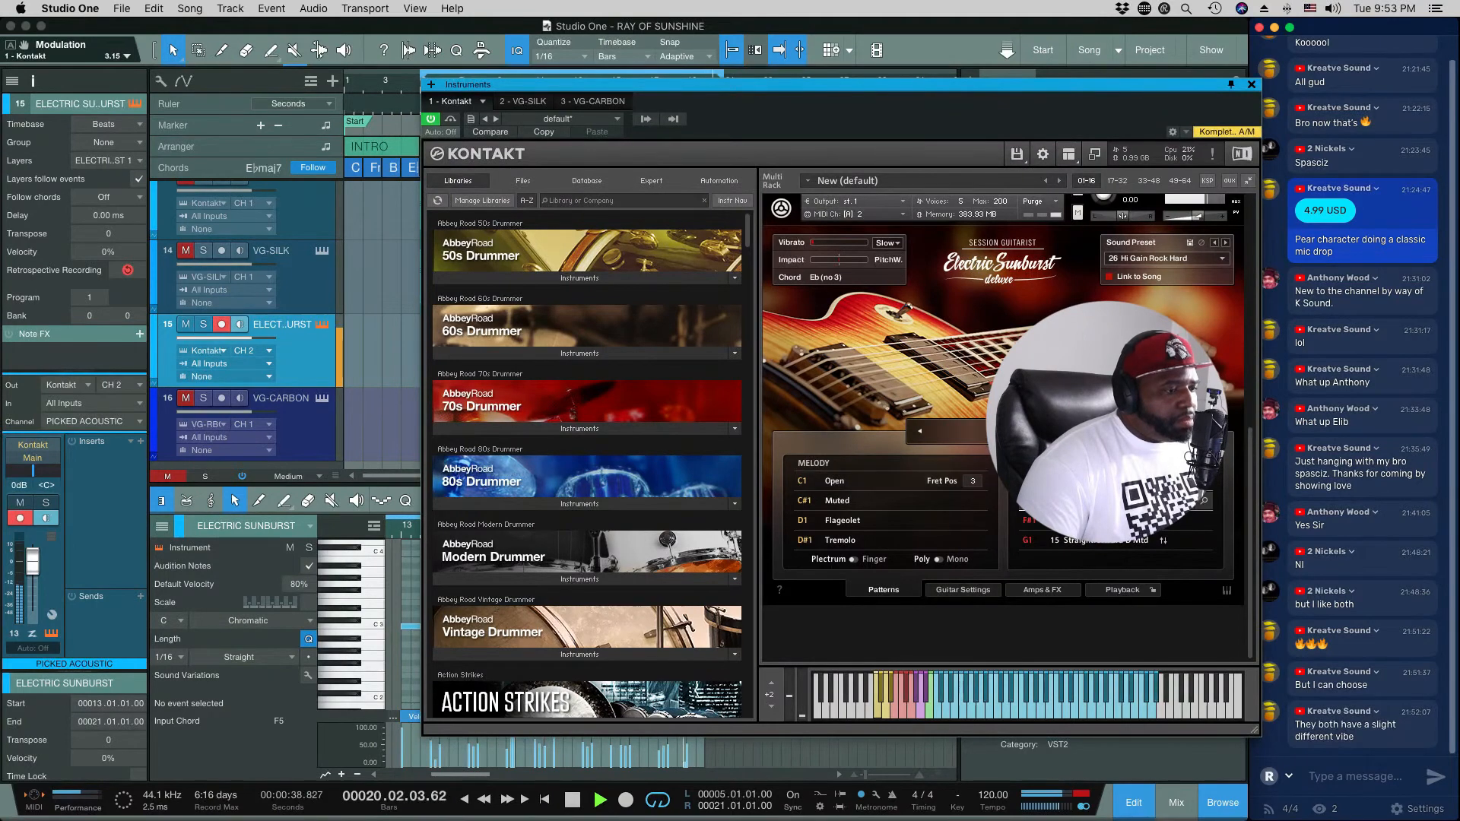
key(space)
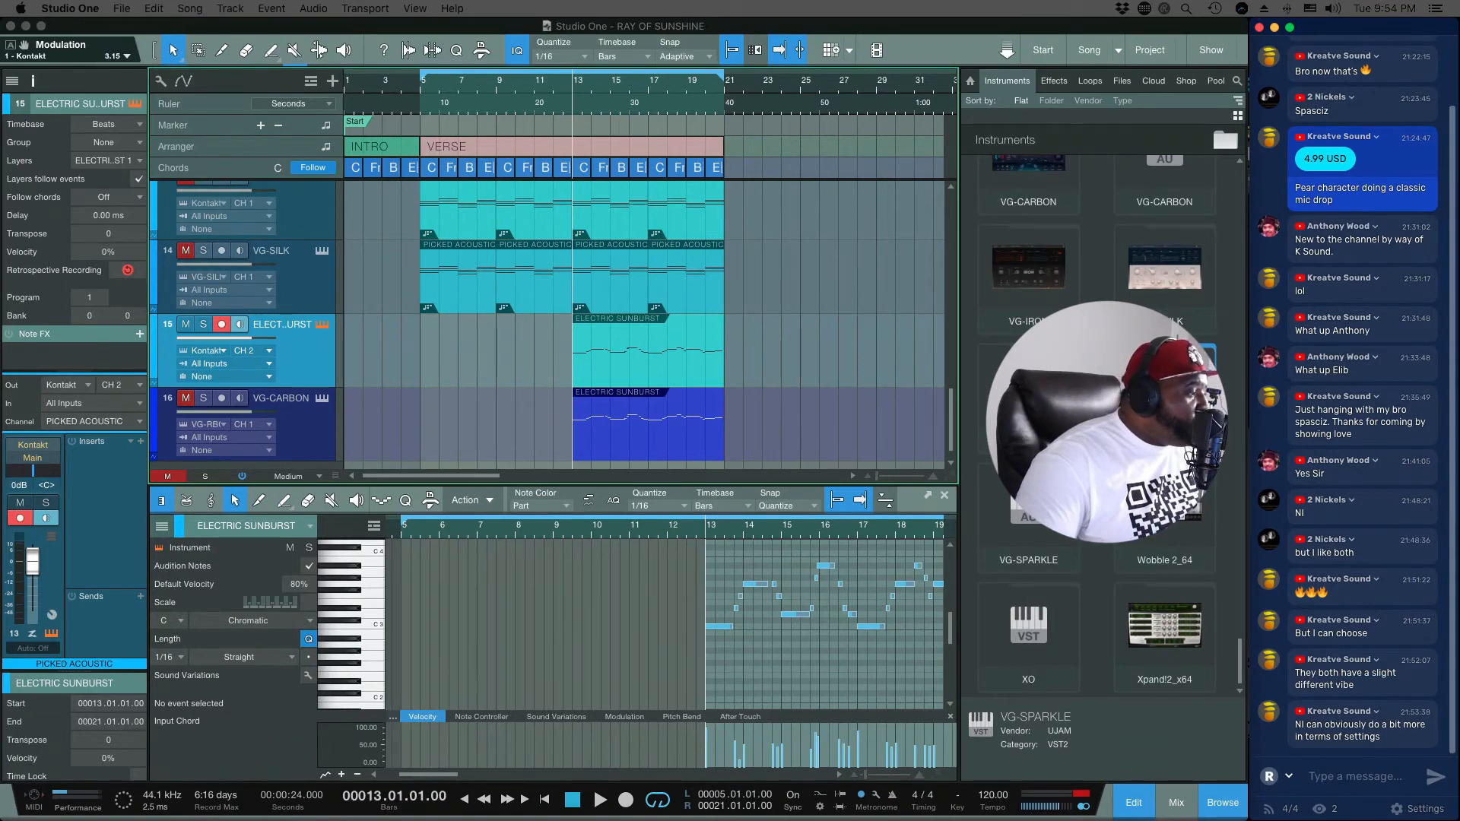
Step: Mute the Electric Sunburst track, solo VG-CARBON and select its track to show the Carbon instrument
click(185, 329)
click(201, 398)
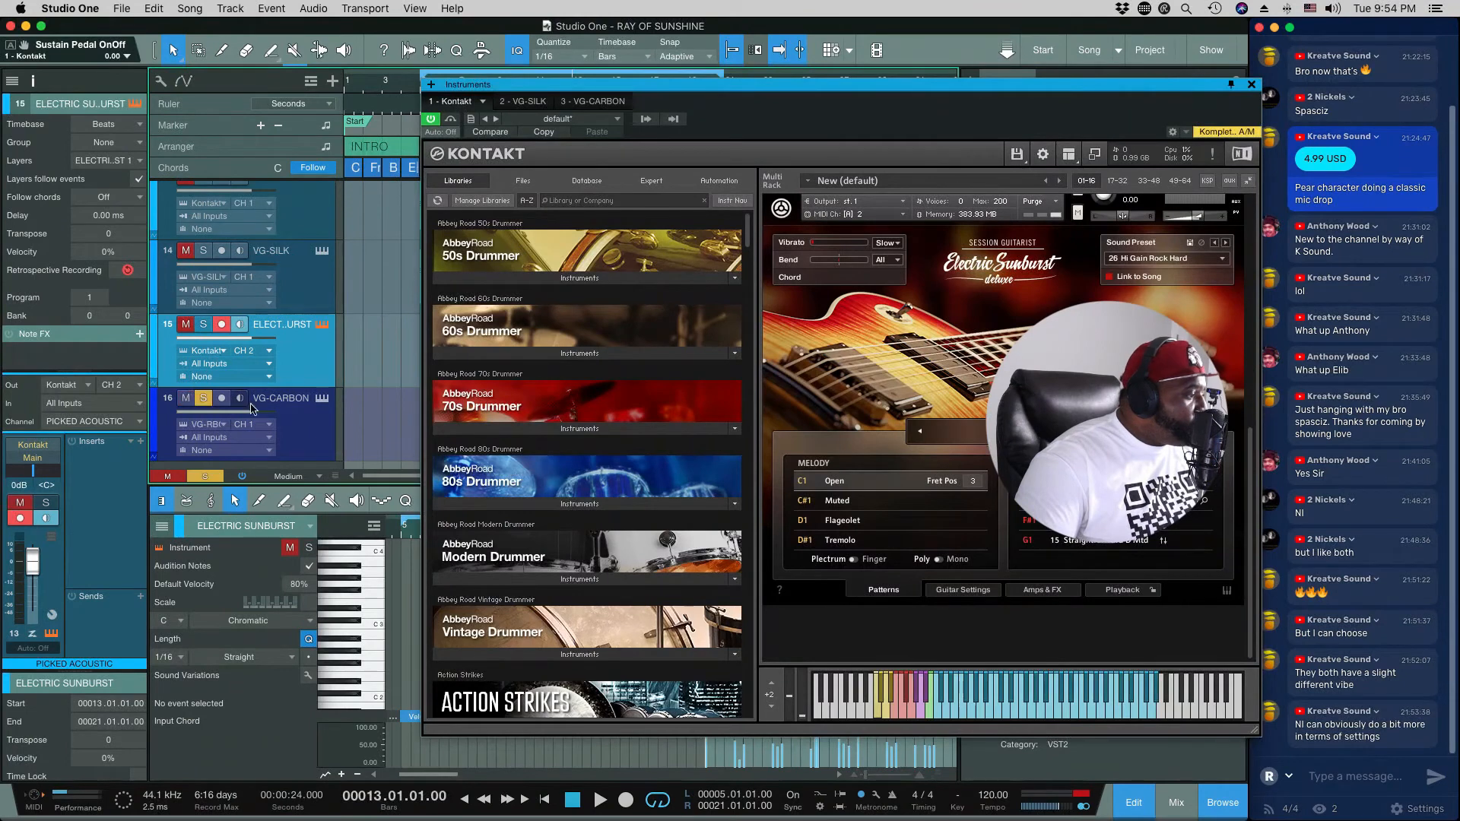
click(308, 440)
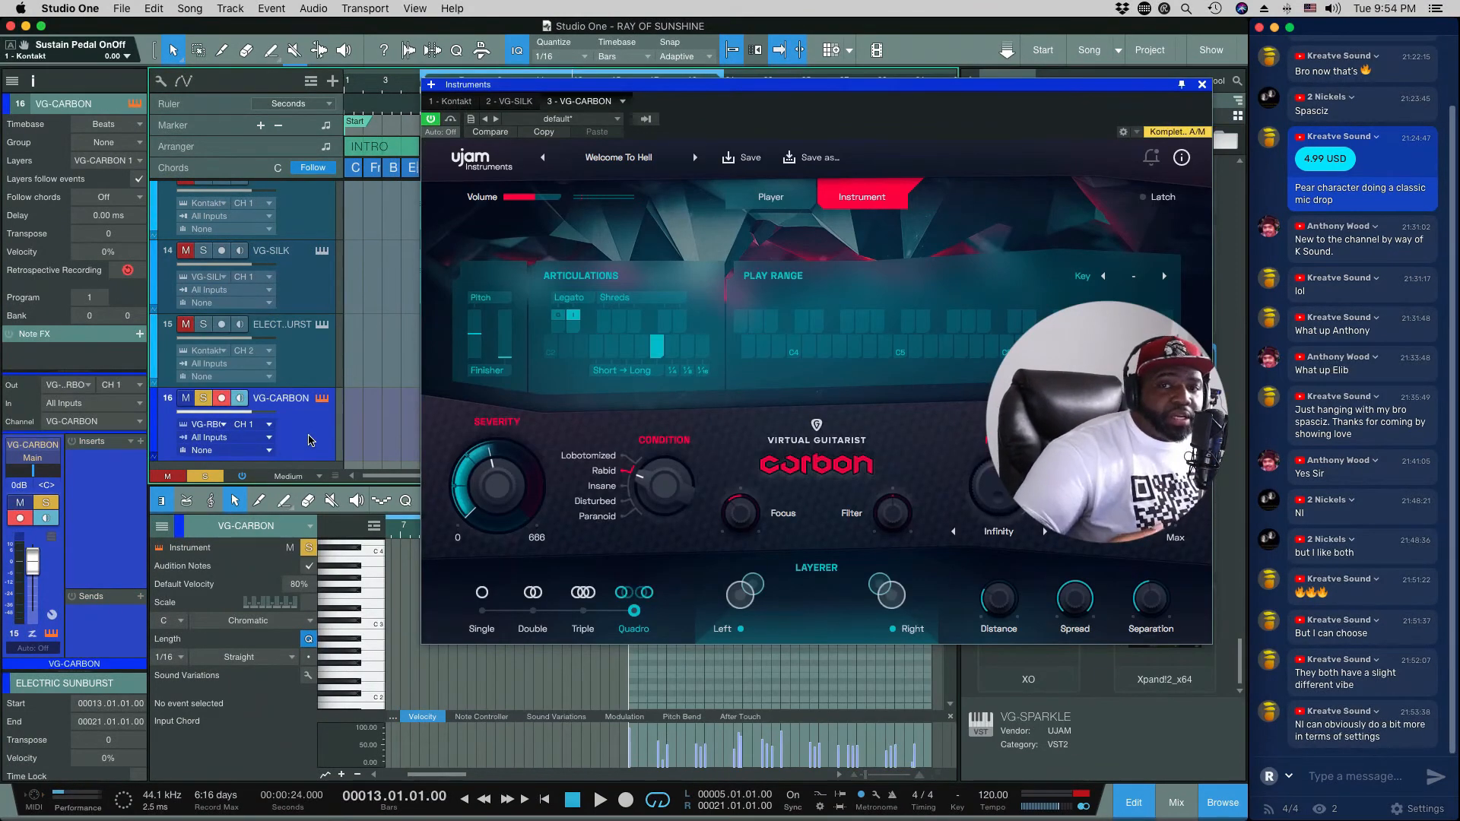